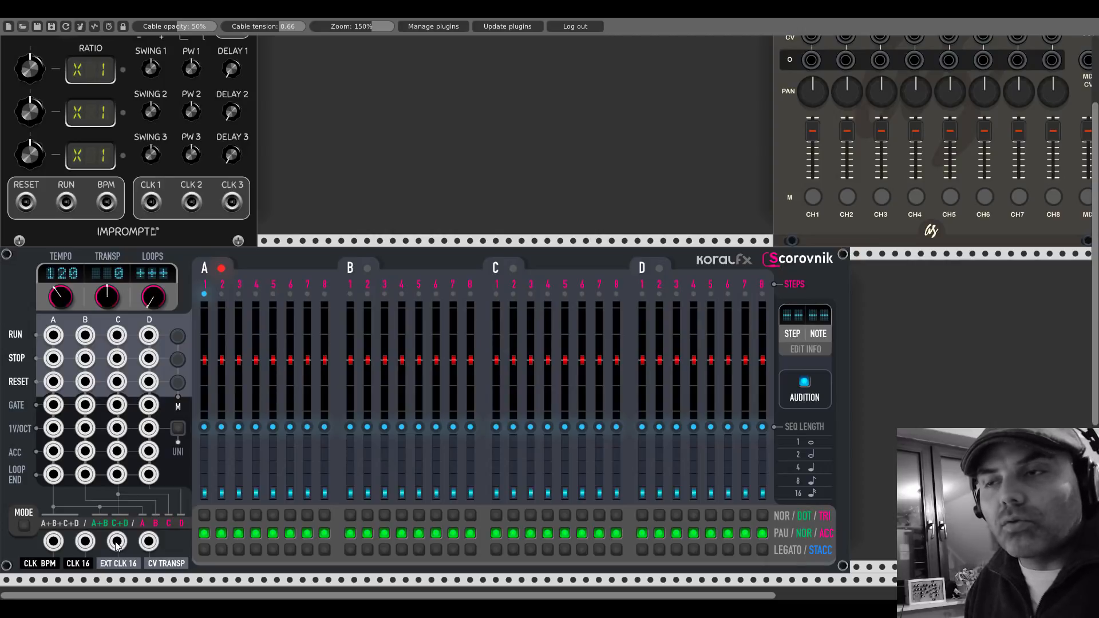
Try the Scorovnik sequencer's transposition knob and a loop count of 128, resetting both knobs to their defaults
left_click_drag(106, 296, 107, 320)
double_click(110, 295)
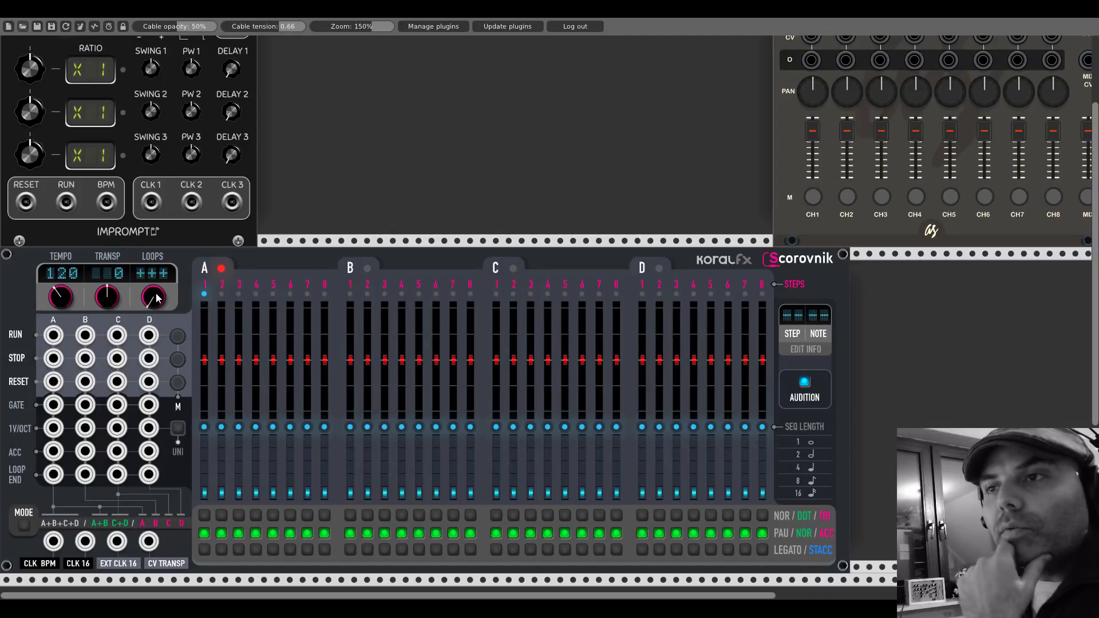
left_click_drag(156, 298, 156, 143)
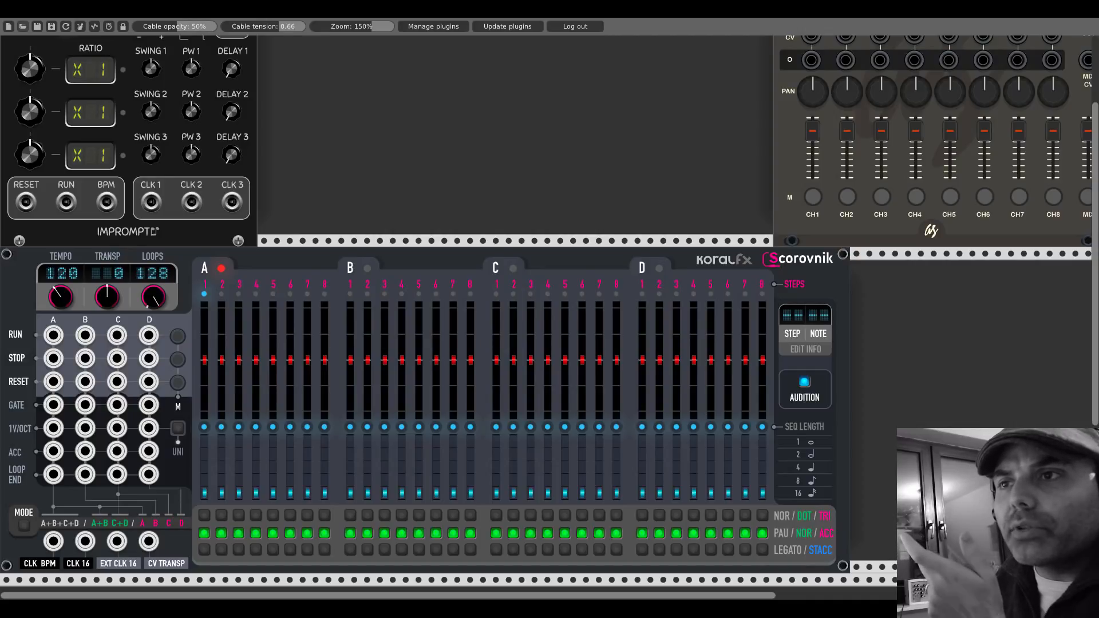
left_click_drag(156, 297, 156, 389)
double_click(156, 297)
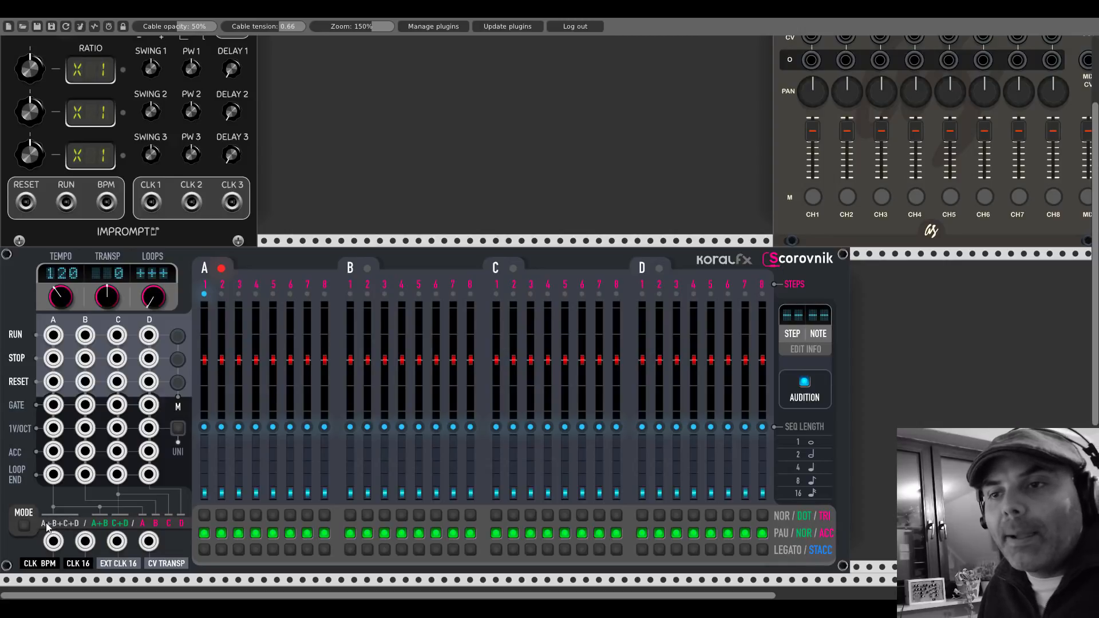
Try the A+B / C+D mode and the independent A, B, C, D mode, and toggle the M/UNI switch on and off
left_click(23, 525)
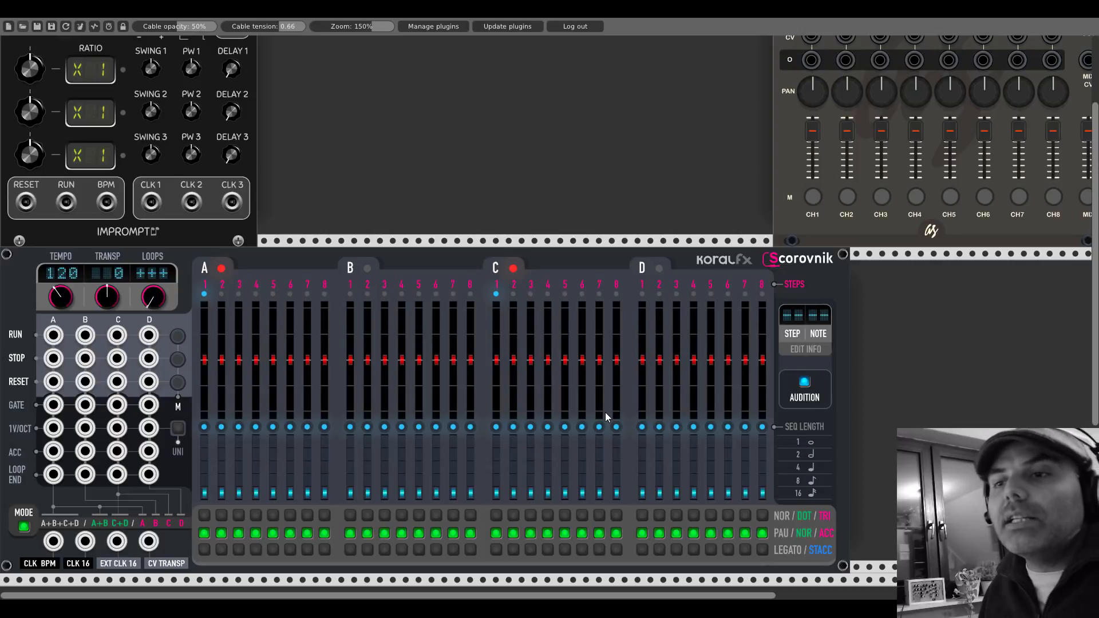
left_click(23, 526)
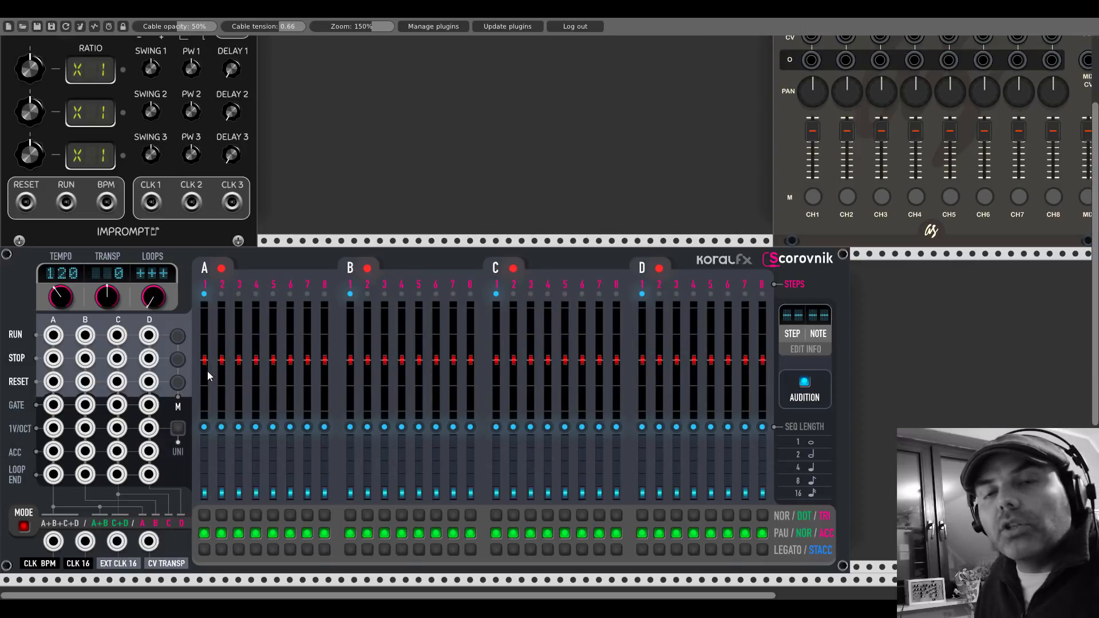
left_click(178, 430)
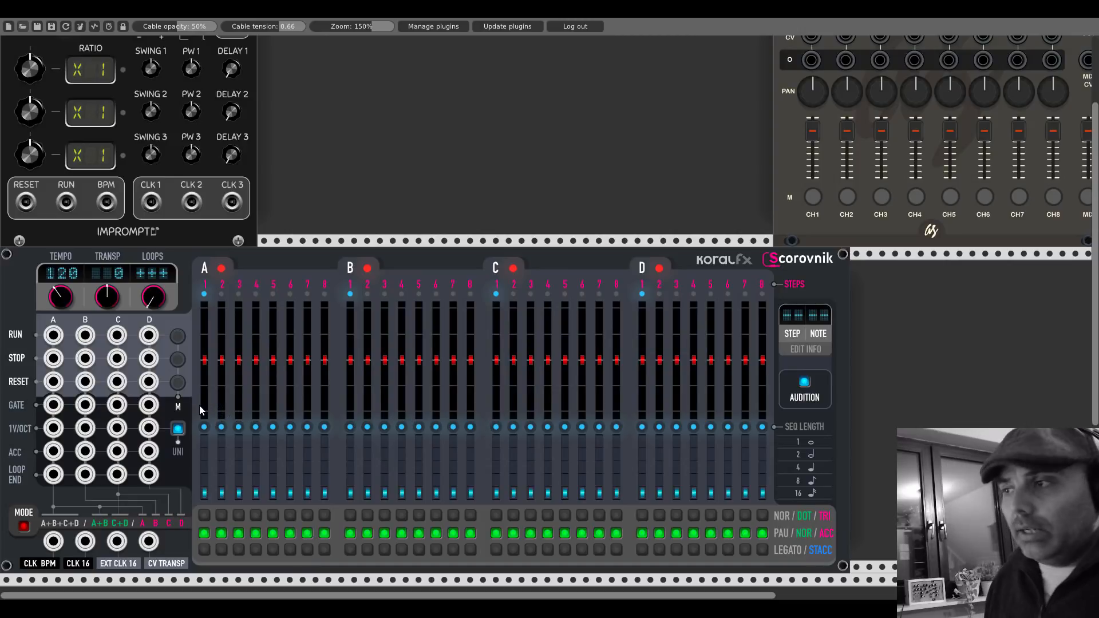
left_click(181, 431)
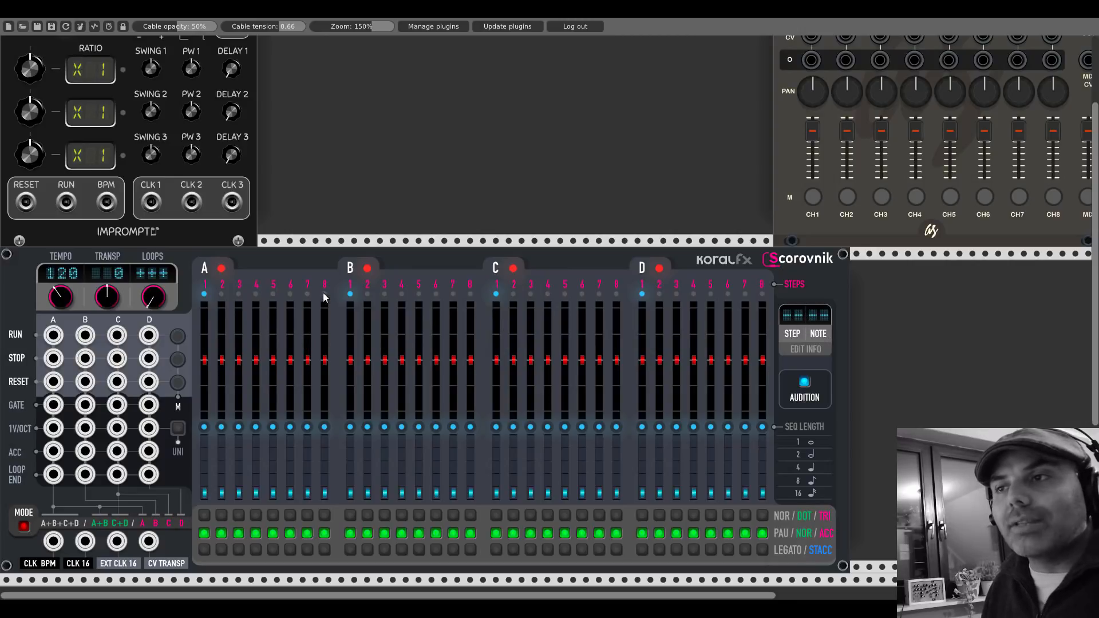
Try the notes E, D# and B on step A8, returning the sequencer to the single A+B+C+D mode
left_click_drag(325, 363, 325, 350)
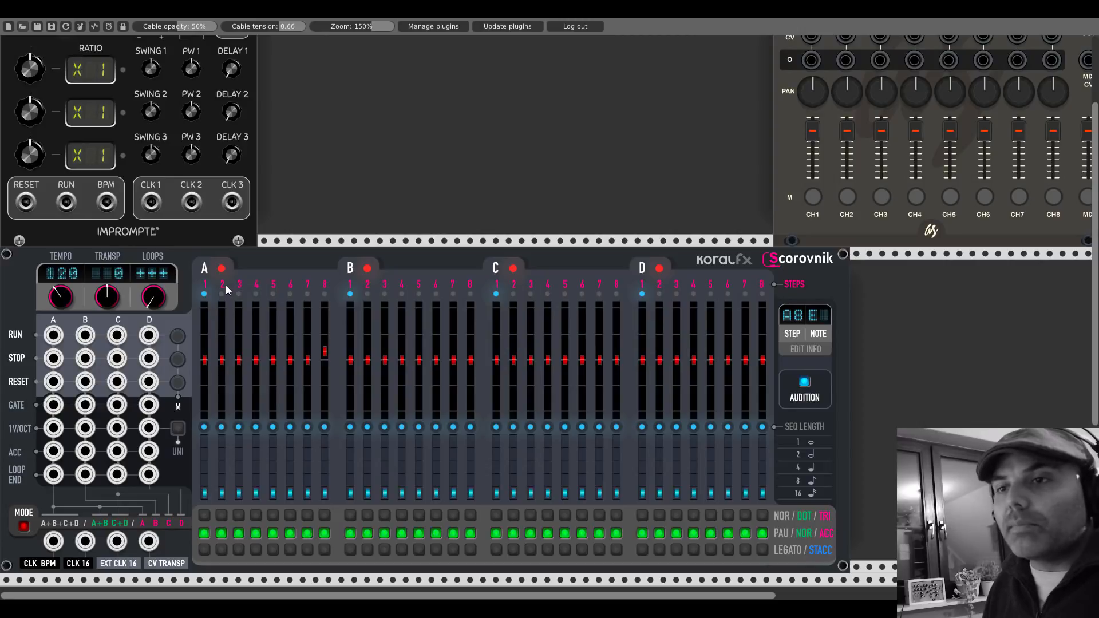
left_click(22, 527)
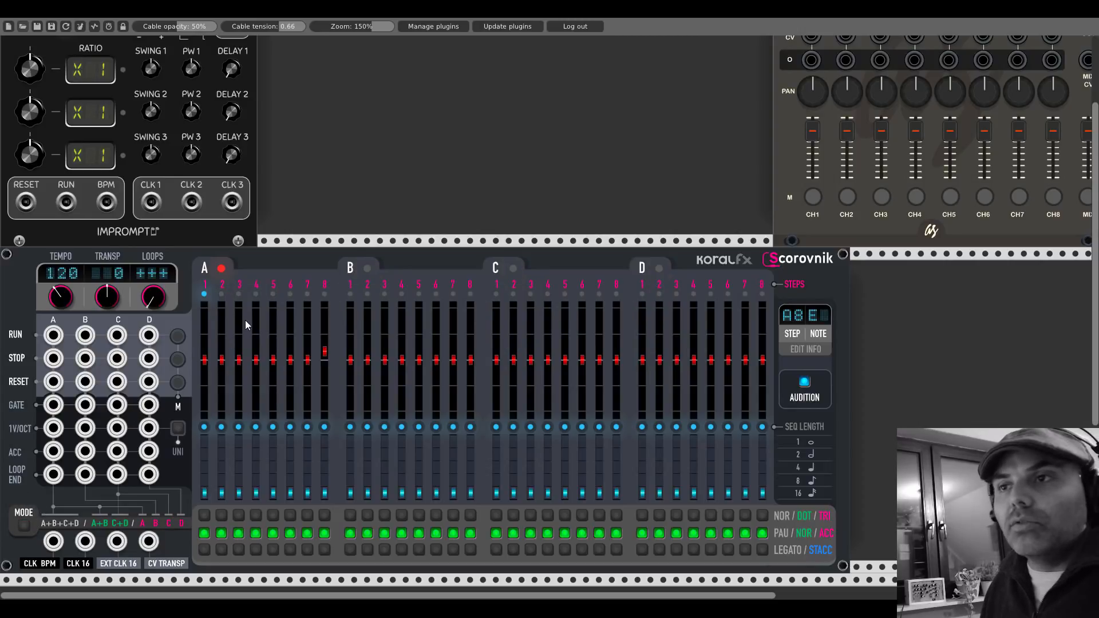
left_click_drag(328, 351, 327, 354)
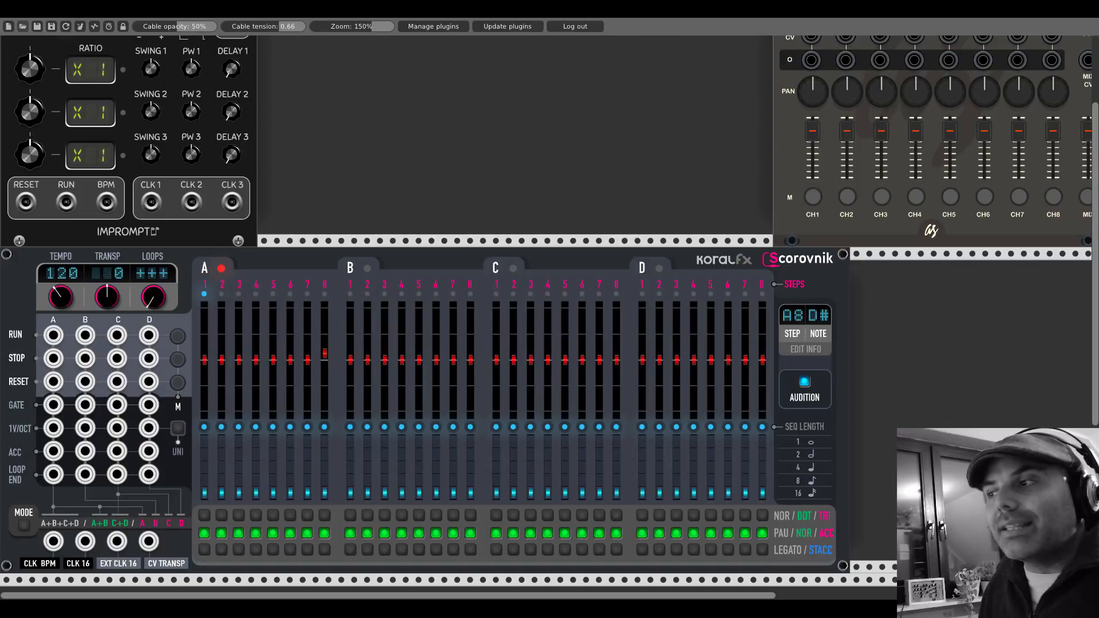
left_click_drag(323, 355, 324, 388)
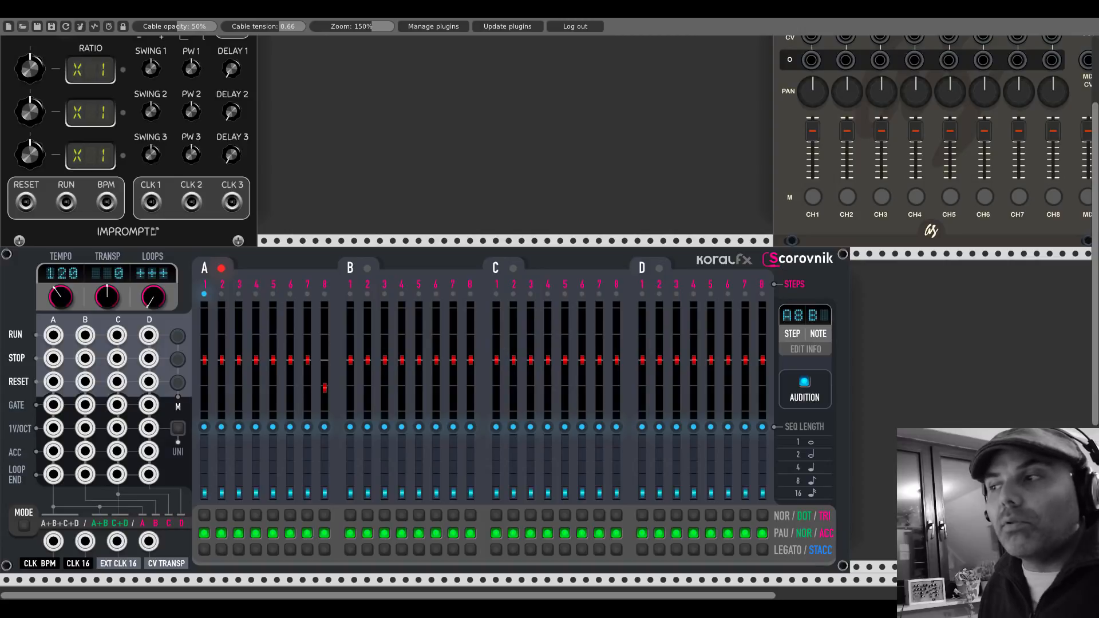
Turn on the M/UNI switch, raise step A8's pitch and reset it to C, and turn the switch off again
left_click(177, 429)
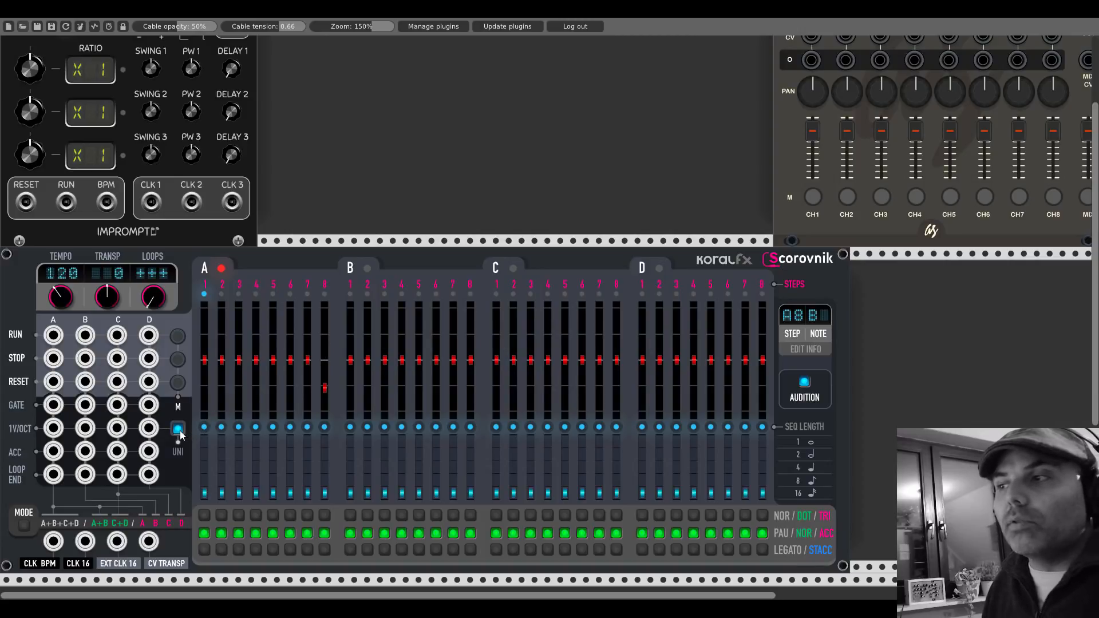
left_click_drag(325, 388, 325, 308)
double_click(324, 309)
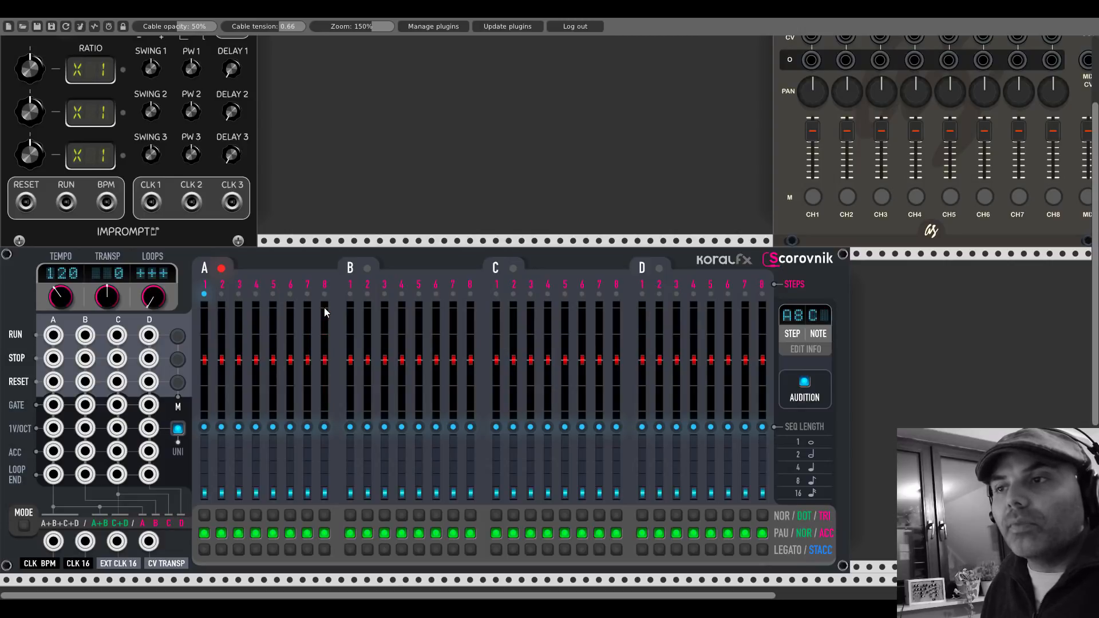
left_click(177, 430)
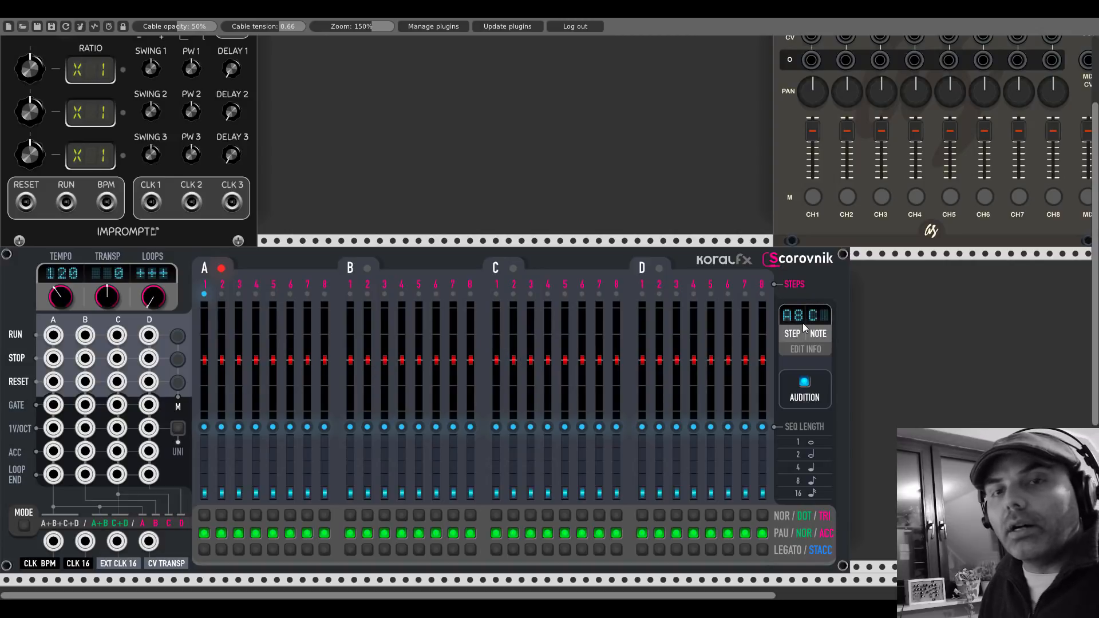
Toggle the sequencer's Audition option off and on again
left_click(804, 383)
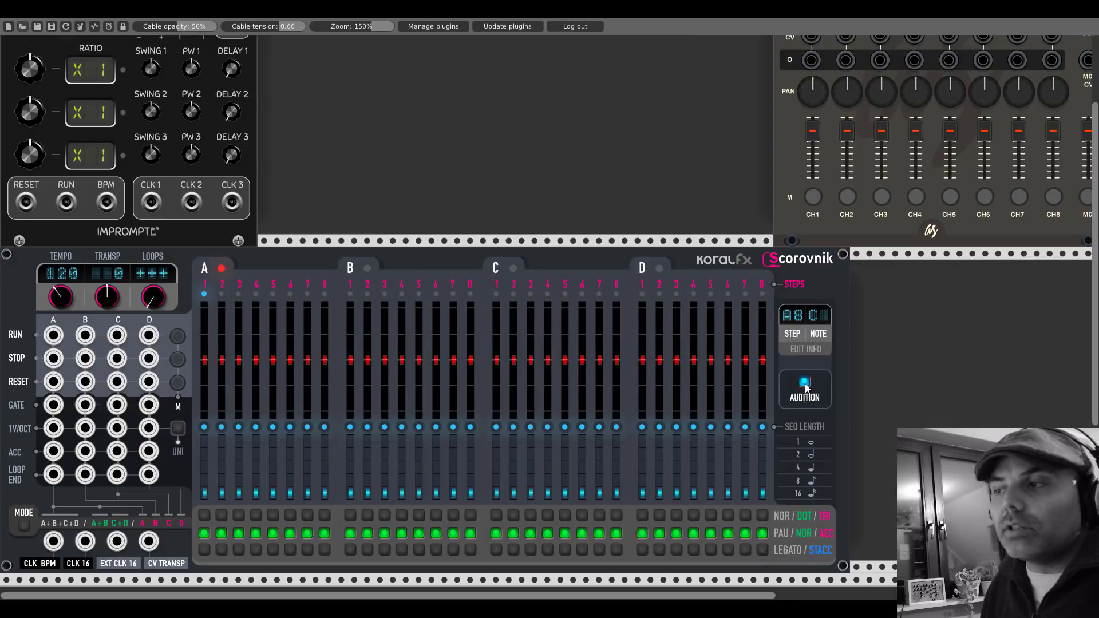
left_click(804, 383)
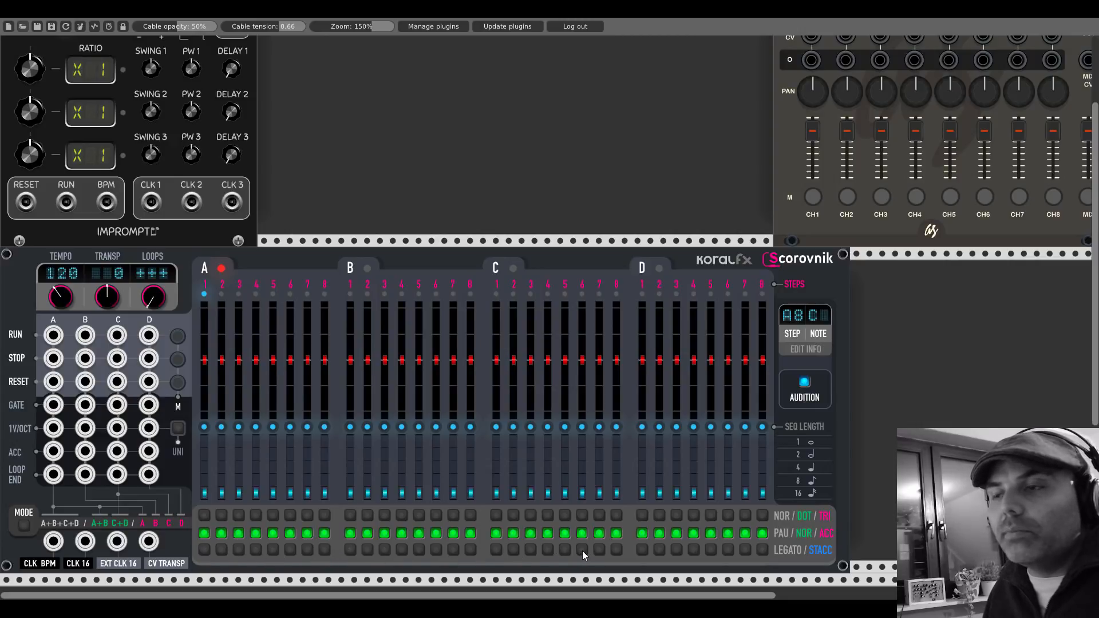
Try the legato/staccato switches on steps B2, A5 and A1
left_click(366, 550)
left_click(273, 550)
left_click(204, 550)
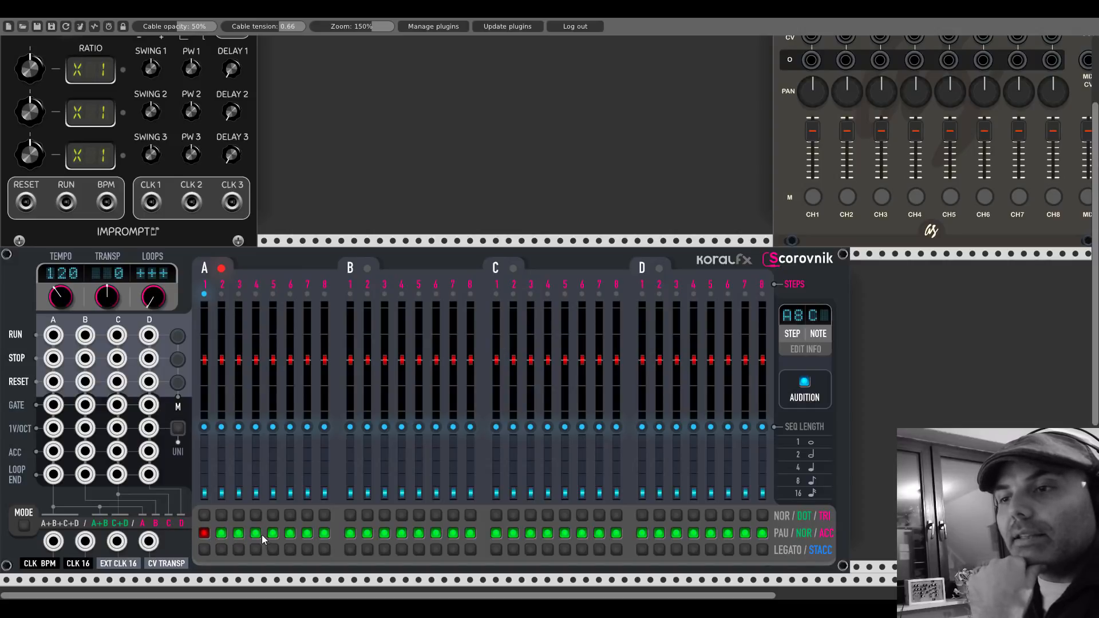
Try pauses on steps A1, A4 and A7 and dotted timing on steps A2 and A5, restoring them to normal
left_click(306, 533)
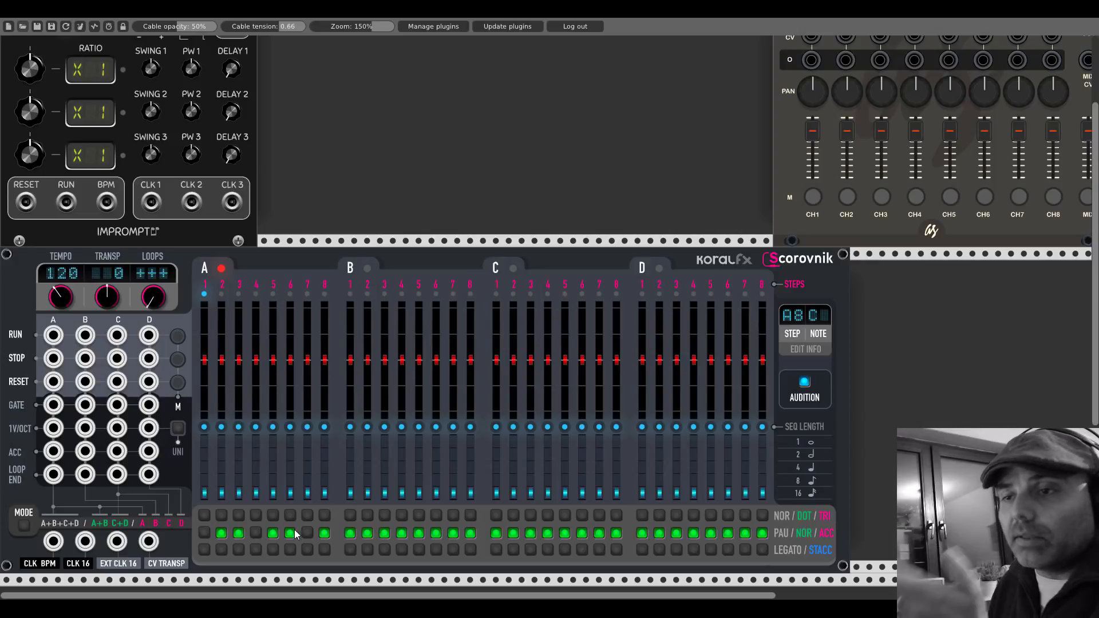
left_click(206, 533)
left_click(256, 533)
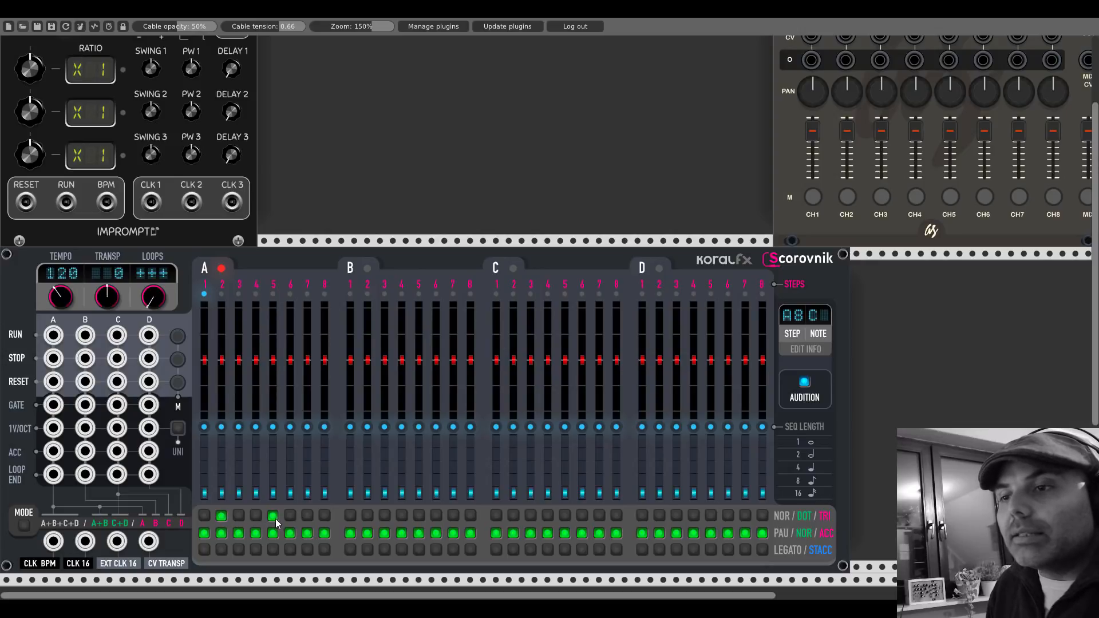
left_click(222, 516)
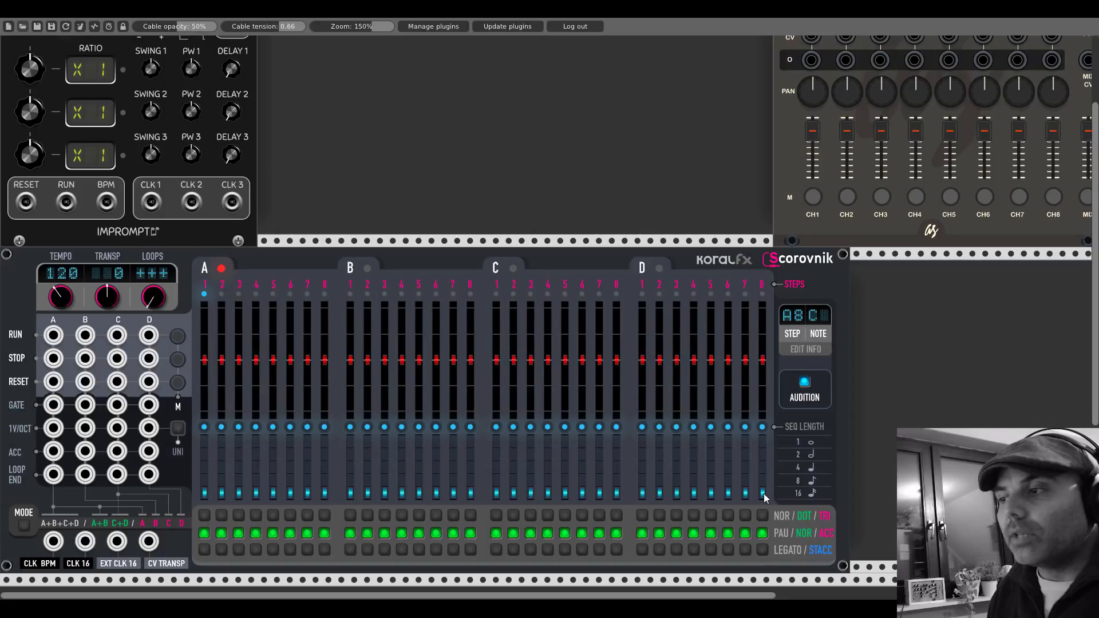
Try an eighth-note length on step D8 and return it to a sixteenth note
left_click_drag(763, 493, 763, 479)
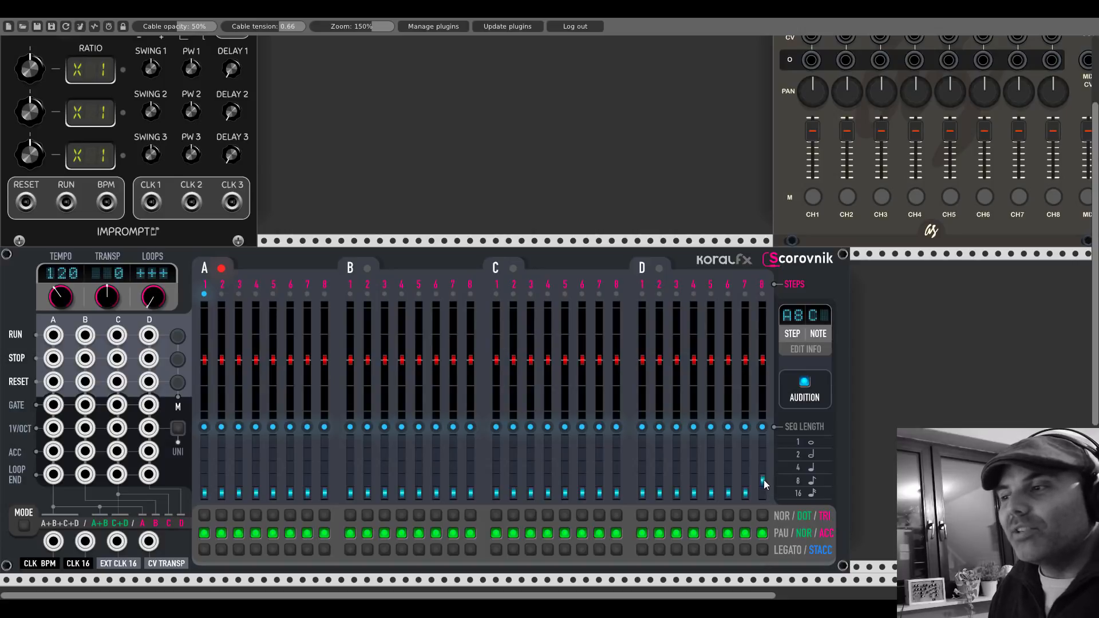
mouse_move(768, 480)
left_mouse_down()
mouse_move(763, 441)
mouse_move(763, 493)
left_mouse_up()
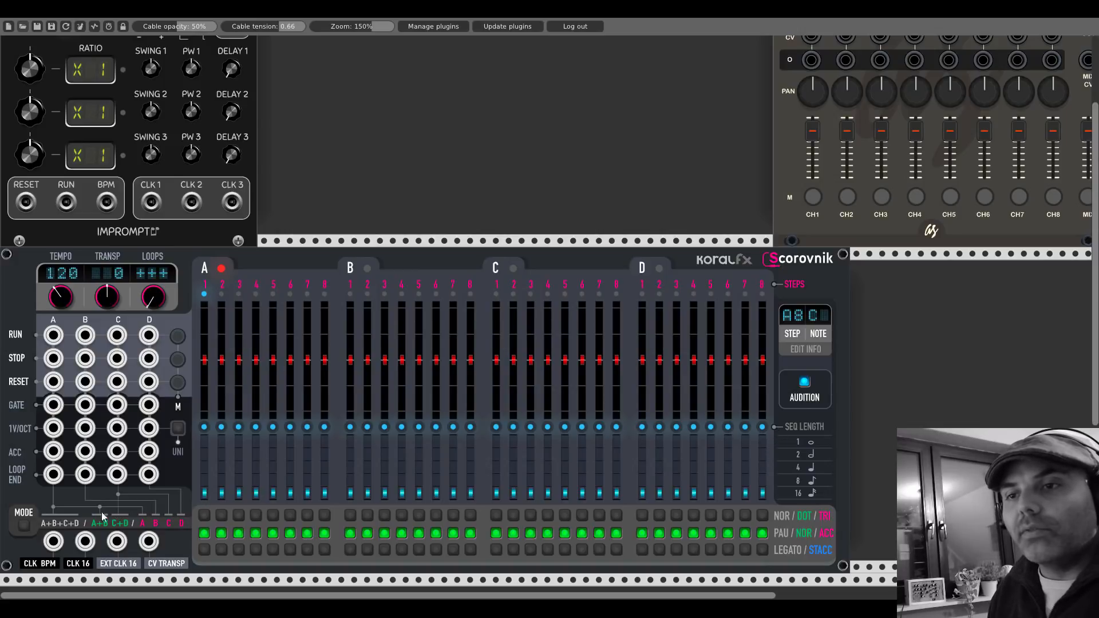
Switch to the A+B / C+D mode, try ending the sequences at D7 and B2, and restore the full lengths
left_click(26, 526)
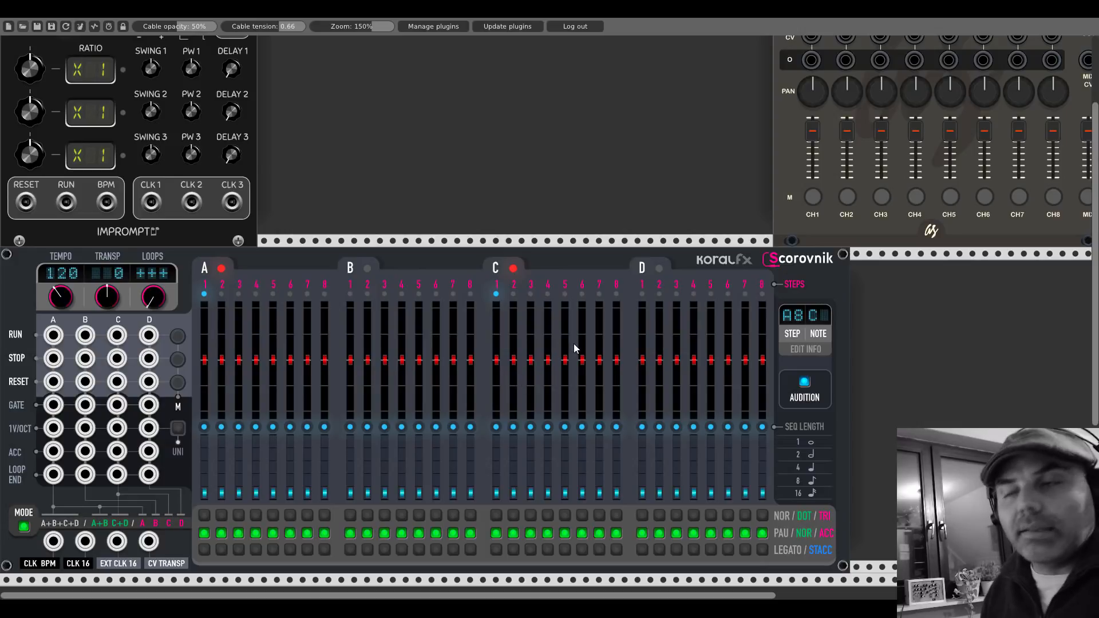
left_click(744, 427)
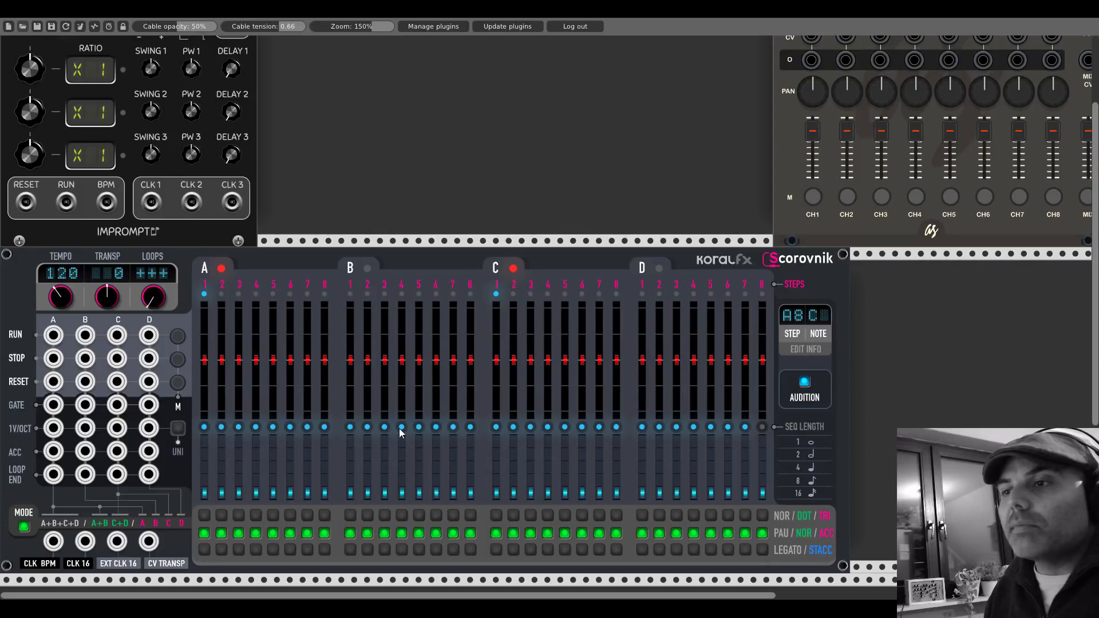
left_click(368, 428)
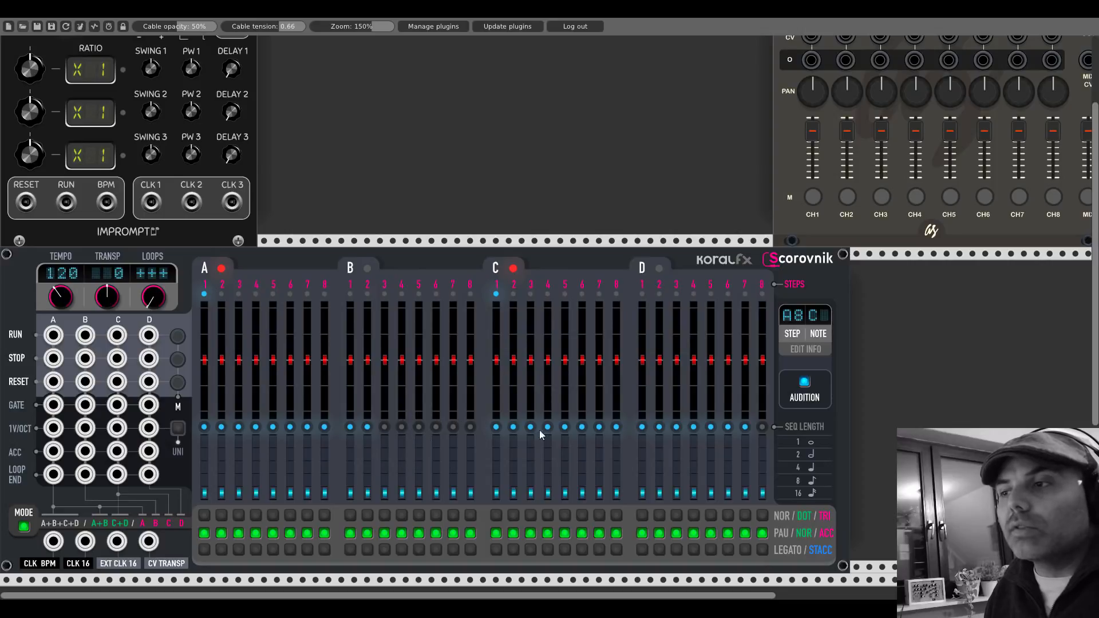
left_click(470, 427)
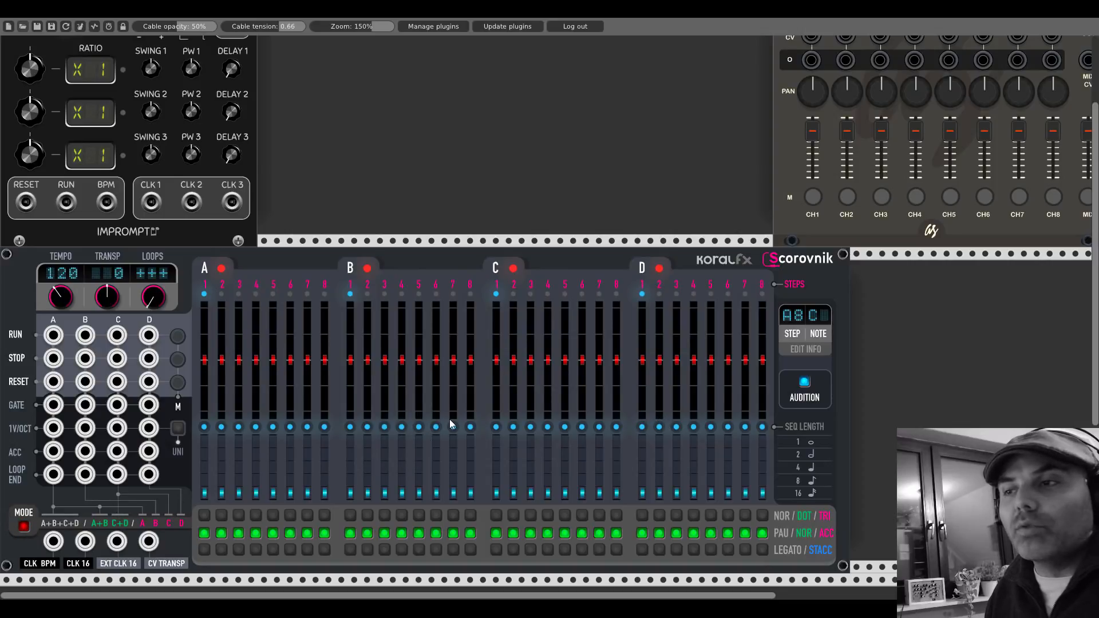
Try sequence lengths of 5 steps for A and 3 steps for B, C and D, and initialize the sequencer module
left_click(274, 427)
left_click(385, 428)
left_click(677, 437)
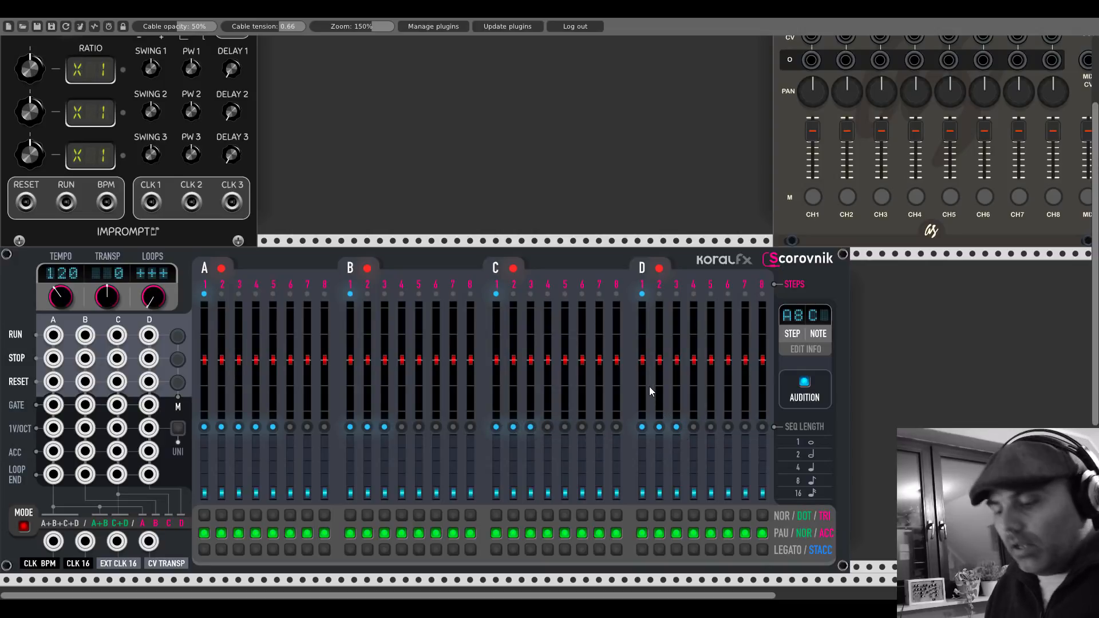
key("ctrl+i")
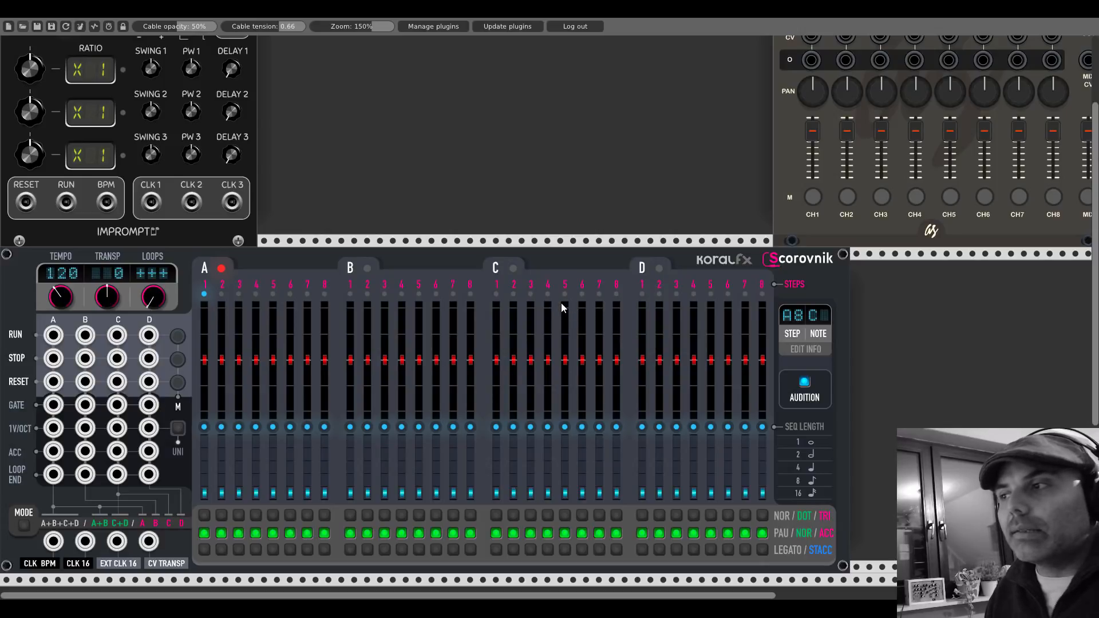
Set the Clocked module to 129 BPM with its first ratio at X4, and patch CLK 1 into the sequencer's EXT CLK 16 input
double_click(363, 27)
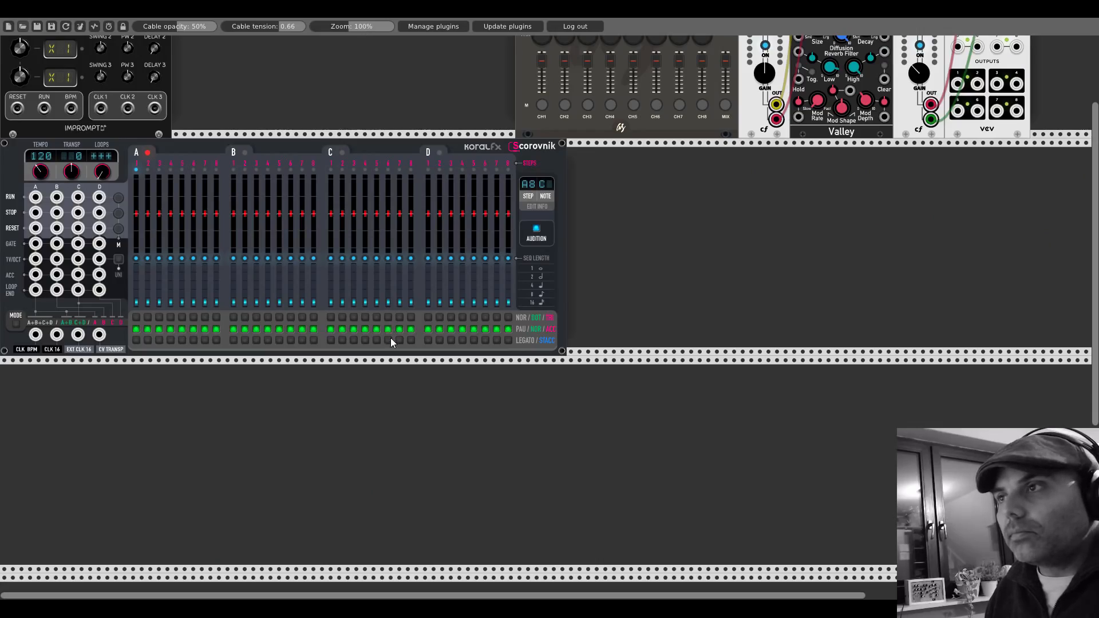
scroll(390, 337, "up", 4)
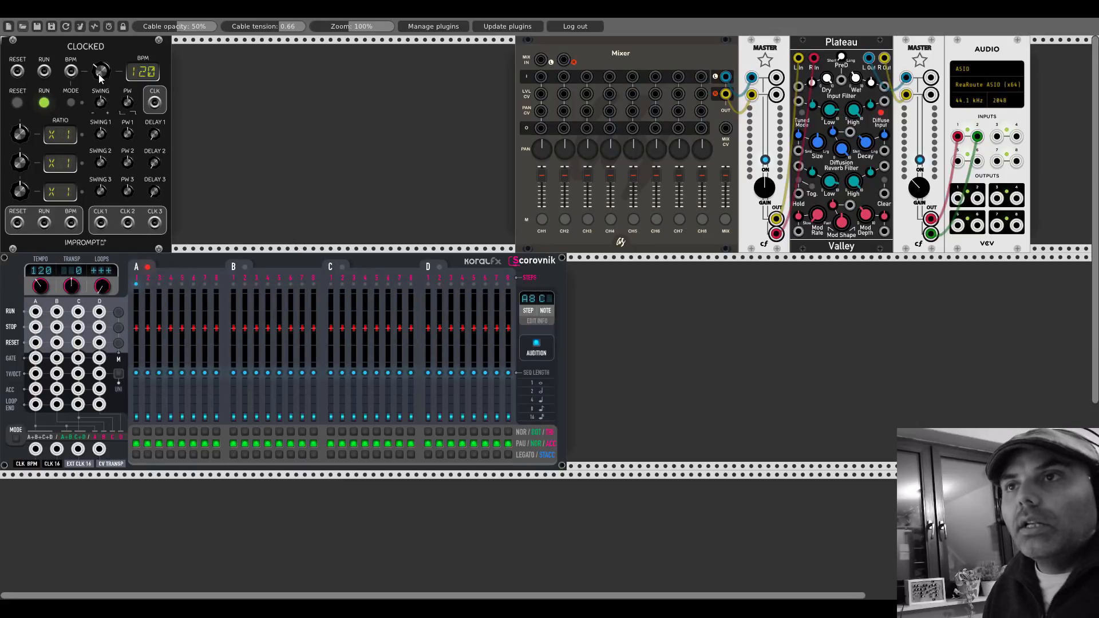
left_click_drag(99, 75, 99, 74)
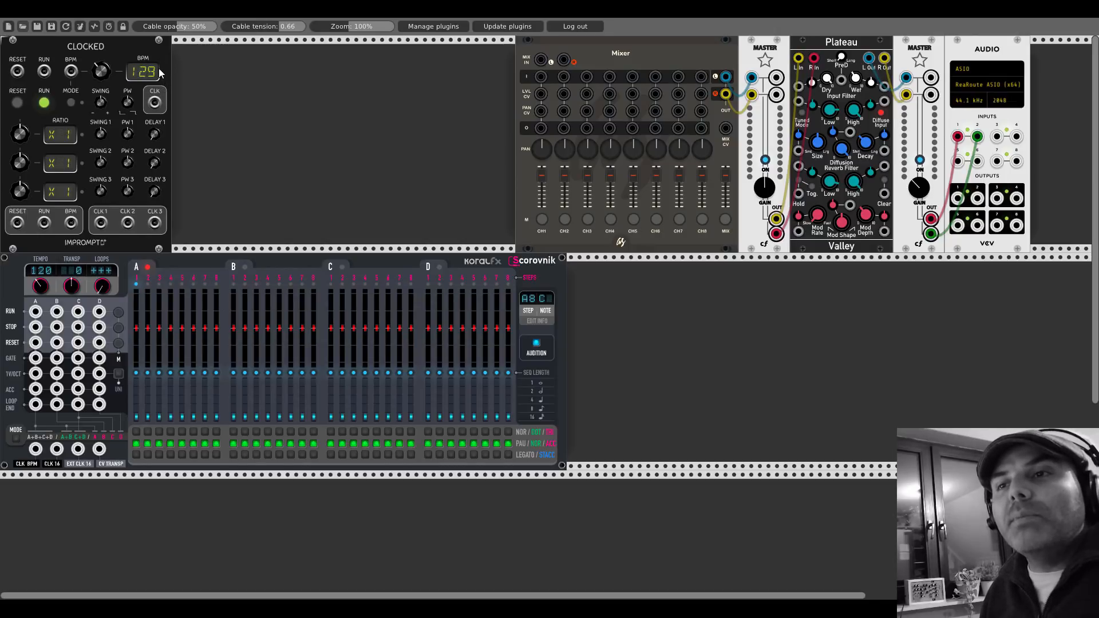
left_click_drag(19, 134, 19, 109)
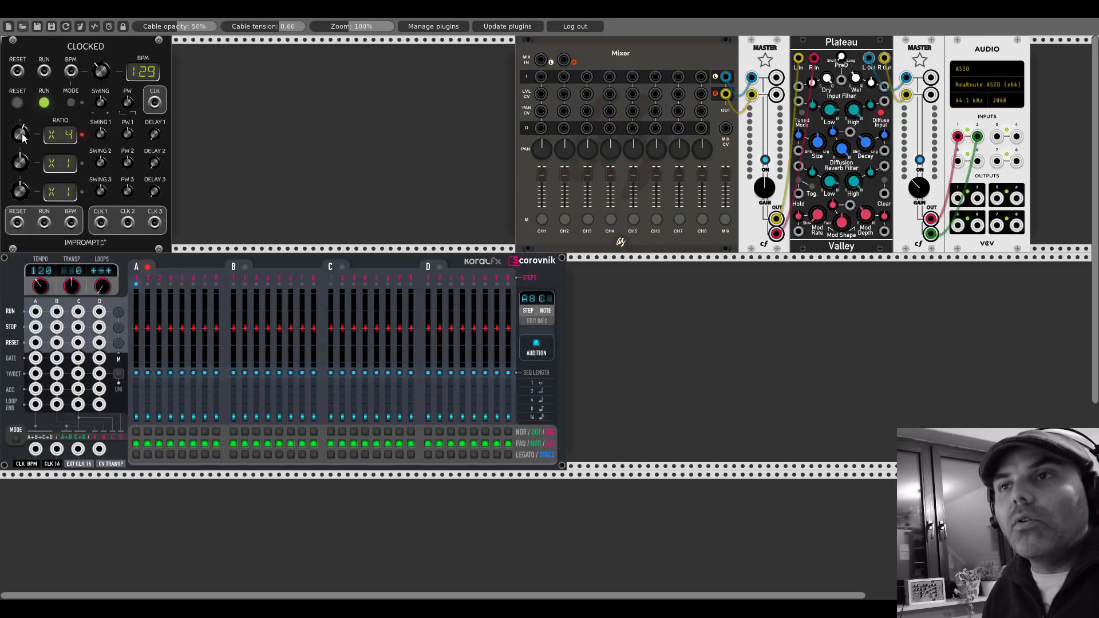
left_click_drag(100, 222, 78, 450)
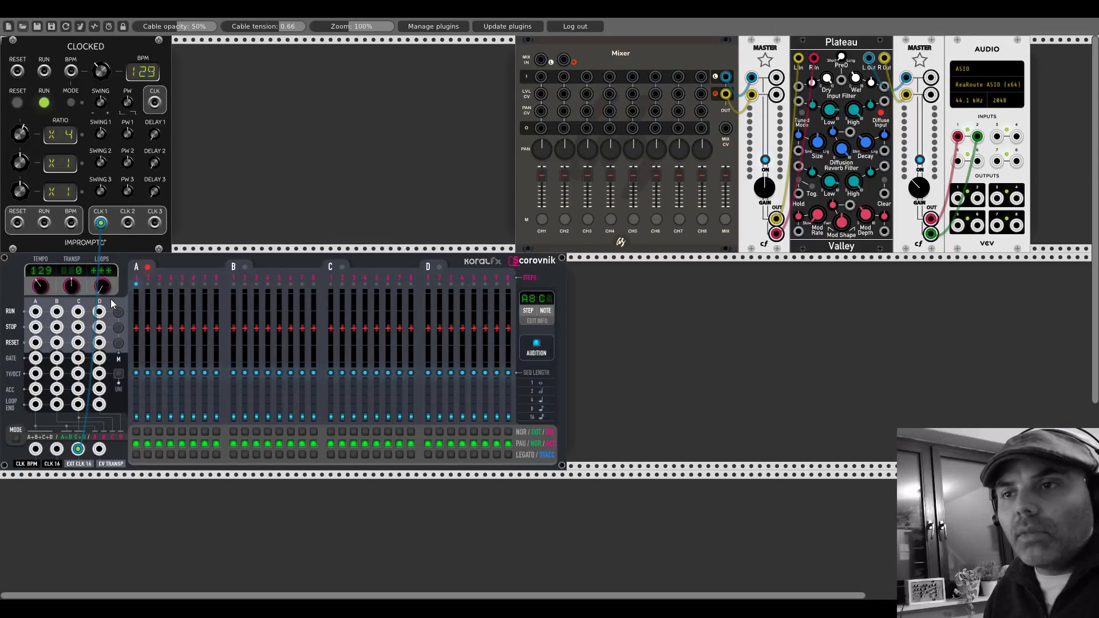
Switch the sequencer to the independent A B C D mode, extend B, C and D to 8 steps, and run all sequences with Audition off
left_click(16, 439)
left_click(16, 439)
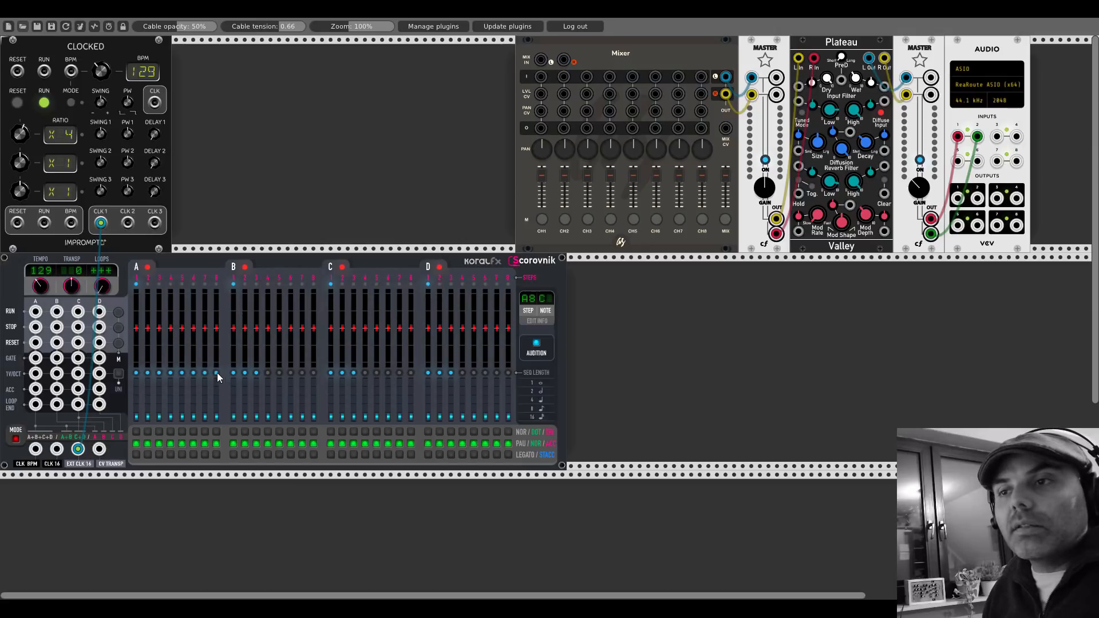
left_click(313, 372)
left_click(411, 373)
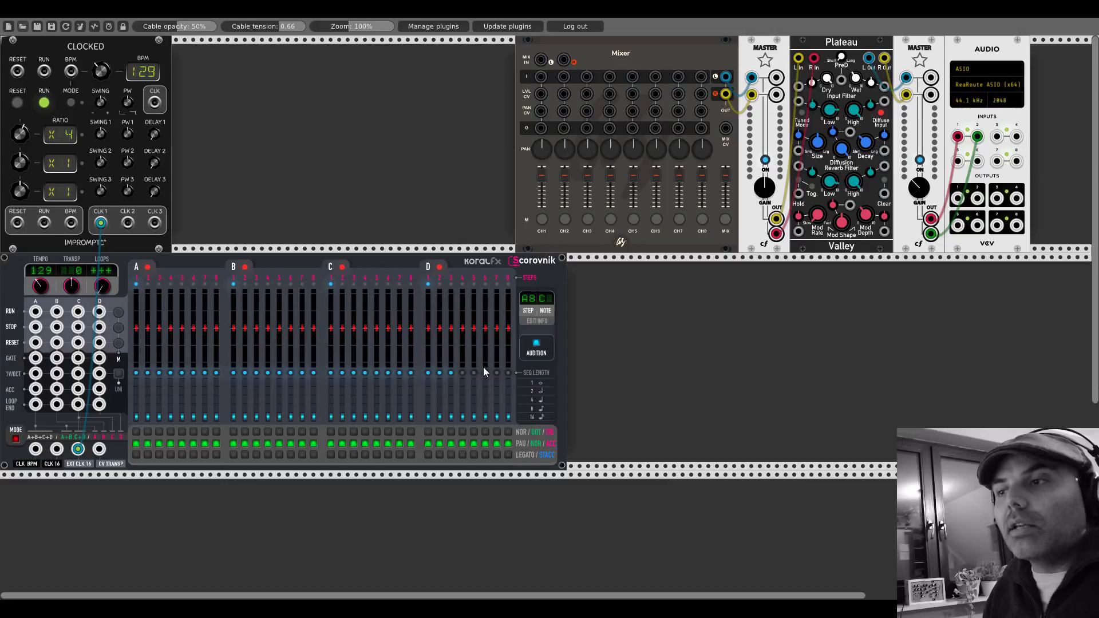
left_click(509, 373)
left_click(538, 346)
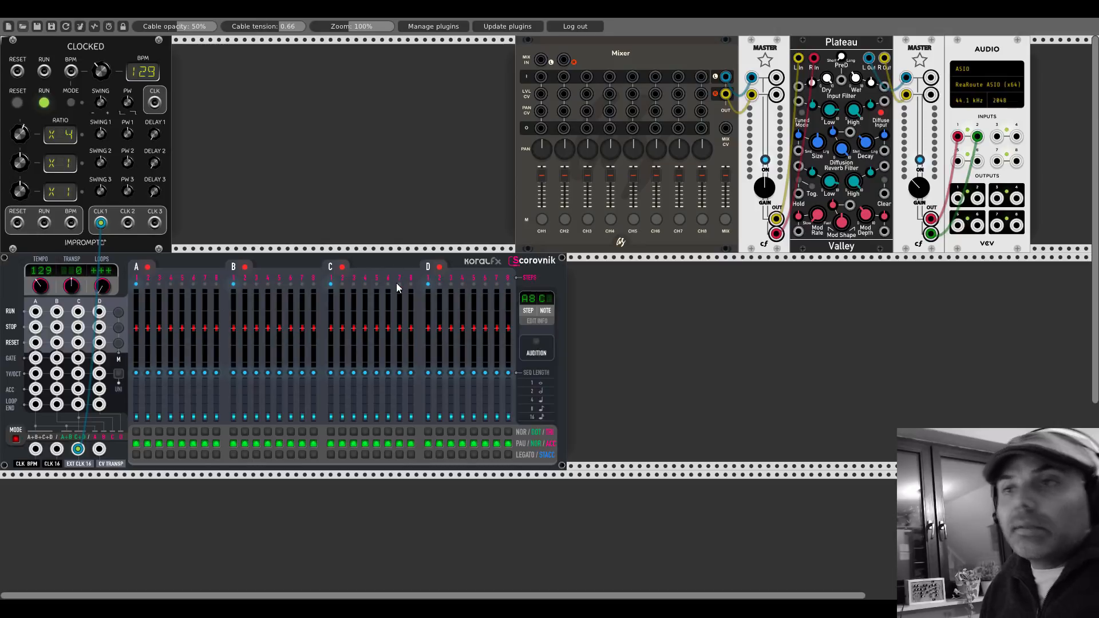
left_click(118, 312)
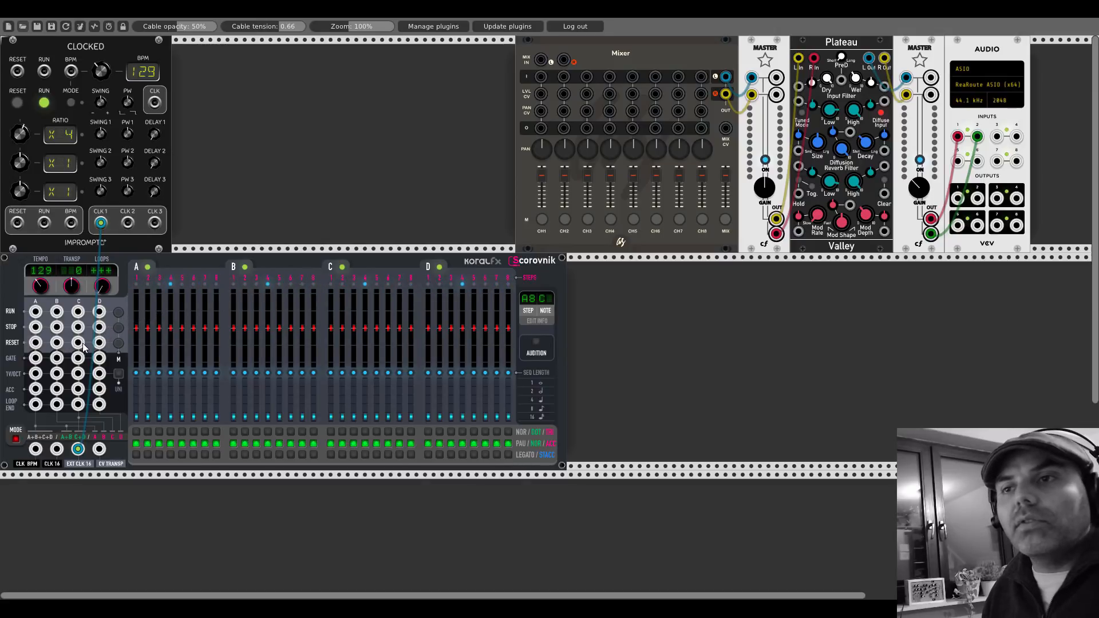
Patch the Clocked module's RESET output into the sequencer's RESET inputs for A, B, C and D
left_click_drag(35, 343, 17, 222)
left_click_drag(57, 342, 17, 223)
left_click_drag(99, 342, 19, 223)
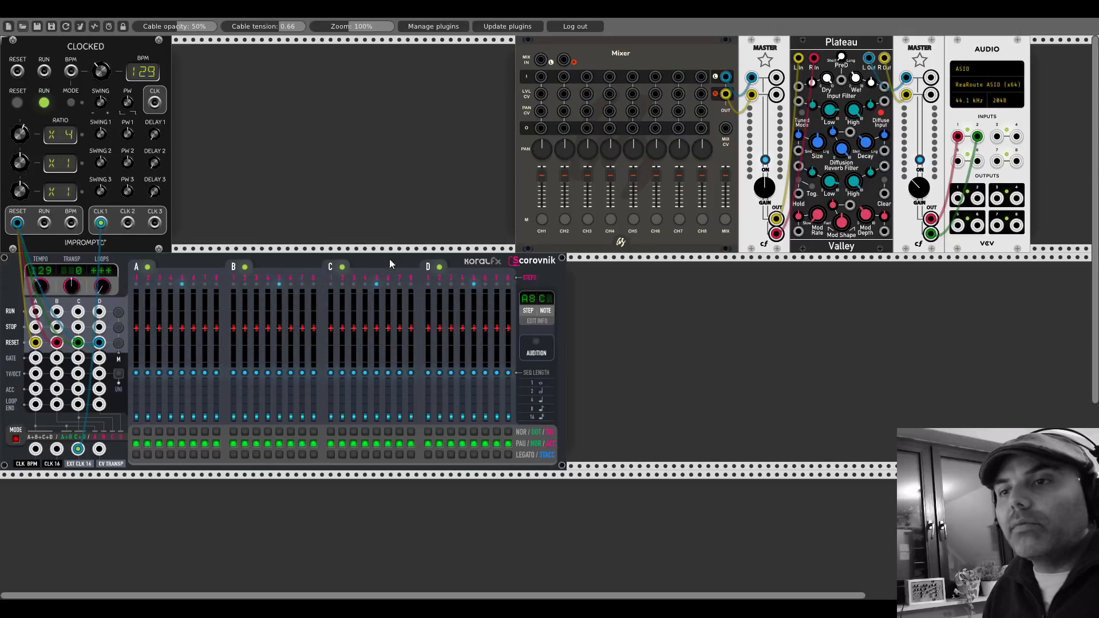
Add the Bogaudio FM-OP oscillator beside the sequencer and patch sequence A's GATE and 1V/OCT outputs into its GATE and V/OCT inputs
right_click(602, 315)
type("fm")
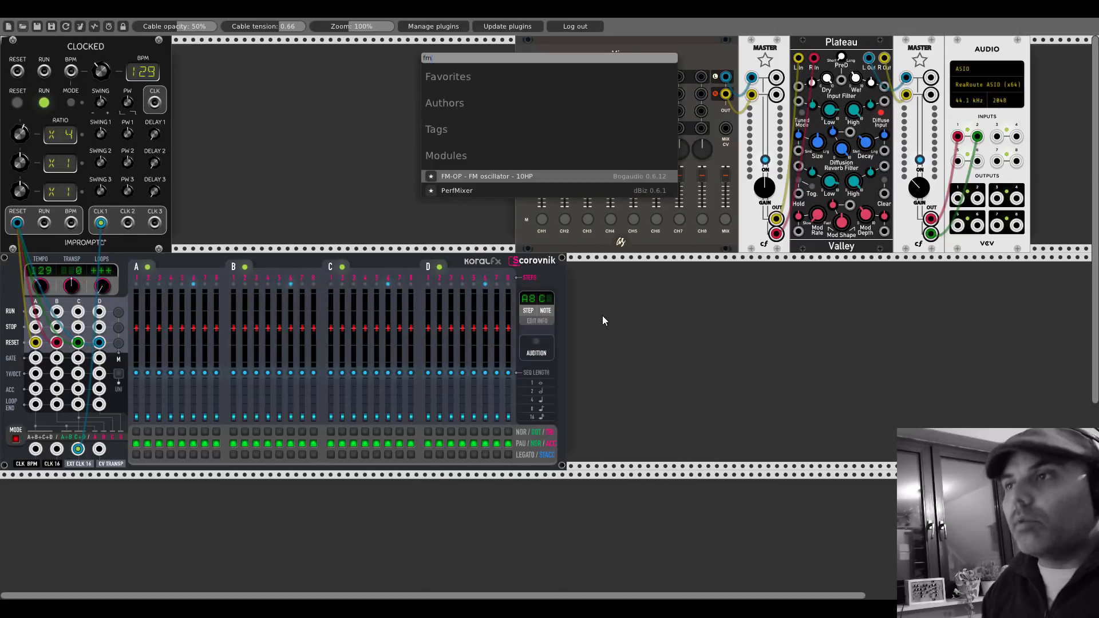
left_click(514, 176)
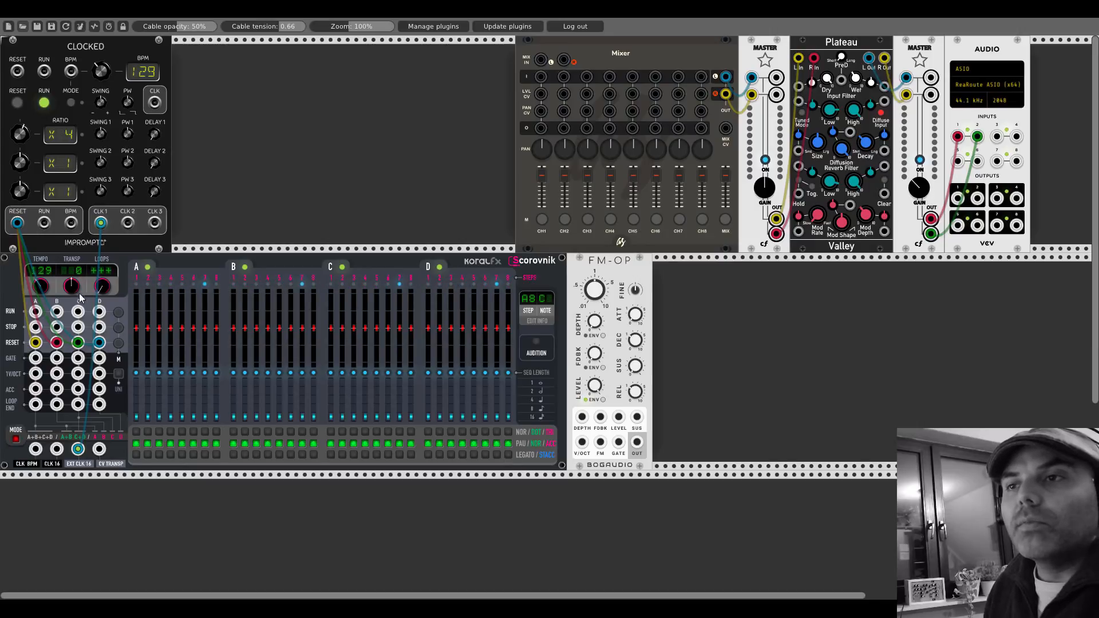
left_click_drag(35, 357, 618, 444)
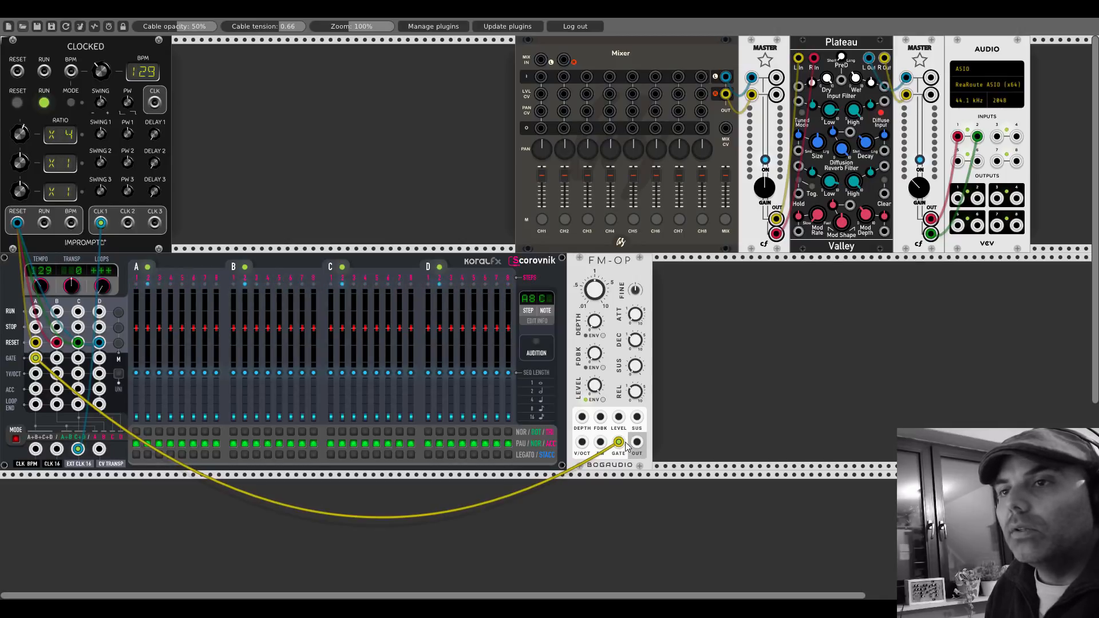
left_click_drag(34, 373, 583, 444)
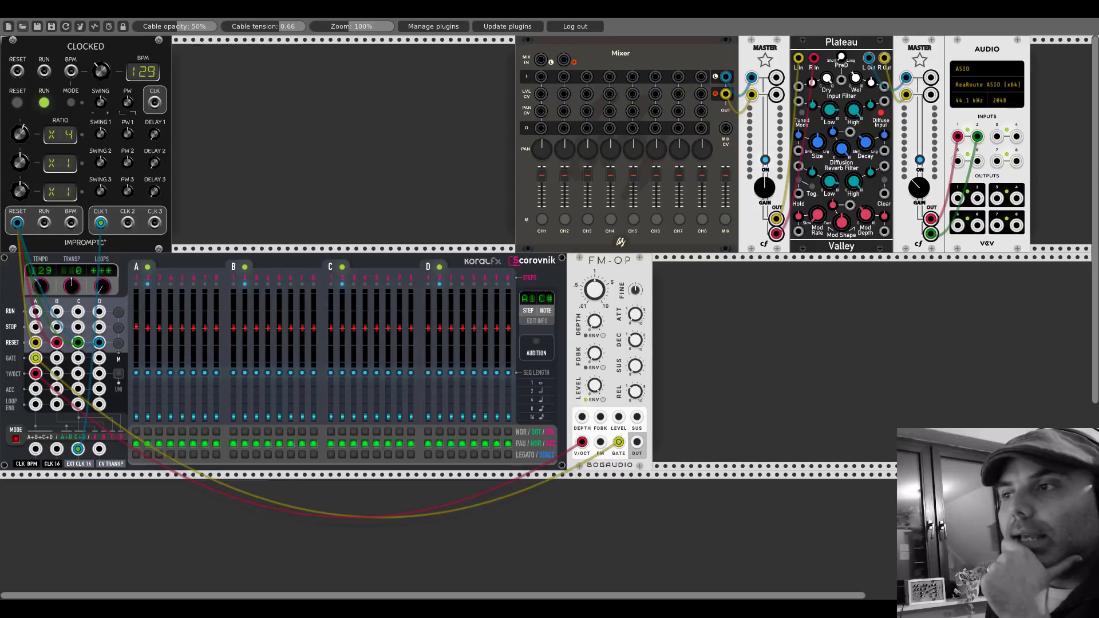
Vary the pitches of A1 to A6, with A2 at G#, A3 at D, A5 at G# and A6 at C, and end sequence A at step 6
left_click_drag(145, 328, 147, 320)
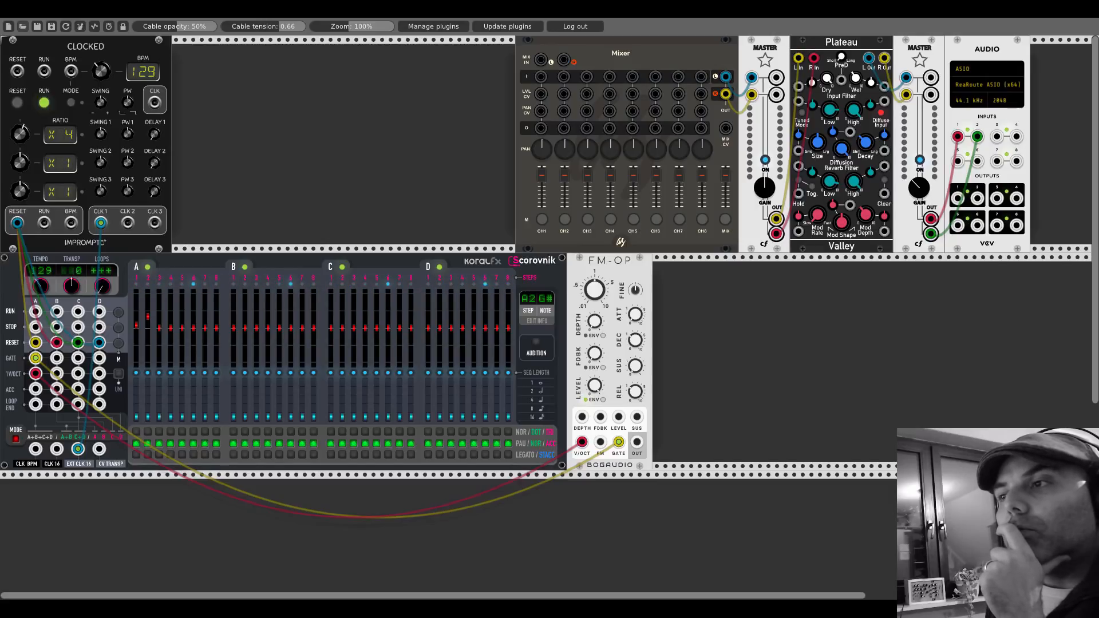
left_click_drag(157, 328, 159, 314)
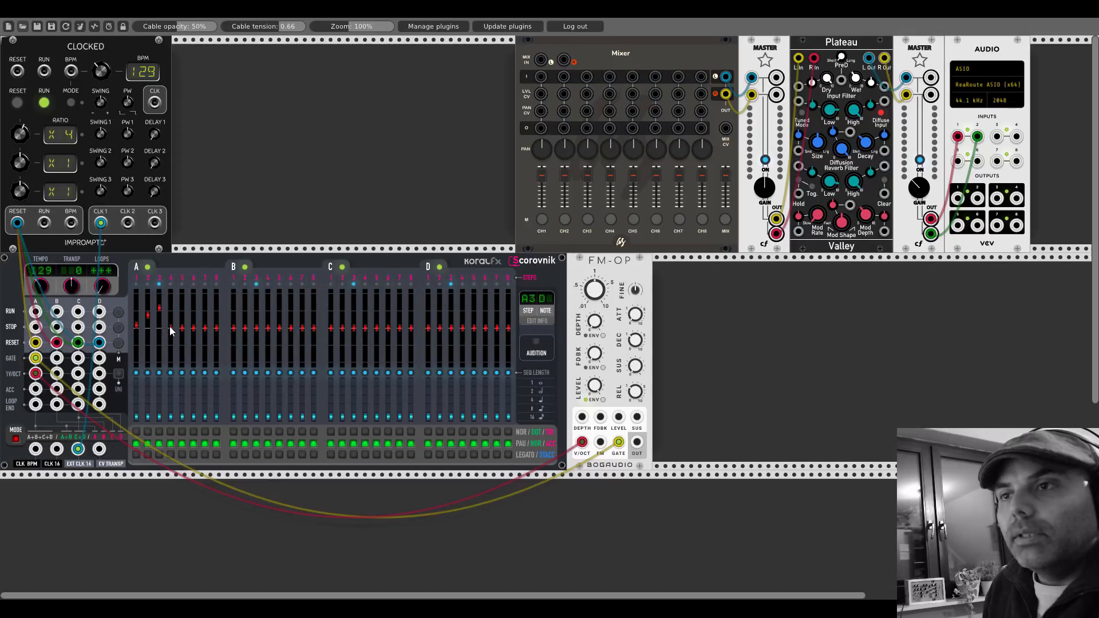
left_click_drag(169, 329, 179, 332)
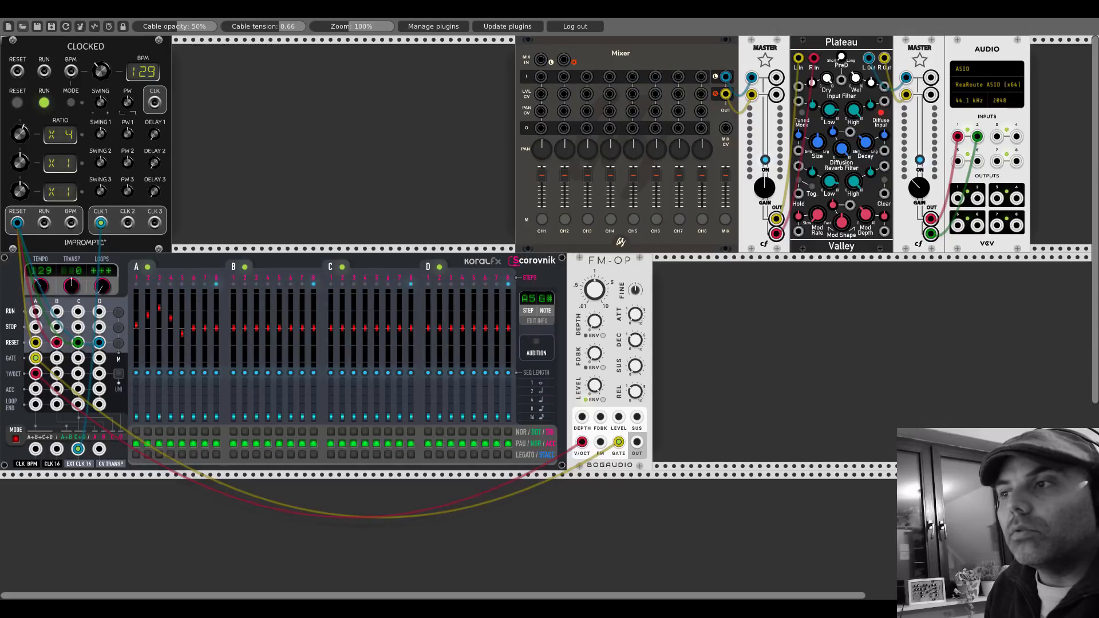
left_click_drag(194, 331, 194, 340)
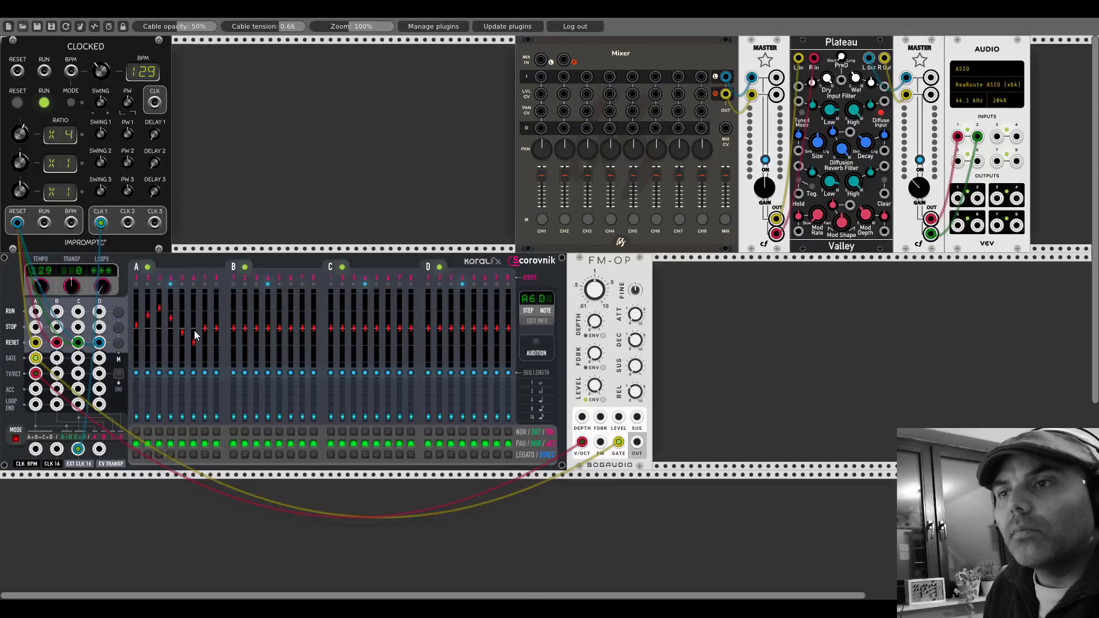
left_click(194, 372)
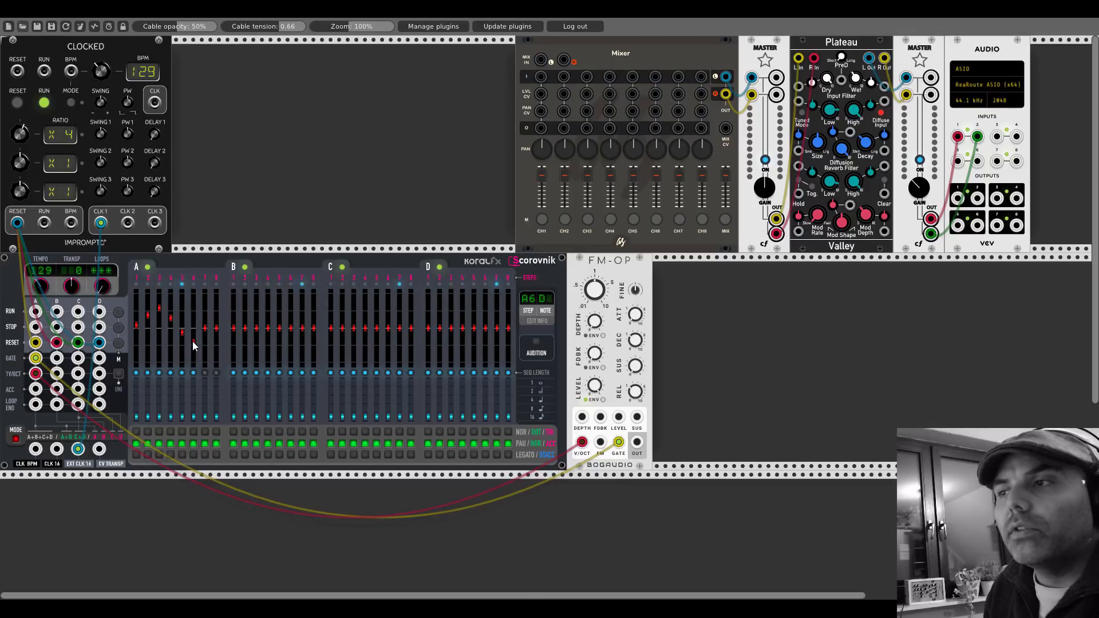
left_click_drag(193, 341, 193, 345)
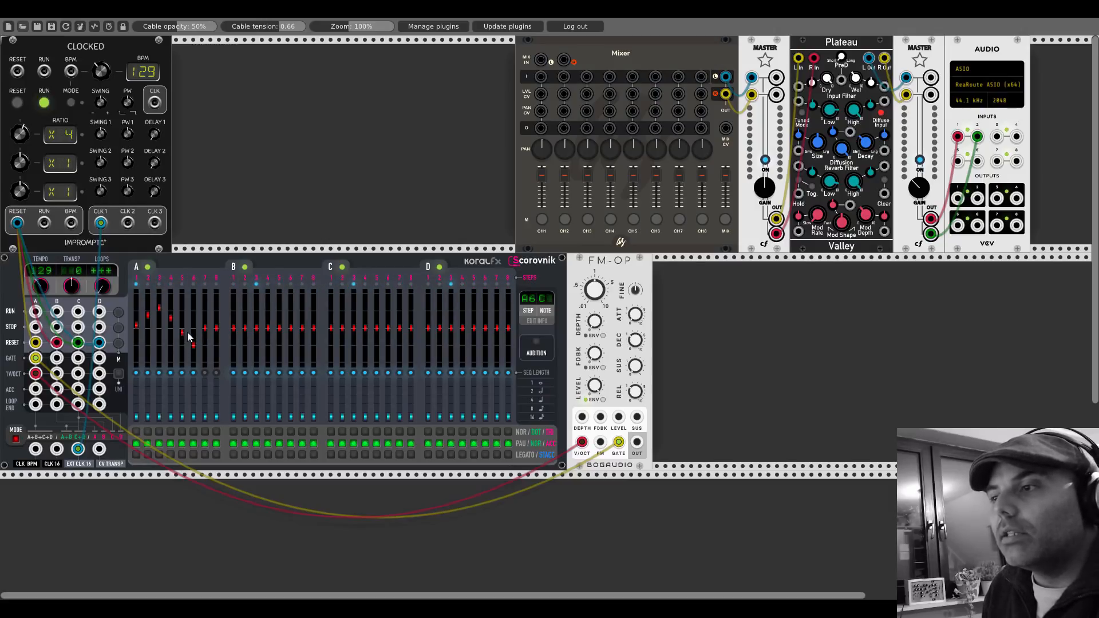
Patch the FM-OP's output into mixer channel 1 and duplicate the FM-OP module
left_click_drag(637, 442, 541, 77)
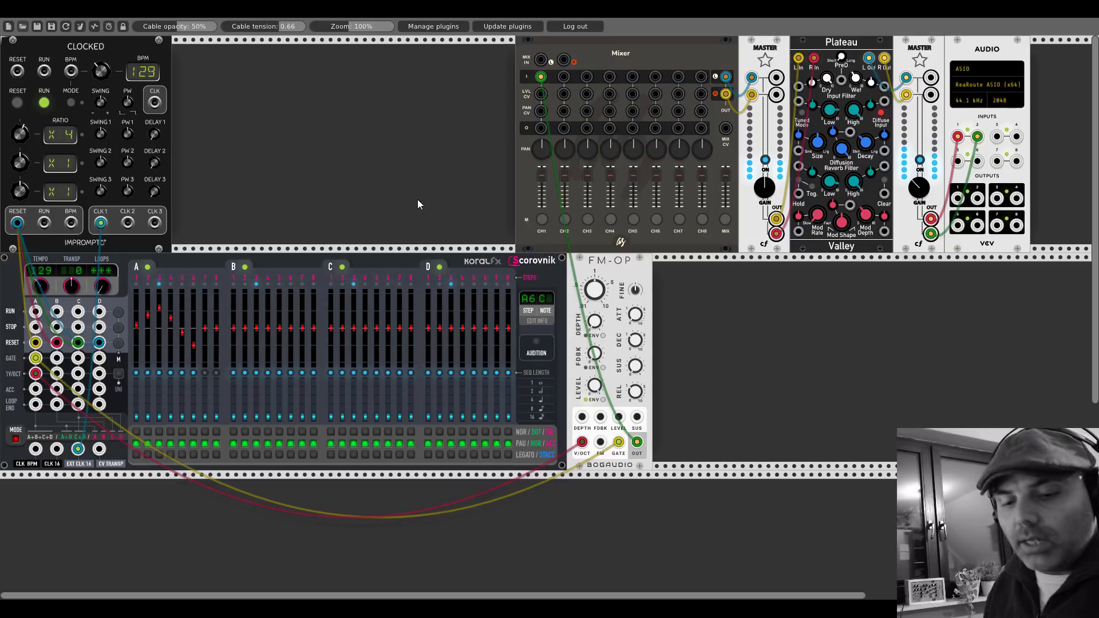
key("ctrl+d")
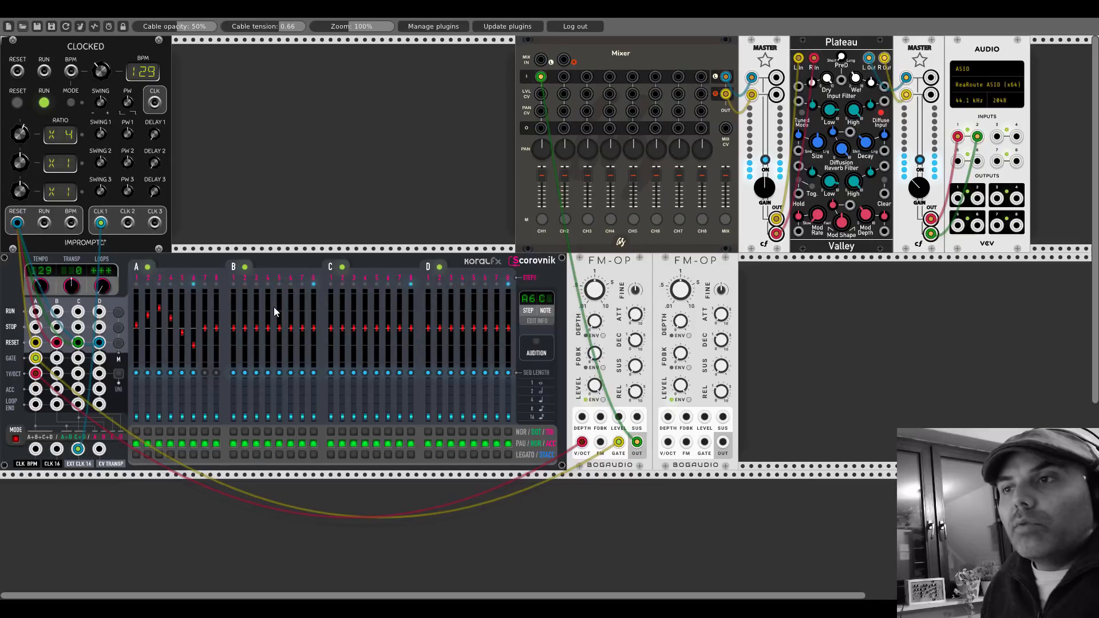
End sequence B at step 5 and raise its pitches, with B2 at E, B3 at D, B4 at A and B5 at G
left_click(282, 372)
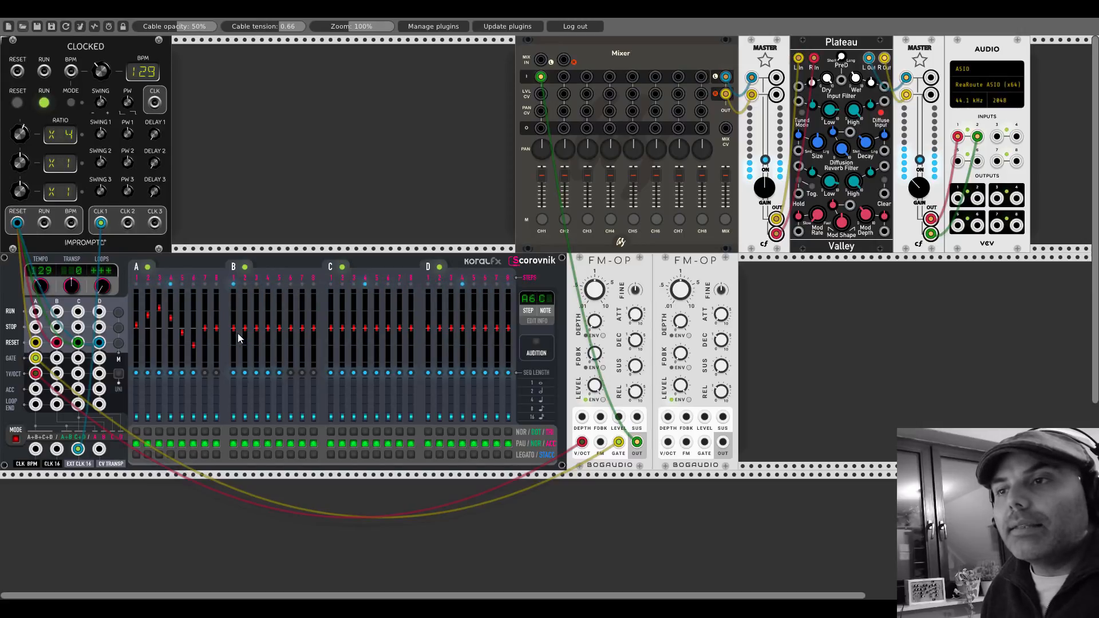
left_click_drag(232, 330, 245, 315)
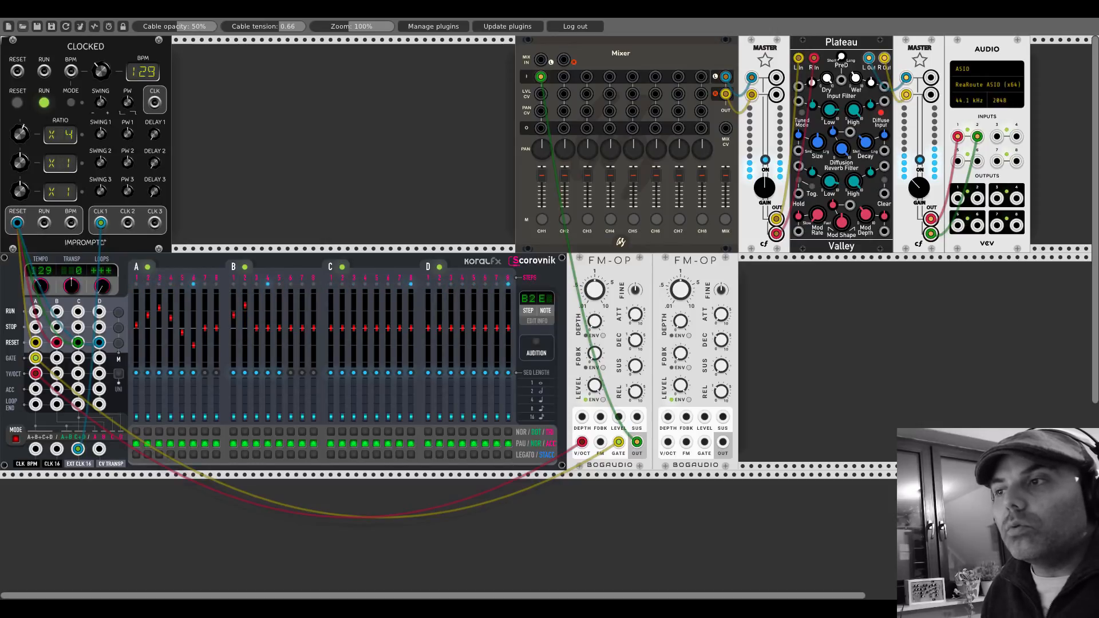
left_click_drag(256, 329, 256, 314)
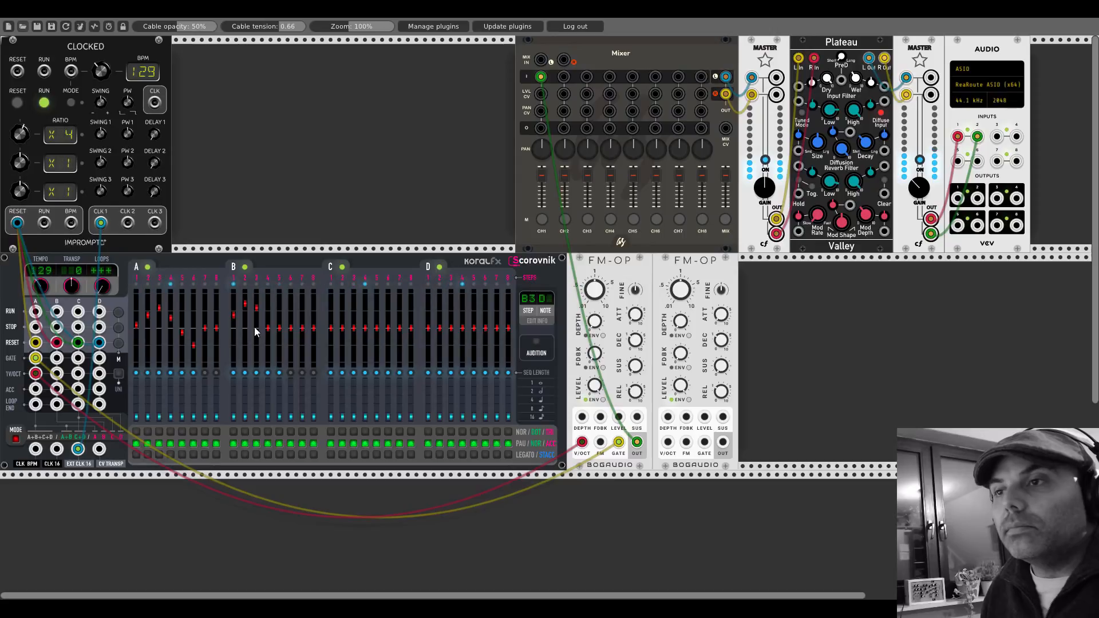
left_click_drag(266, 326, 267, 313)
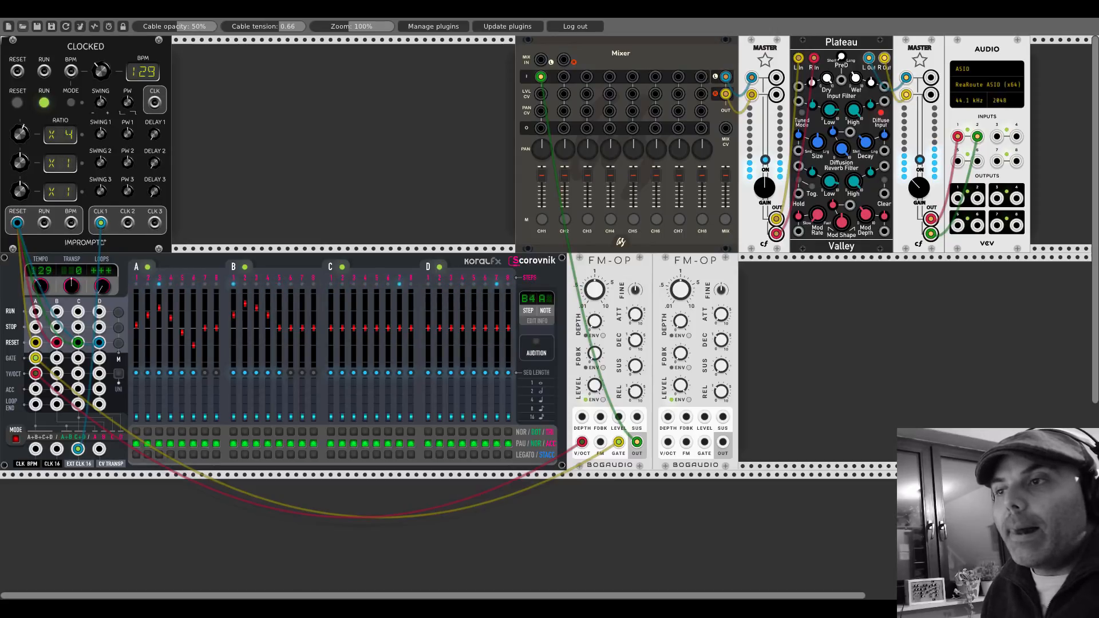
left_click_drag(280, 334, 280, 322)
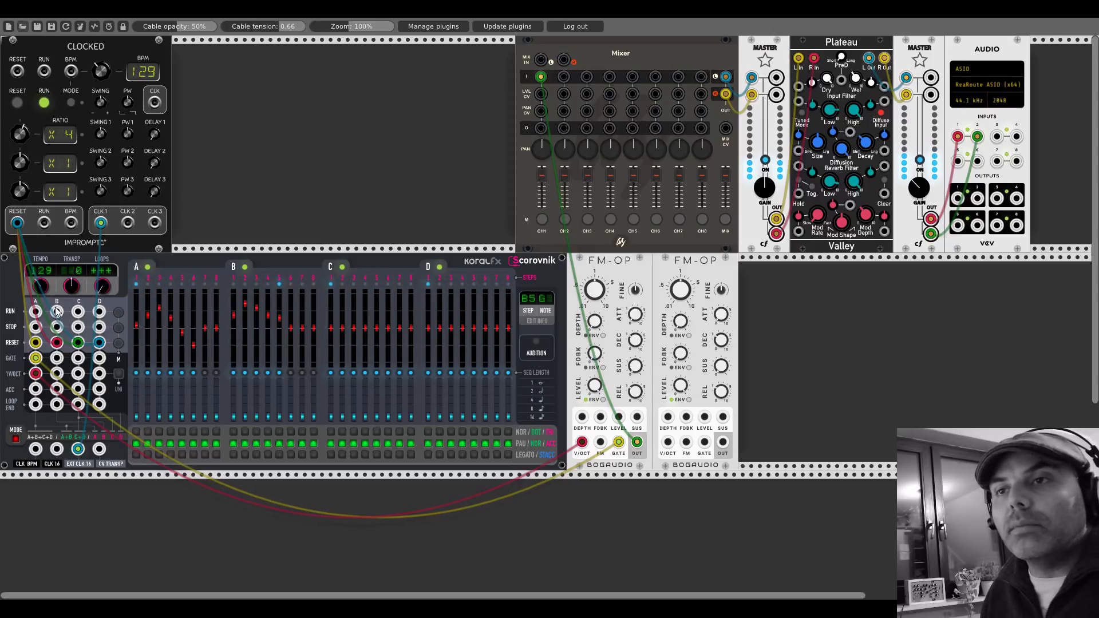
Route sequence B's GATE and 1V/OCT through the second FM-OP into mixer channel 2, and duplicate that FM-OP
left_click_drag(57, 357, 704, 441)
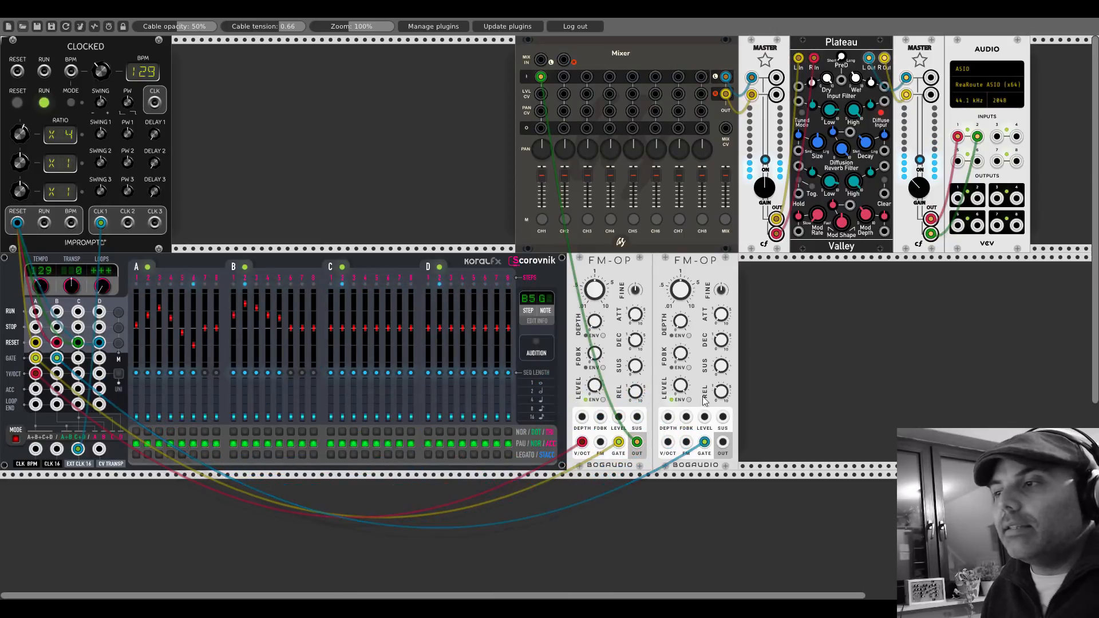
left_click_drag(56, 373, 564, 78)
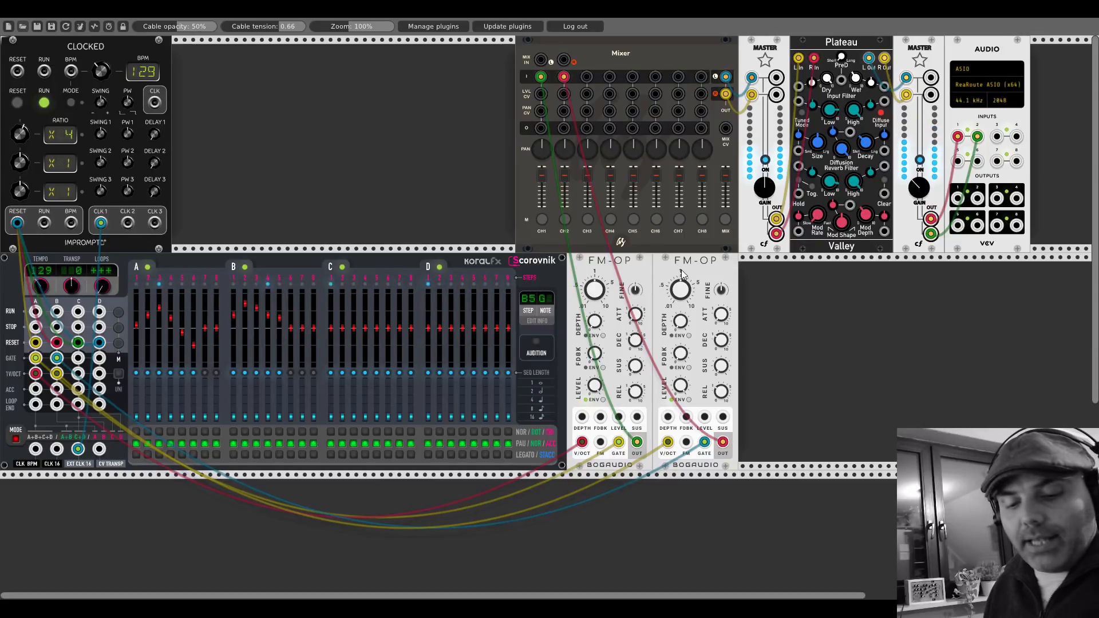
key("ctrl+d")
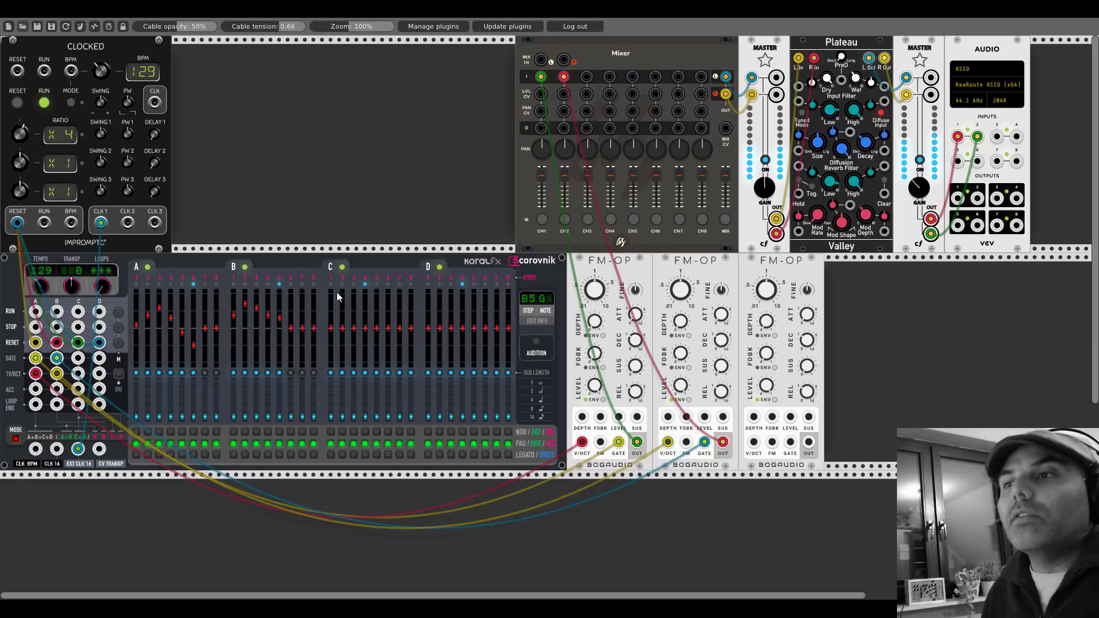
Make C a 3-step sequence with C3 at D, and route its GATE and 1V/OCT through the third FM-OP into mixer channel 3
left_click(353, 373)
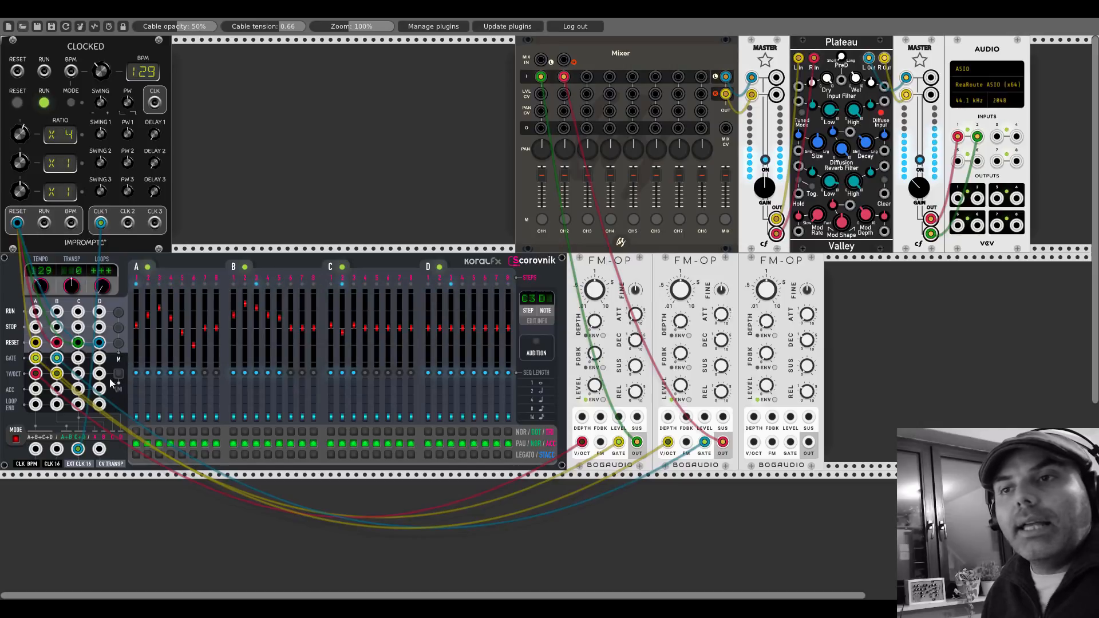
left_click_drag(77, 358, 586, 76)
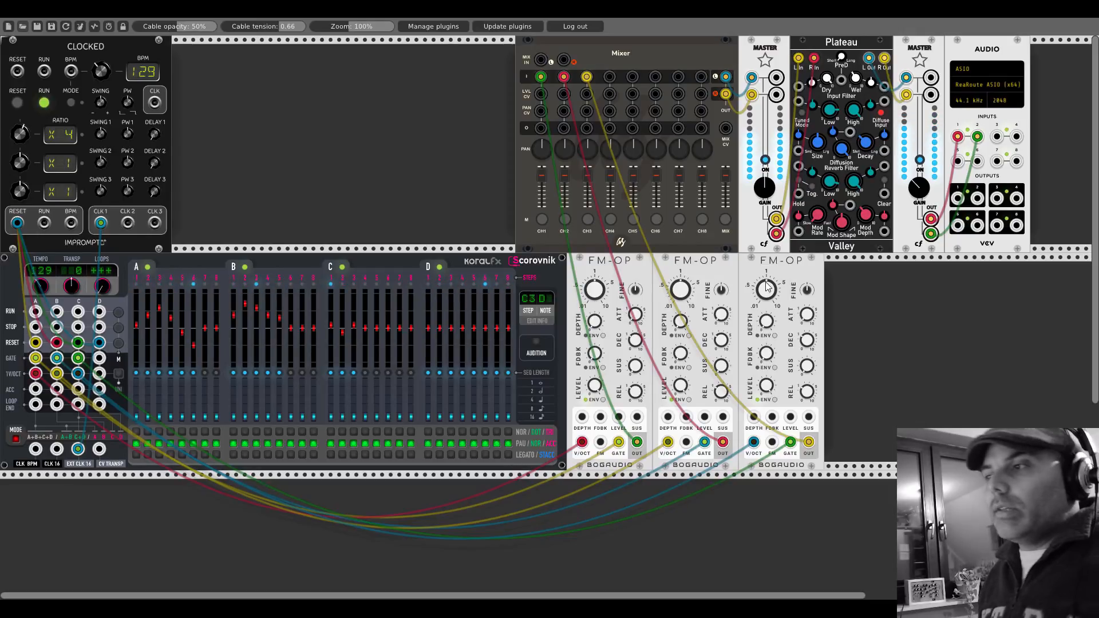
Duplicate the third FM-OP and set D1 and D3 to whole notes, D2 and D7 to half notes, and D4, D5, D6 and D8 to quarter notes
key("ctrl+d")
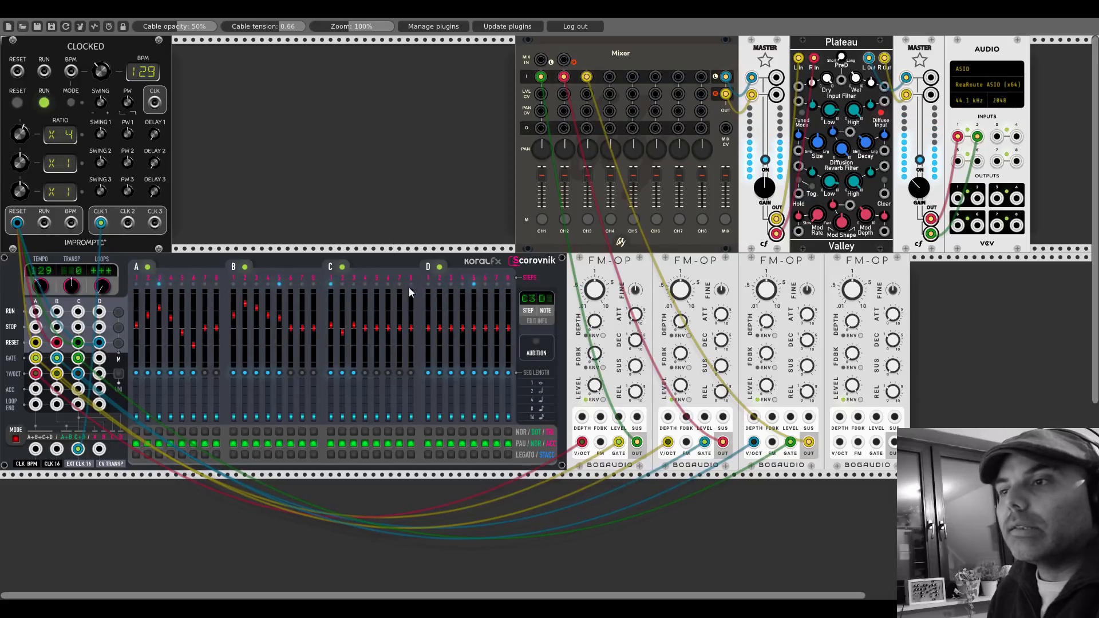
left_click_drag(428, 414, 428, 382)
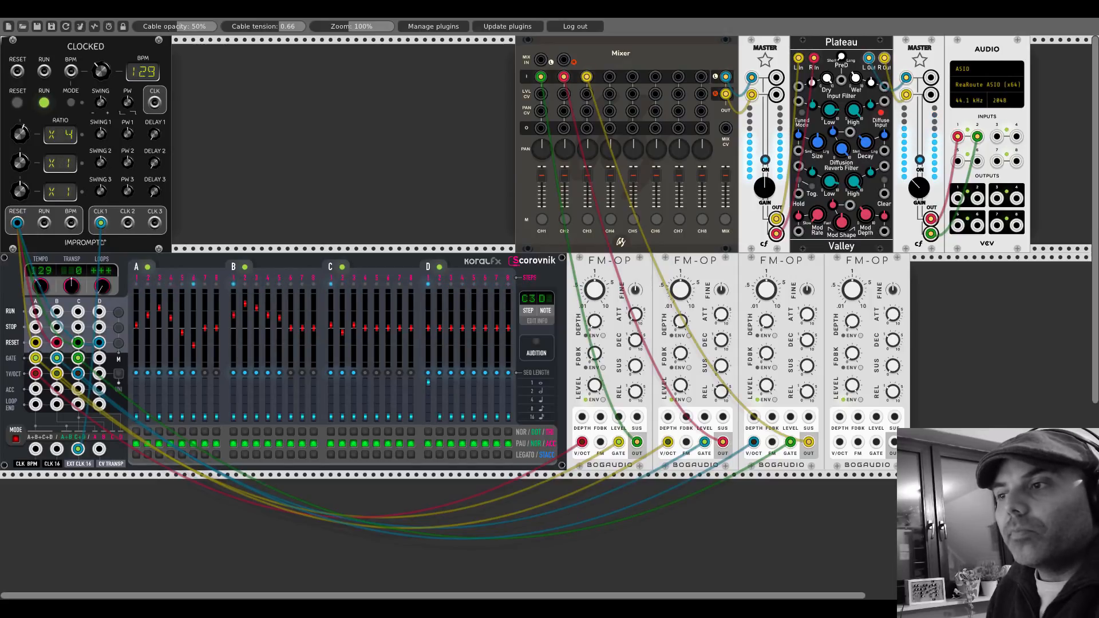
left_click_drag(440, 416, 440, 391)
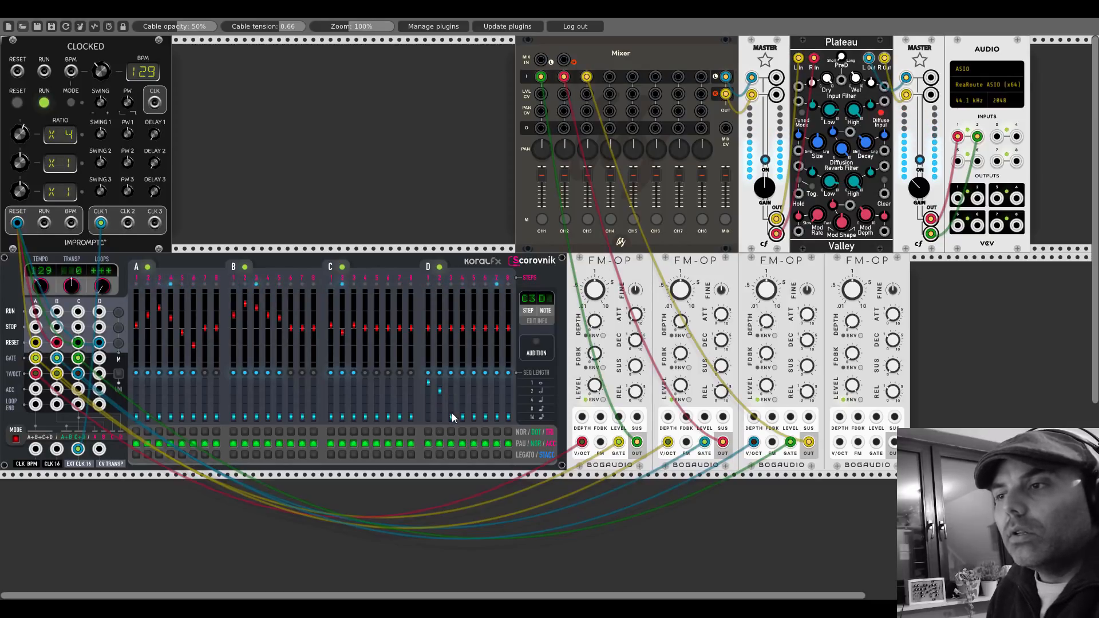
mouse_move(451, 418)
left_mouse_down()
mouse_move(451, 382)
mouse_move(475, 399)
left_mouse_up()
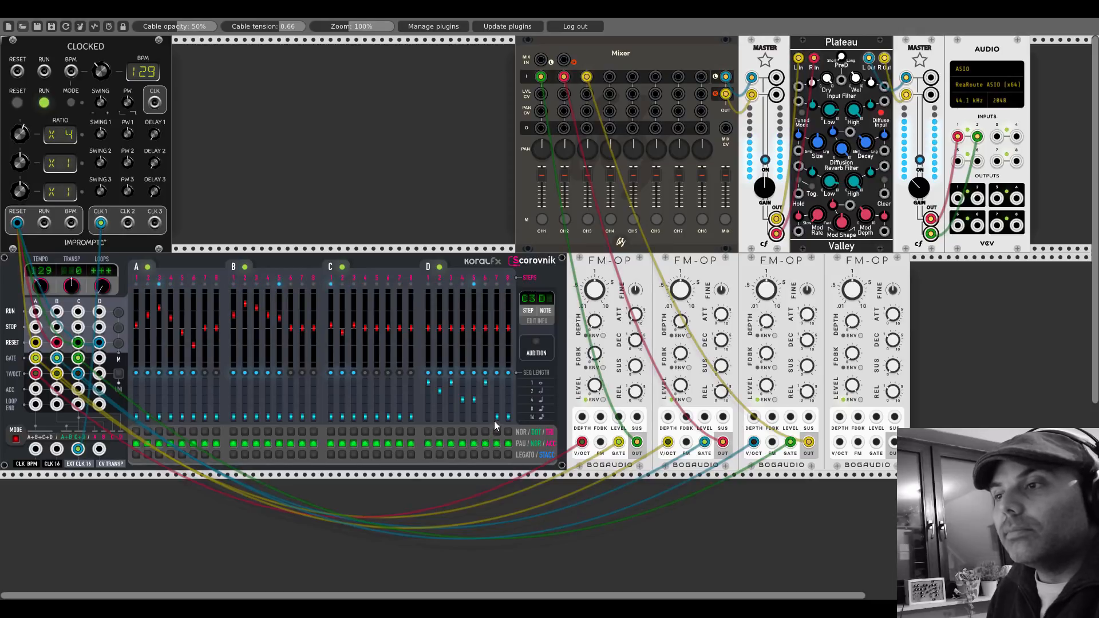
left_click_drag(496, 422, 508, 400)
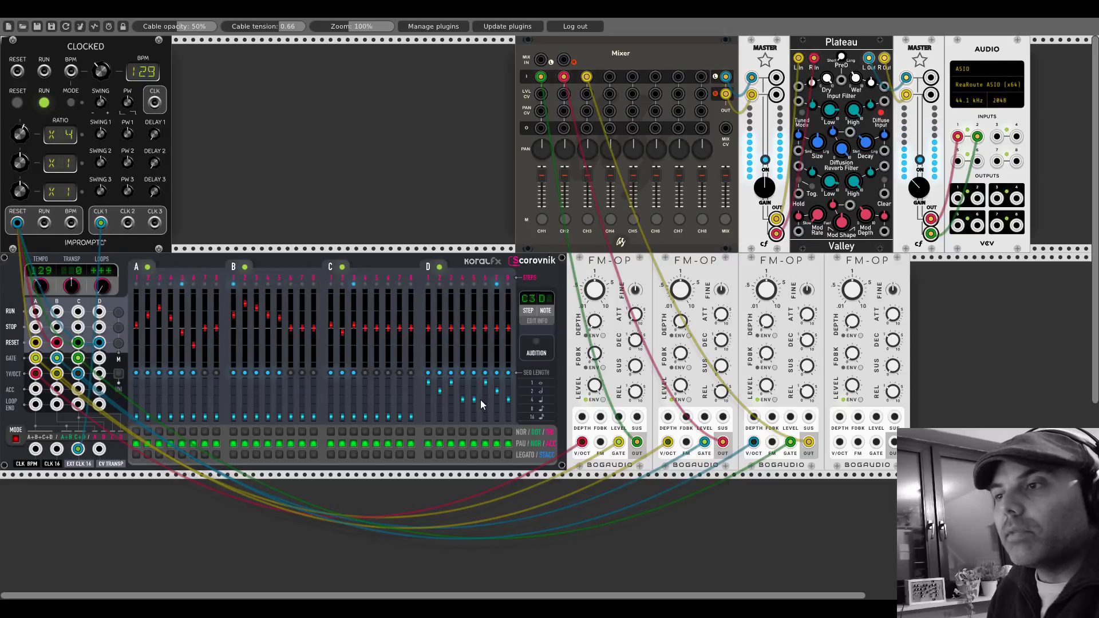
left_click_drag(486, 382, 486, 399)
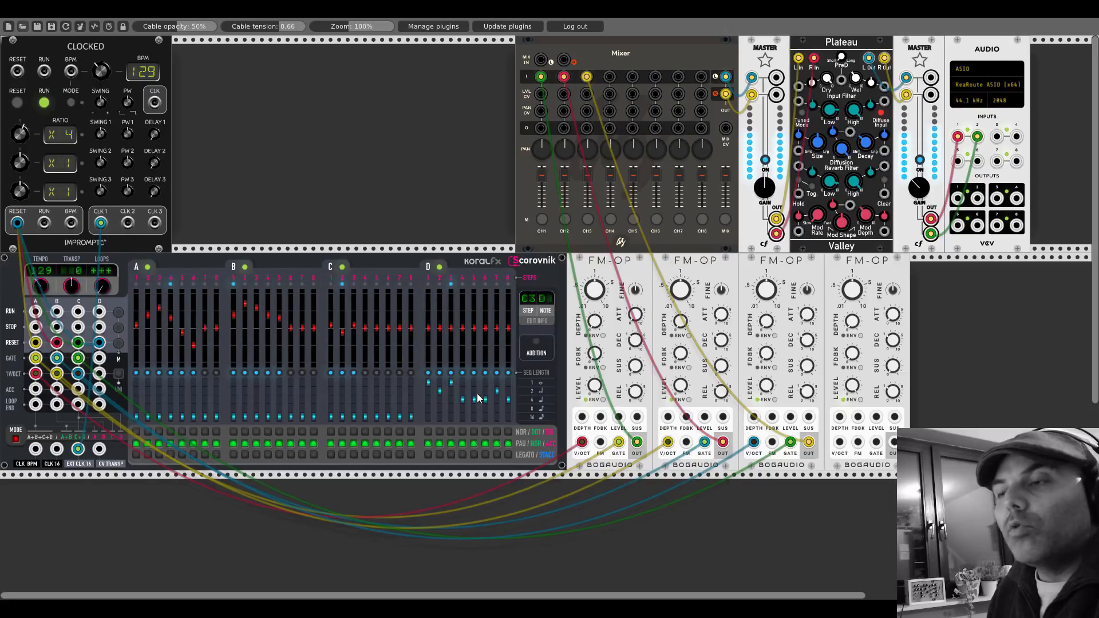
Make steps D4, D5 and D6 triplets and set step D7's length to a whole note
left_click(463, 432)
left_click(473, 432)
left_click(486, 431)
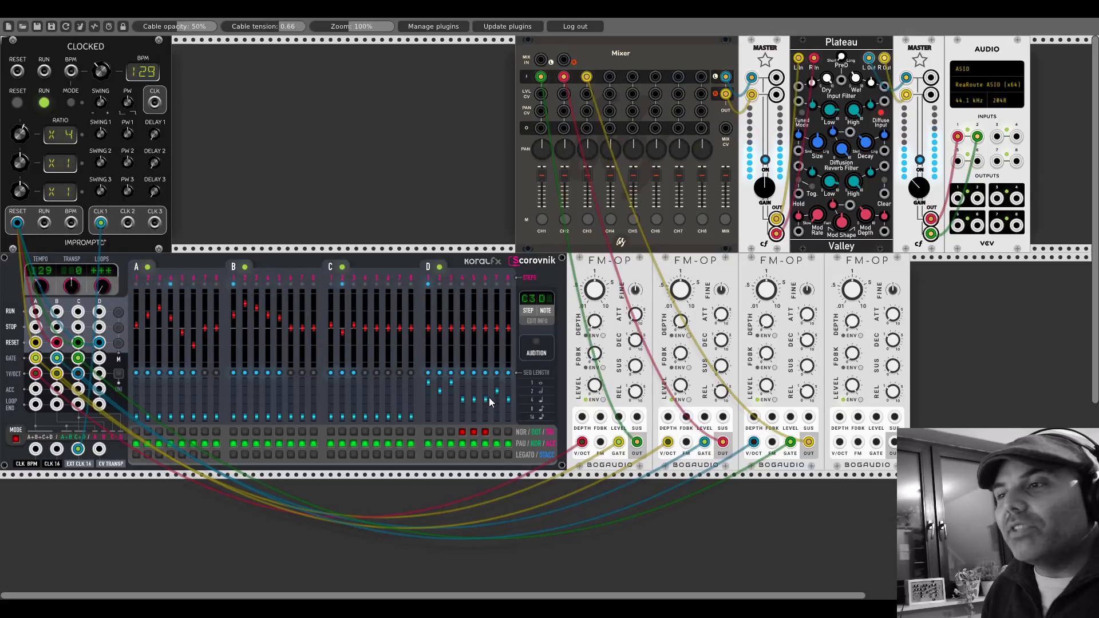
left_click_drag(502, 393, 501, 383)
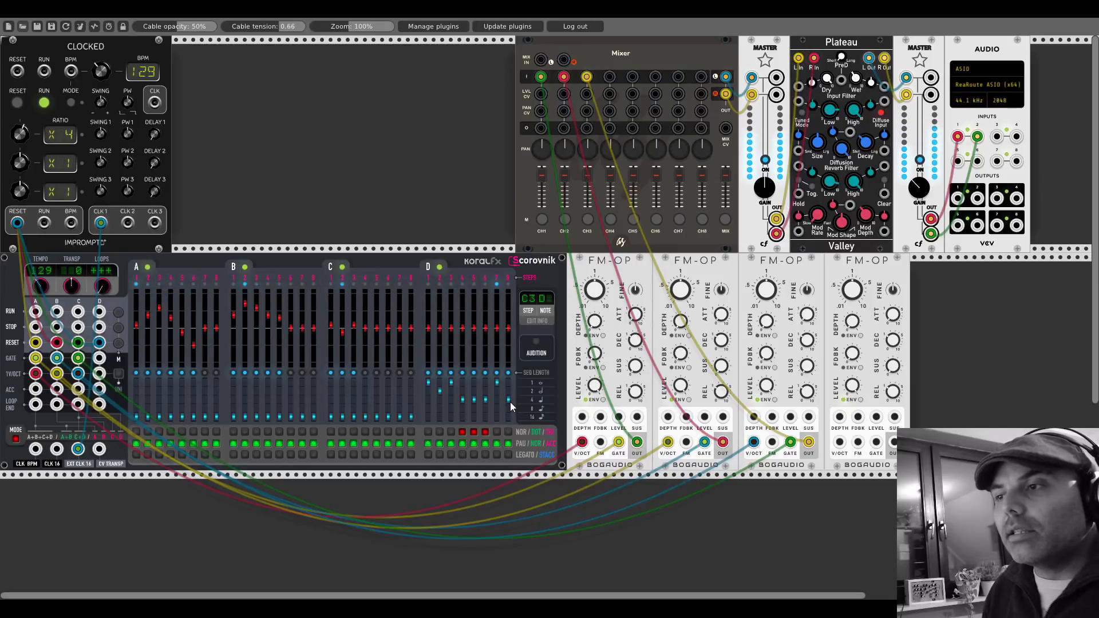
Set step D8 to a half note and shape sequence D's pitches with the lowest at D2, rising to B at D7 and C at D8
left_click_drag(510, 400, 510, 392)
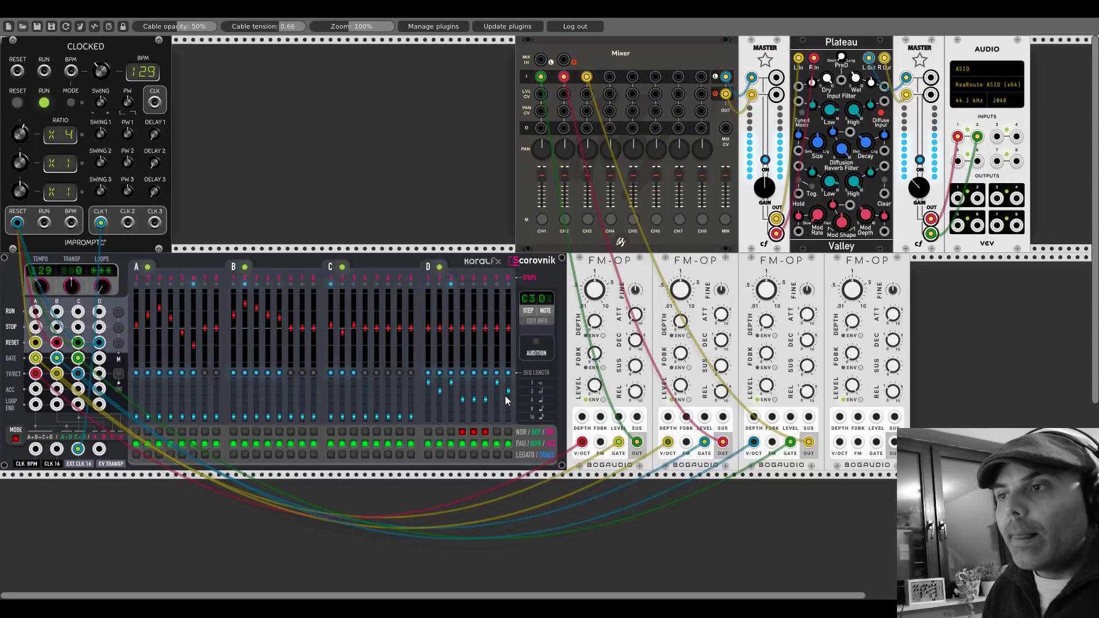
left_click_drag(429, 331, 452, 345)
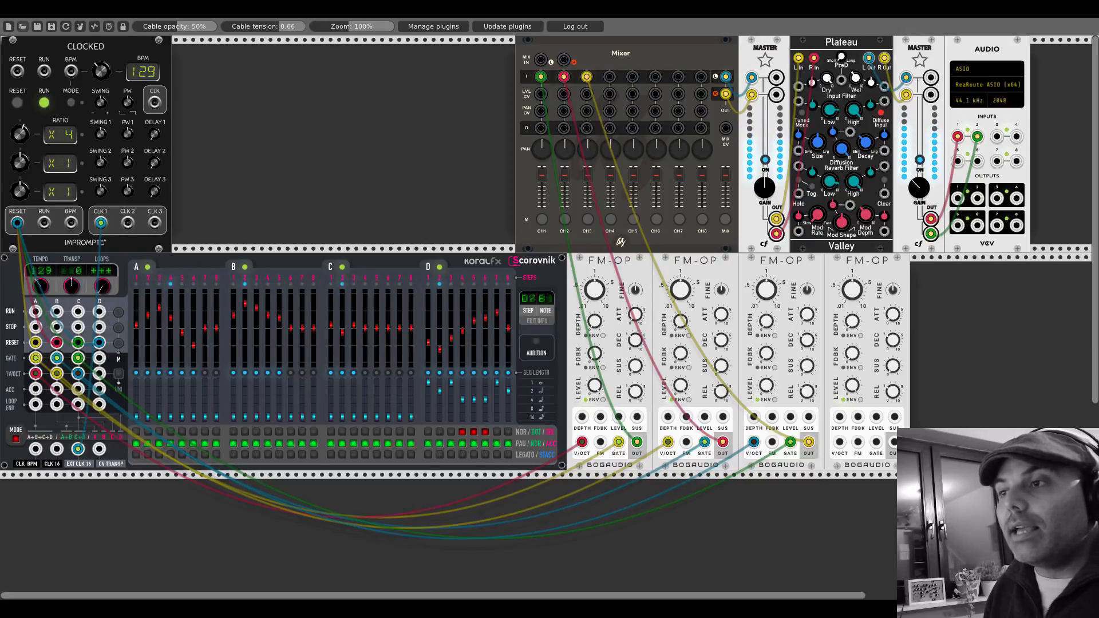
left_click_drag(506, 330, 506, 313)
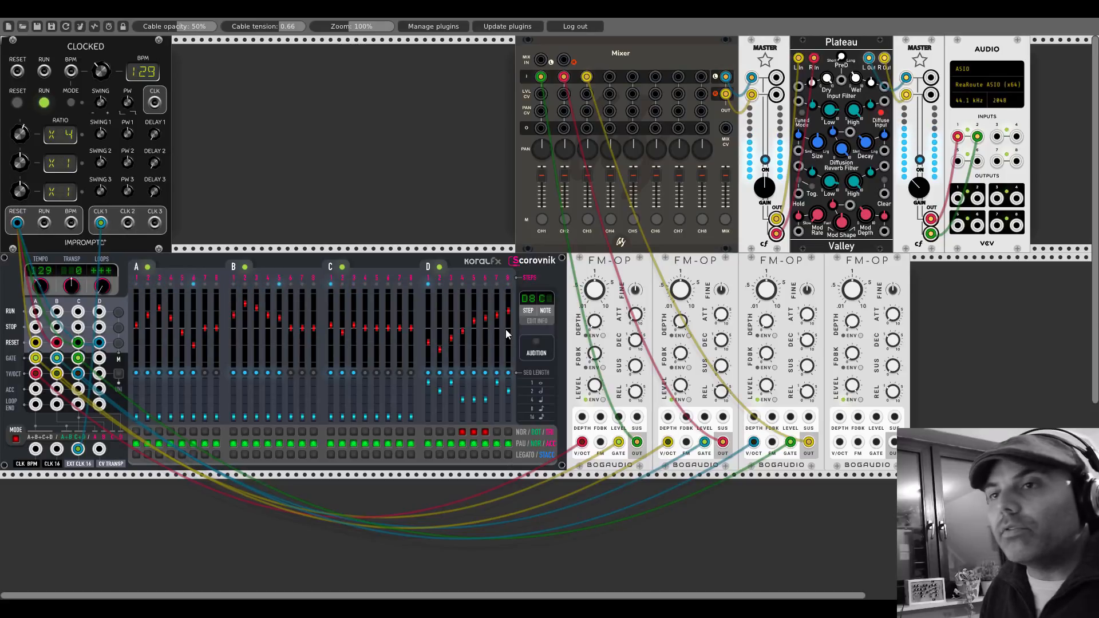
Route sequence D's GATE and 1V/OCT through the fourth FM-OP into mixer channel 4, and reset Clocked
left_click_drag(99, 357, 875, 441)
left_click_drag(99, 373, 839, 442)
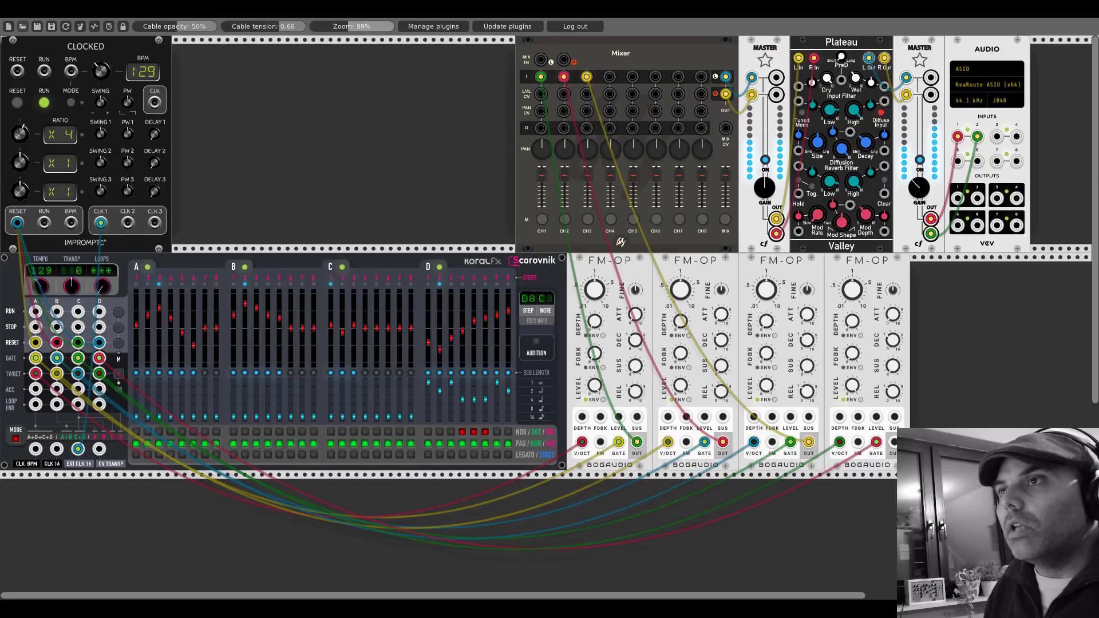
left_click_drag(362, 27, 345, 27)
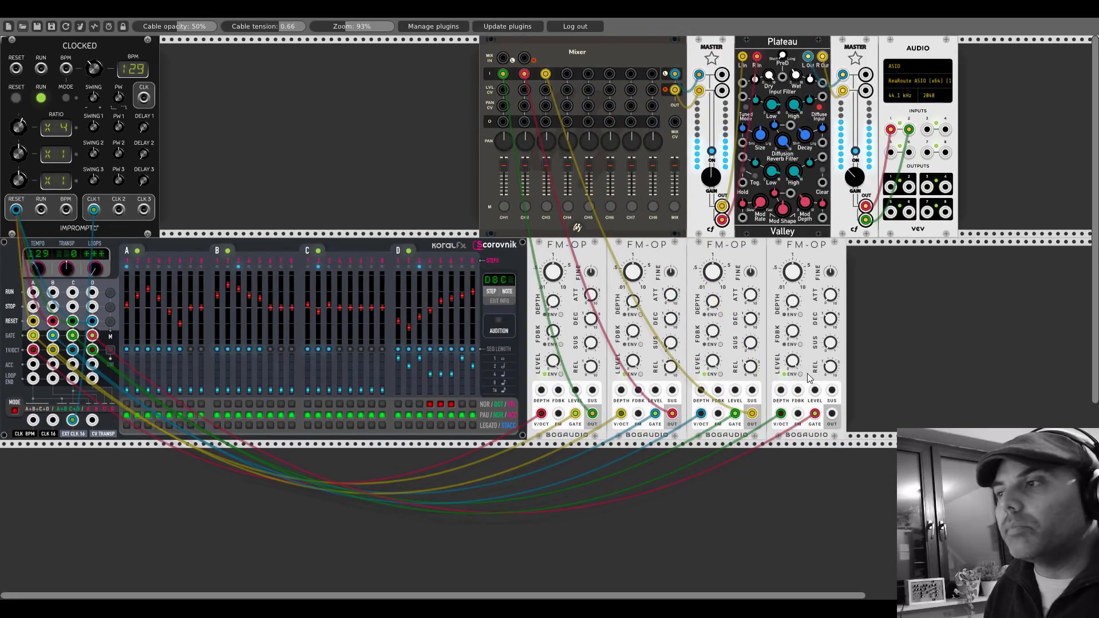
left_click_drag(830, 422, 567, 74)
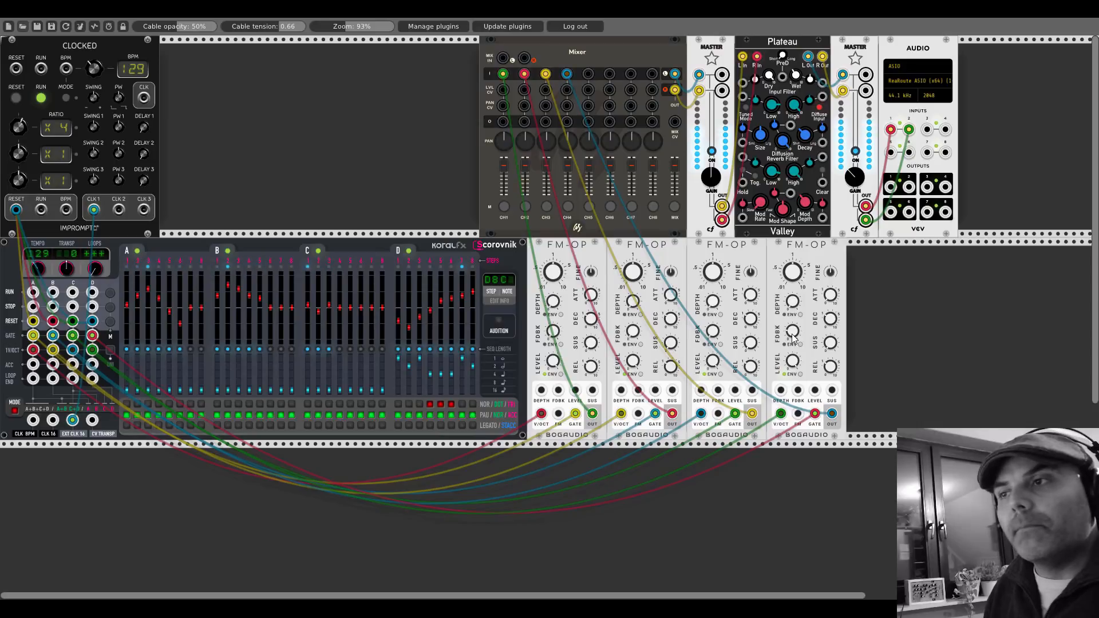
left_click(16, 101)
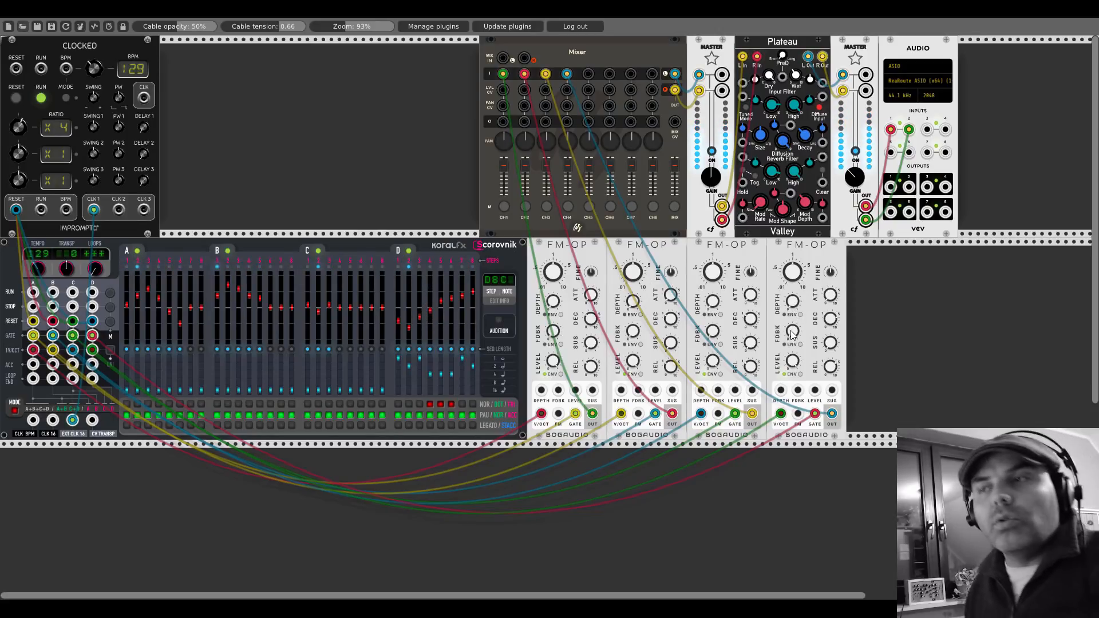
Add Bogaudio's 8FO phased LFO module and place it directly beside Clocked
right_click(276, 122)
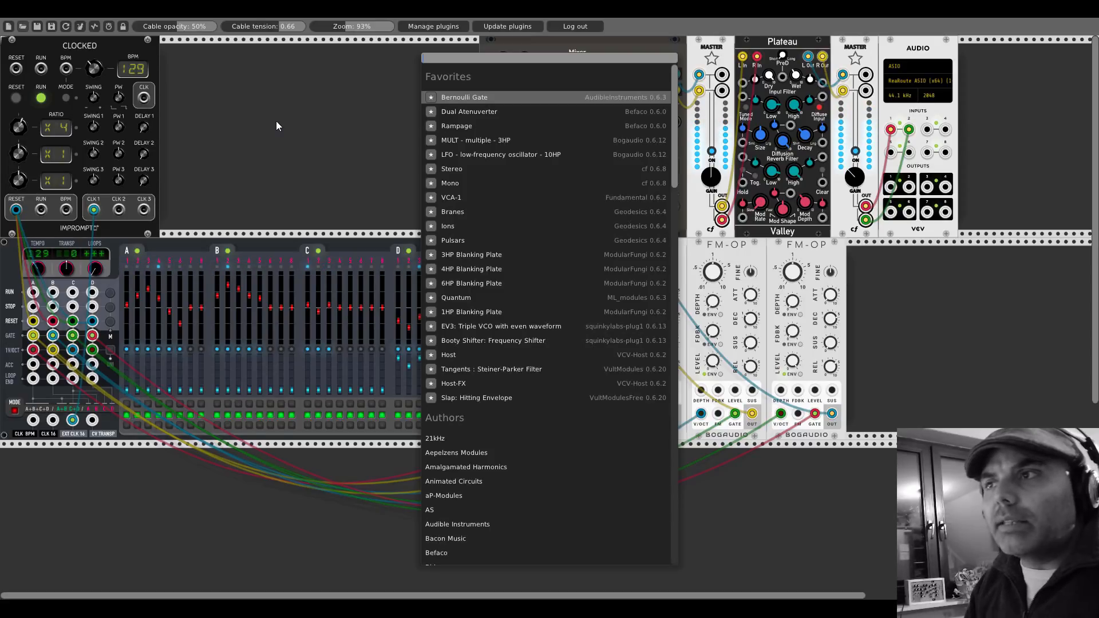
type("8fo")
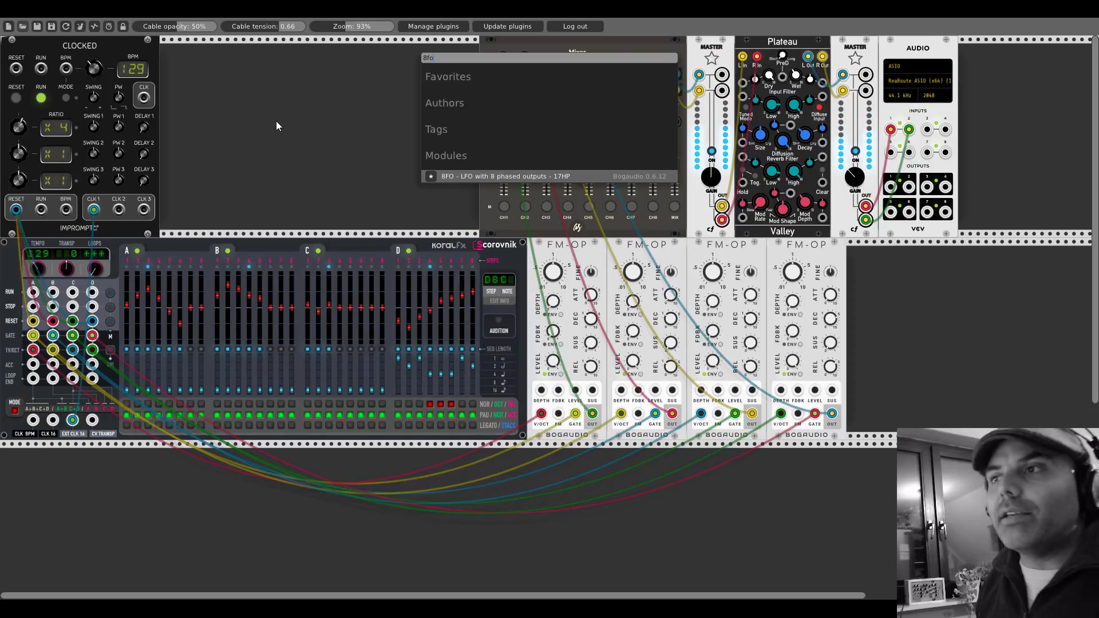
left_click(463, 179)
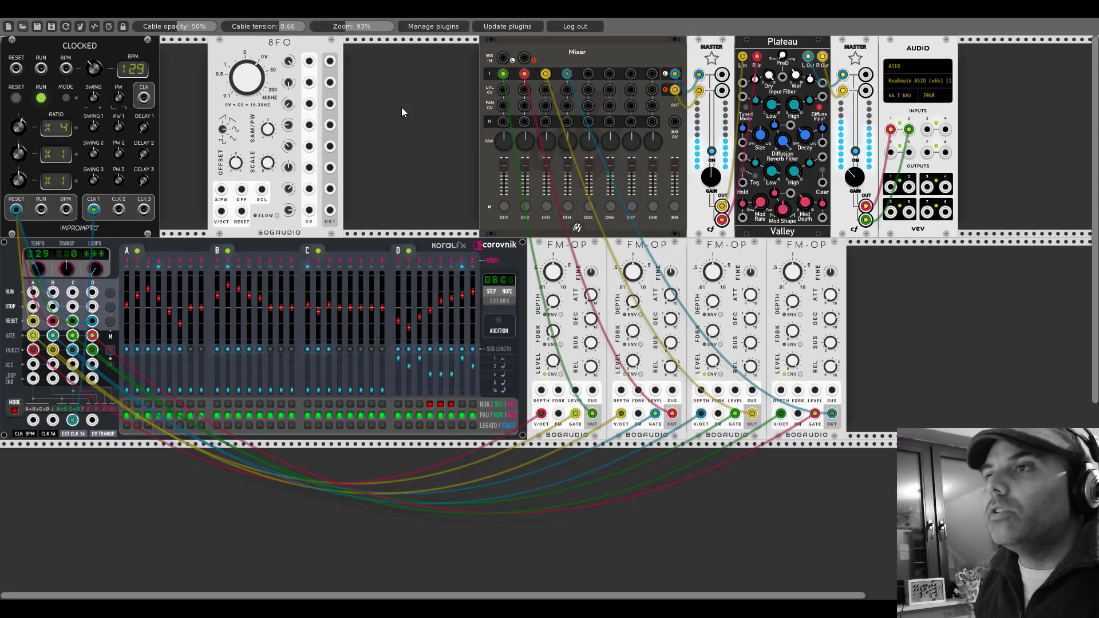
left_click_drag(289, 45, 240, 46)
Add a Fundamental Scope to compare the 8FO's first output with its second, sixth and eighth outputs, and delete the Scope
right_click(338, 78)
type("scope")
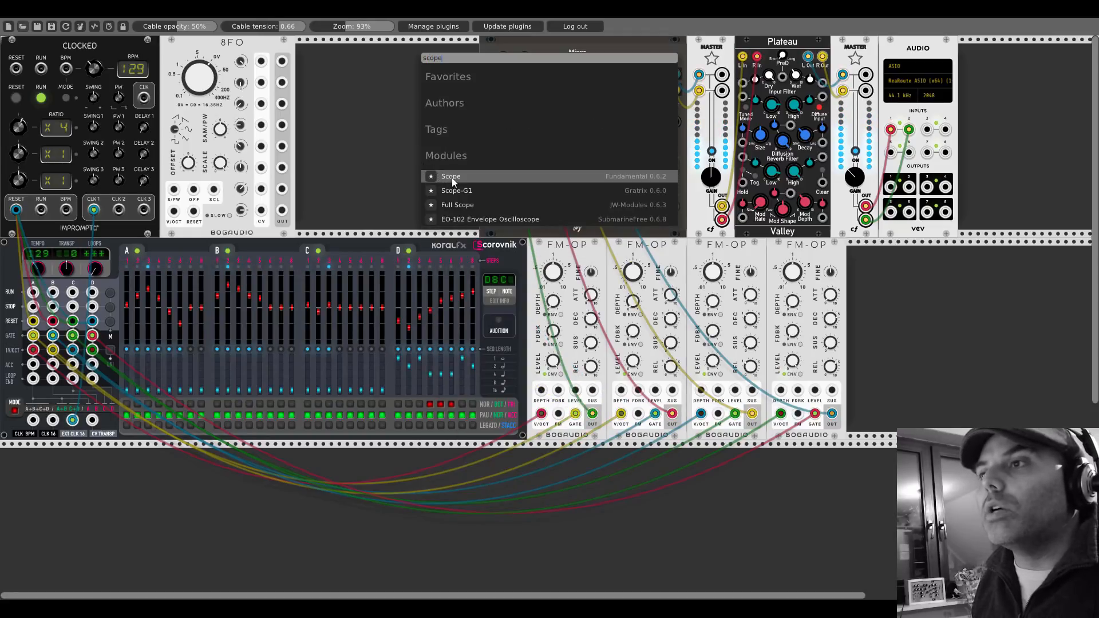
left_click(451, 177)
left_click_drag(282, 61, 311, 213)
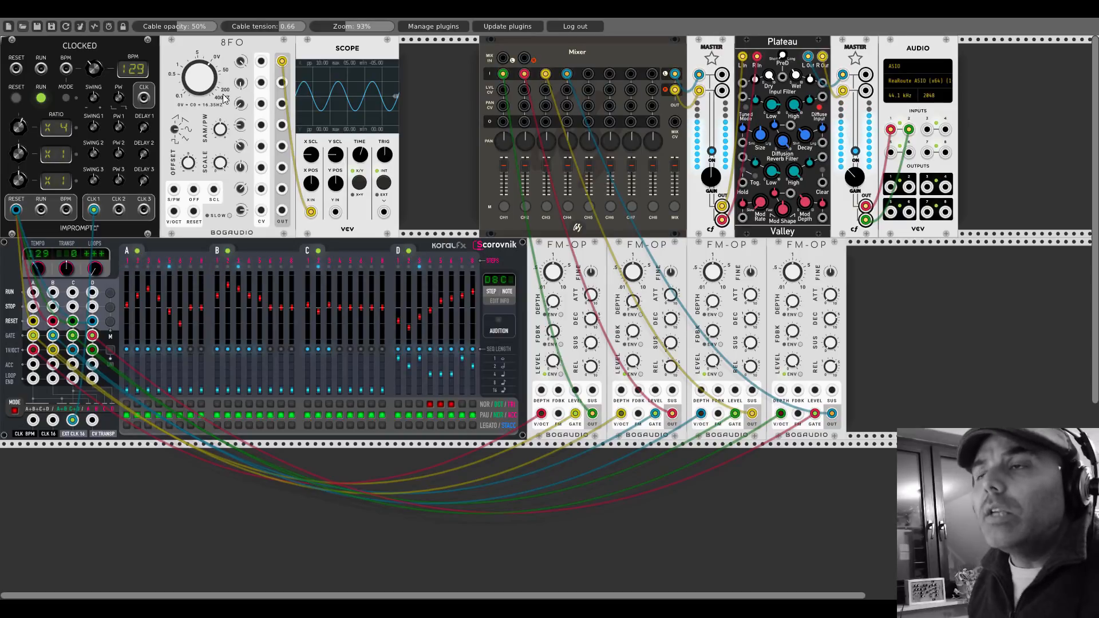
left_click_drag(281, 83, 336, 213)
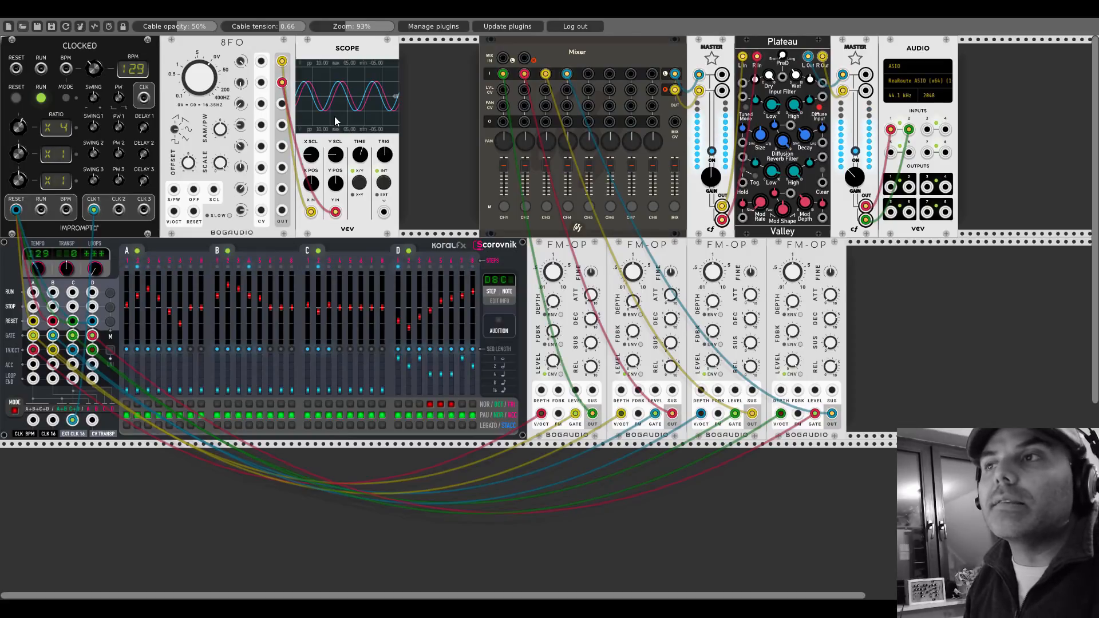
mouse_move(282, 82)
left_mouse_down()
mouse_move(285, 163)
mouse_move(330, 218)
left_mouse_up()
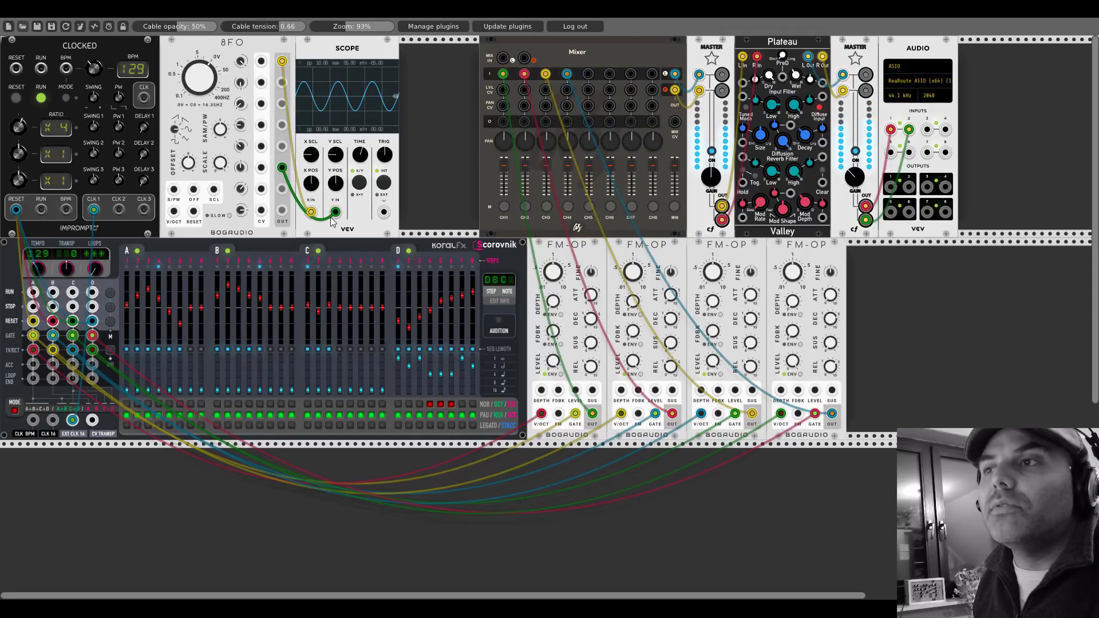
left_click_drag(281, 168, 284, 213)
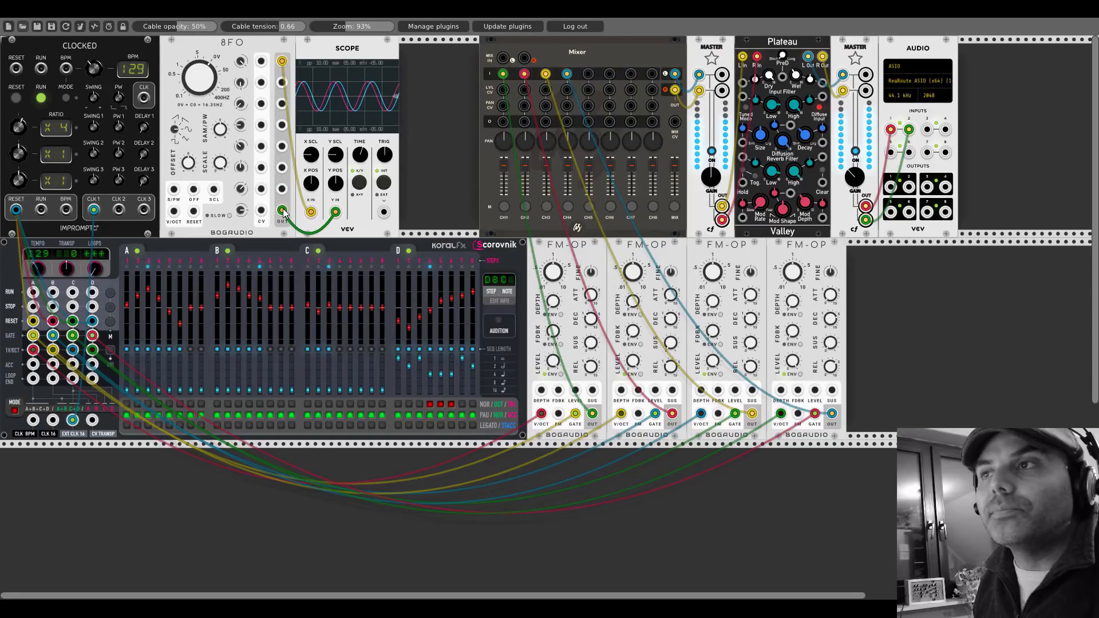
right_click(330, 59)
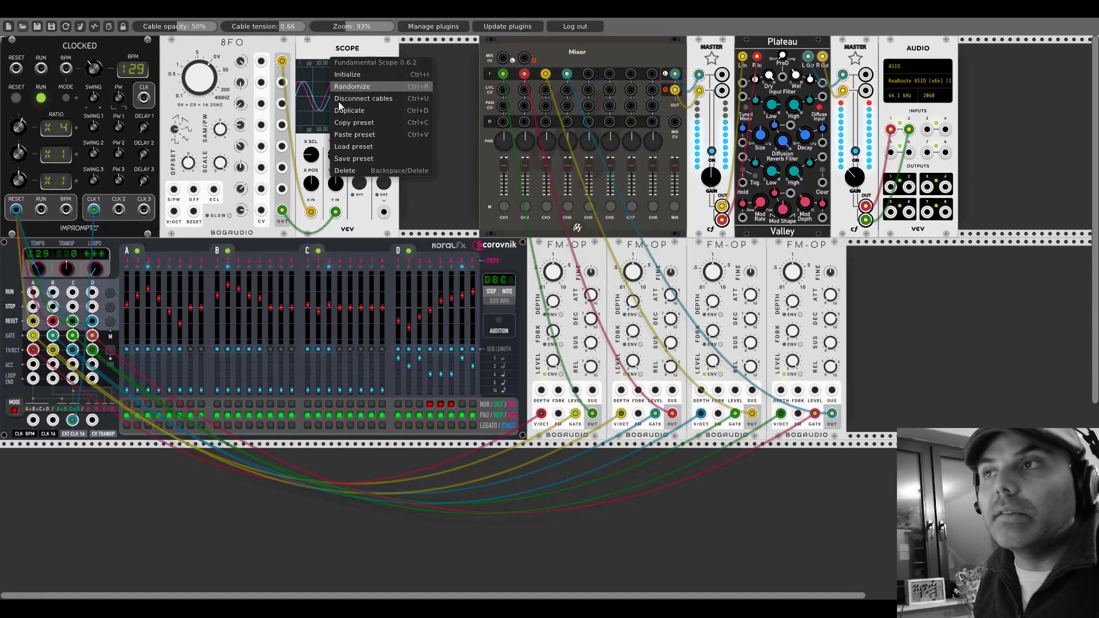
left_click(345, 171)
Switch the 8FO to slow mode and check its first output on a temporary Fundamental Scope
left_click(230, 216)
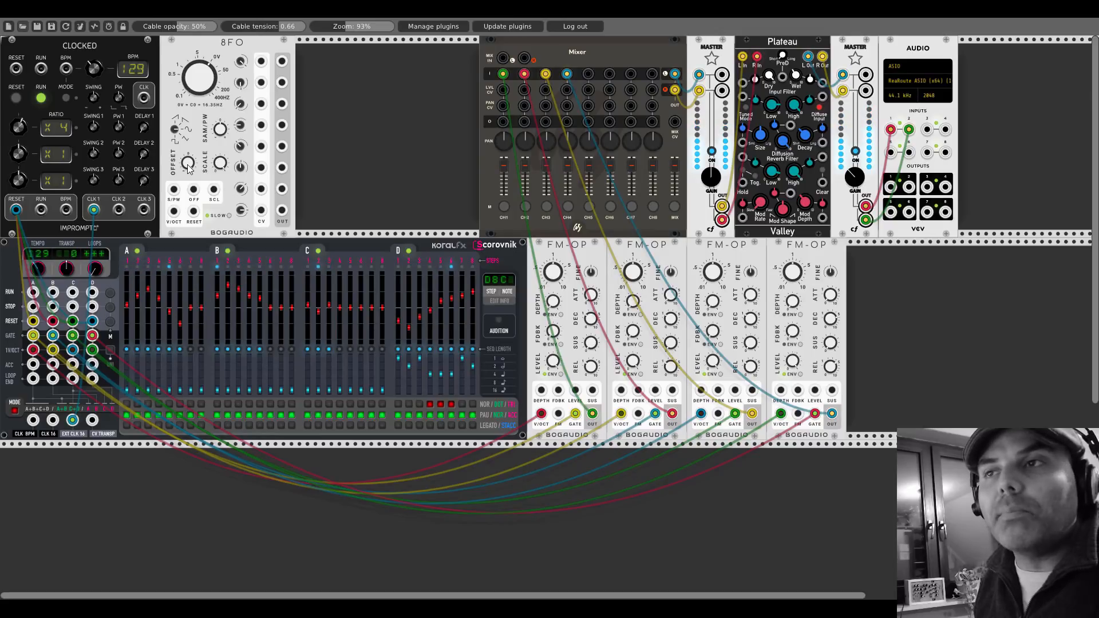
right_click(317, 115)
type("scope")
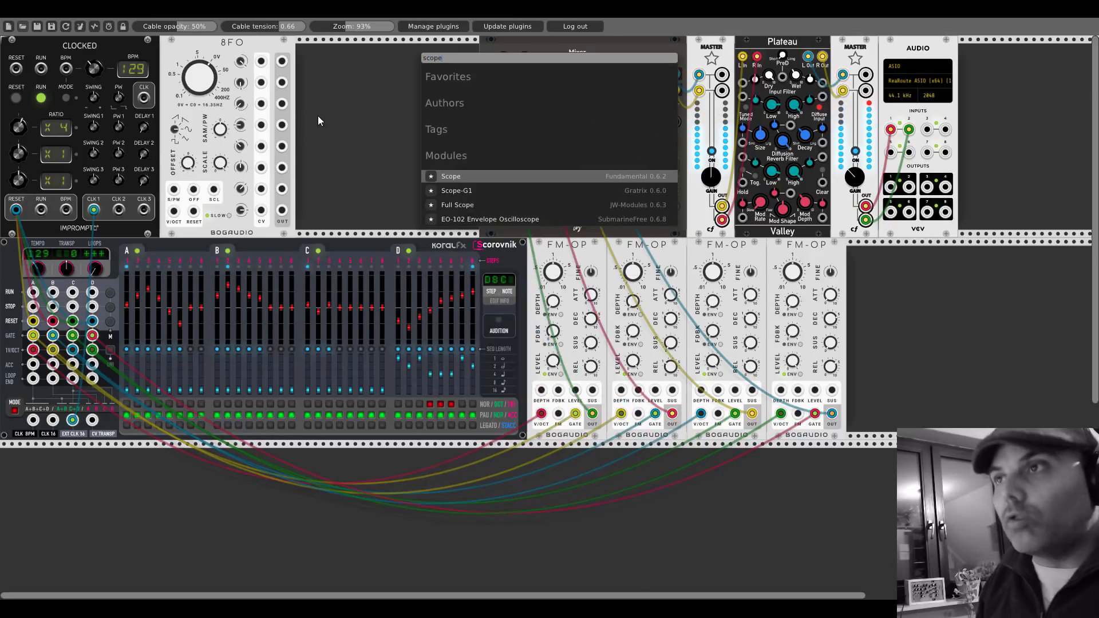
left_click(454, 175)
left_click_drag(282, 60, 310, 212)
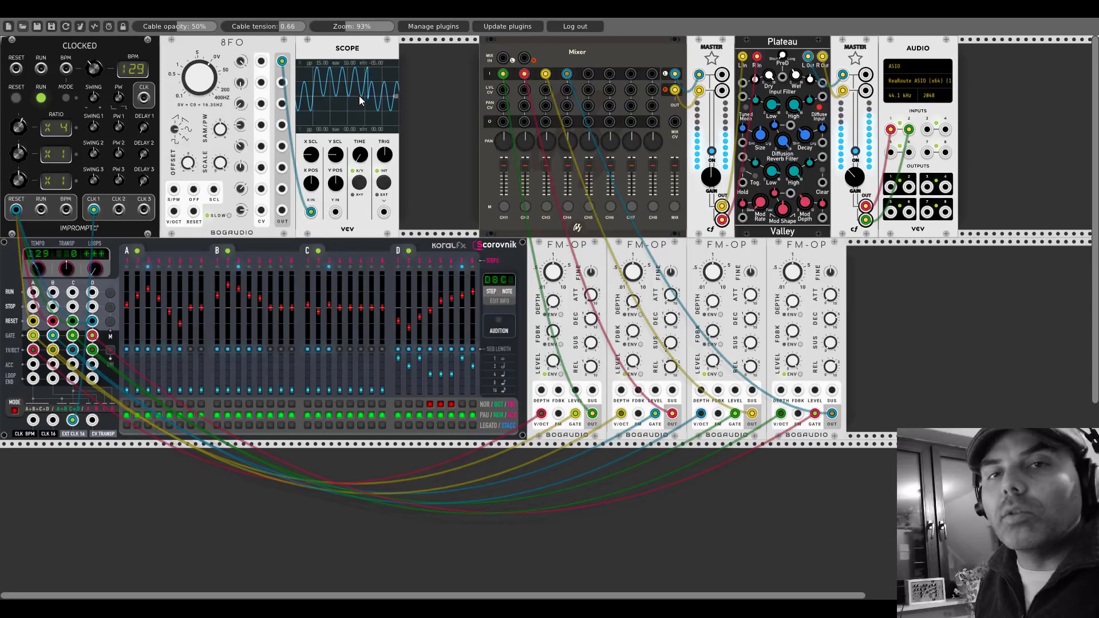
right_click(353, 50)
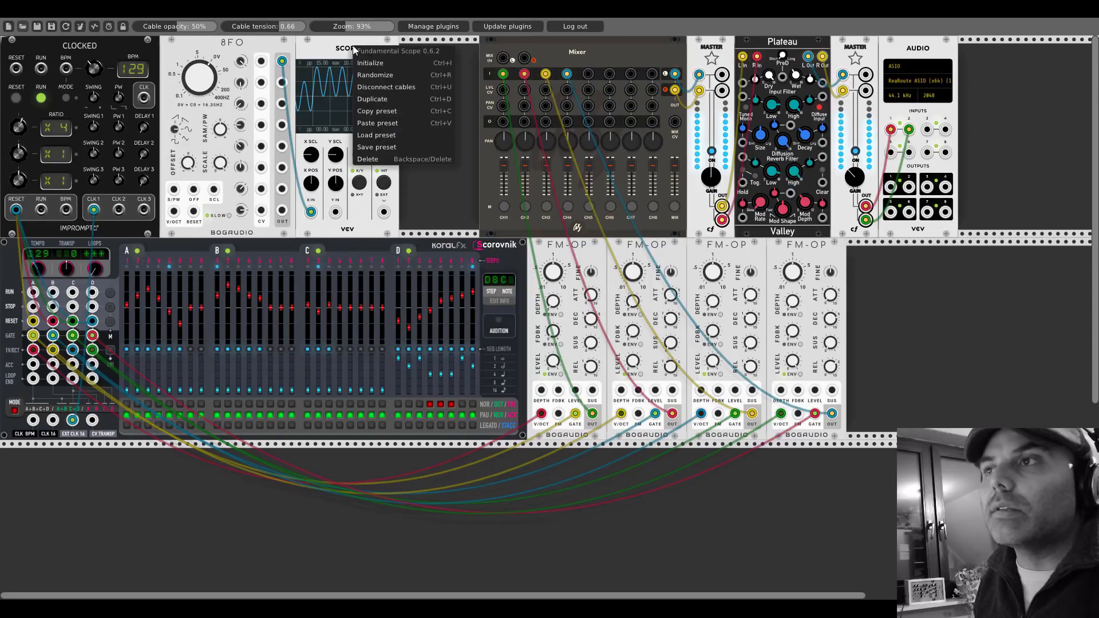
left_click(369, 158)
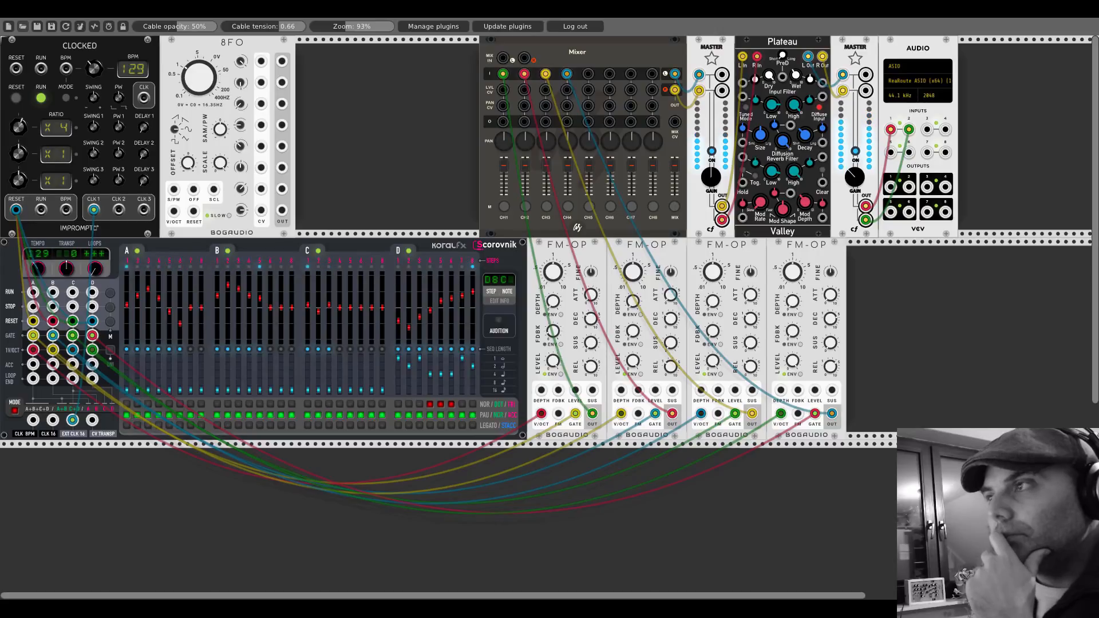
Patch 8FO outputs 1, 3, 5 and 7 to the FDBK inputs of the first to fourth FM-OPs, and adjust the fourth's feedback
left_click_drag(282, 61, 559, 390)
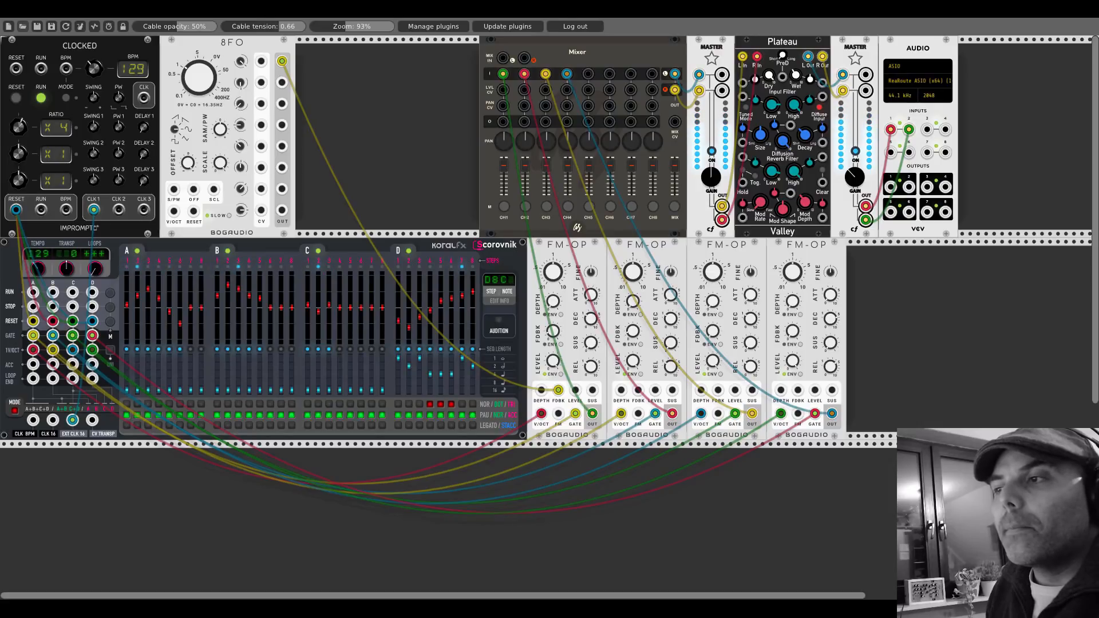
left_click_drag(282, 105, 638, 391)
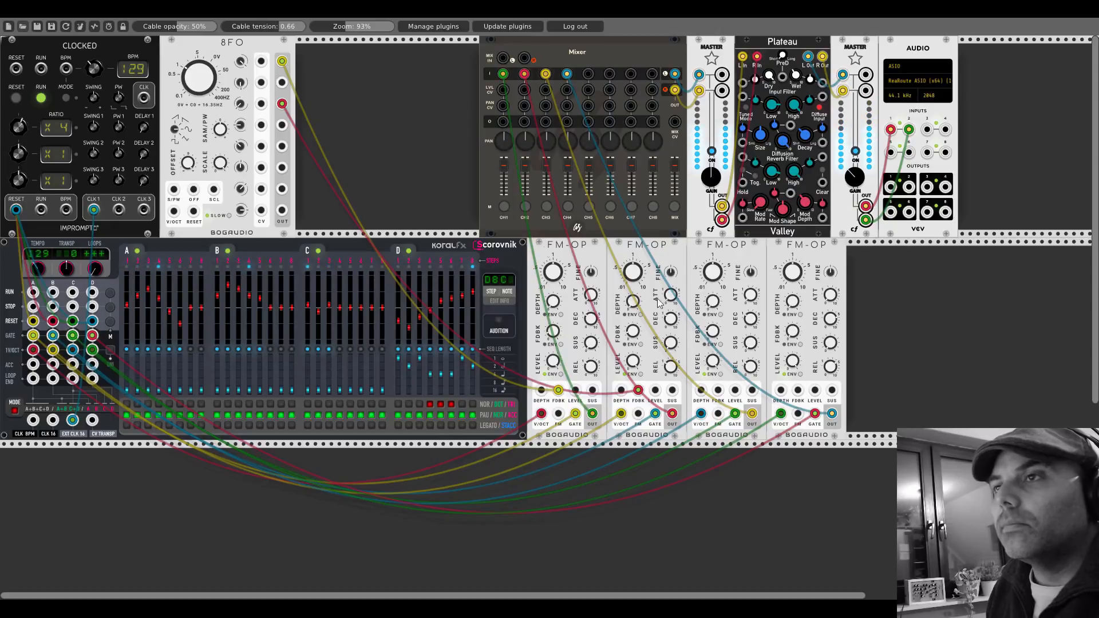
left_click_drag(282, 146, 718, 390)
left_click_drag(793, 332, 793, 331)
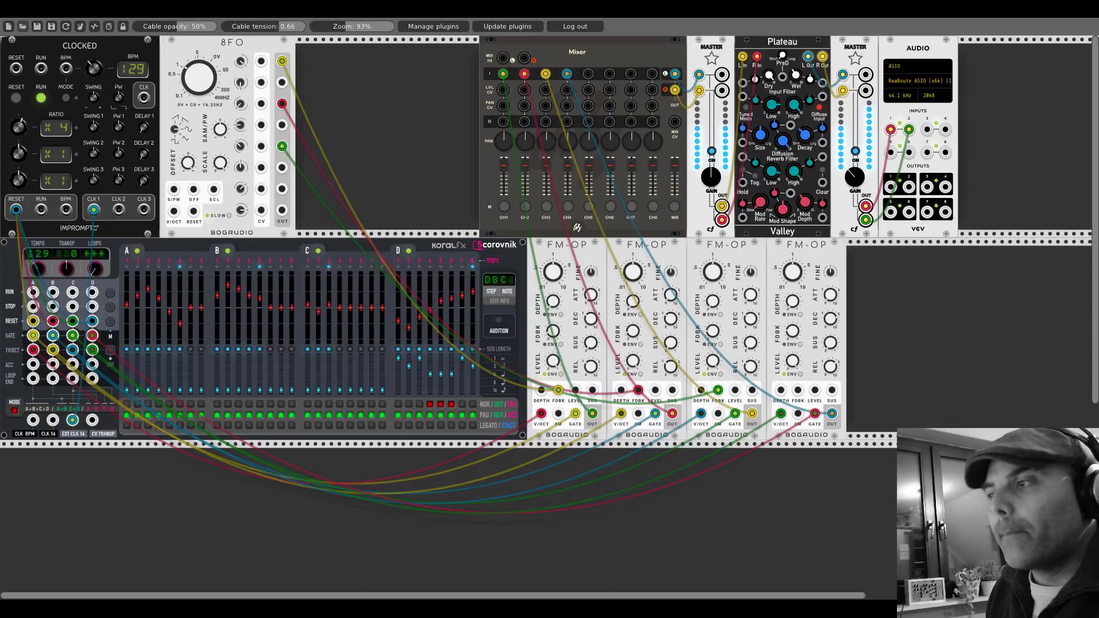
left_click_drag(283, 190, 797, 390)
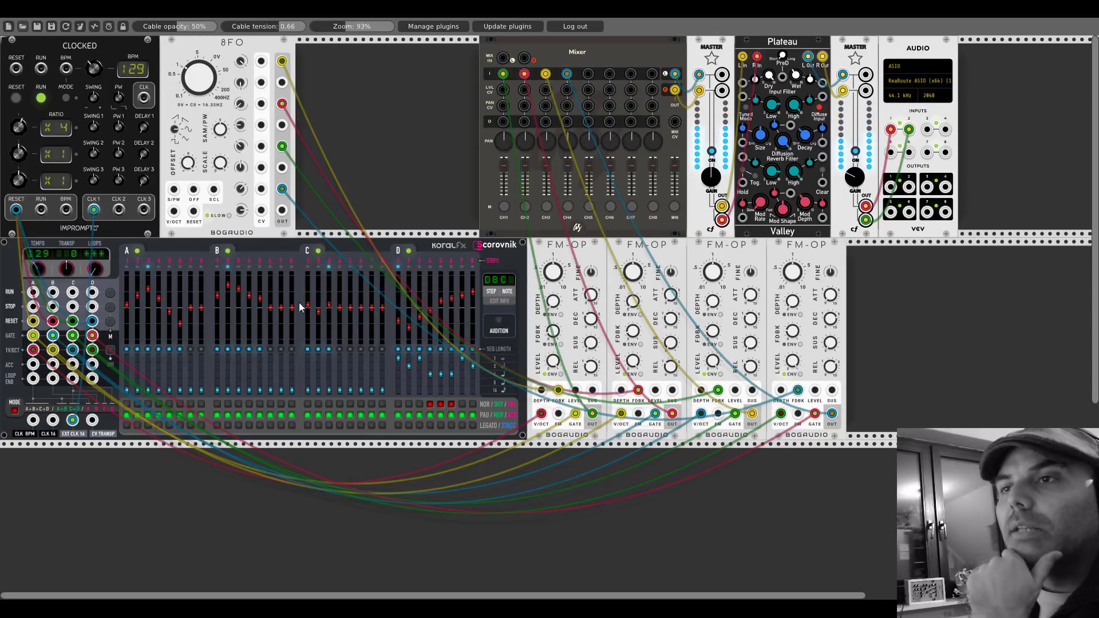
Set all steps of sequences A, B, C and D to staccato in the Scorovnik
left_click_drag(127, 426, 353, 425)
left_click(399, 425)
left_click(409, 425)
left_click(420, 425)
left_click(431, 426)
left_click(441, 426)
left_click(452, 425)
left_click(463, 425)
left_click(472, 426)
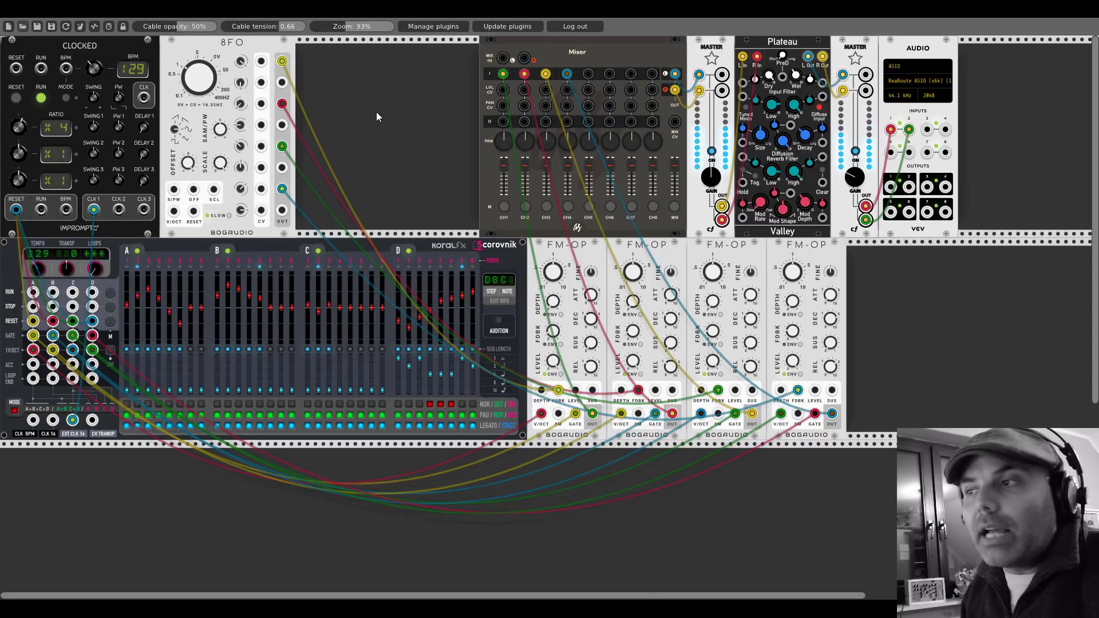
Add 21kHz's Palm Loop oscillator at the start of the empty row beneath the Scorovnik
scroll(377, 116, "down", 3)
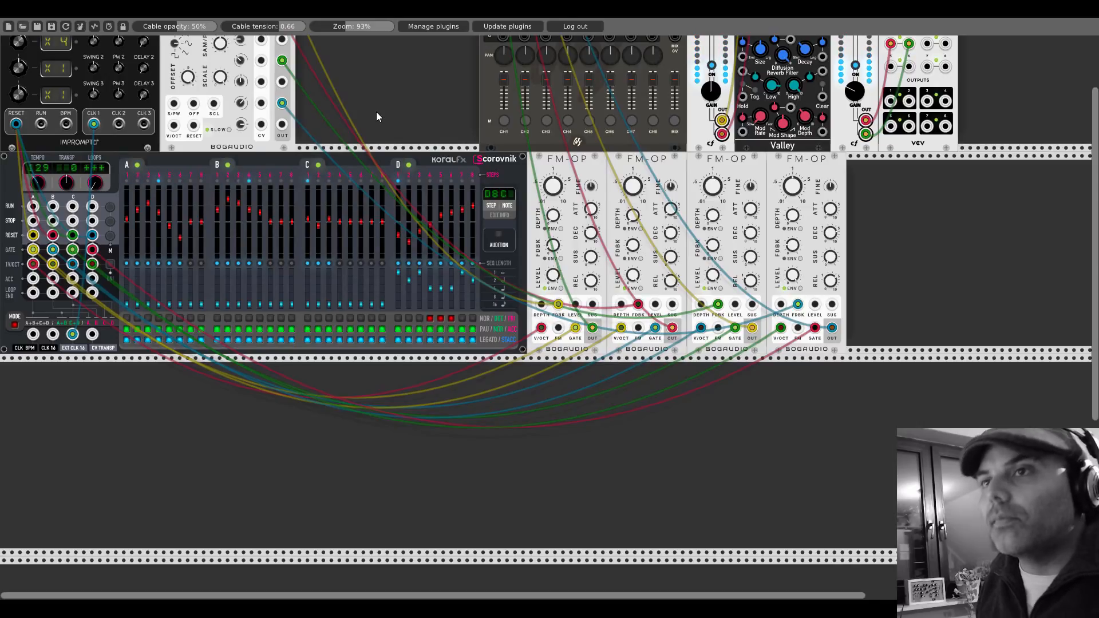
right_click(288, 408)
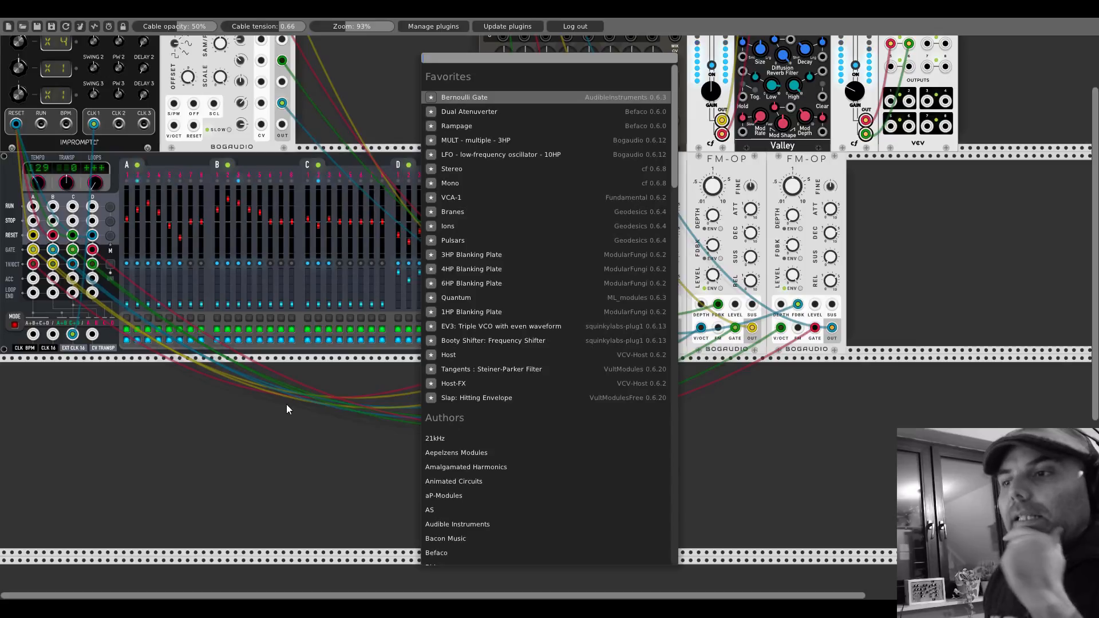
left_click(432, 440)
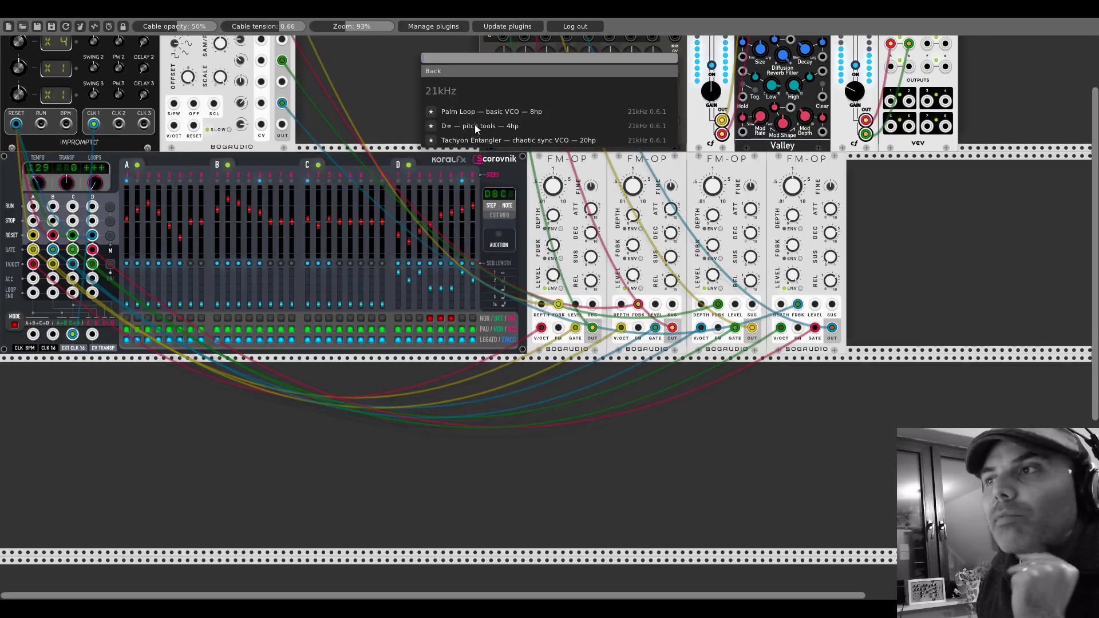
left_click(476, 108)
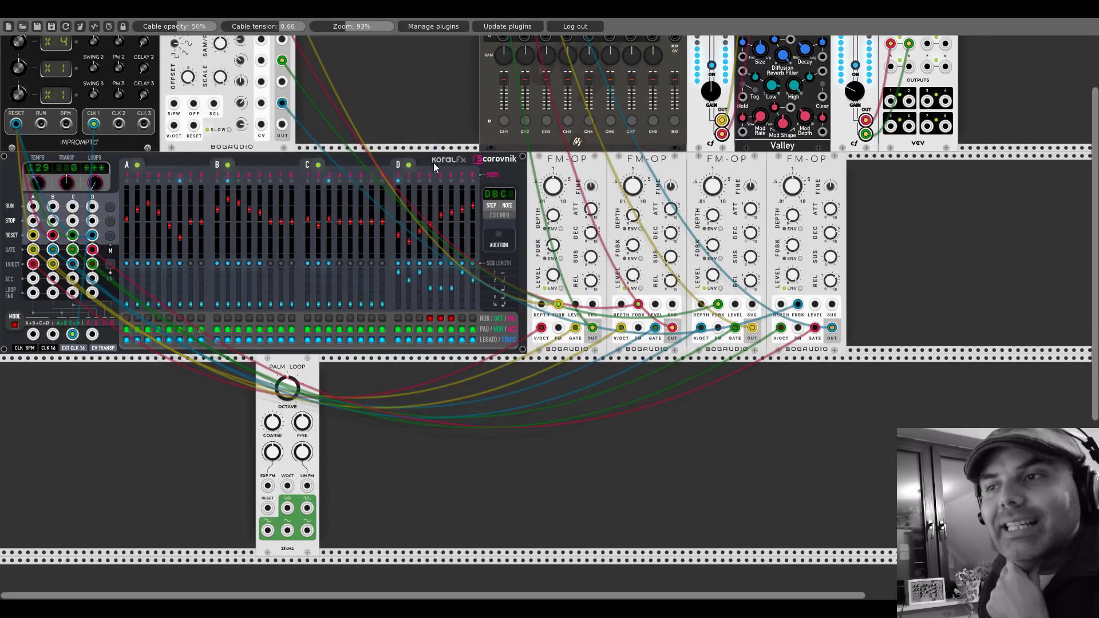
left_click_drag(303, 363, 195, 372)
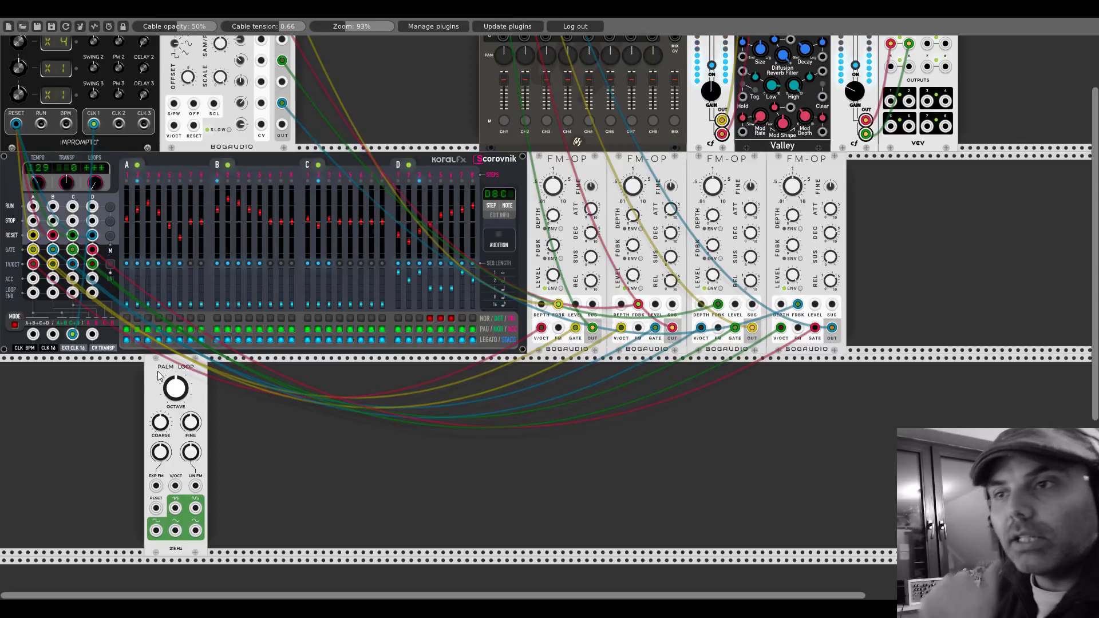
left_click_drag(157, 370, 8, 374)
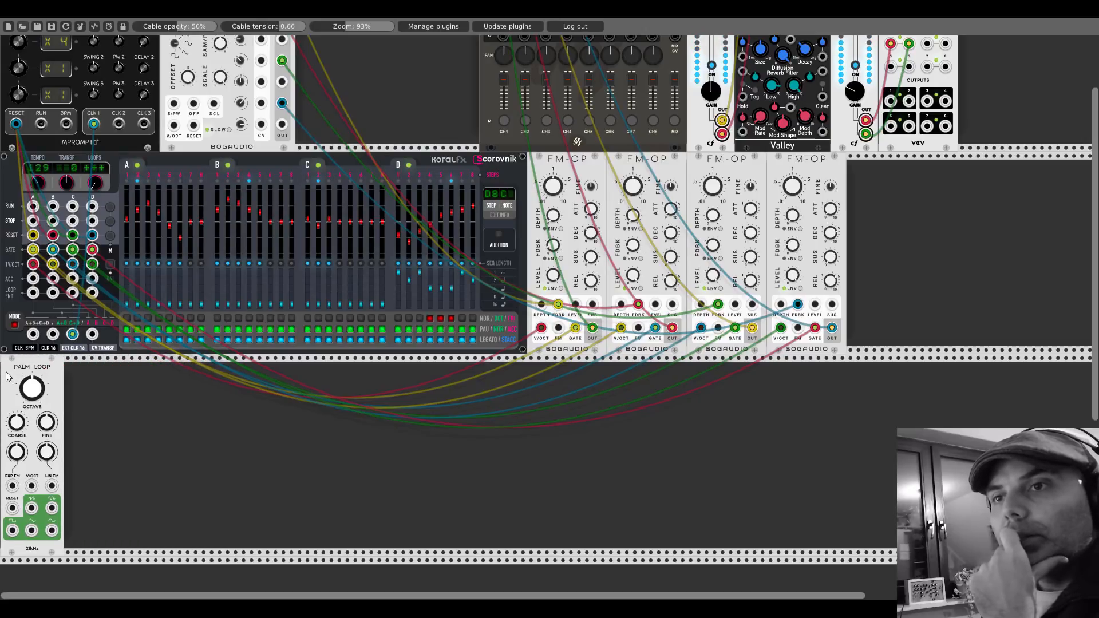
Add the AS VCA module beside Palm Loop and raise its two level sliders
right_click(79, 407)
type("vca")
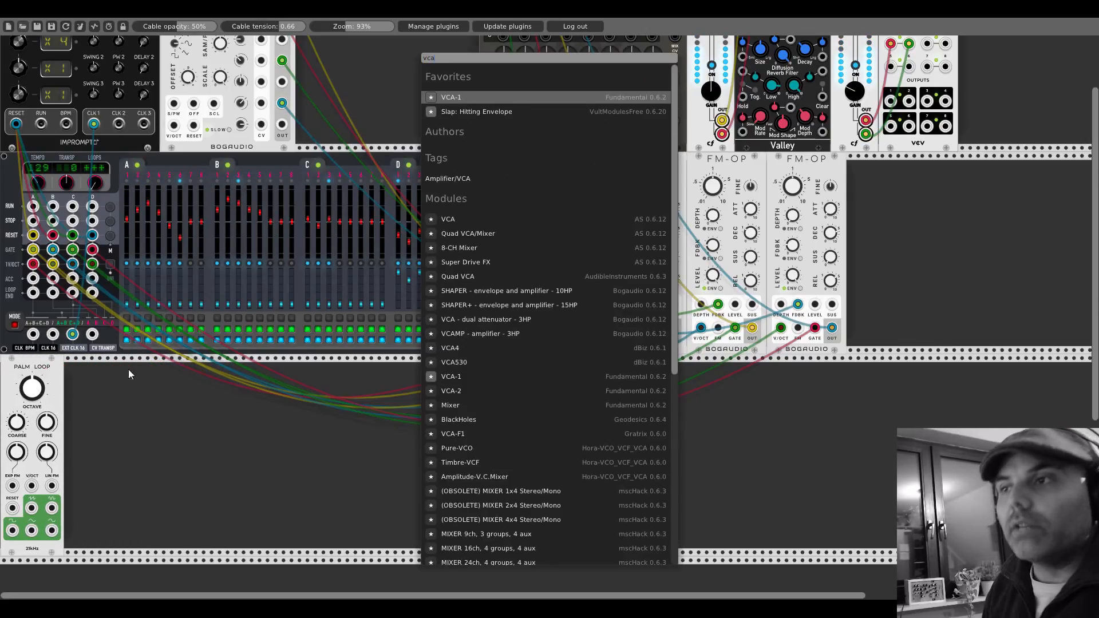
left_click(452, 220)
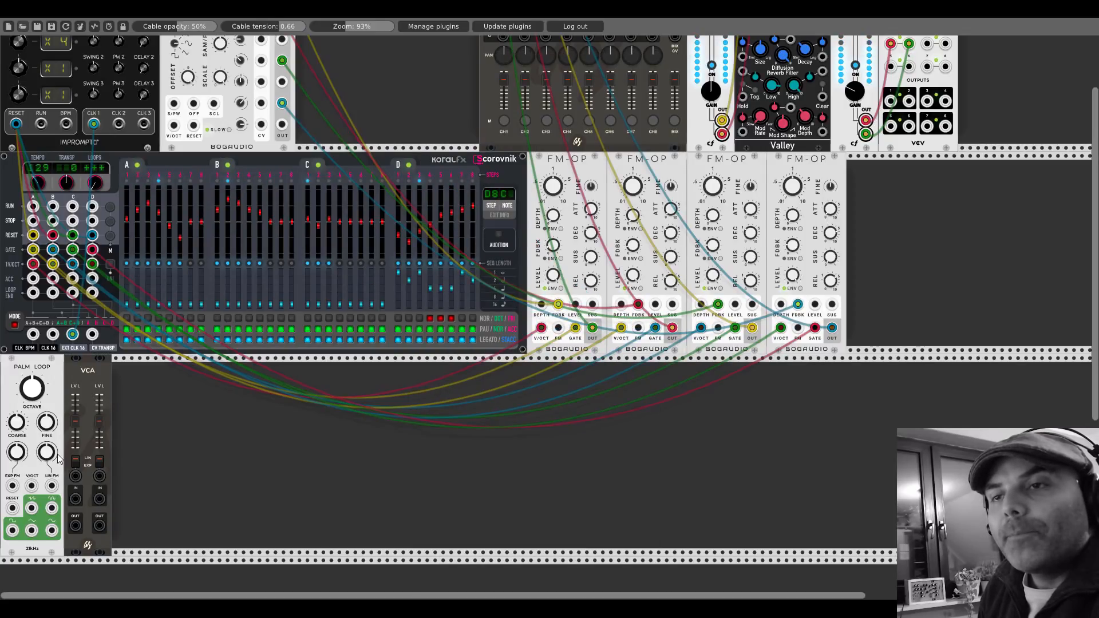
left_click_drag(75, 421, 97, 396)
Add Vult's free Tangents filter and place it between Palm Loop and the VCA, closing the gaps
right_click(143, 409)
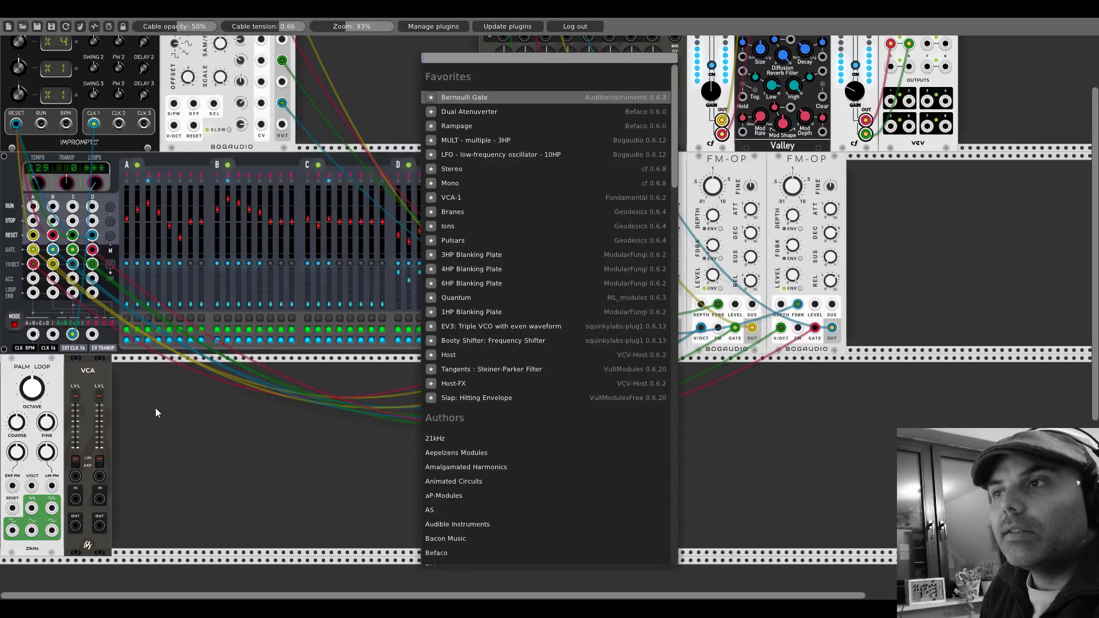
type("tange")
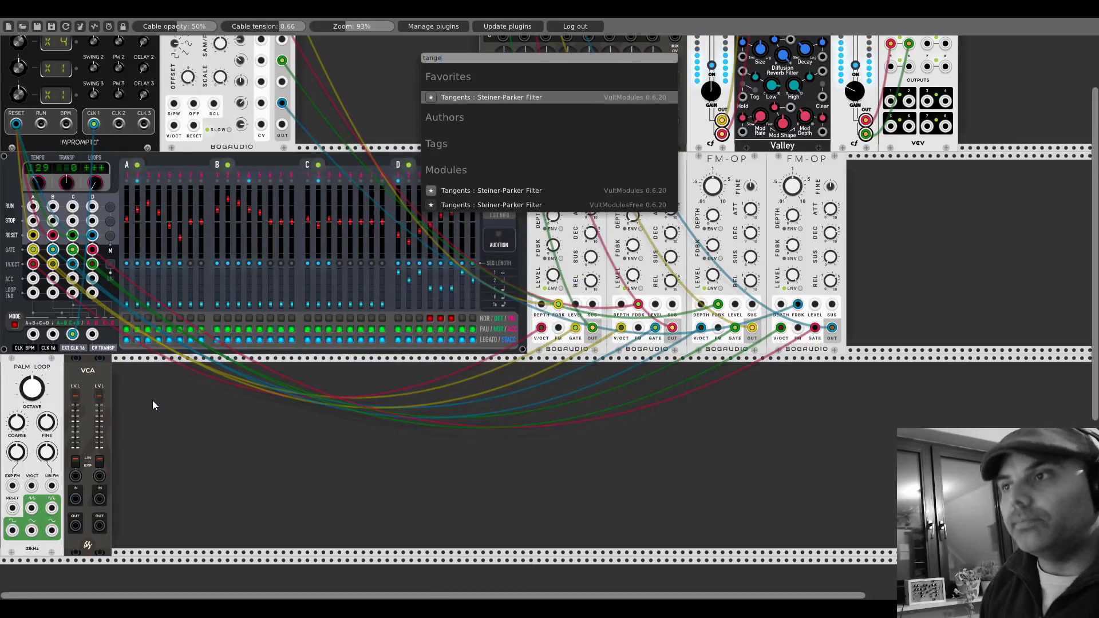
left_click(459, 207)
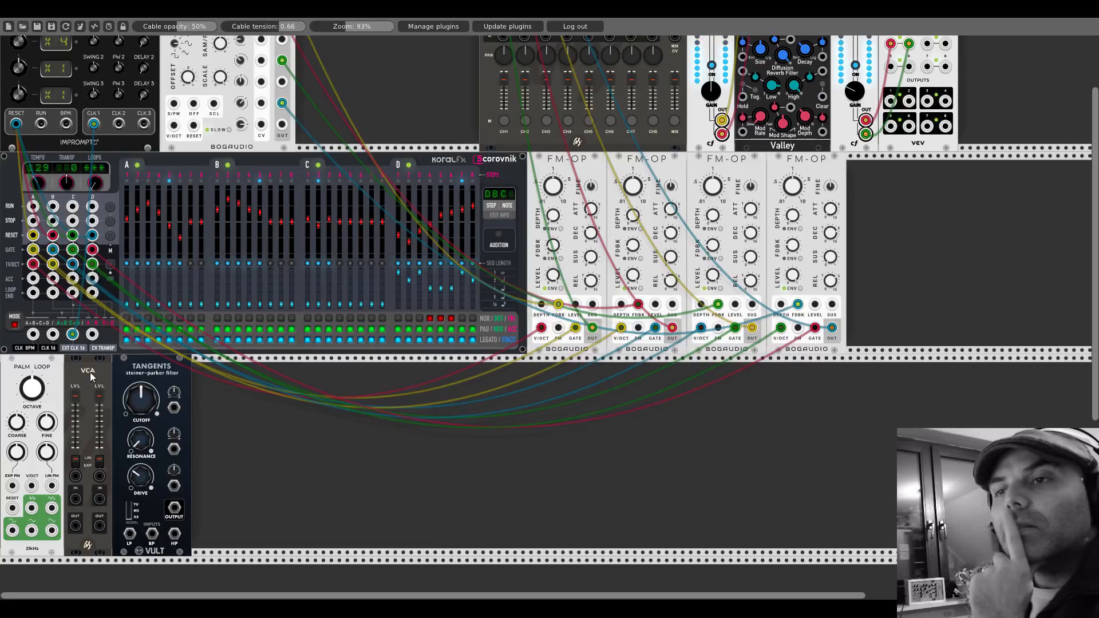
left_click_drag(151, 365, 85, 373)
left_click_drag(216, 357, 164, 355)
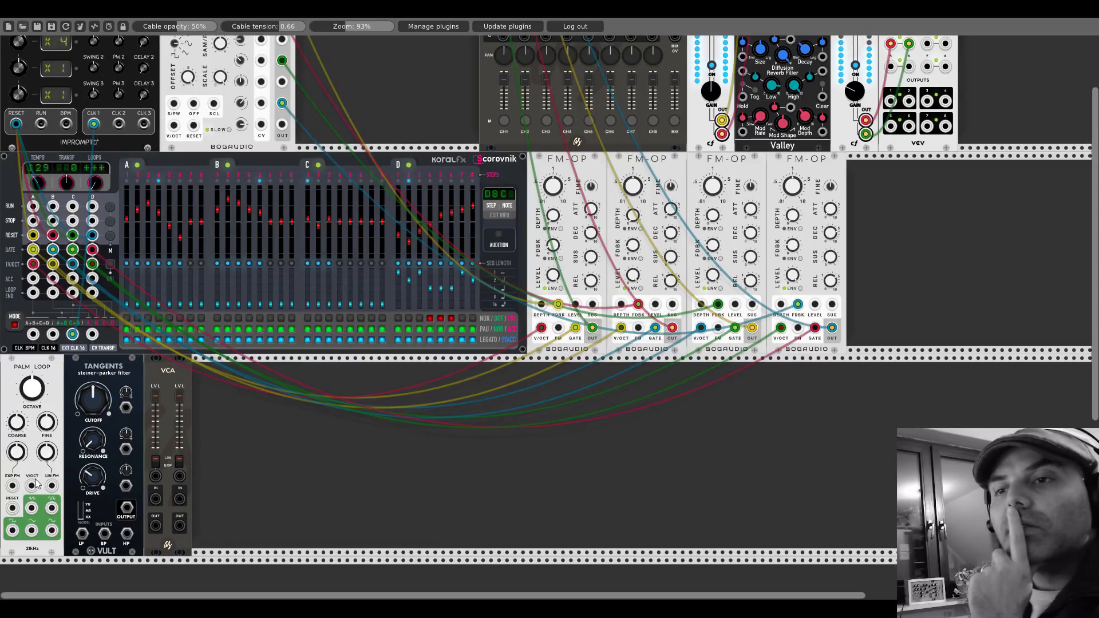
Patch Palm Loop through Tangents' LP input into the VCA's first input and its lower-right output into the second, adjusting the filter's resonance
left_click_drag(32, 508, 155, 498)
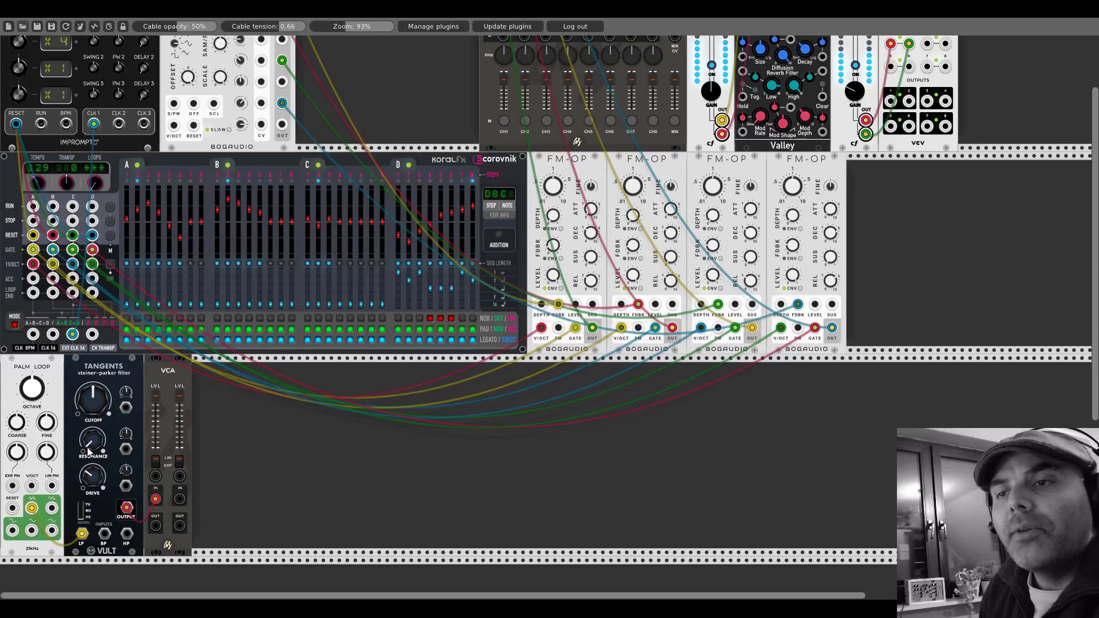
left_click_drag(92, 441, 95, 417)
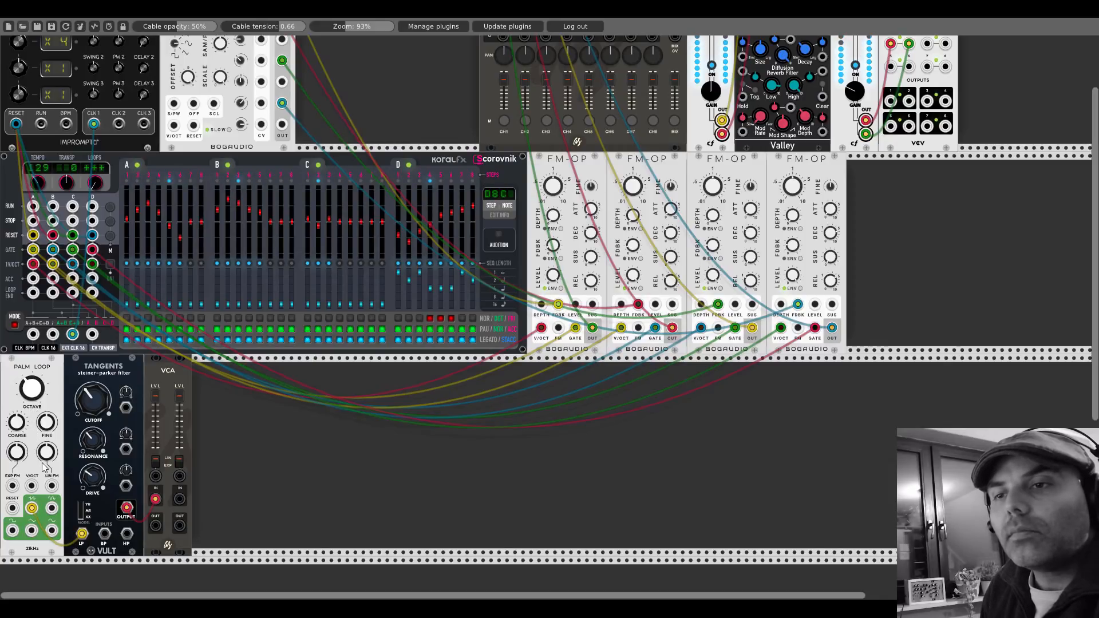
left_click_drag(50, 530, 179, 499)
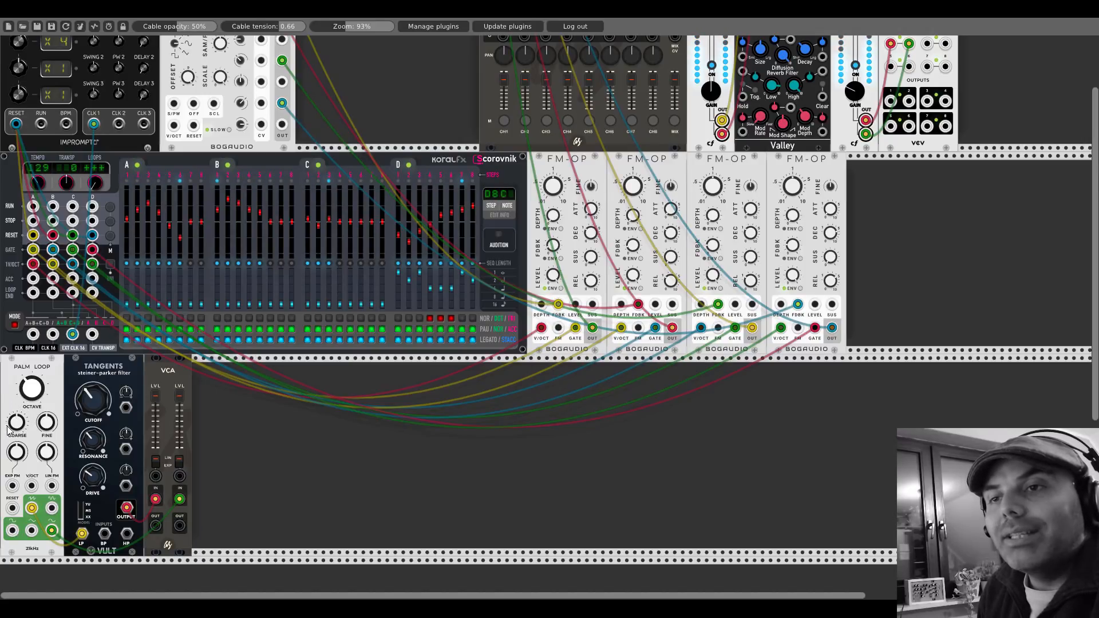
left_click_drag(17, 429, 17, 424)
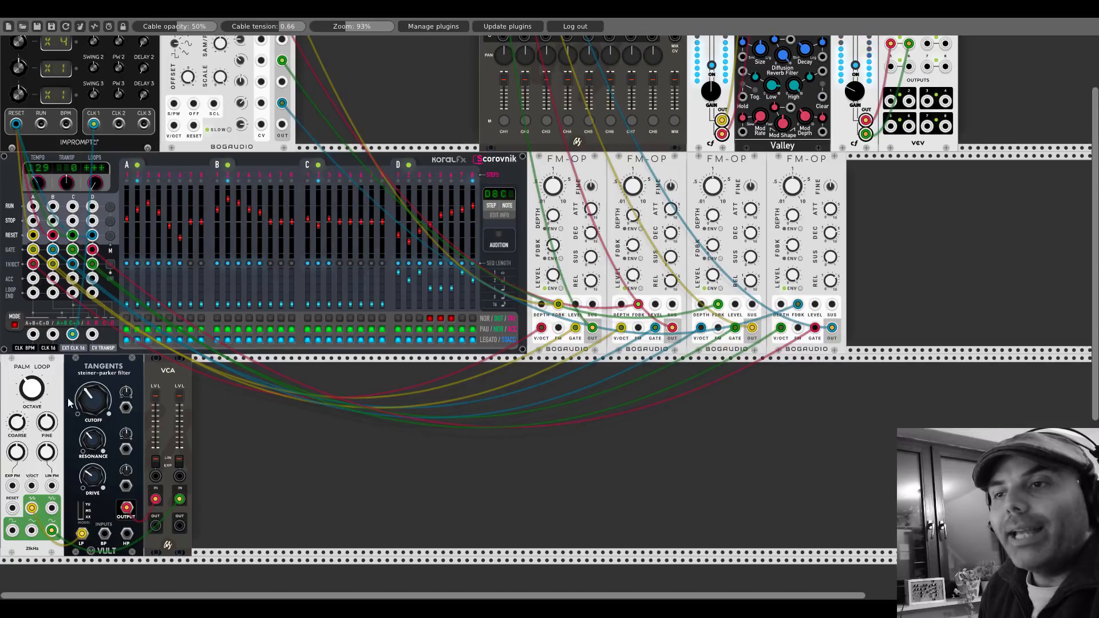
left_click_drag(155, 525, 590, 76)
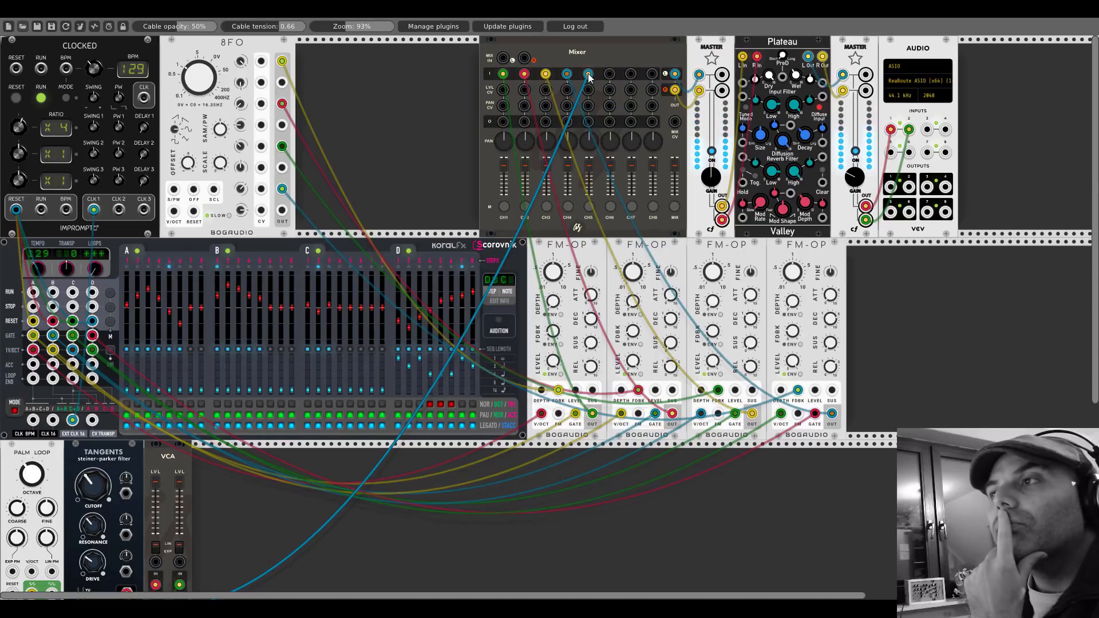
scroll(235, 358, "down", 3)
mouse_move(84, 406)
left_mouse_down()
mouse_move(84, 366)
mouse_move(85, 391)
left_mouse_up()
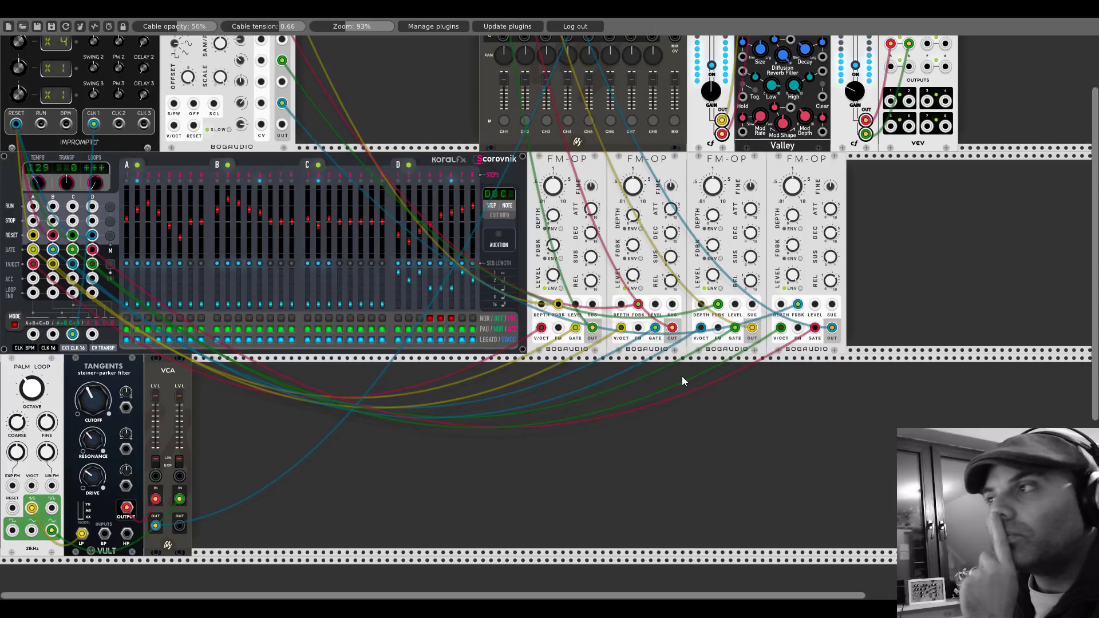
Move the Audio module and final Master aside and add a cf Mono channel strip after Plateau
scroll(778, 375, "up", 3)
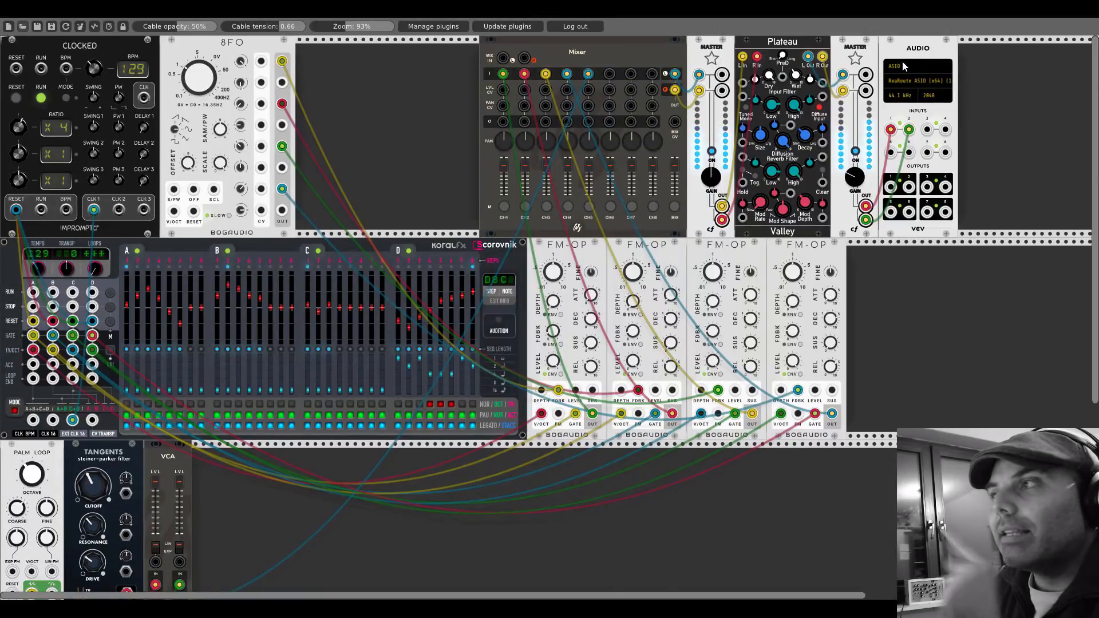
left_click_drag(902, 60, 955, 55)
left_click_drag(855, 66, 921, 72)
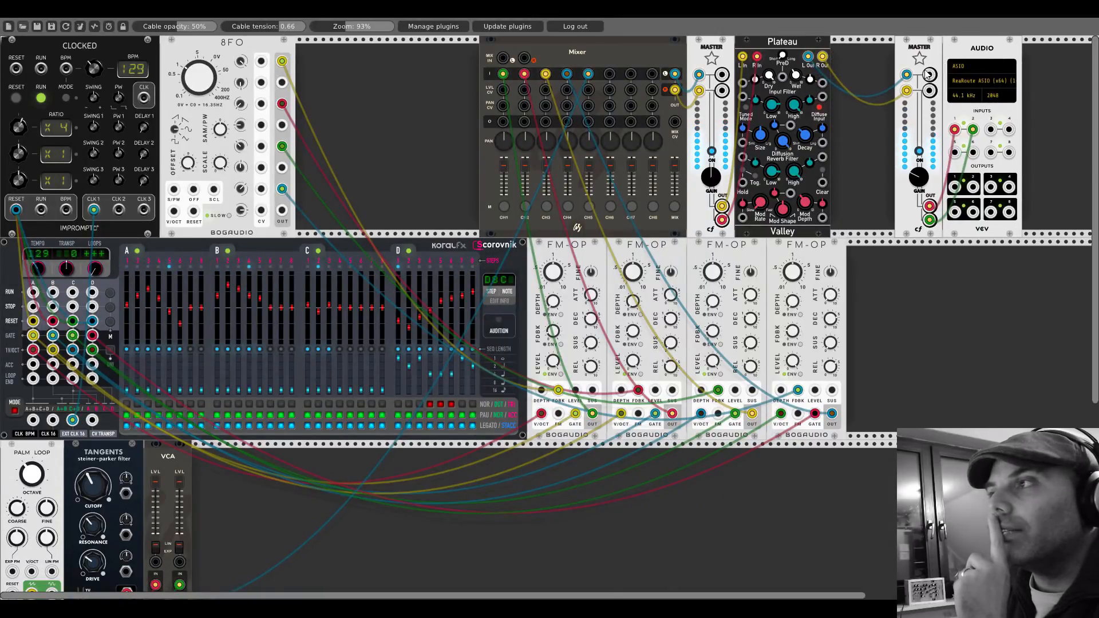
right_click(860, 74)
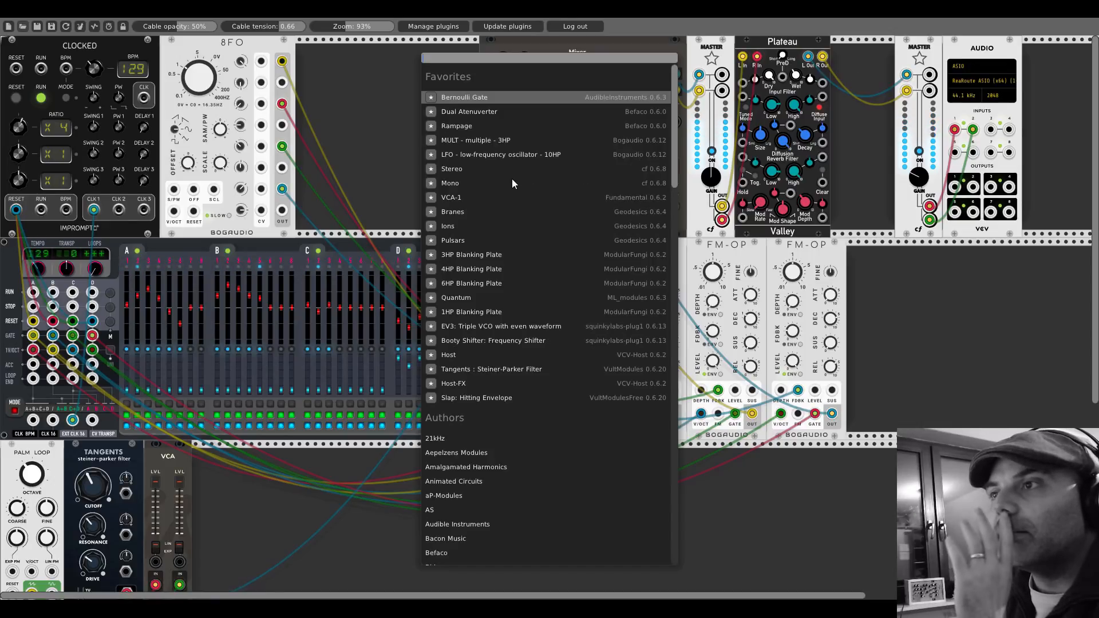
left_click(464, 183)
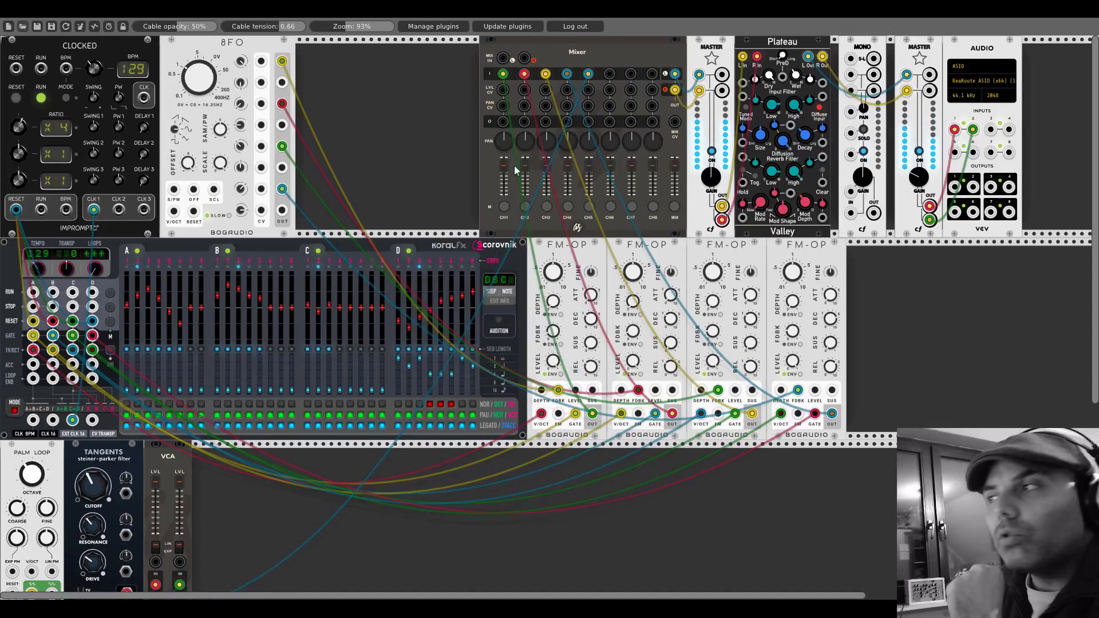
Add a second cf Mono strip, chain Plateau's stereo output through both Mono strips into the final Master, and close the gaps
left_click_drag(951, 53, 1014, 54)
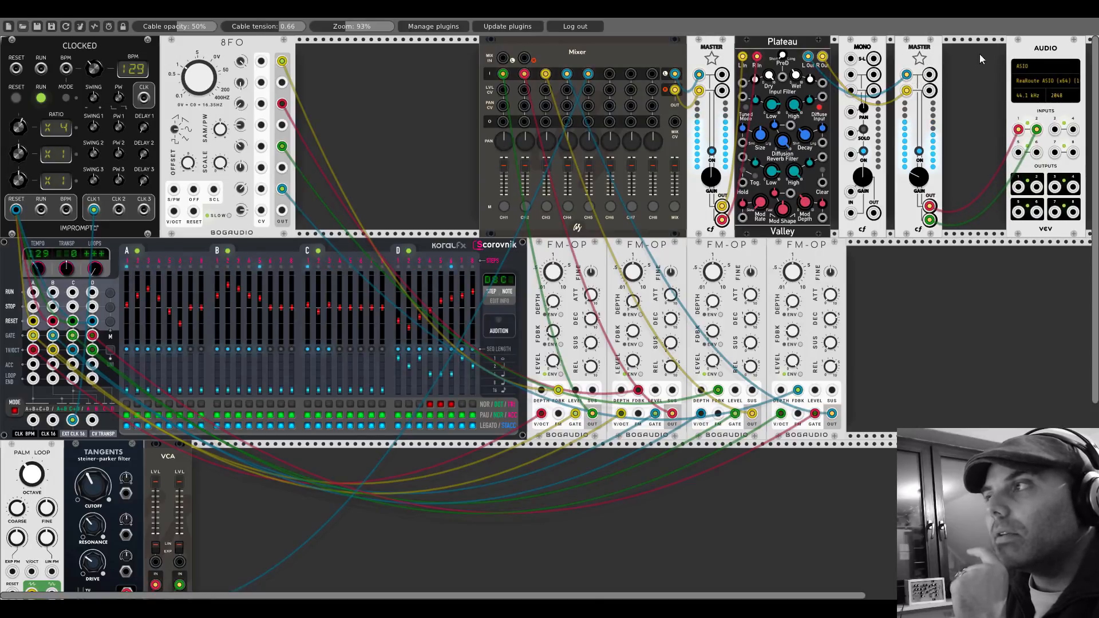
left_click_drag(908, 51, 1016, 56)
right_click(920, 66)
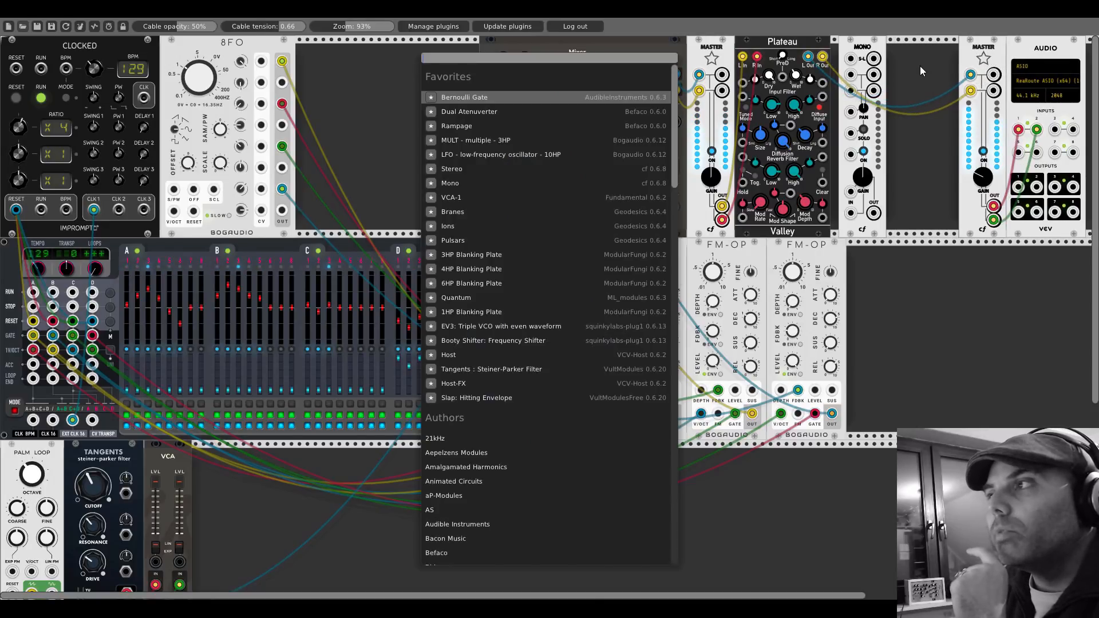
left_click(449, 183)
mouse_move(968, 73)
left_mouse_down()
mouse_move(850, 75)
mouse_move(969, 74)
left_mouse_up()
mouse_move(970, 90)
left_mouse_down()
mouse_move(851, 91)
mouse_move(969, 91)
left_mouse_up()
left_click_drag(931, 52, 897, 54)
left_click_drag(990, 54, 961, 51)
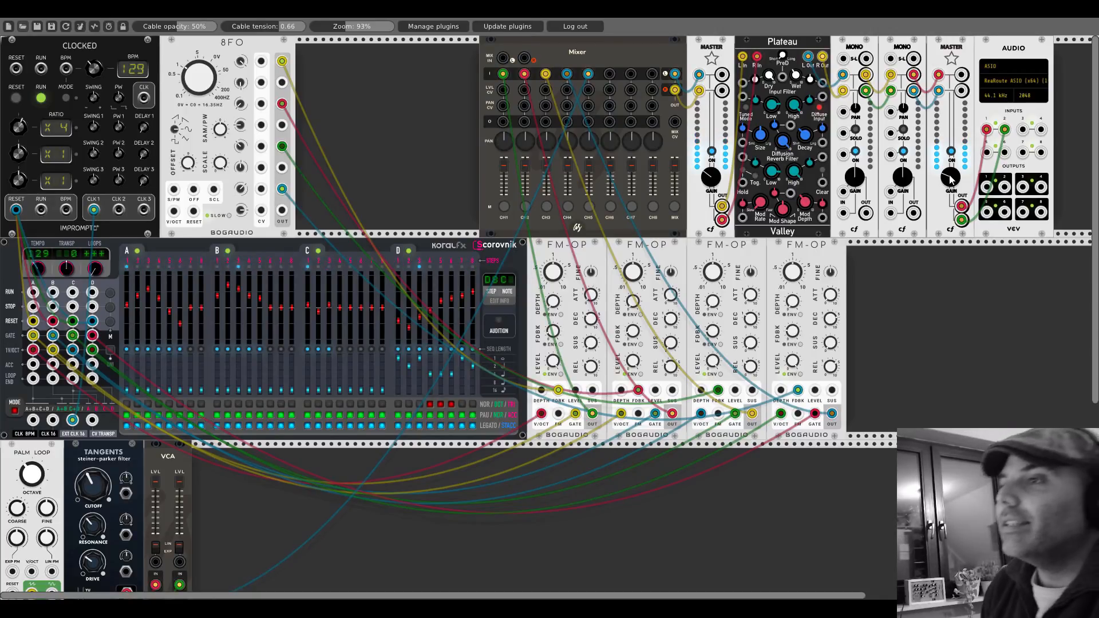
Patch the VCA's second output to the second Mono strip's IN and adjust that strip's gain
scroll(397, 184, "down", 2)
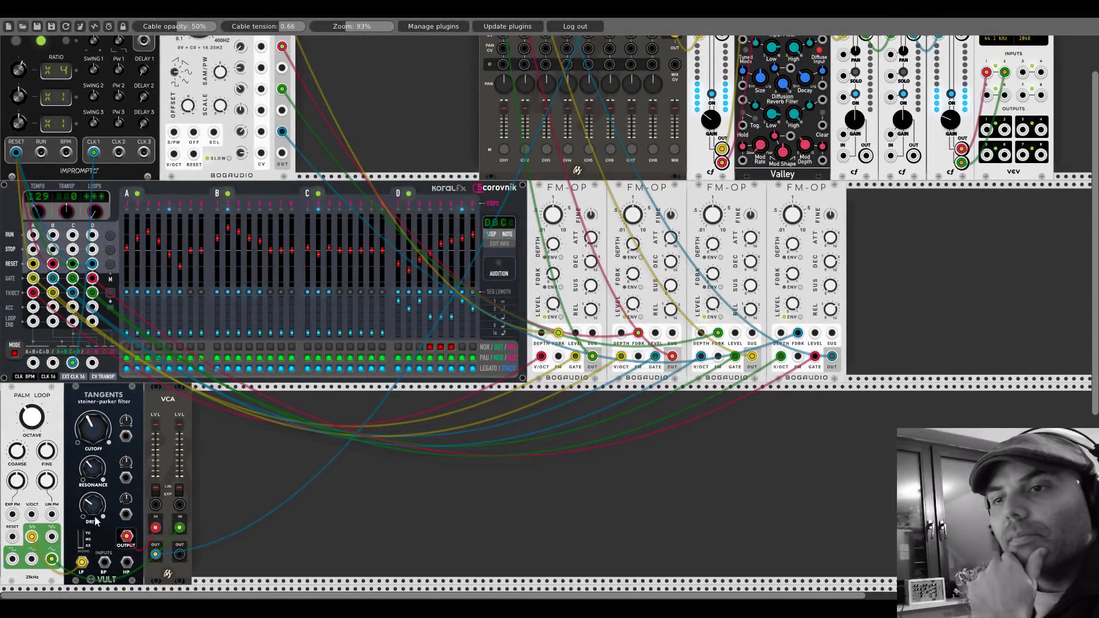
left_click_drag(179, 554, 891, 215)
scroll(515, 481, "up", 2)
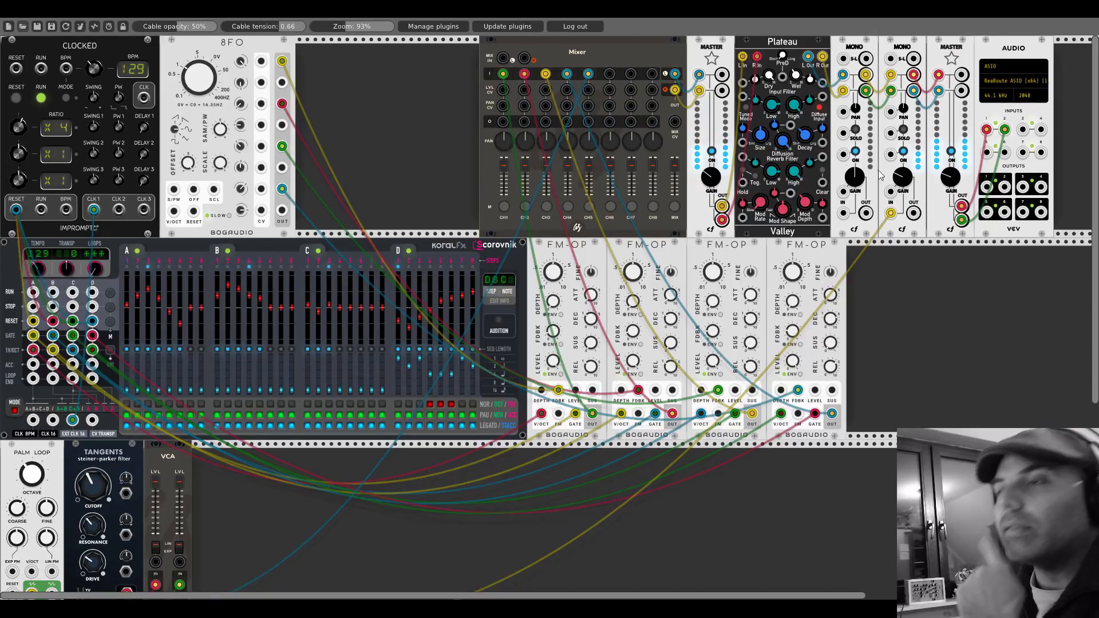
Shift the VCA, Tangents and Palm Loop along their row and add the ML_modules Constants module before Palm Loop
scroll(397, 130, "down", 2)
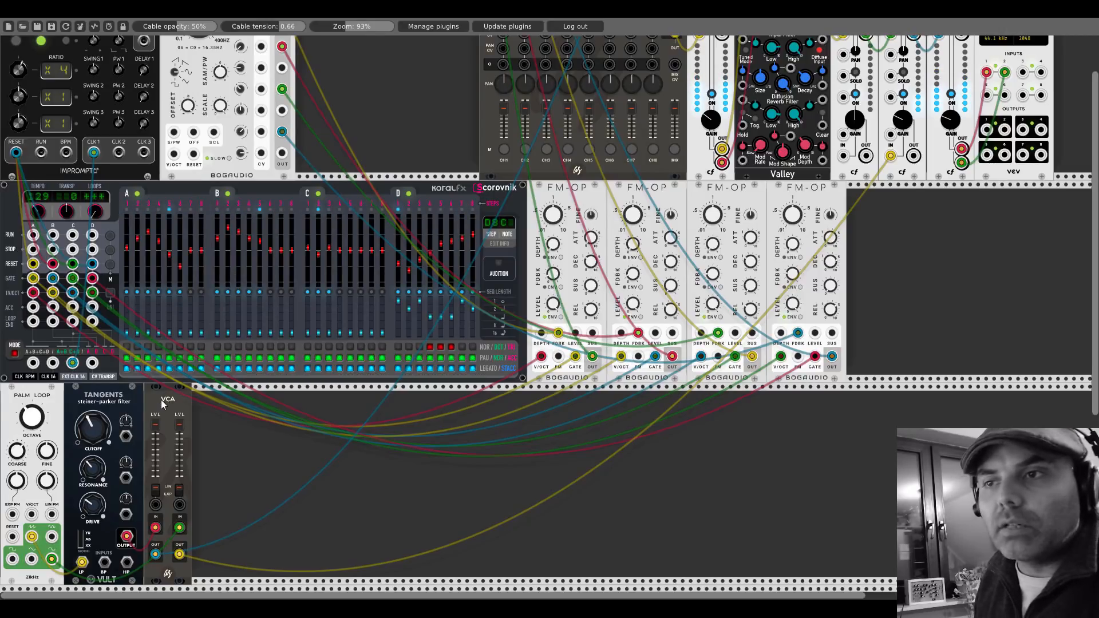
left_click_drag(160, 399, 263, 402)
left_click_drag(137, 395, 243, 396)
left_click_drag(62, 415, 170, 407)
right_click(76, 432)
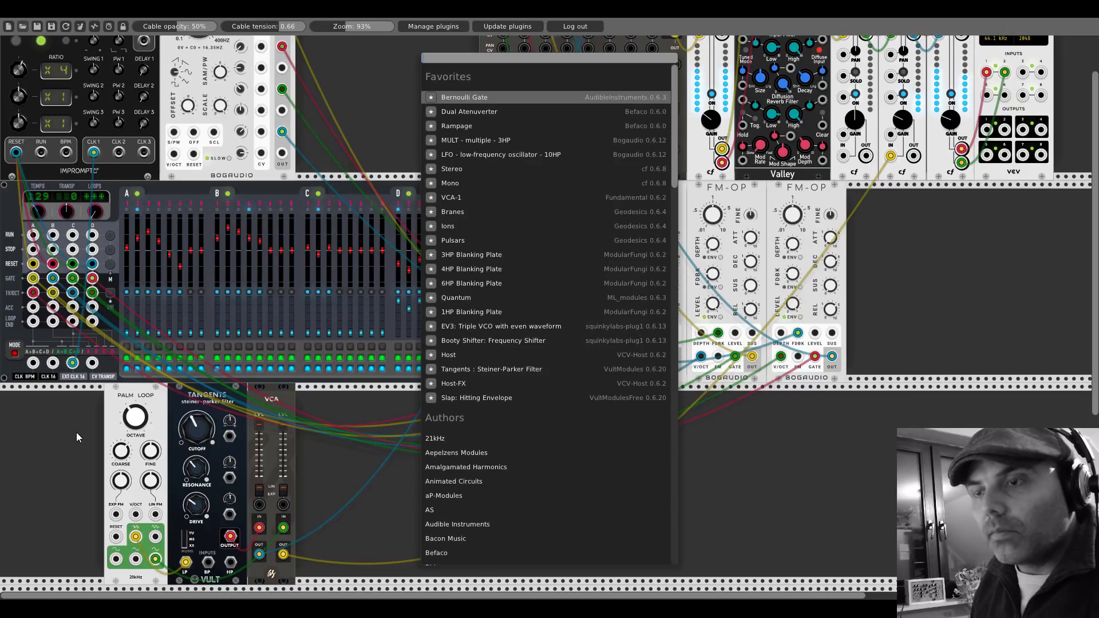
type("cons")
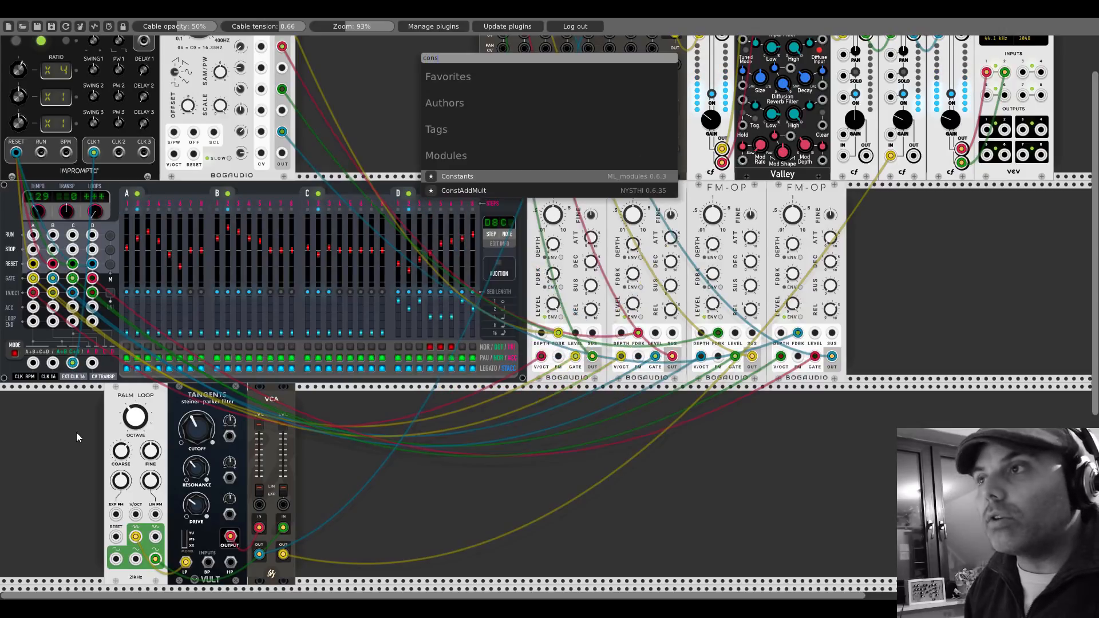
left_click(455, 177)
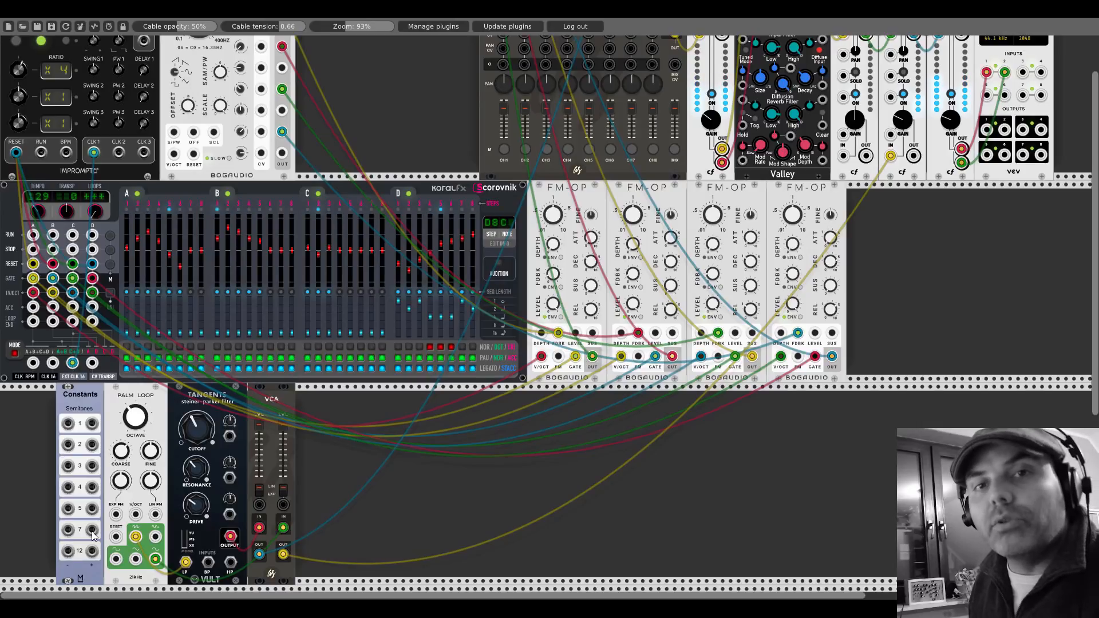
Try patching the +7 semitone output of Constants to Palm Loop's V/OCT input, and remove the cable
left_click_drag(92, 532, 136, 514)
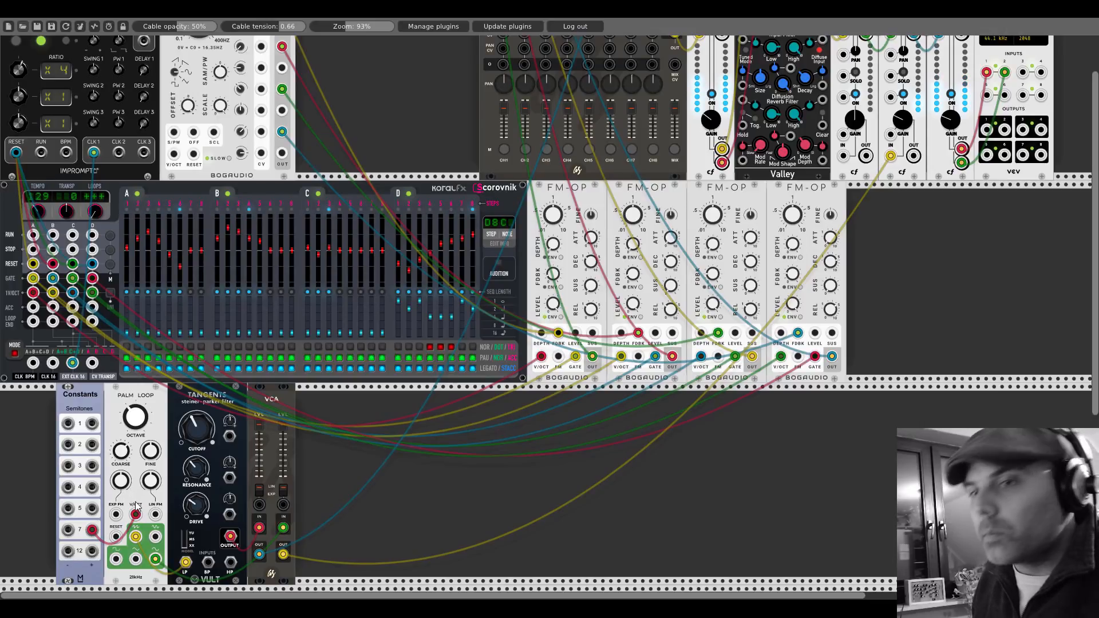
left_click(136, 514)
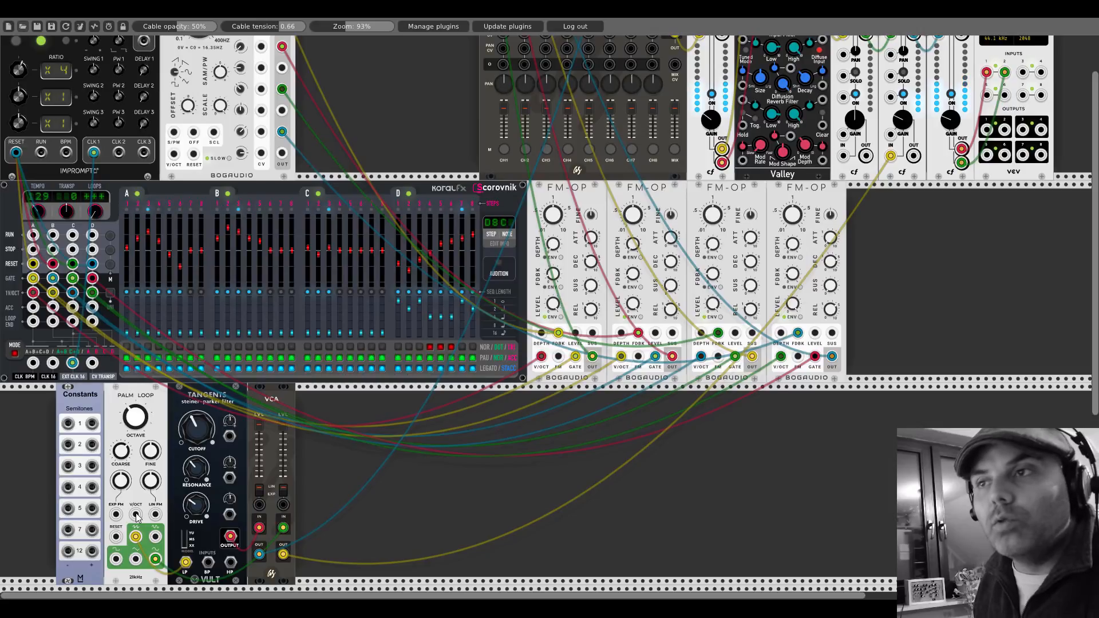
Move Constants to the row's start, add Fundamental's Sequential Switch 2 beside it, and close up the modules that follow
left_click_drag(104, 401, 53, 399)
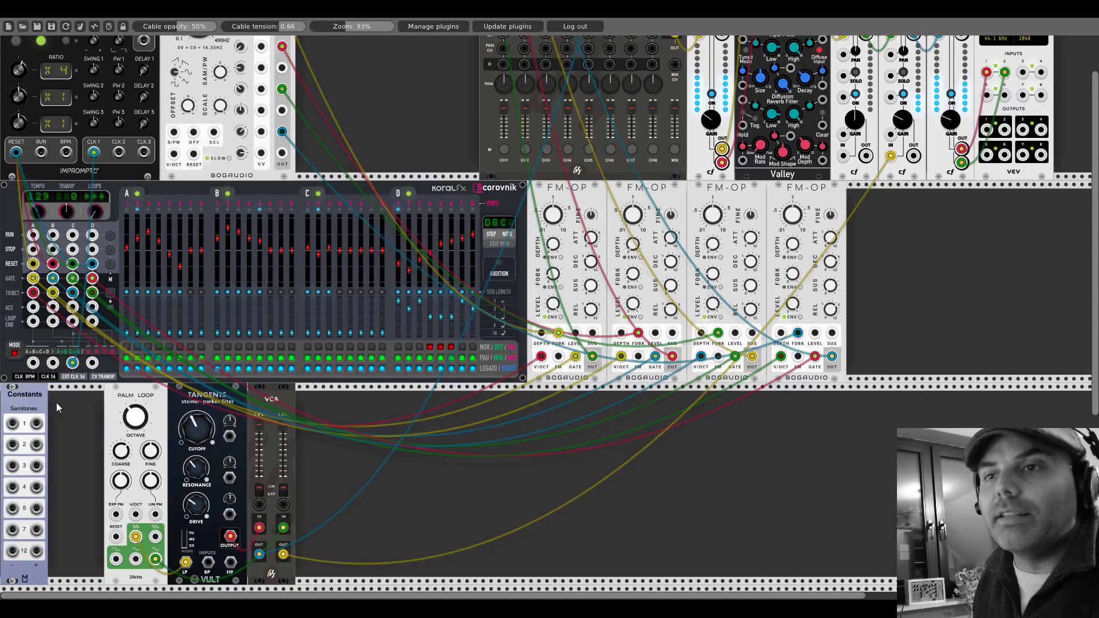
right_click(72, 414)
type("sequent")
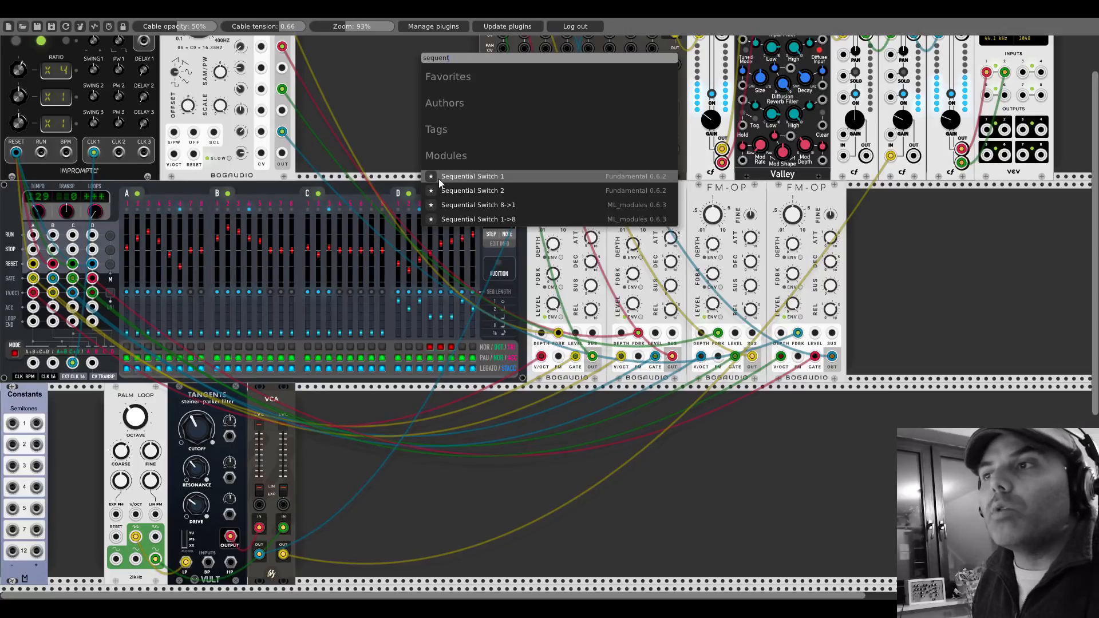
left_click(439, 176)
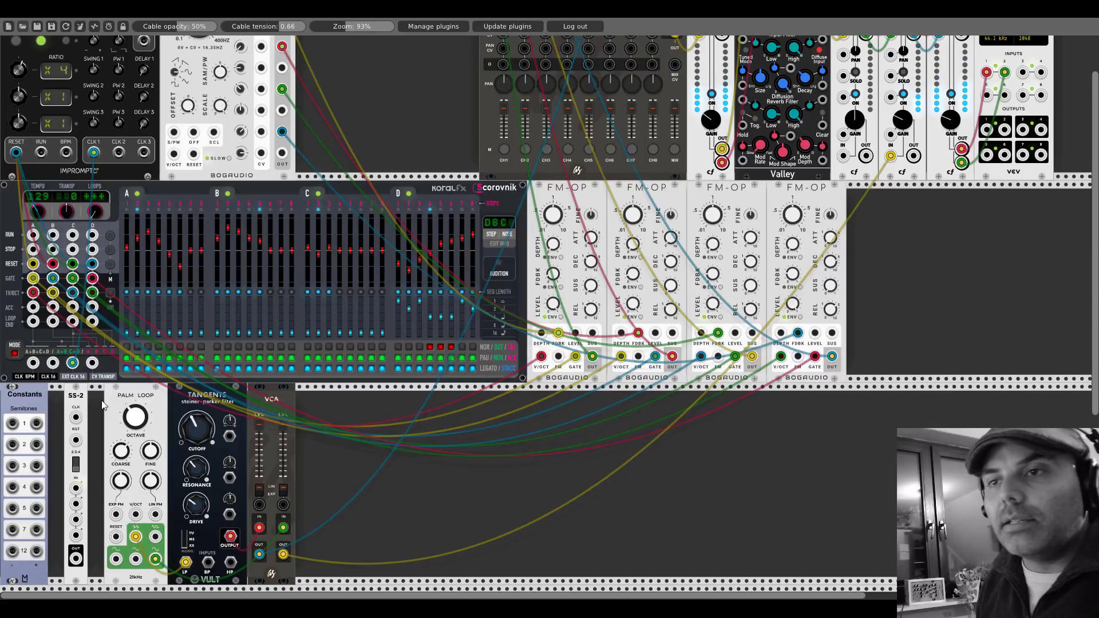
mouse_move(80, 402)
left_mouse_down()
mouse_move(65, 401)
mouse_move(82, 398)
left_mouse_up()
left_click_drag(195, 385, 163, 385)
left_click_drag(275, 395, 244, 395)
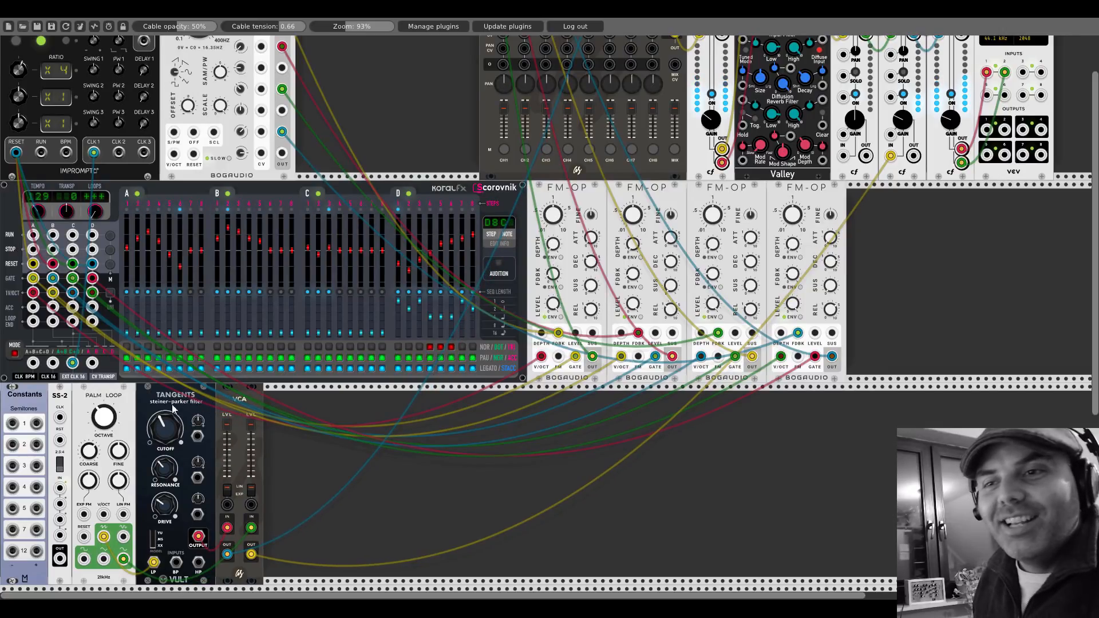
Patch Constants' +7 output to the SS-2's second input and Clocked's RESET to its RST, and adjust its step-count switch
left_click_drag(35, 533, 60, 504)
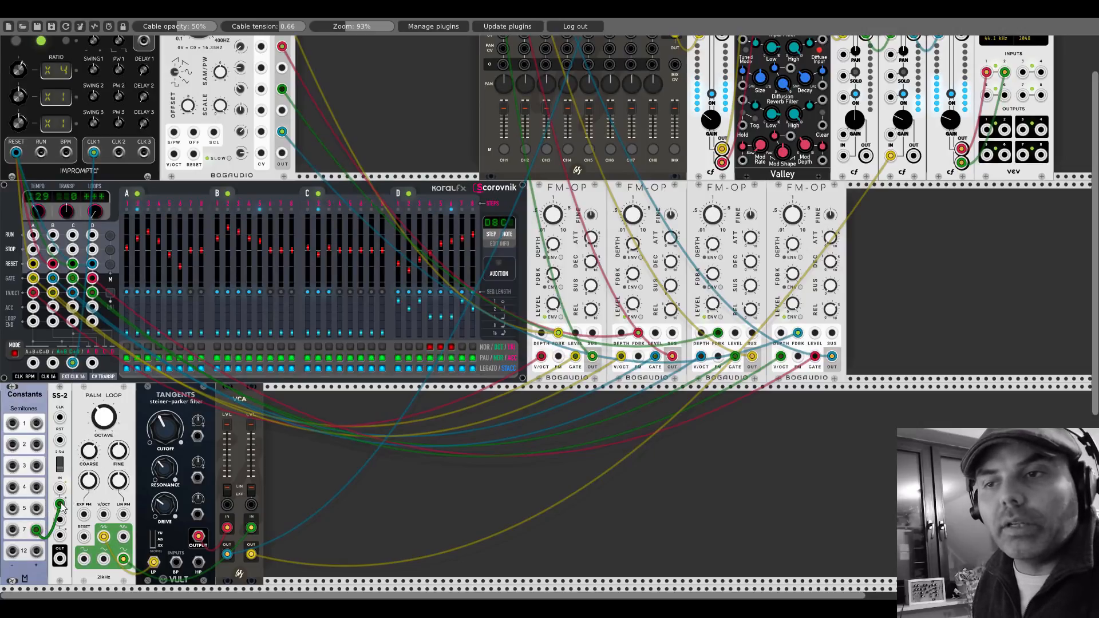
left_click(61, 466)
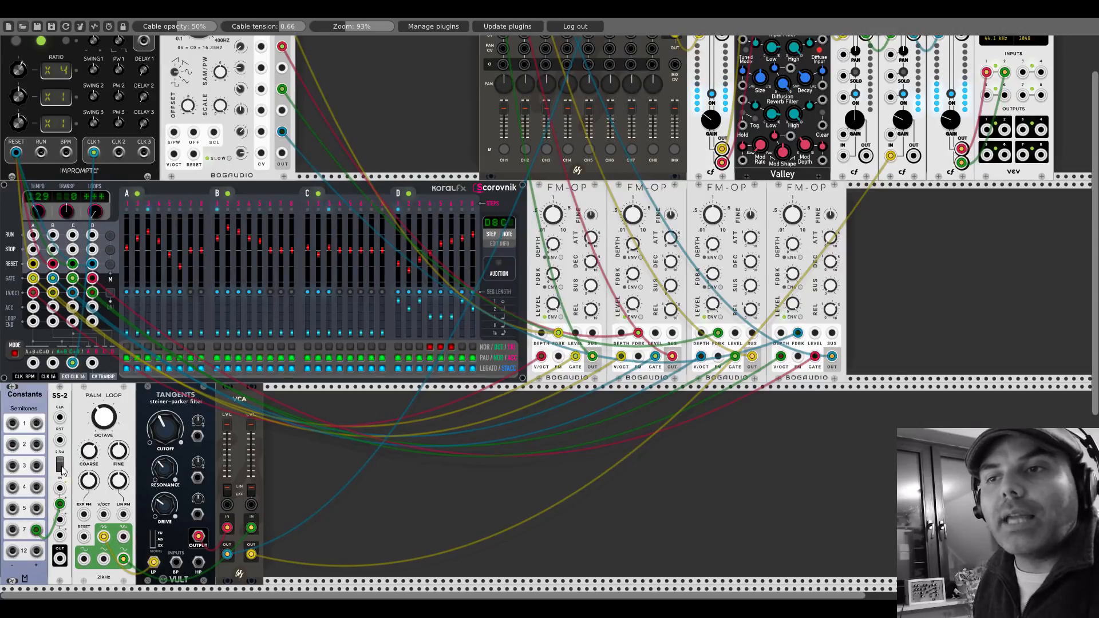
left_click_drag(60, 439, 16, 152)
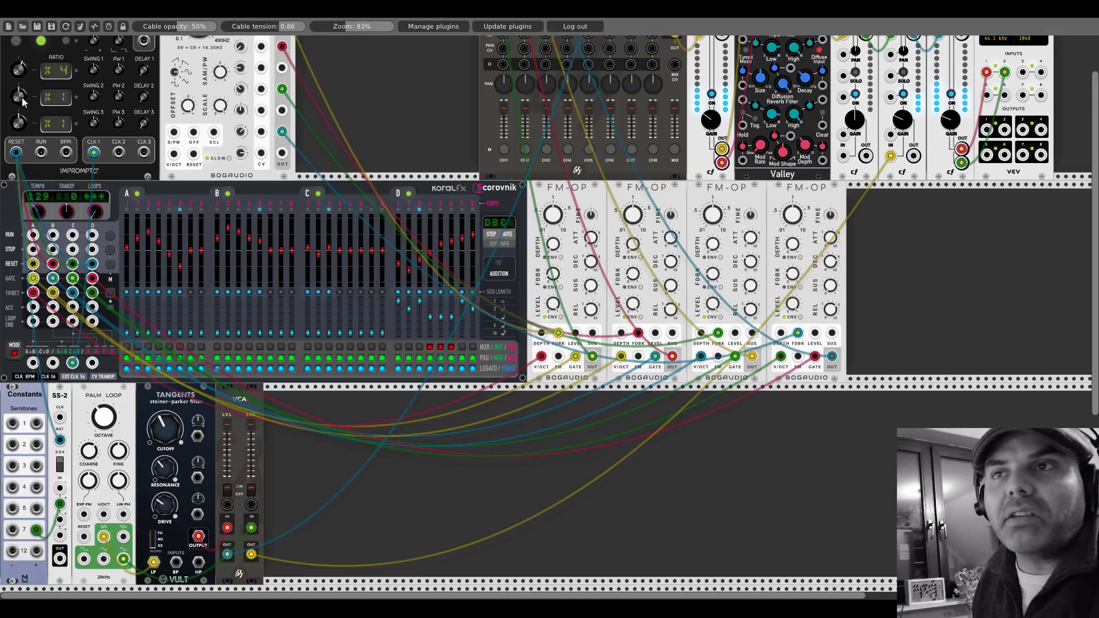
Set Clocked's second clock ratio to /9 and patch CLK 2 to the SS-2's CLK input
left_click_drag(19, 96, 19, 91)
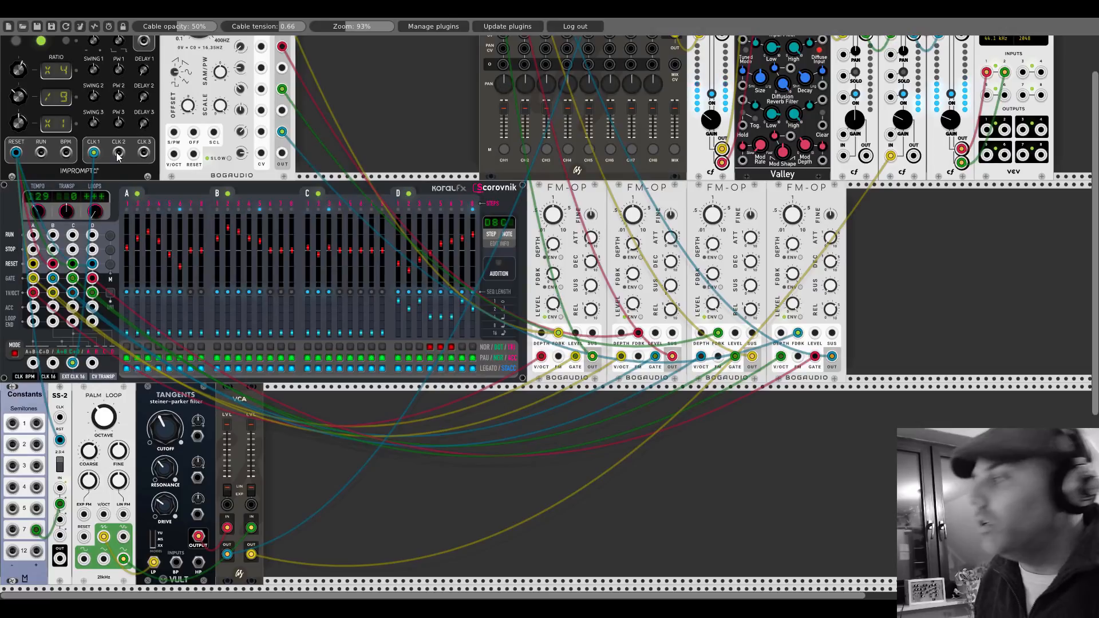
left_click_drag(116, 154, 59, 418)
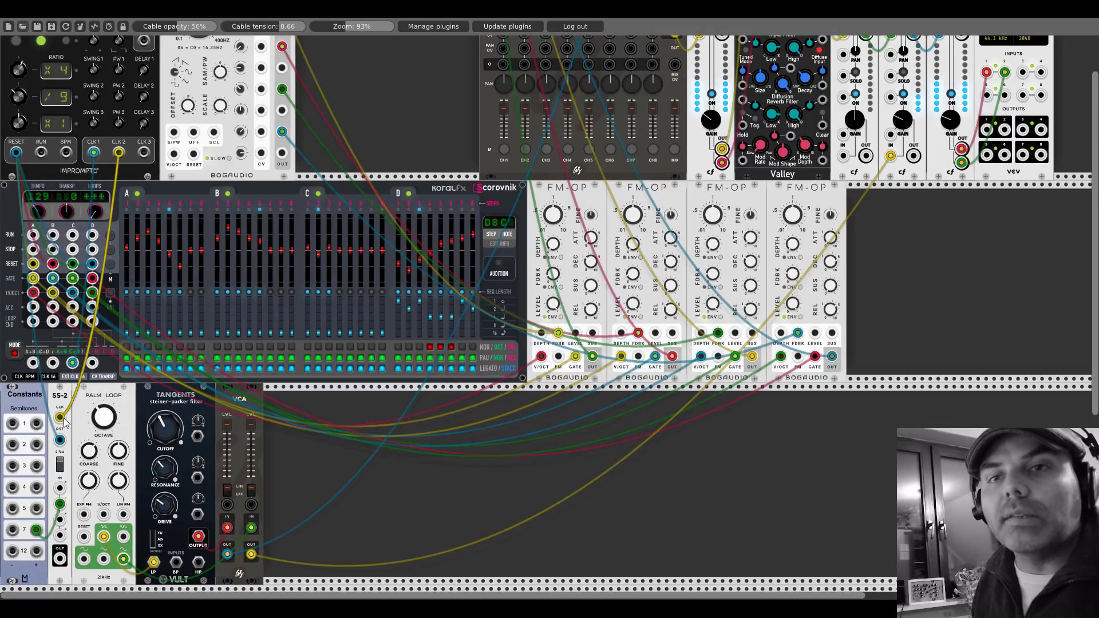
scroll(45, 143, "up", 2)
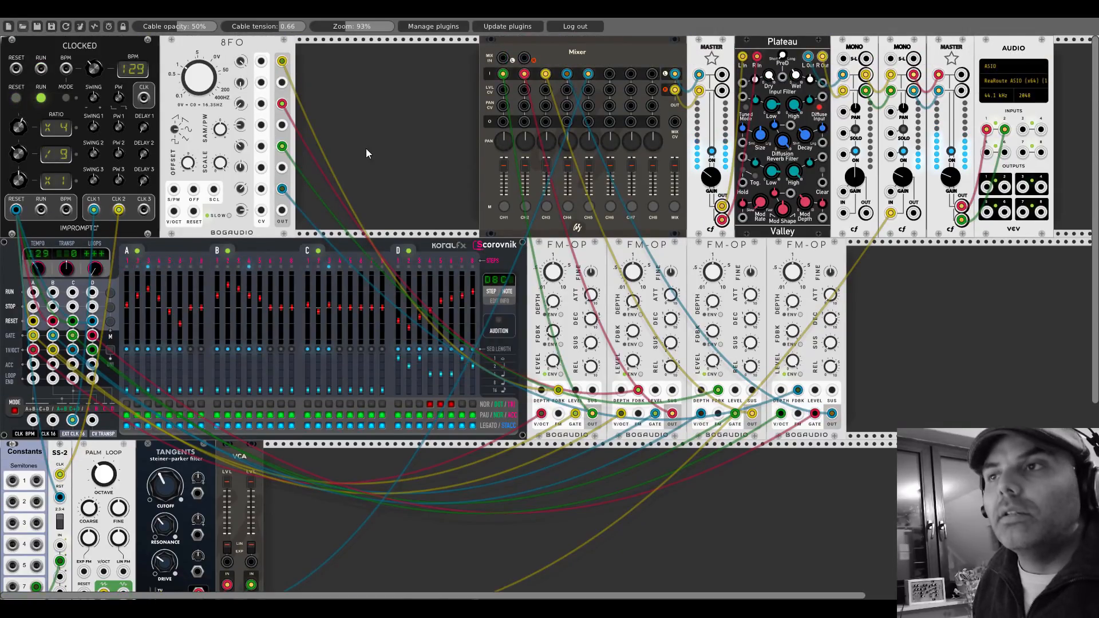
Try Clocked's second clock ratio at /19
scroll(365, 148, "down", 6)
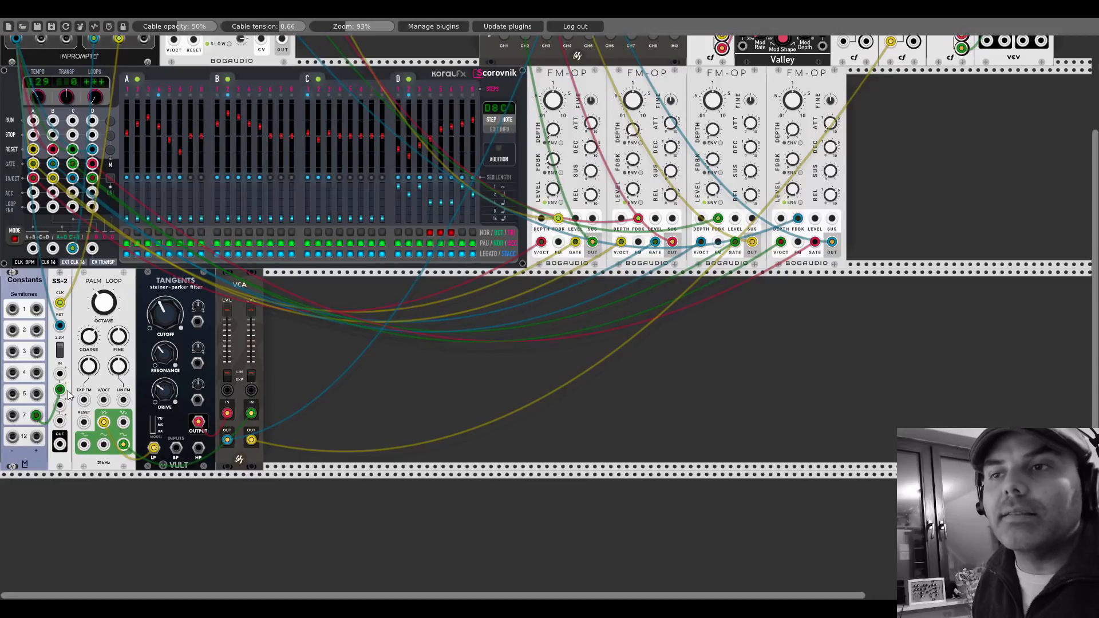
scroll(68, 394, "up", 5)
mouse_move(18, 153)
left_mouse_down()
mouse_move(19, 143)
mouse_move(16, 157)
left_mouse_up()
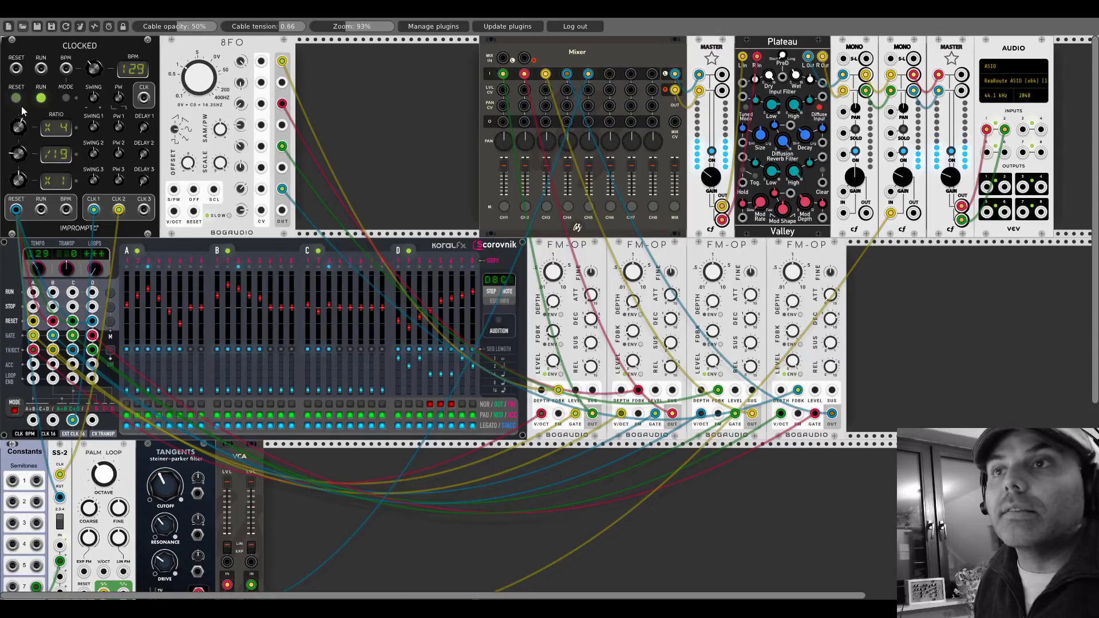
Patch the SS-2's OUT to Palm Loop's V/OCT input and set Clocked's second clock ratio to /29
scroll(23, 172, "down", 3)
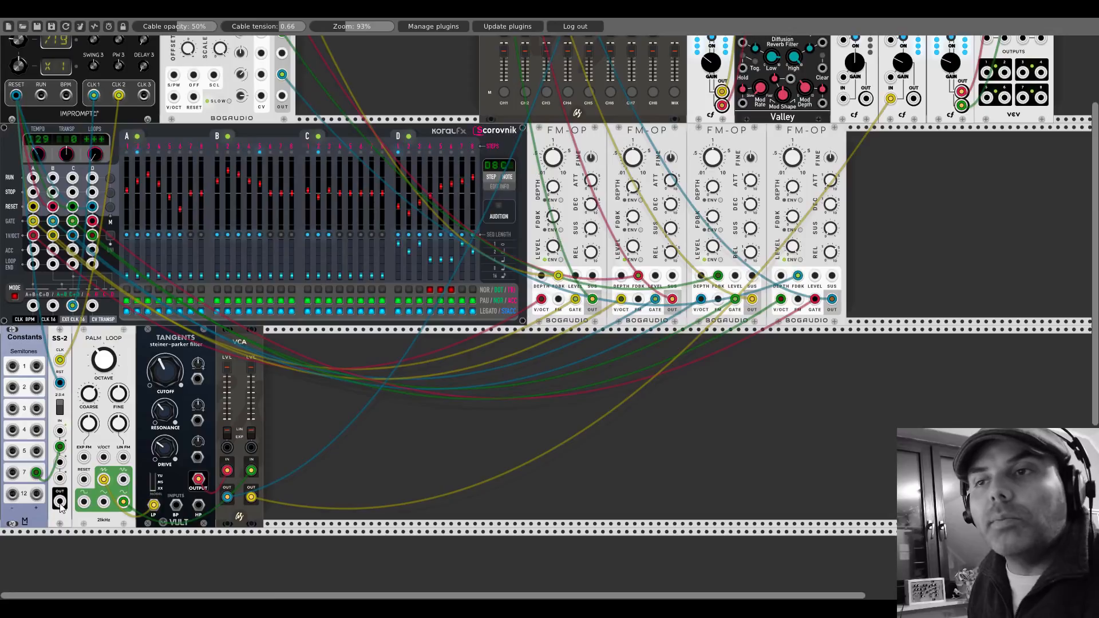
left_click_drag(60, 501, 103, 458)
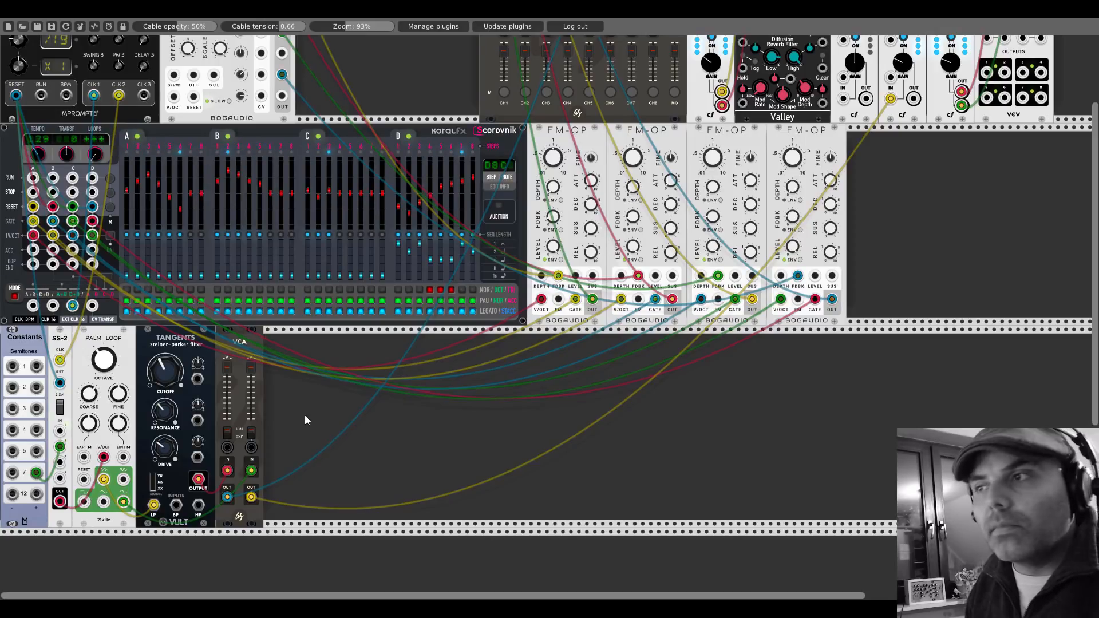
scroll(304, 414, "up", 4)
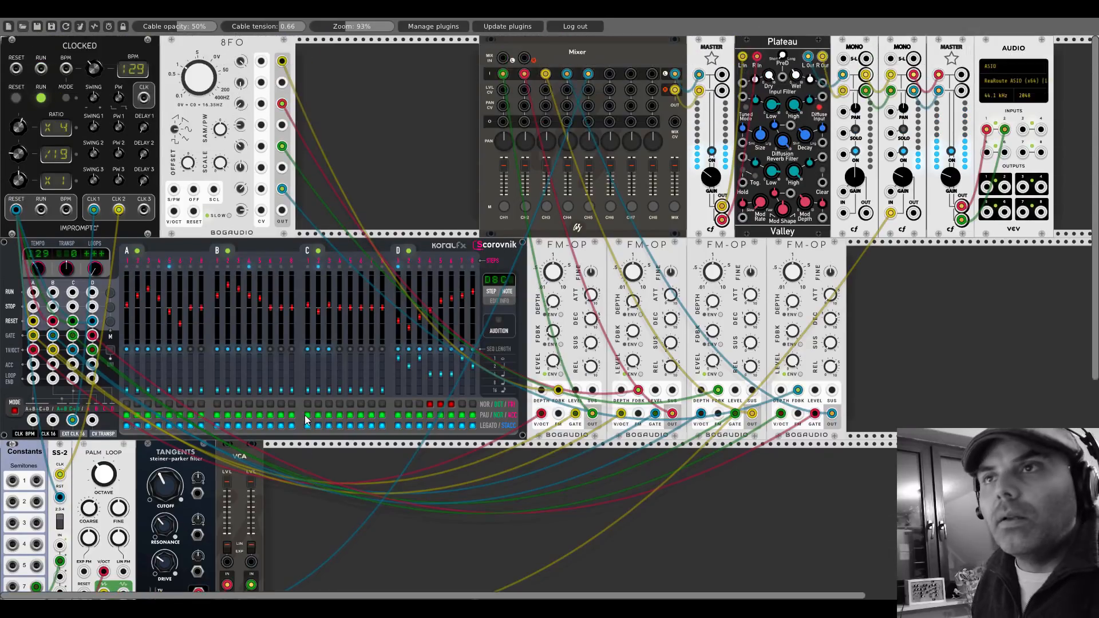
left_click_drag(19, 153, 19, 164)
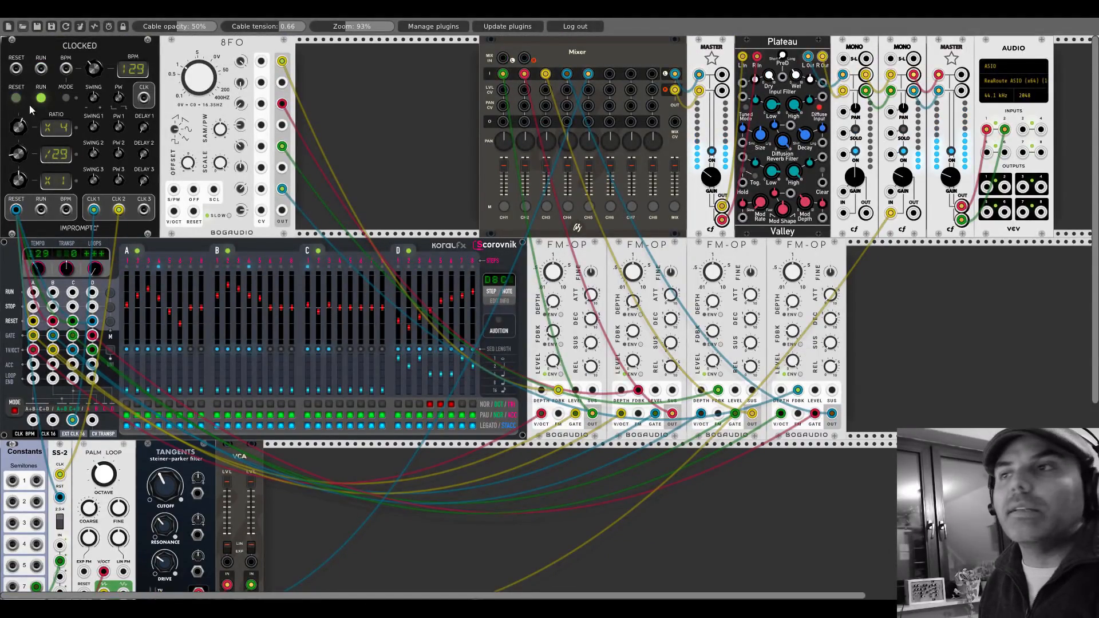
Add Bogaudio's 3HP ADSR utility envelope and fit it between Tangents and the VCA
scroll(441, 212, "down", 4)
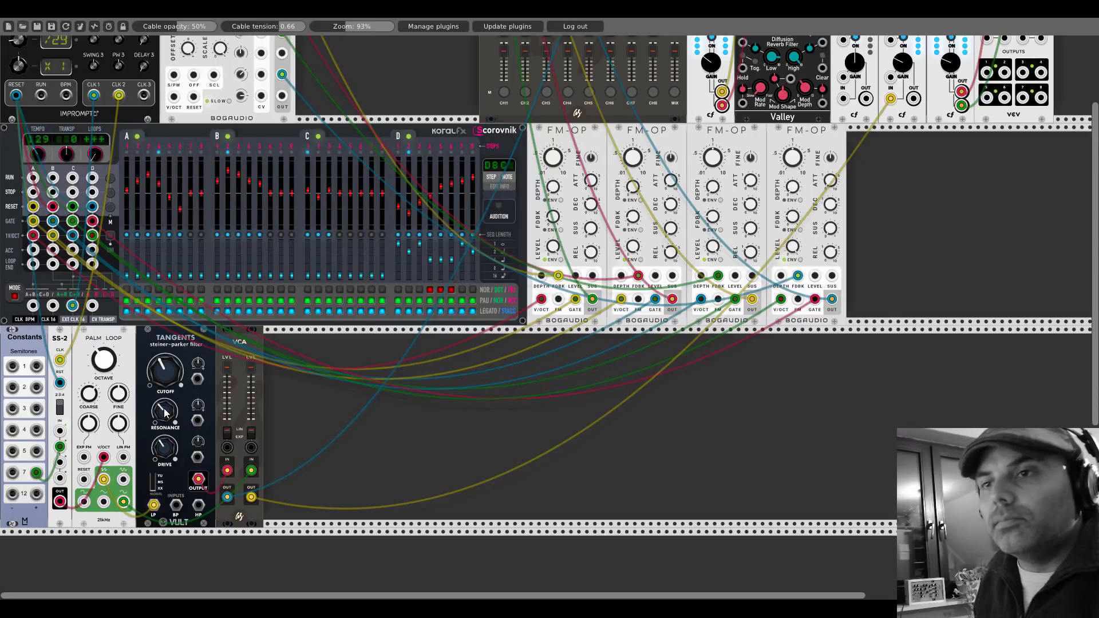
right_click(279, 393)
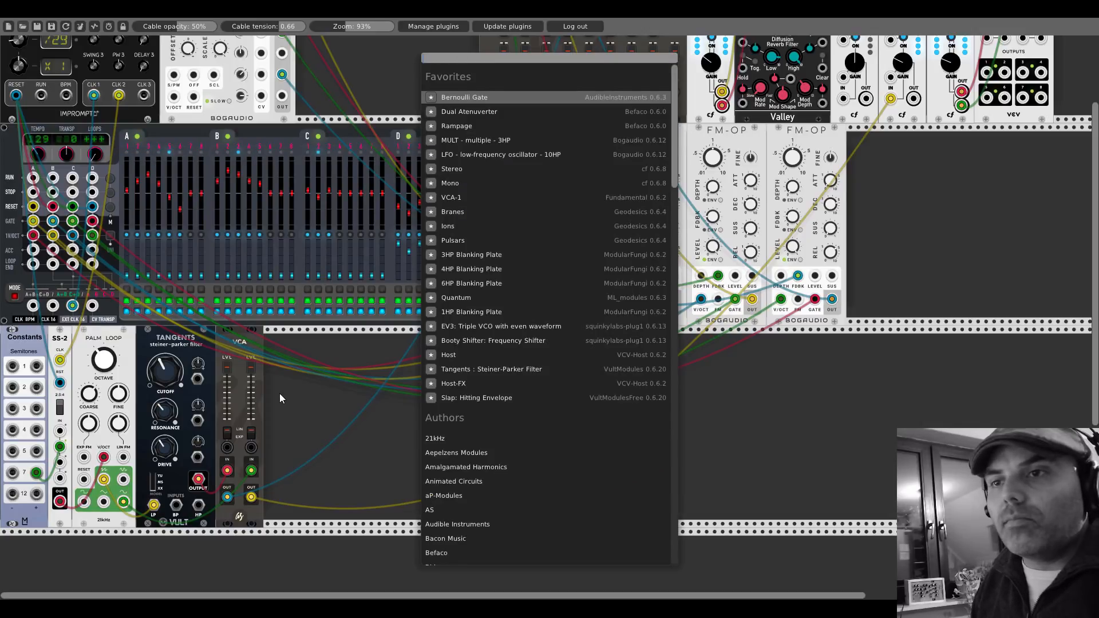
type("adsr")
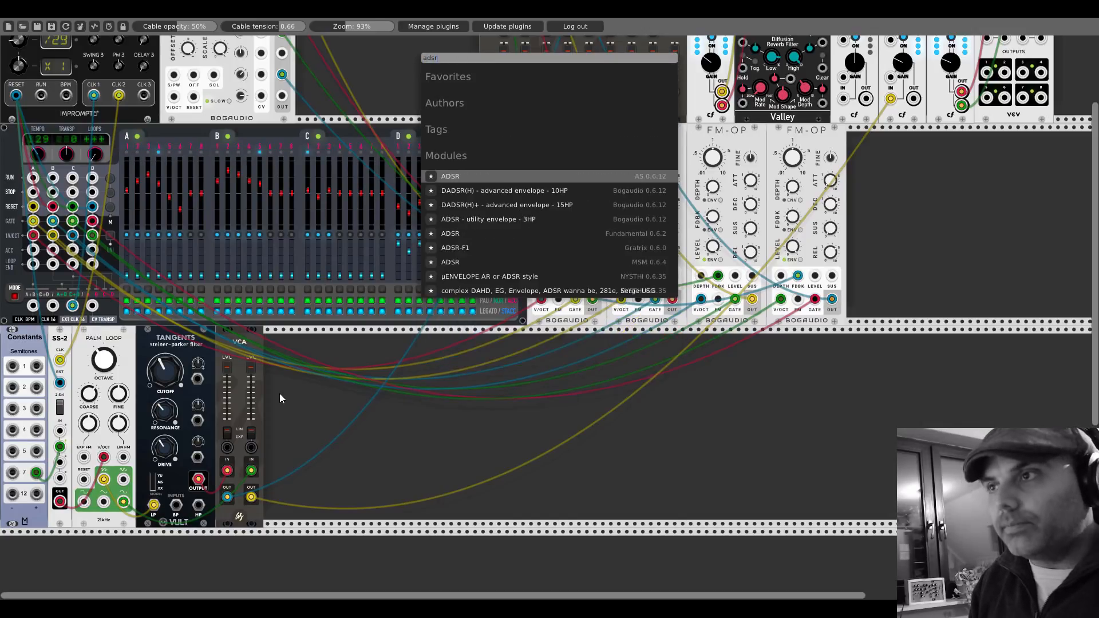
left_click(465, 222)
left_click_drag(275, 340, 241, 335)
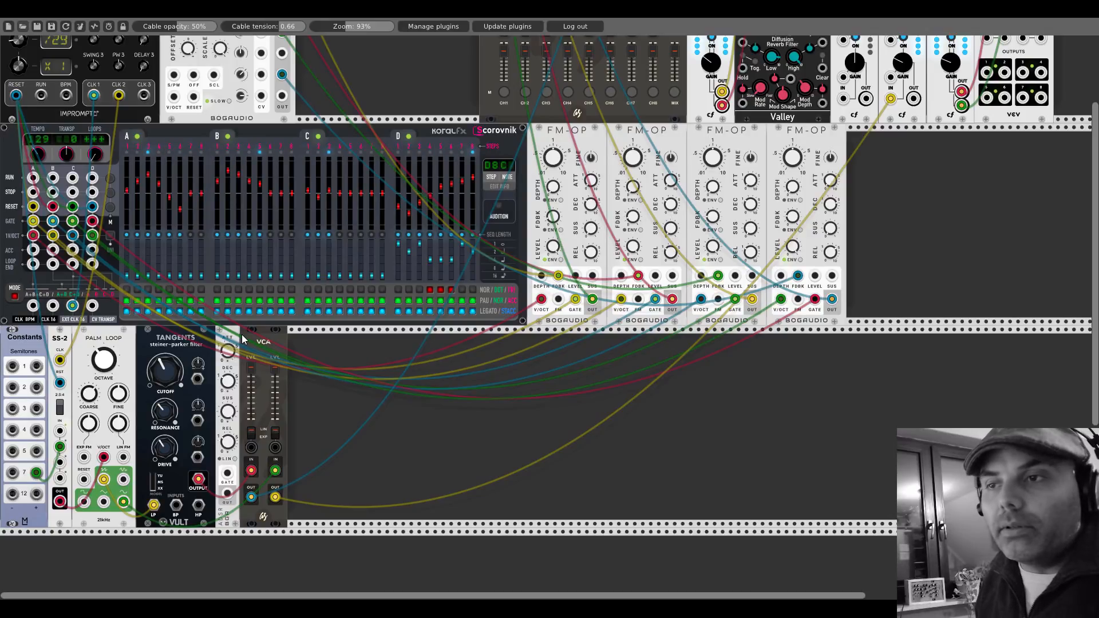
Shape the new ADSR's envelope by adjusting its attack, sustain and release
left_click_drag(228, 352, 229, 350)
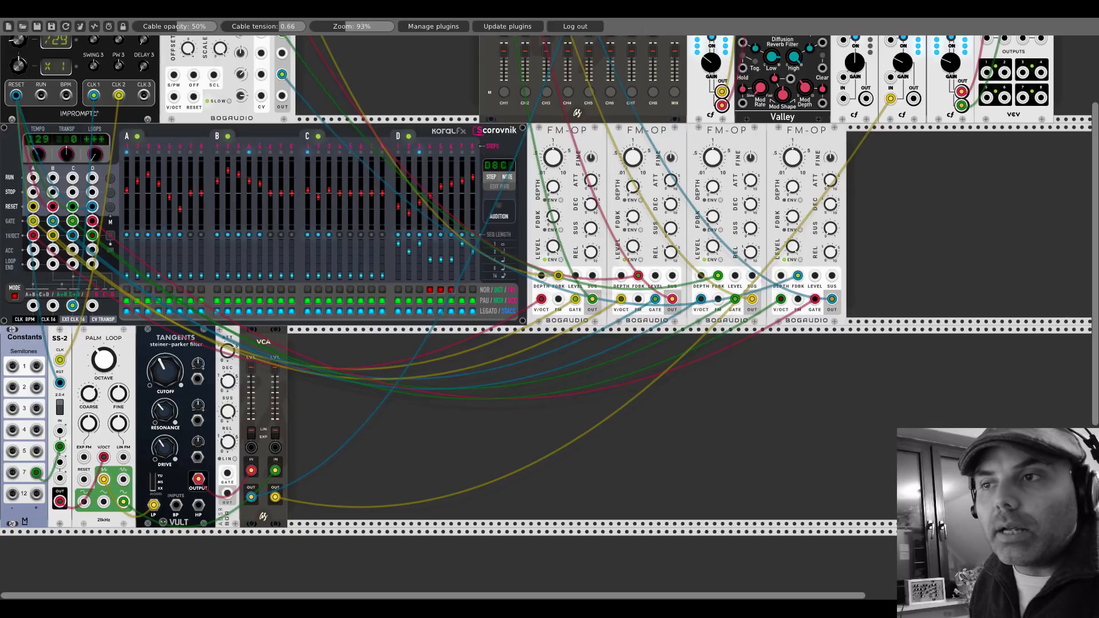
left_click_drag(228, 350, 228, 349)
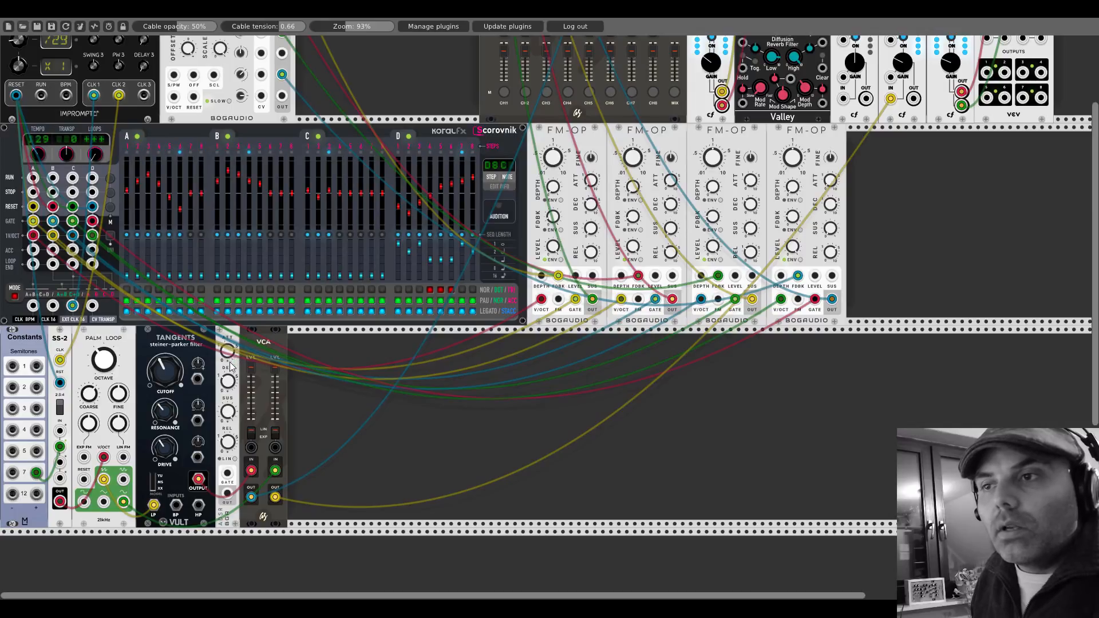
left_click_drag(232, 412, 227, 380)
left_click_drag(226, 442, 226, 440)
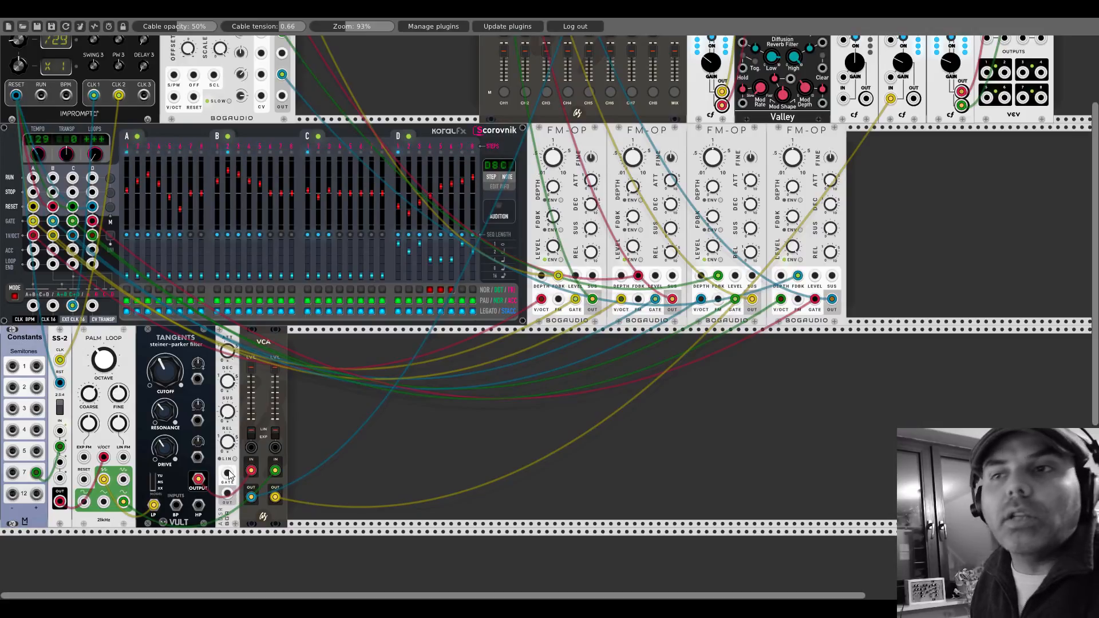
Patch Clocked's CLK 2 to the ADSR's GATE and the ADSR's OUT to Tangents' cutoff CV input
left_click_drag(227, 472, 121, 97)
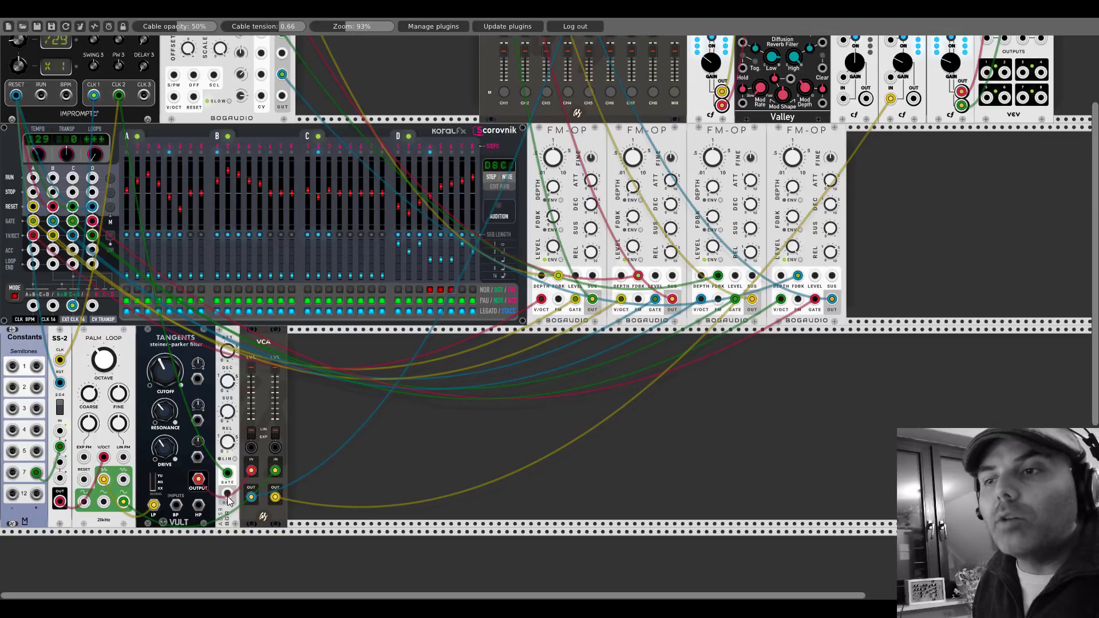
left_click_drag(227, 497, 197, 381)
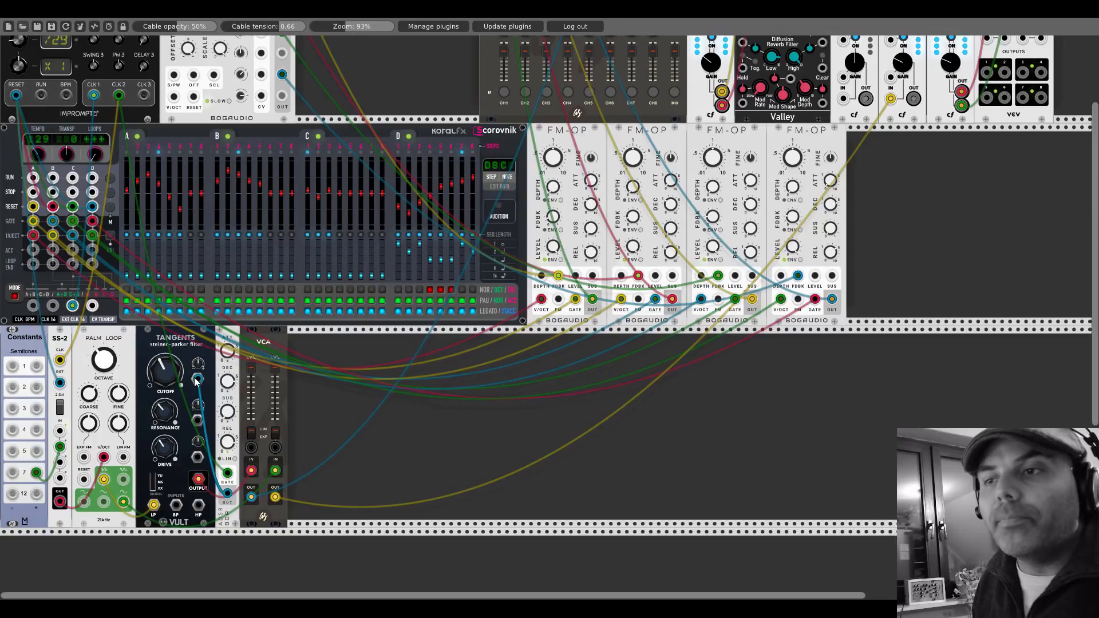
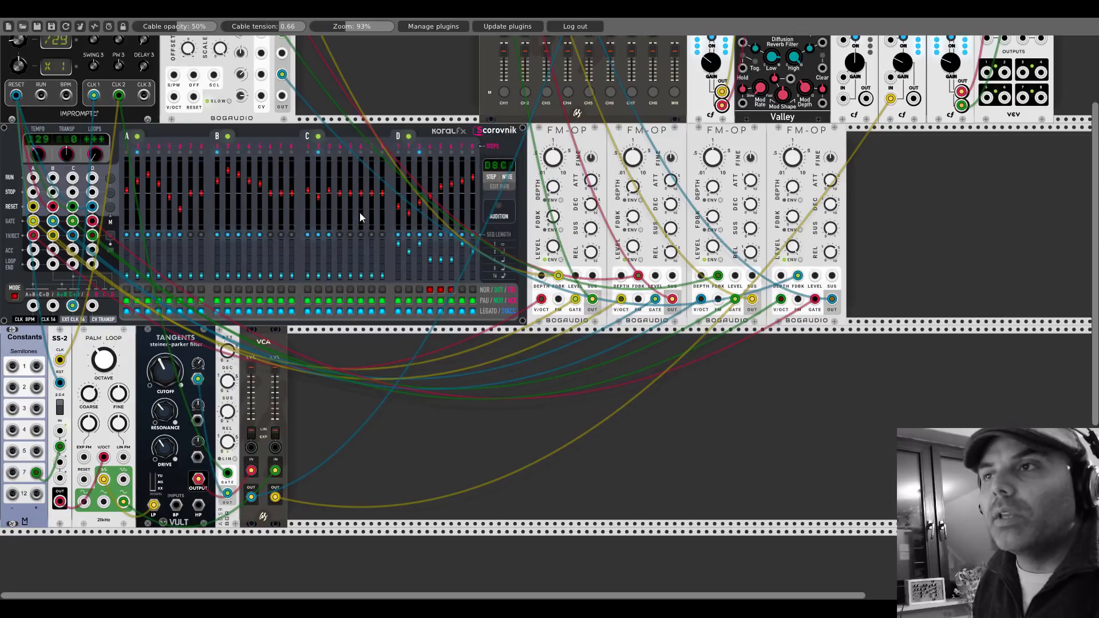
Duplicate the Scorovnik into the space after the VCA and switch the copy to the paired A+B, C+D mode
key("ctrl+d")
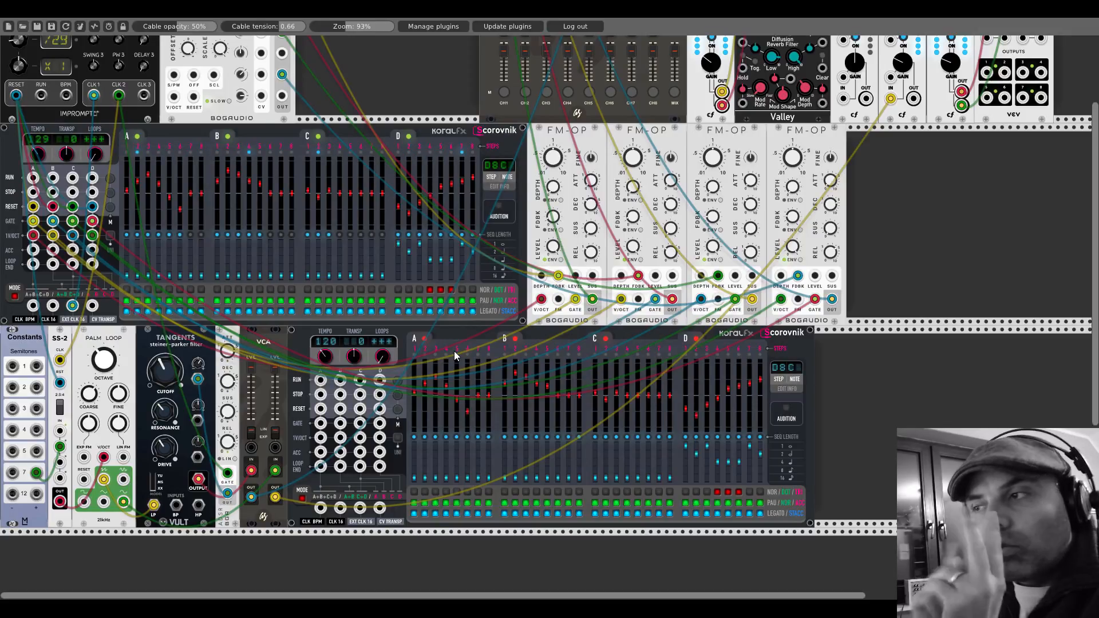
left_click(303, 497)
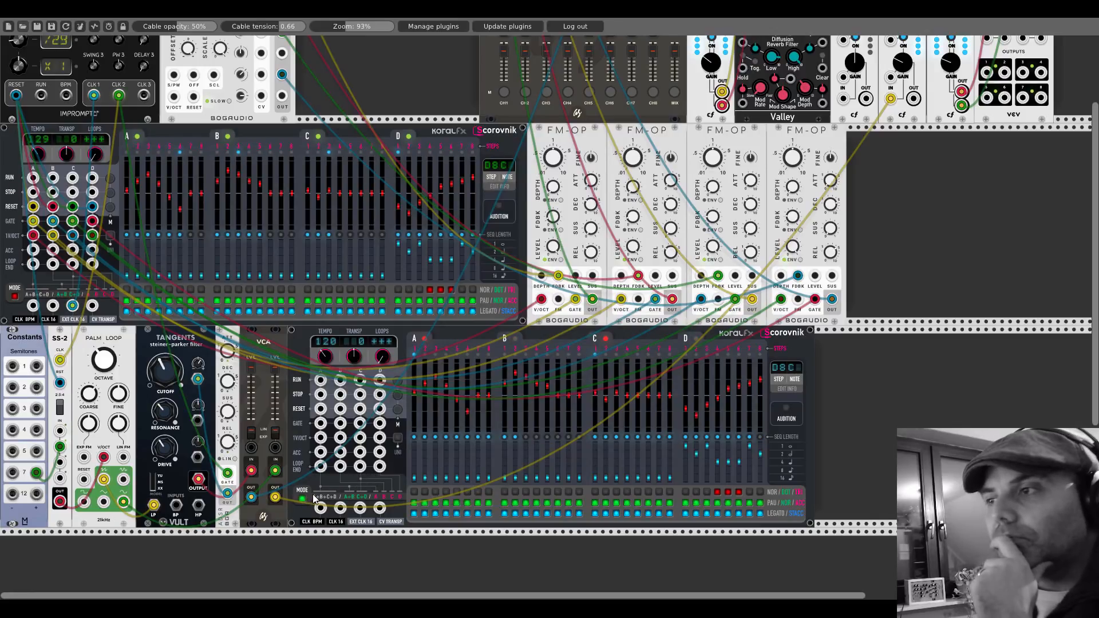
Set the copied Scorovnik's LOOPS to 3 and patch its LOOP END A output to its RUN C input
left_click_drag(384, 358, 383, 350)
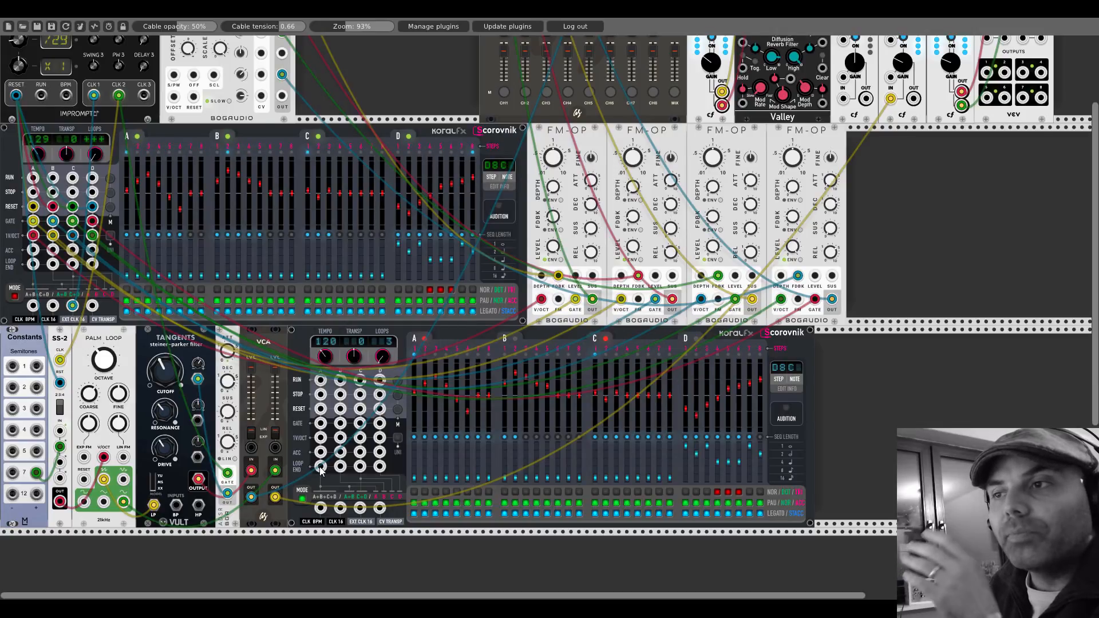
left_click_drag(320, 469, 359, 382)
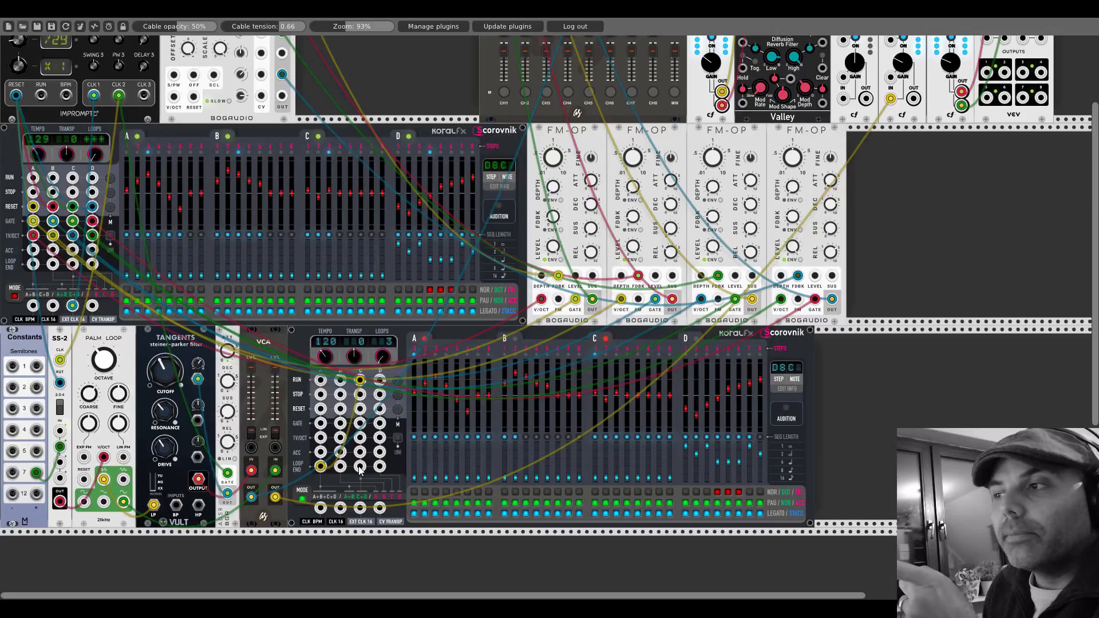
Reset the shortened step lengths in section D of the copied Scorovnik to their default
right_click(697, 453)
right_click(706, 448)
right_click(717, 461)
right_click(728, 462)
right_click(738, 462)
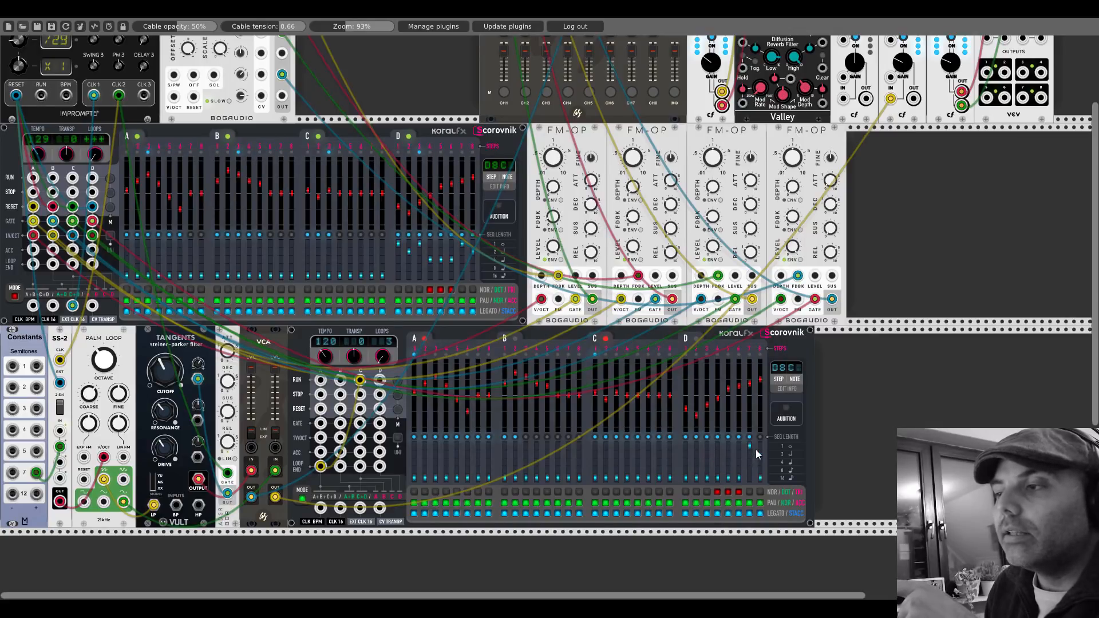
left_click(727, 491)
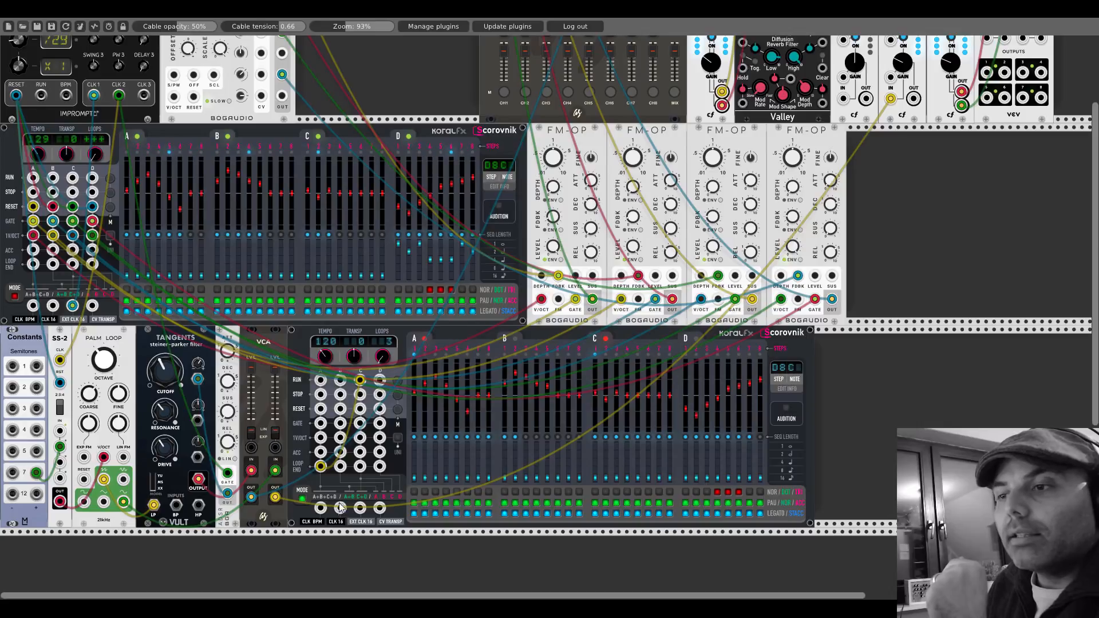
Patch Clocked's CLK 1 to the copied Scorovnik's EXT CLK 16 and Clocked's RESET to its A and C RESET inputs
left_click_drag(359, 507, 95, 211)
scroll(357, 513, "up", 4)
scroll(400, 252, "down", 5)
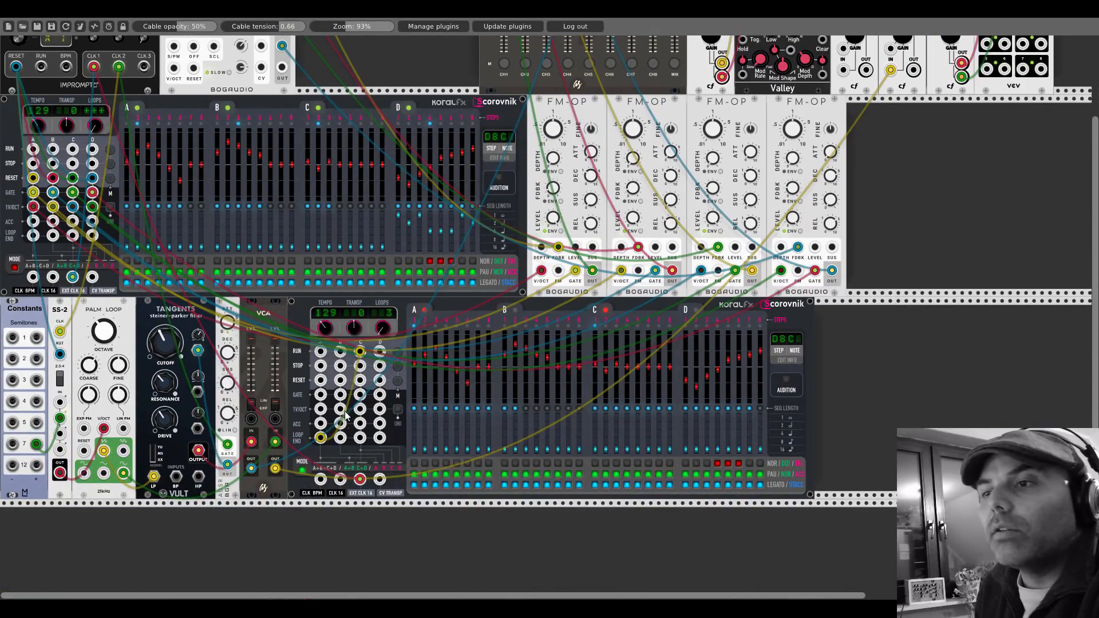
left_click_drag(320, 380, 16, 210)
scroll(321, 361, "up", 5)
scroll(348, 470, "down", 2)
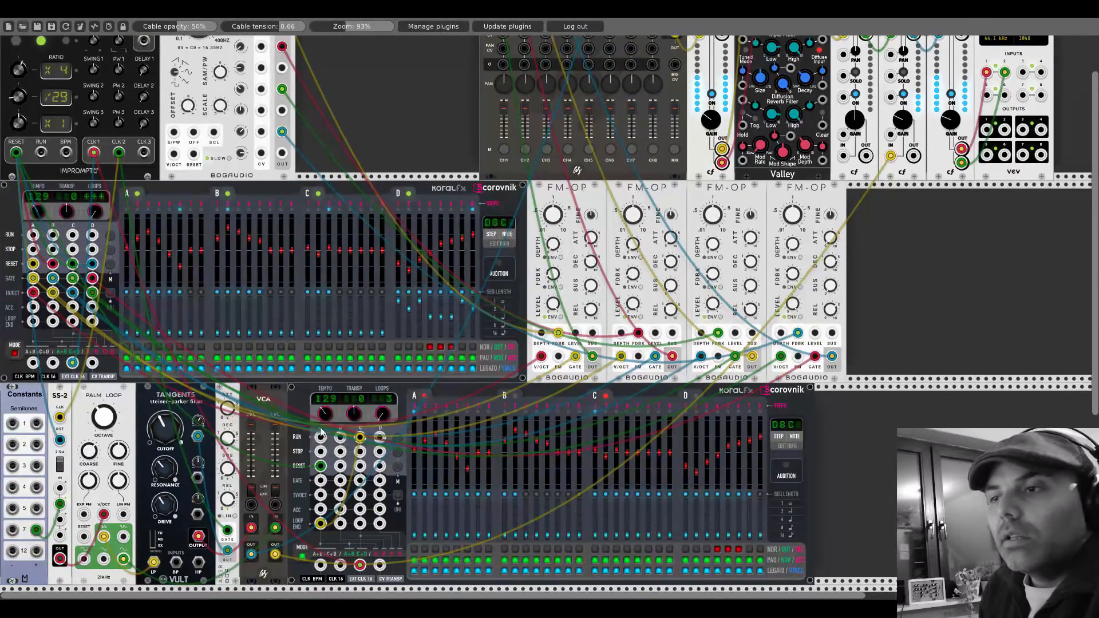
left_click_drag(360, 465, 16, 210)
scroll(360, 466, "up", 2)
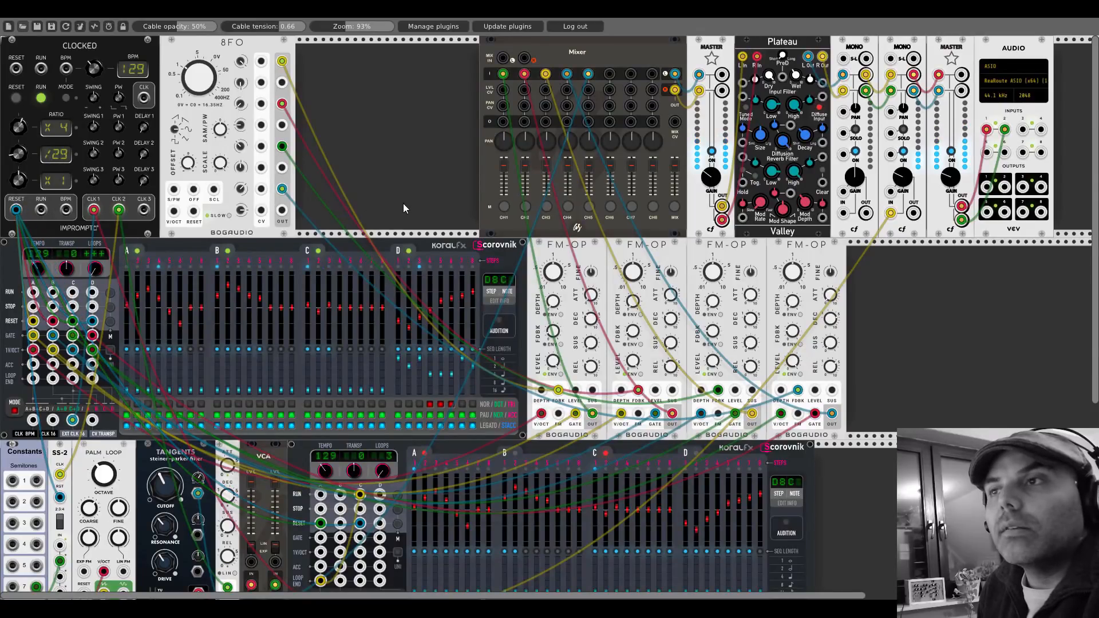
Try triggering the copied Scorovnik's RUN A from Clocked's CLK 3 and patching its LOOP END D to RUN A
scroll(403, 204, "down", 2)
scroll(403, 207, "down", 1)
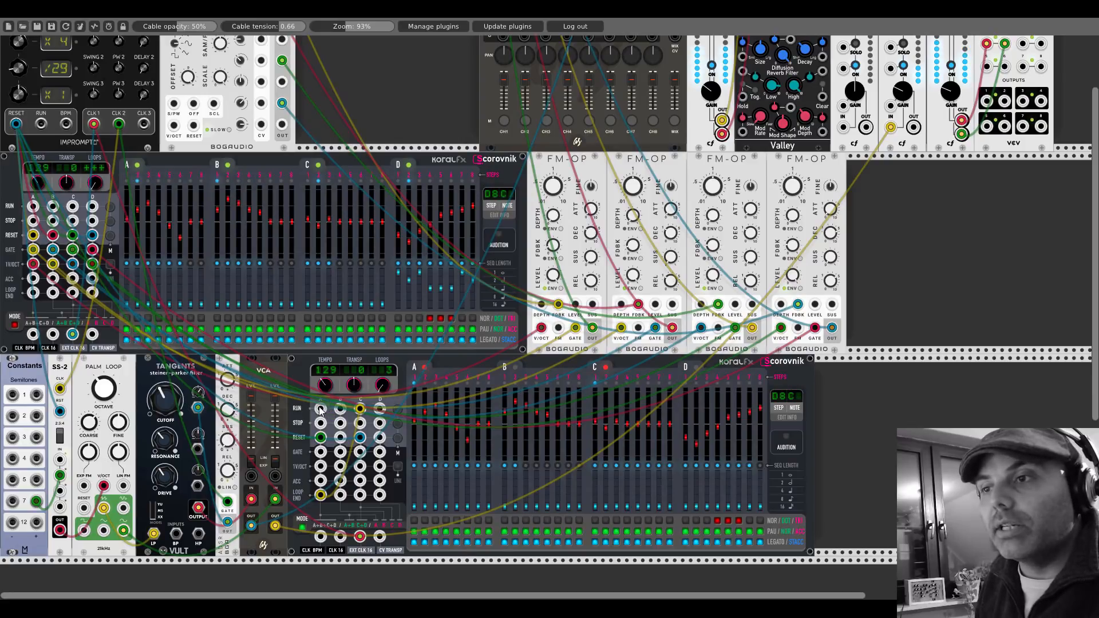
left_click_drag(321, 410, 320, 413)
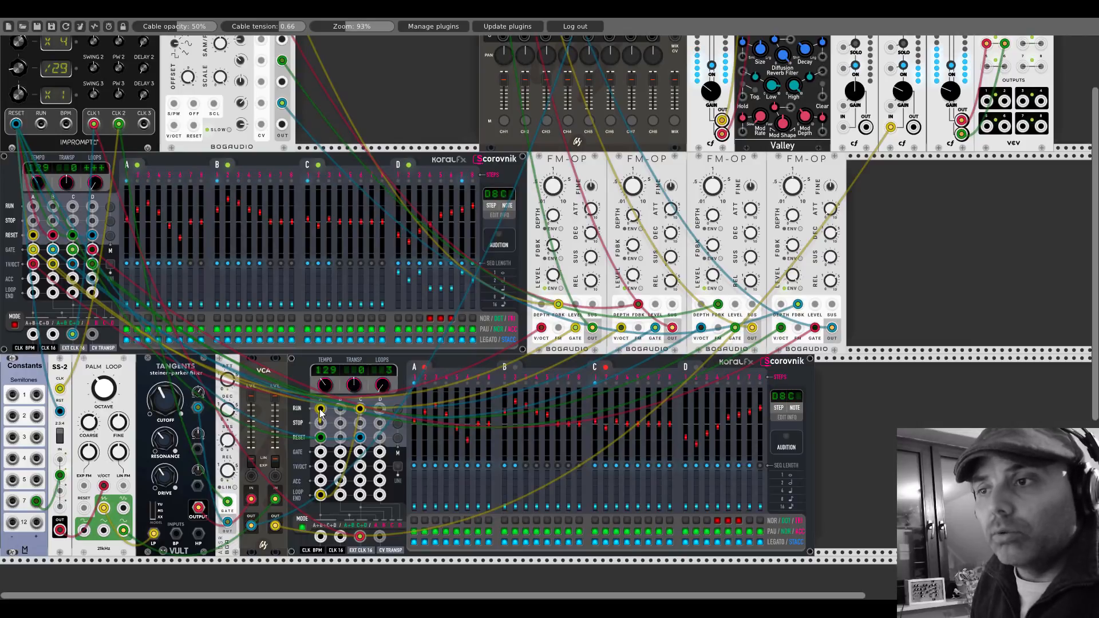
left_click_drag(321, 412, 145, 122)
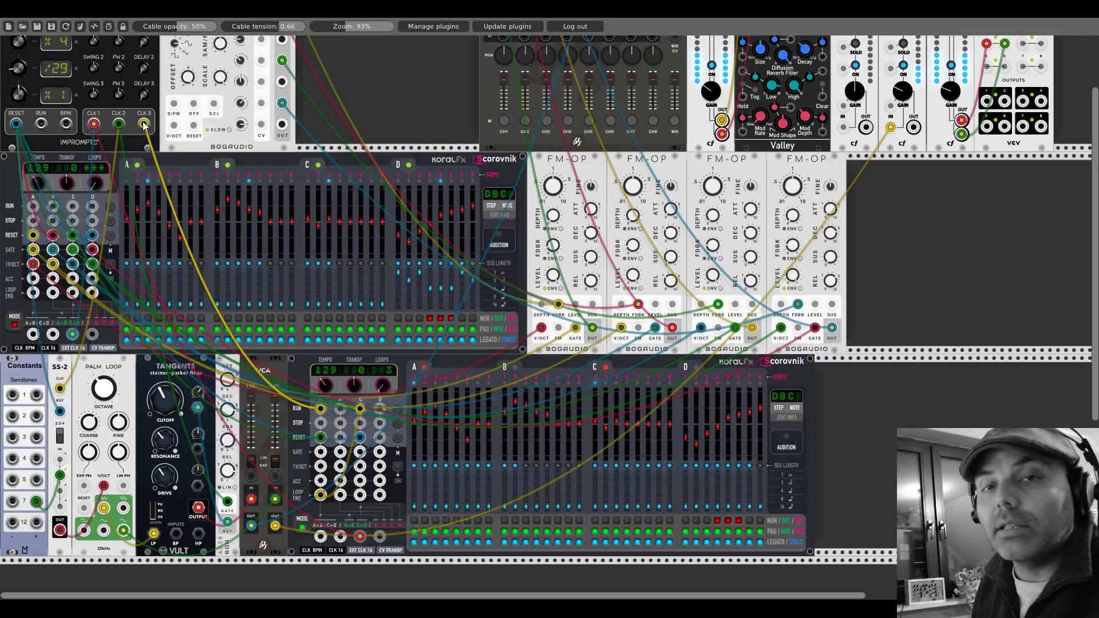
left_click_drag(320, 408, 449, 447)
left_click_drag(380, 494, 320, 408)
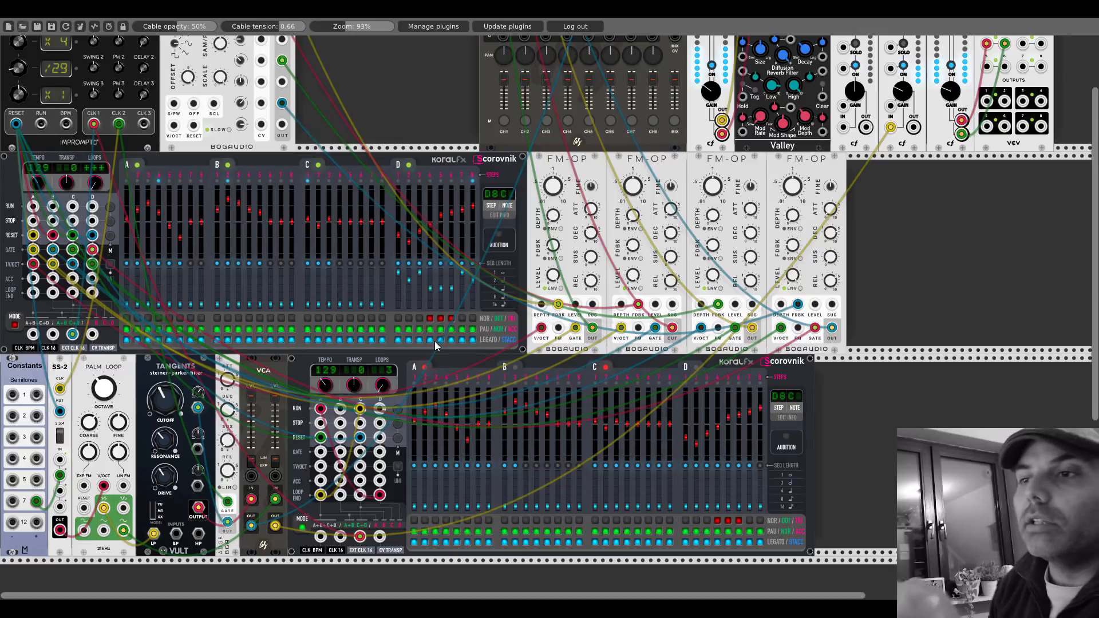
Start the copy's first sequence by briefly patching Clocked's CLK 3 to RUN A, and patch LOOP END C to RUN A
left_click_drag(321, 408, 143, 123)
left_click_drag(319, 409, 331, 429)
left_click_drag(360, 494, 321, 409)
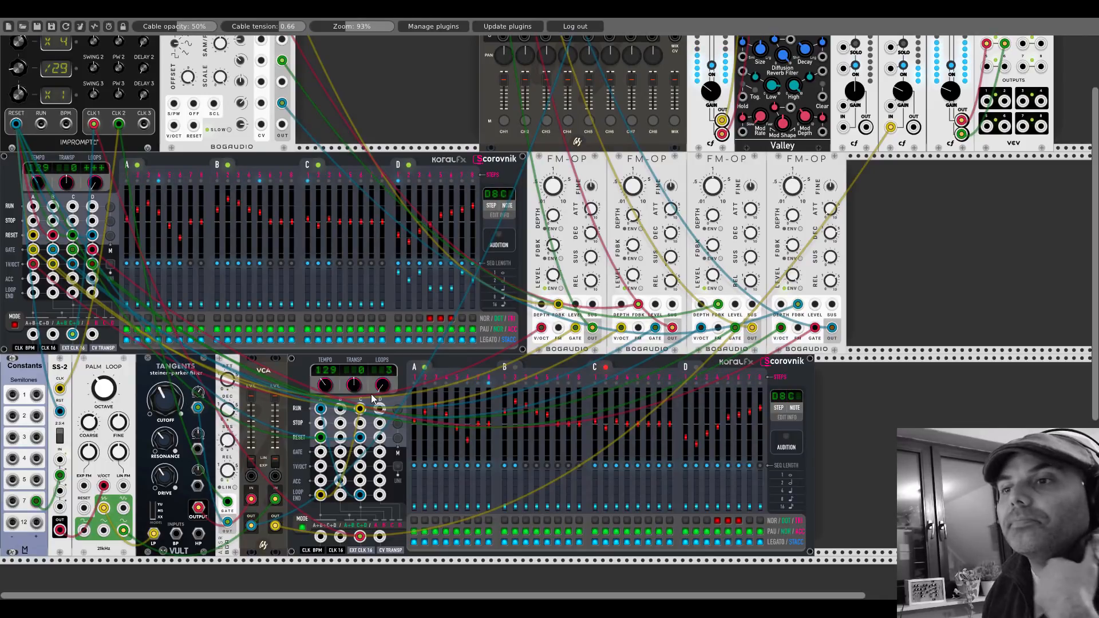
Add the Squinky Labs EV3 triple VCO after the copied Scorovnik, leaving a small gap between them
right_click(834, 432)
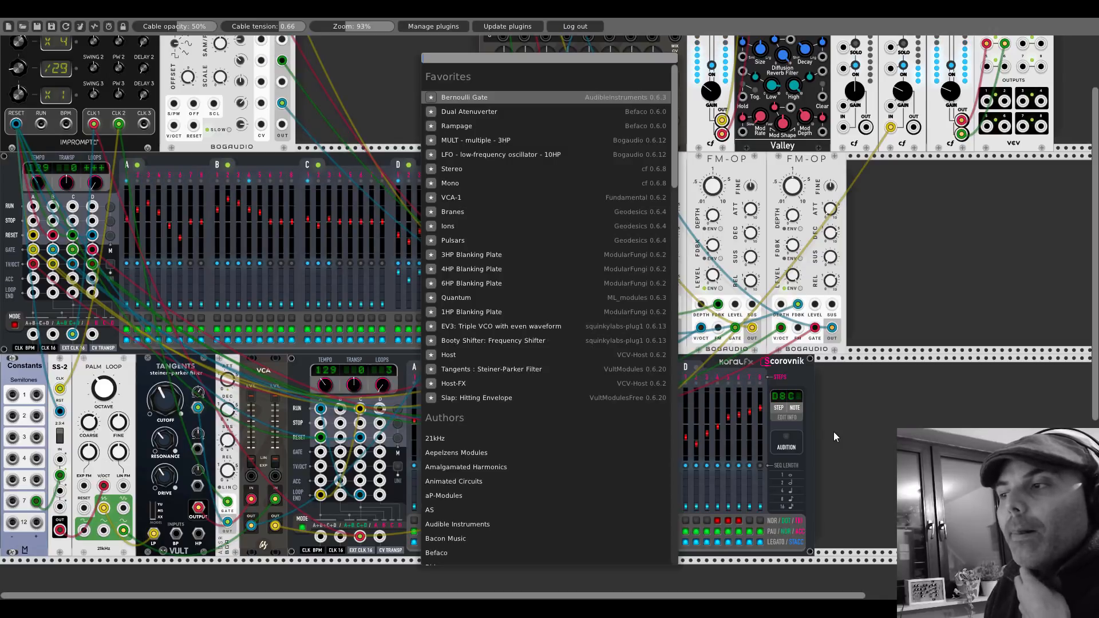
left_click(523, 326)
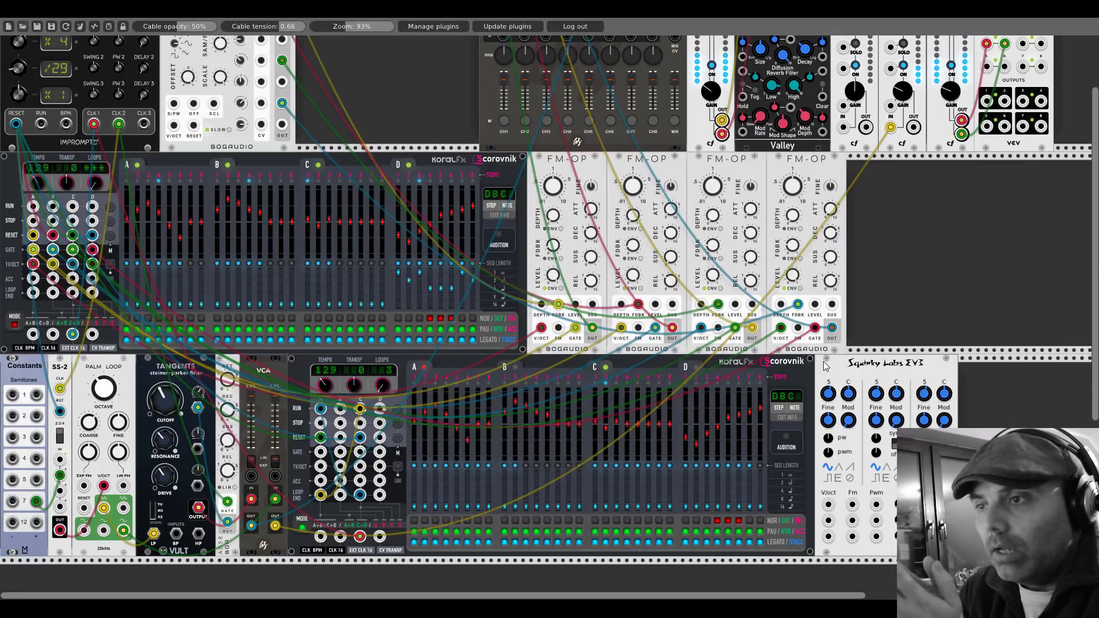
left_click_drag(825, 366, 856, 370)
Insert Bogaudio's UMIX unity mixer between the copied Scorovnik and EV3, and patch the Scorovnik's V/OCT A output to its first input
right_click(830, 368)
type("umix")
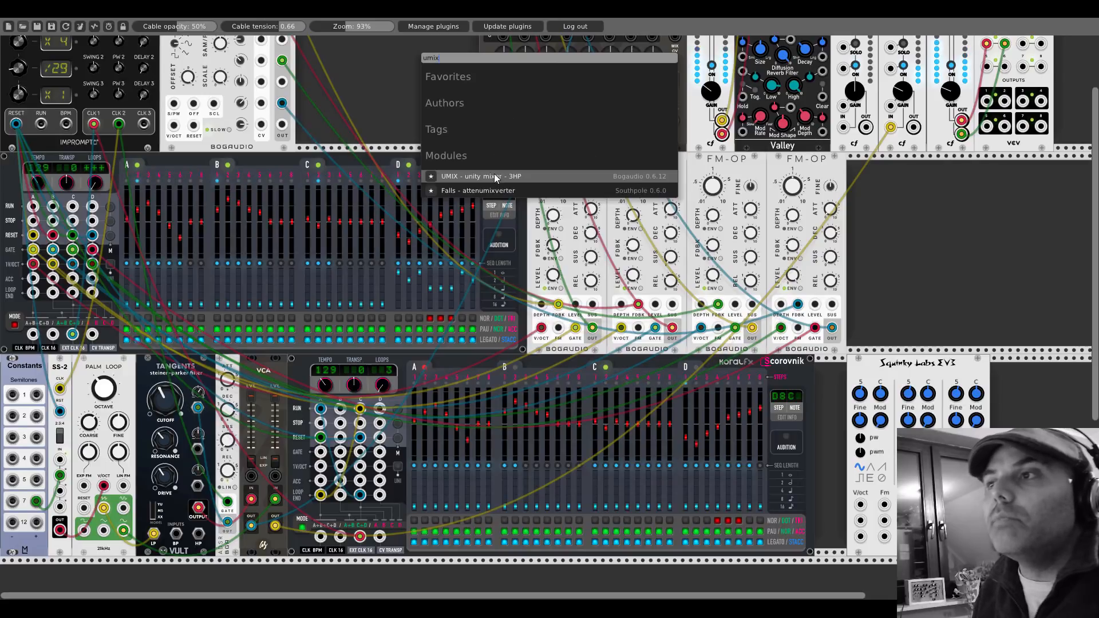
left_click(493, 176)
left_click_drag(863, 368, 850, 368)
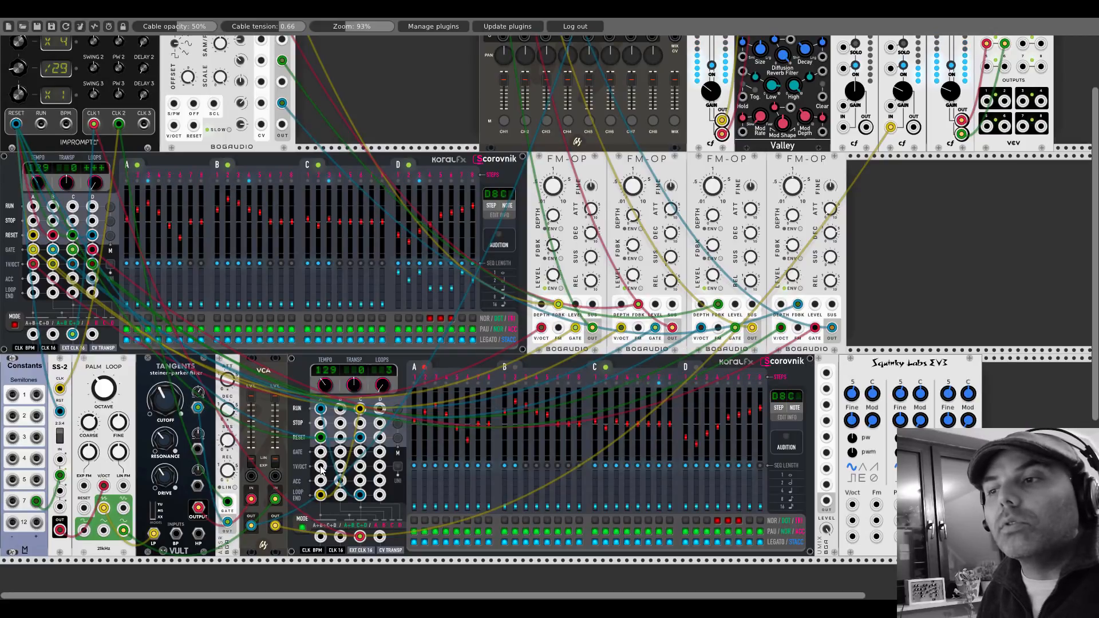
left_click_drag(321, 468, 825, 374)
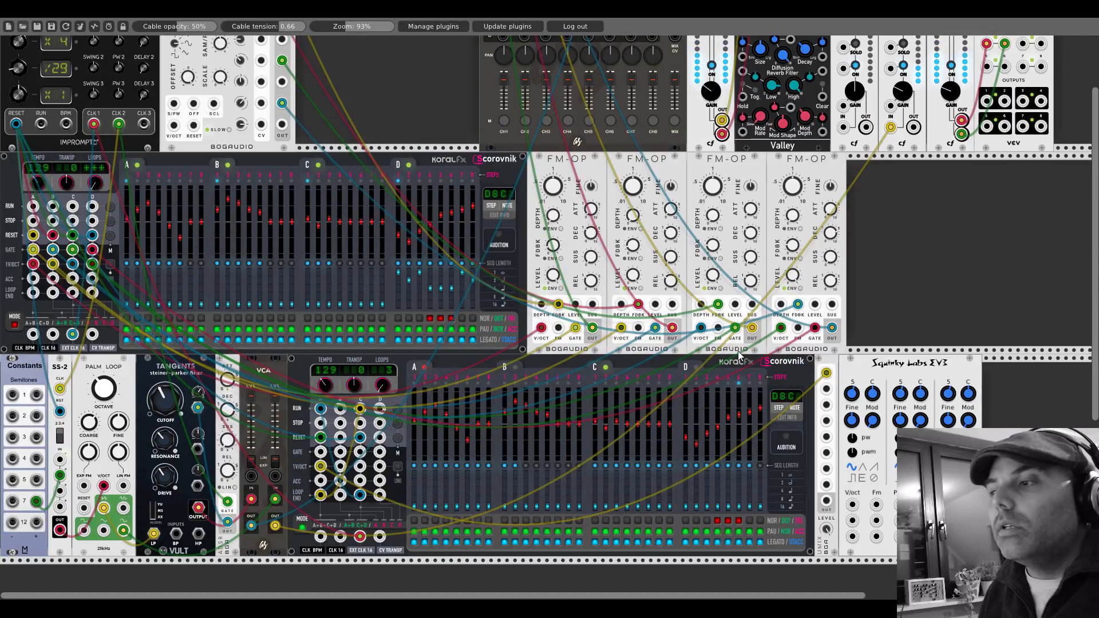
Patch the copied Scorovnik's V/OCT C output to UMIX's second input, and UMIX's output to EV3's first V/oct input
scroll(854, 309, "down", 5)
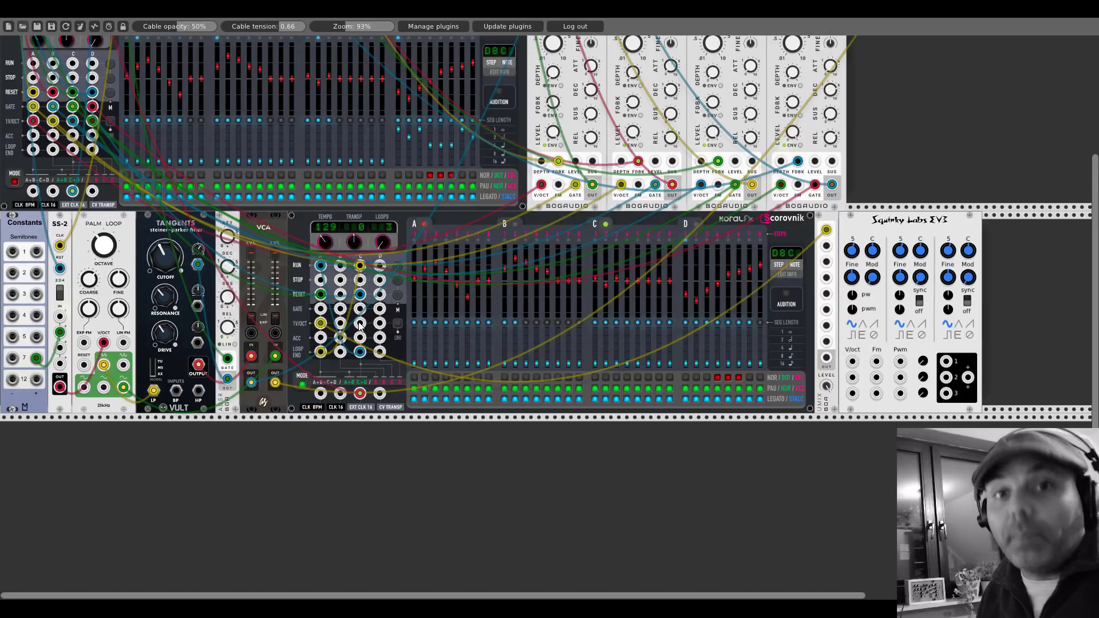
left_click_drag(360, 325, 826, 246)
left_click_drag(826, 357, 851, 363)
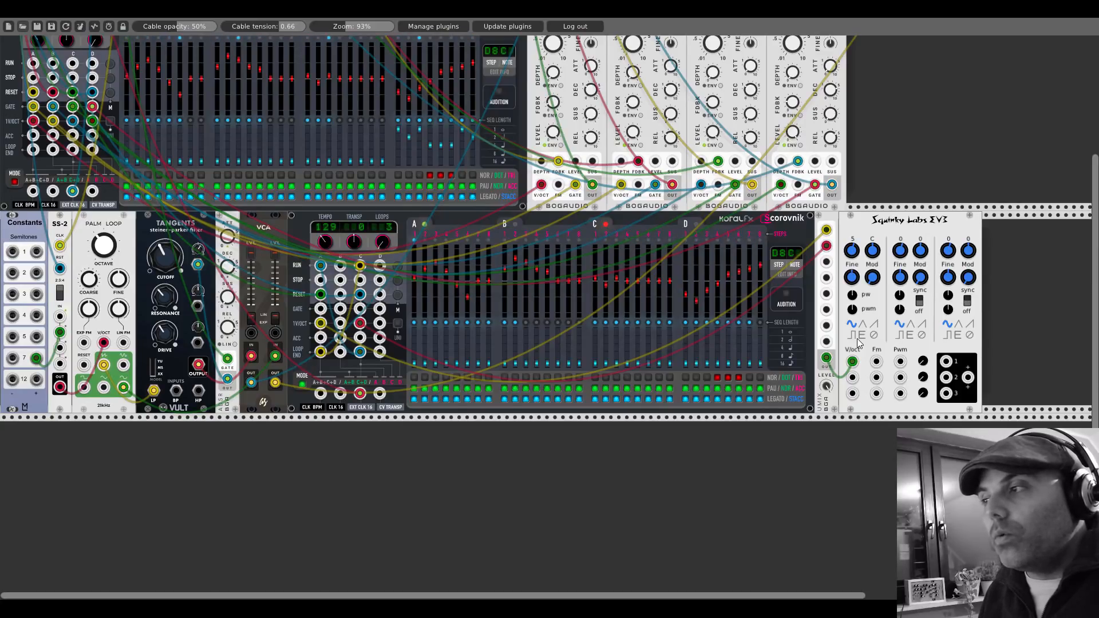
Add Bogaudio's MIX4 mixer directly after EV3 and patch EV3's three outputs into MIX4's channels 1 to 3
left_click_drag(834, 595, 1017, 595)
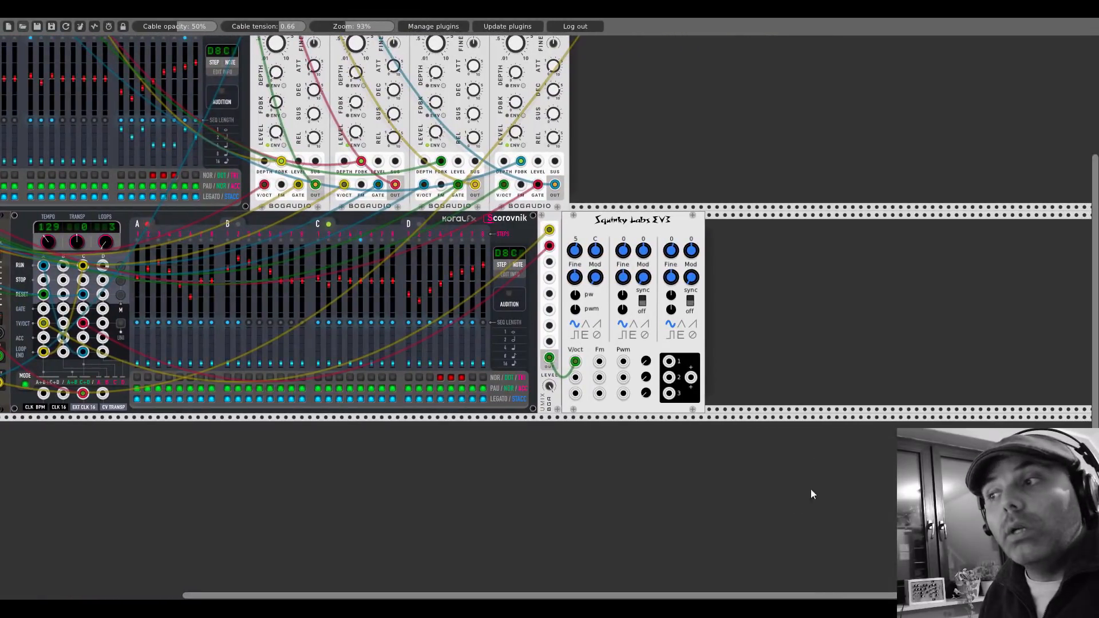
right_click(741, 283)
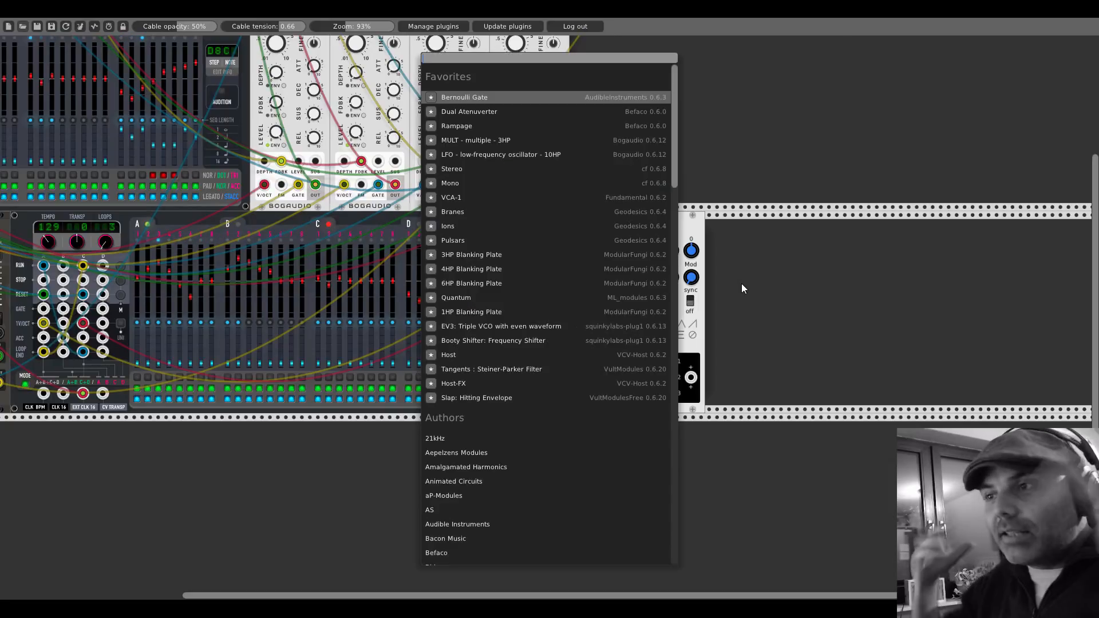
type("mixer")
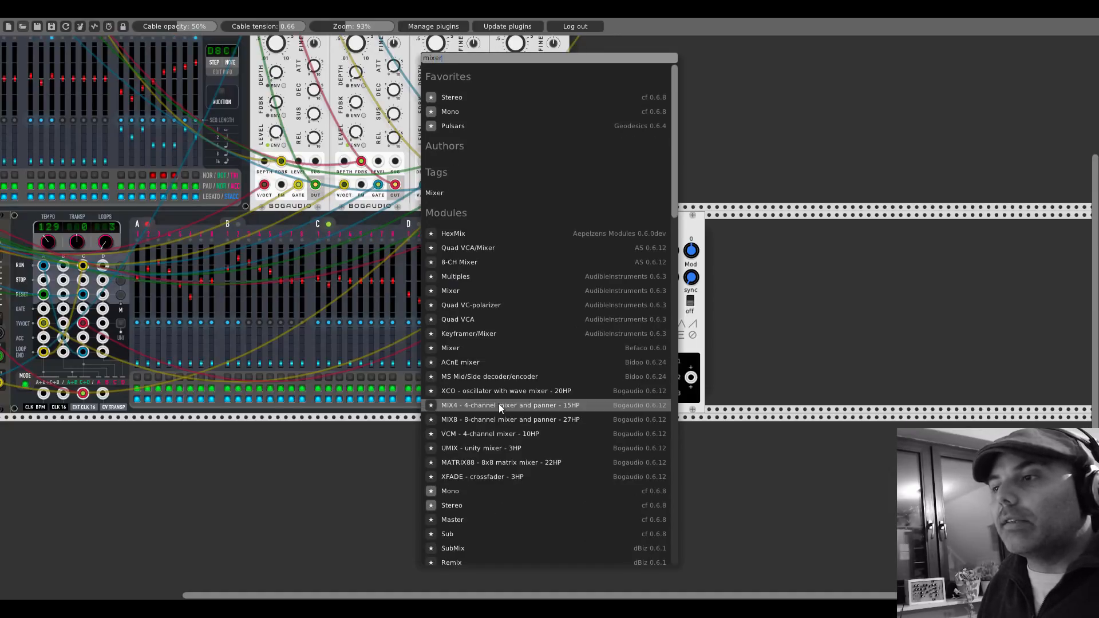
left_click(499, 404)
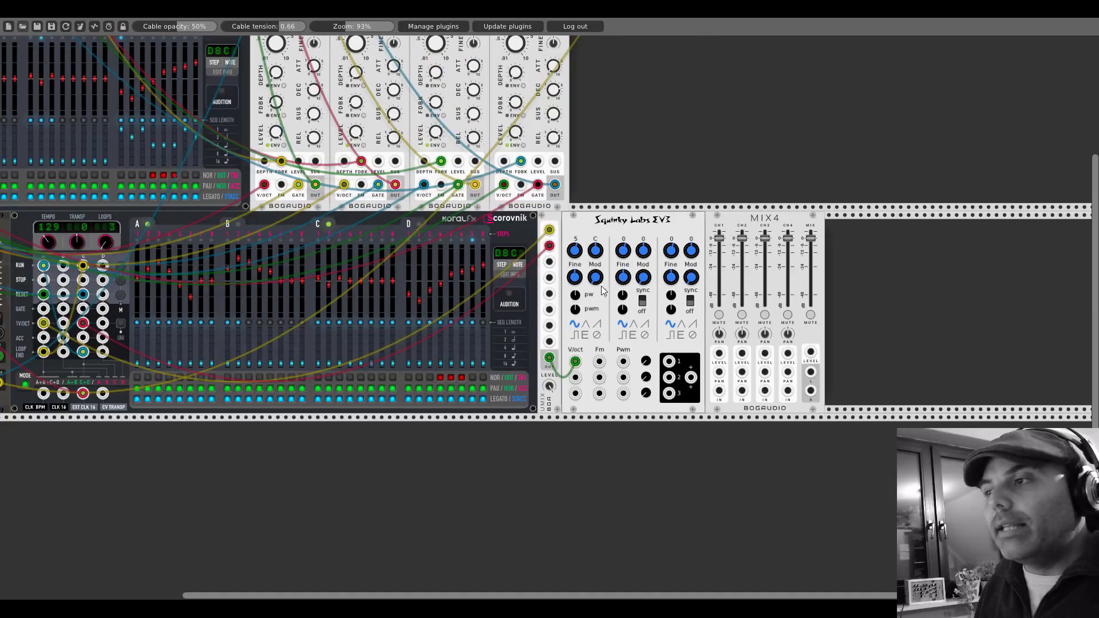
left_click_drag(668, 361, 748, 390)
left_click_drag(669, 393, 764, 391)
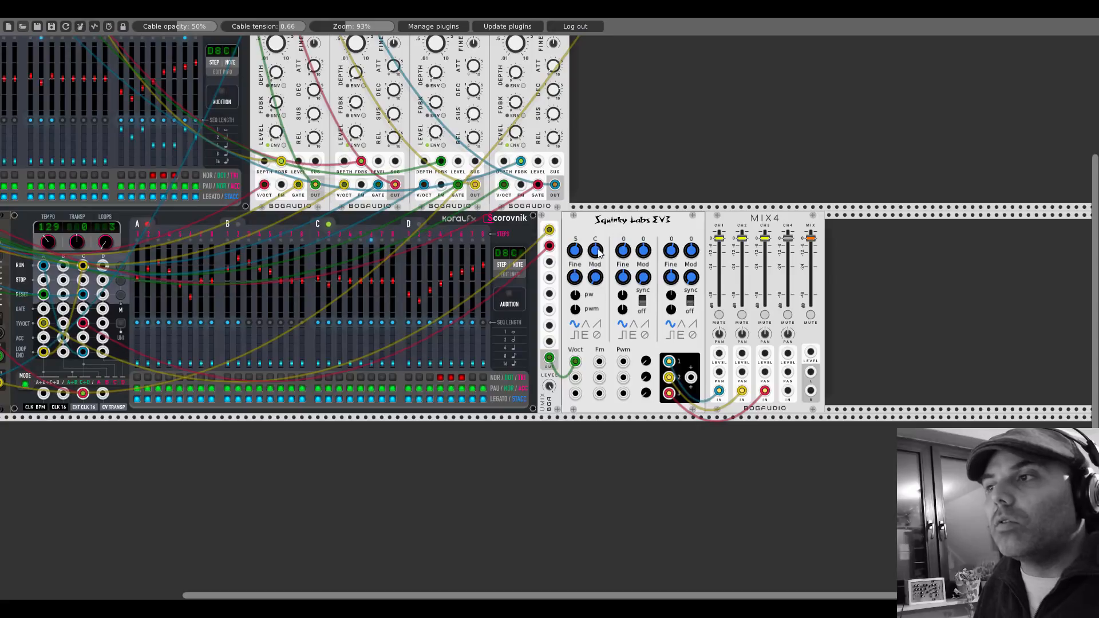
Set EV3's first oscillator to octave 4 on C and its third oscillator to octave 1
left_click_drag(598, 254, 598, 246)
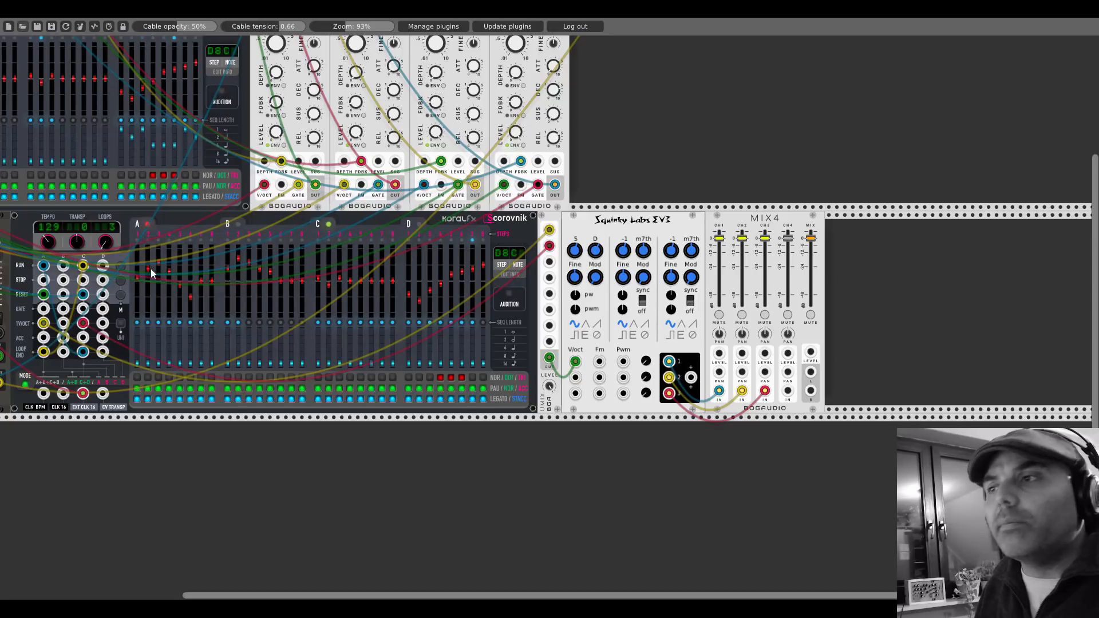
right_click(595, 250)
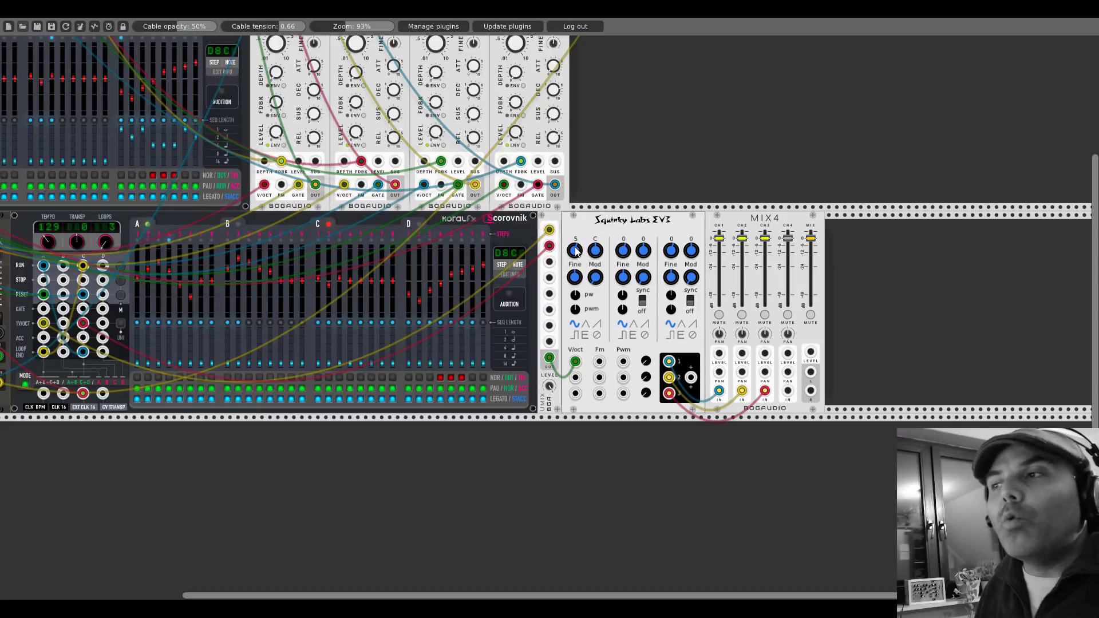
left_click_drag(576, 251, 577, 259)
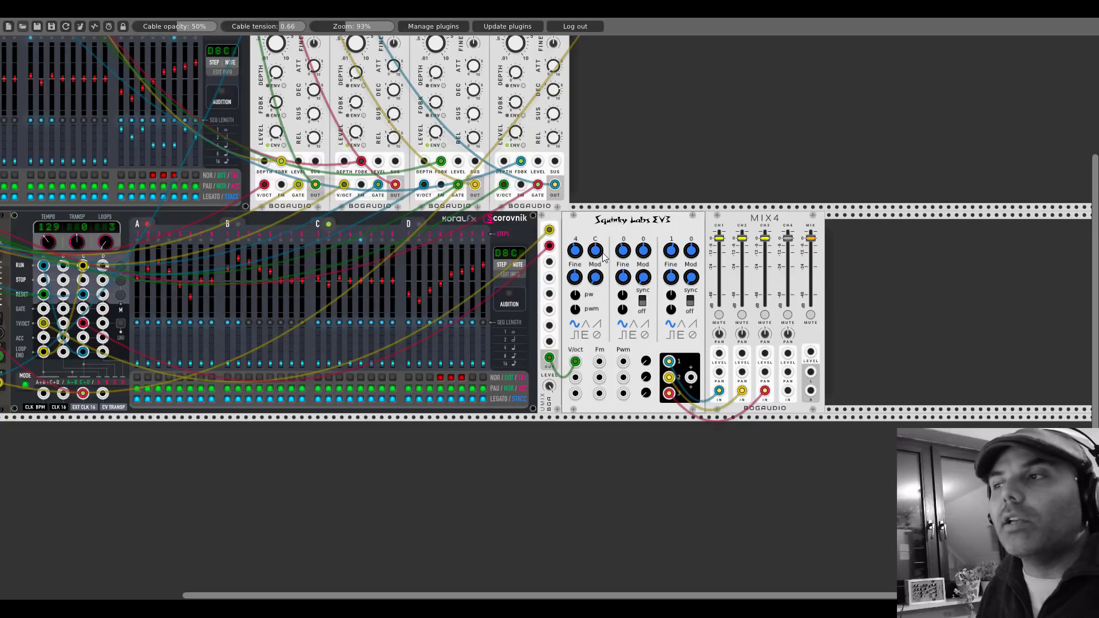
Lower MIX4's three used channel faders and mix fader, pan channels 2 and 3, and tune EV3's second oscillator to a 5th
left_click_drag(716, 246, 810, 242)
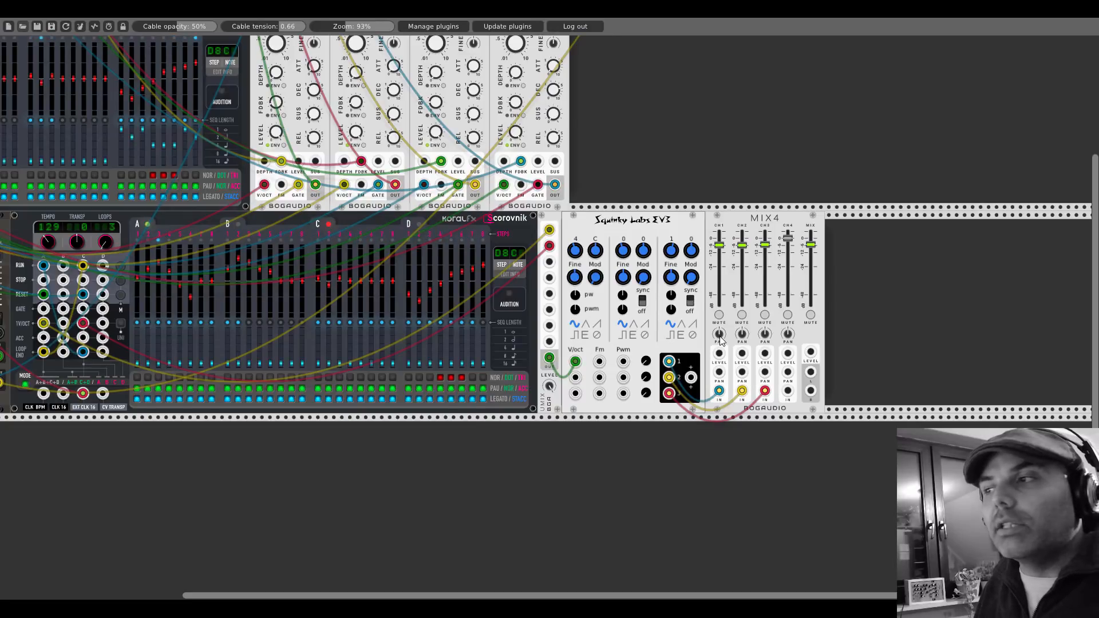
left_click_drag(644, 255, 644, 250)
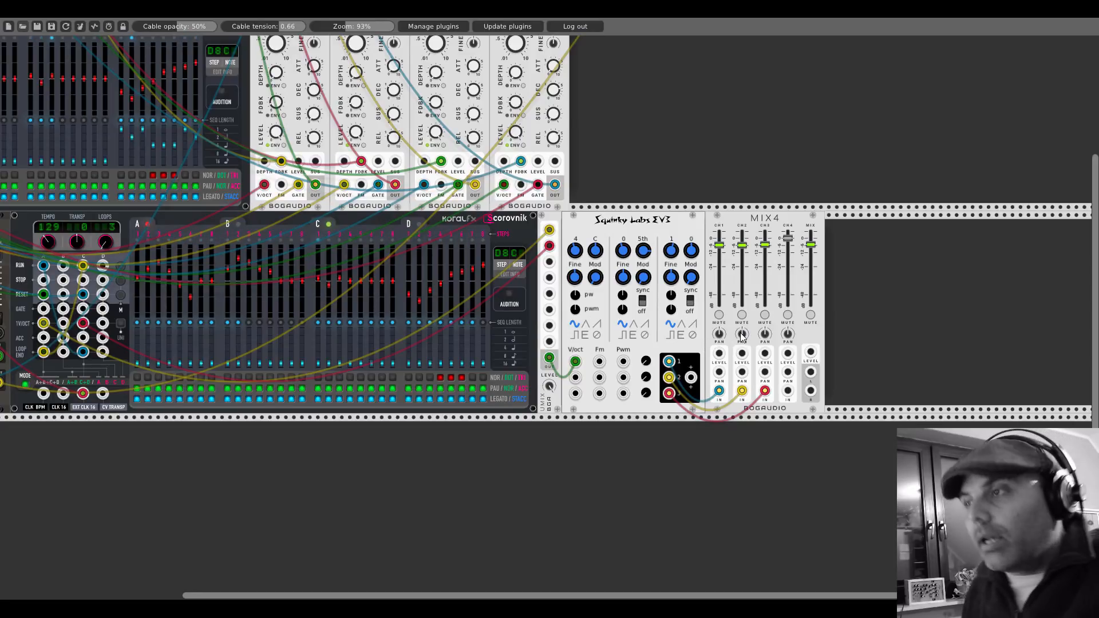
left_click_drag(763, 334, 763, 334)
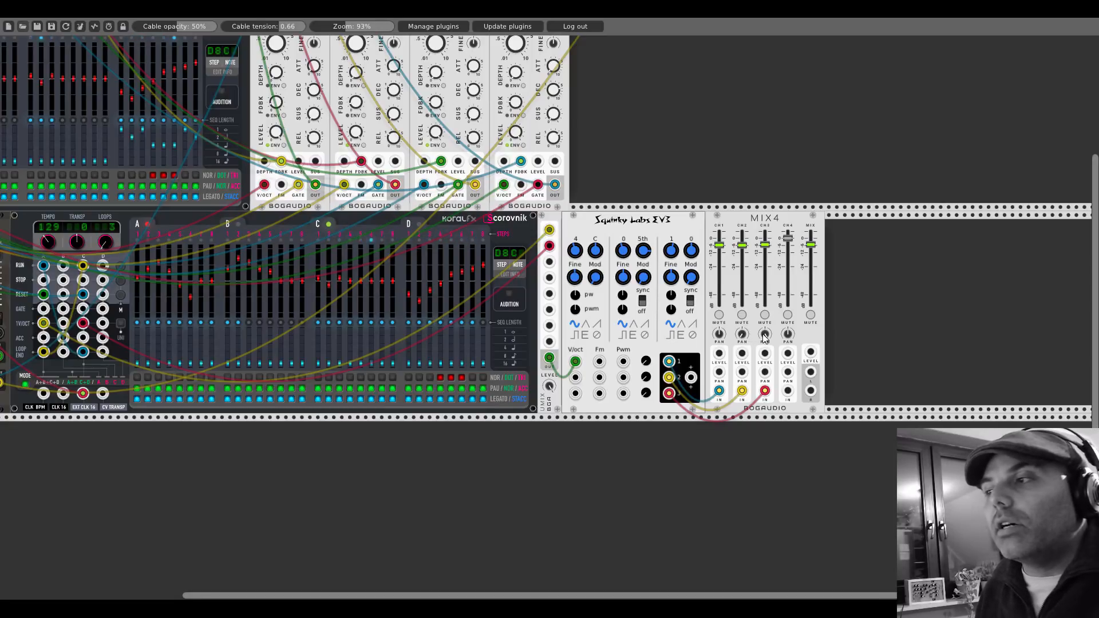
Add the AS Tremolo Stereo FX module directly after MIX4
right_click(885, 273)
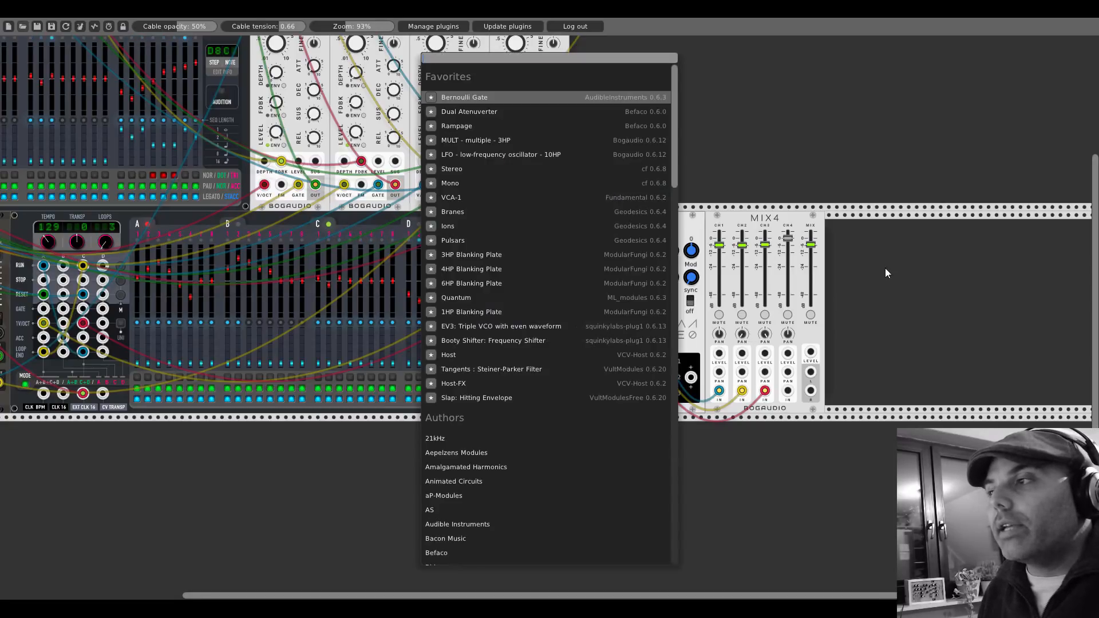
left_click(446, 508)
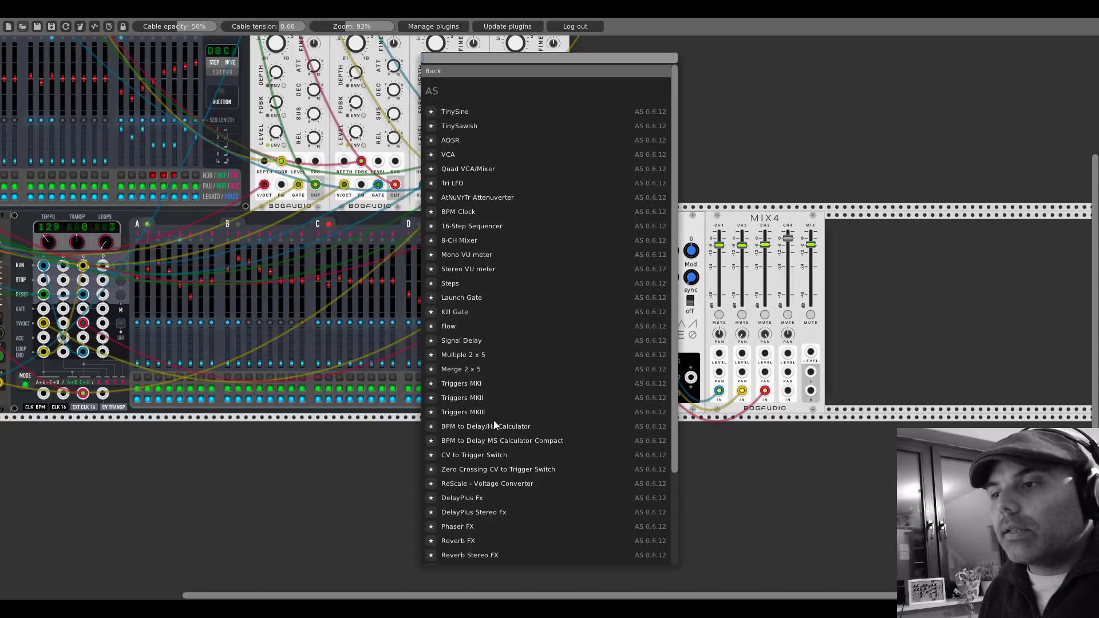
scroll(493, 422, "down", 2)
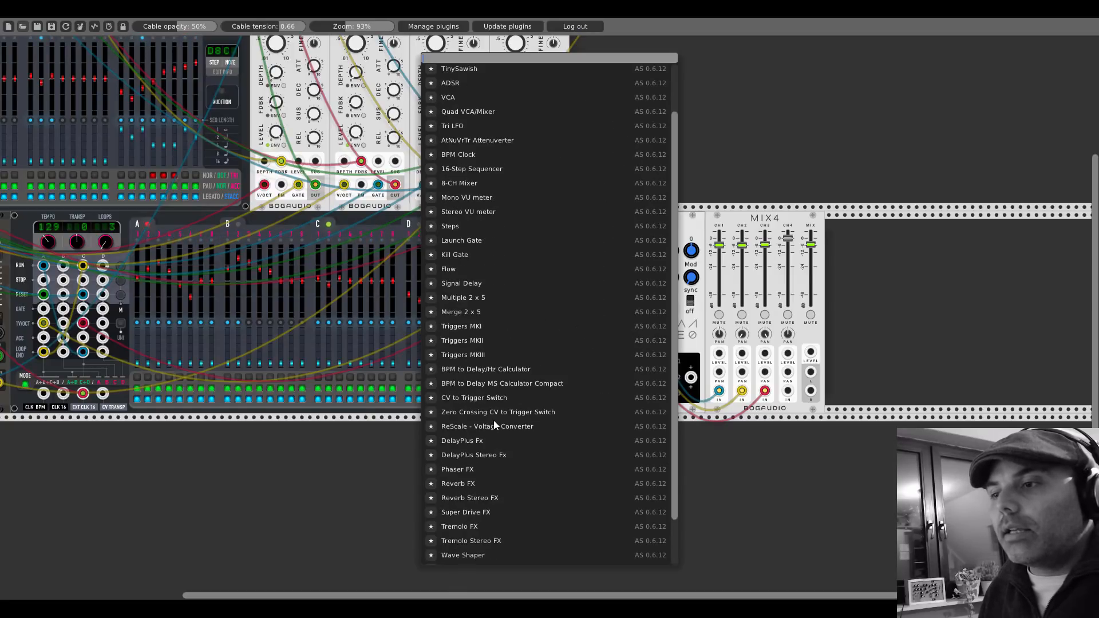
left_click(466, 539)
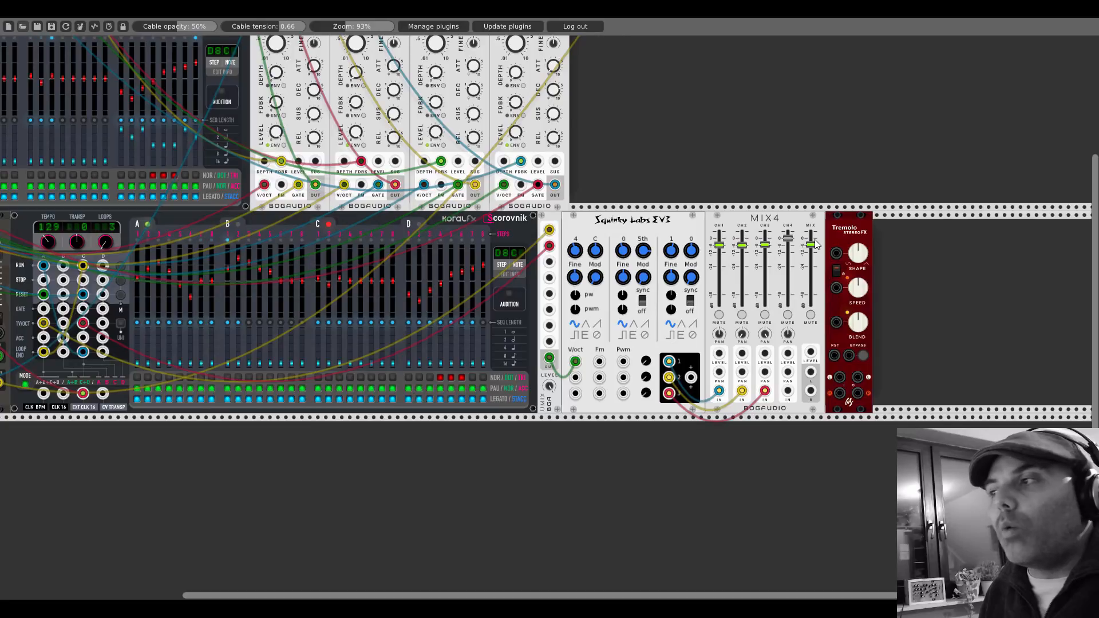
Patch MIX4's stereo output through Tremolo Stereo FX into Mixer channels 6 and 7, and pan those channels left and right
left_click_drag(810, 372, 856, 444)
scroll(855, 373, "up", 8)
scroll(363, 88, "down", 6)
scroll(357, 143, "up", 6)
left_click_drag(331, 140, 331, 198)
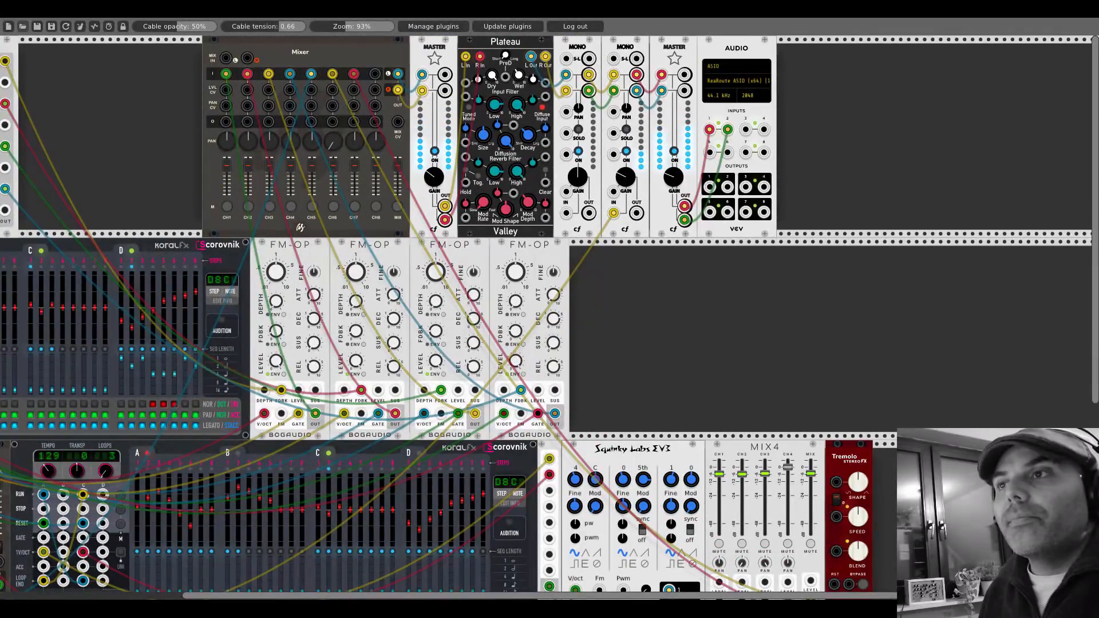
left_click_drag(355, 140, 354, 83)
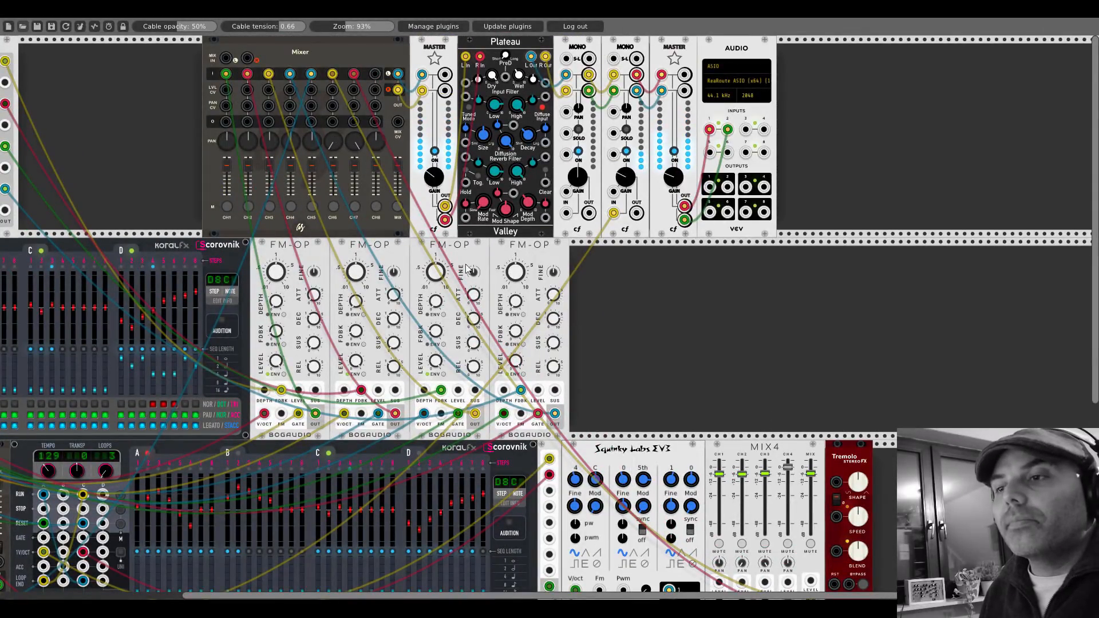
Mute channels 2 to 5 on the Mixer
scroll(924, 253, "down", 2)
scroll(924, 253, "down", 2)
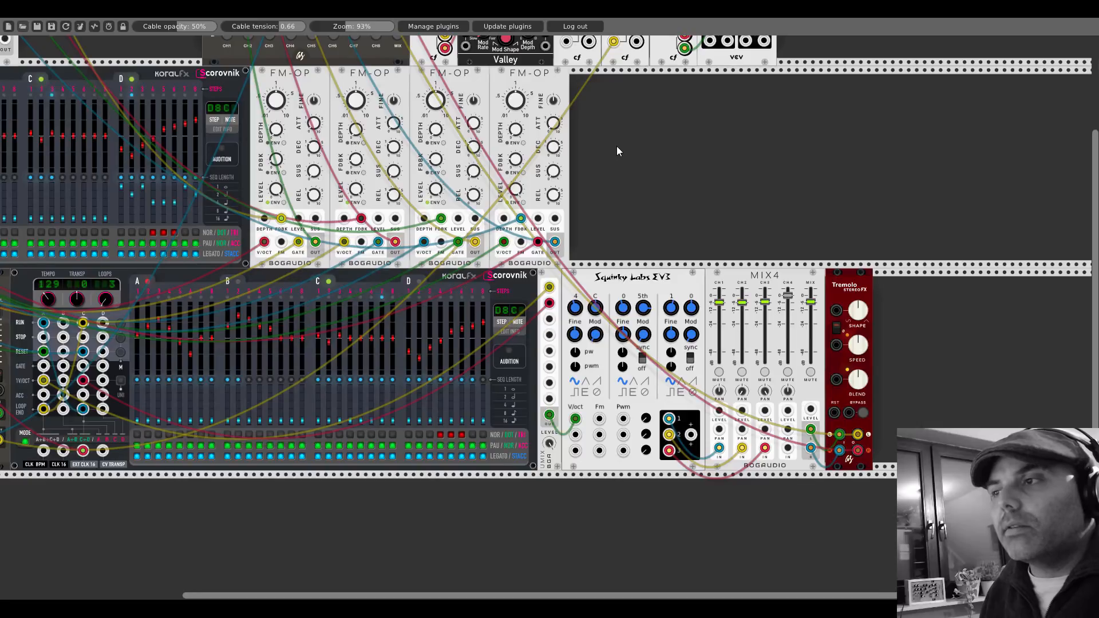
left_click_drag(603, 131, 891, 317)
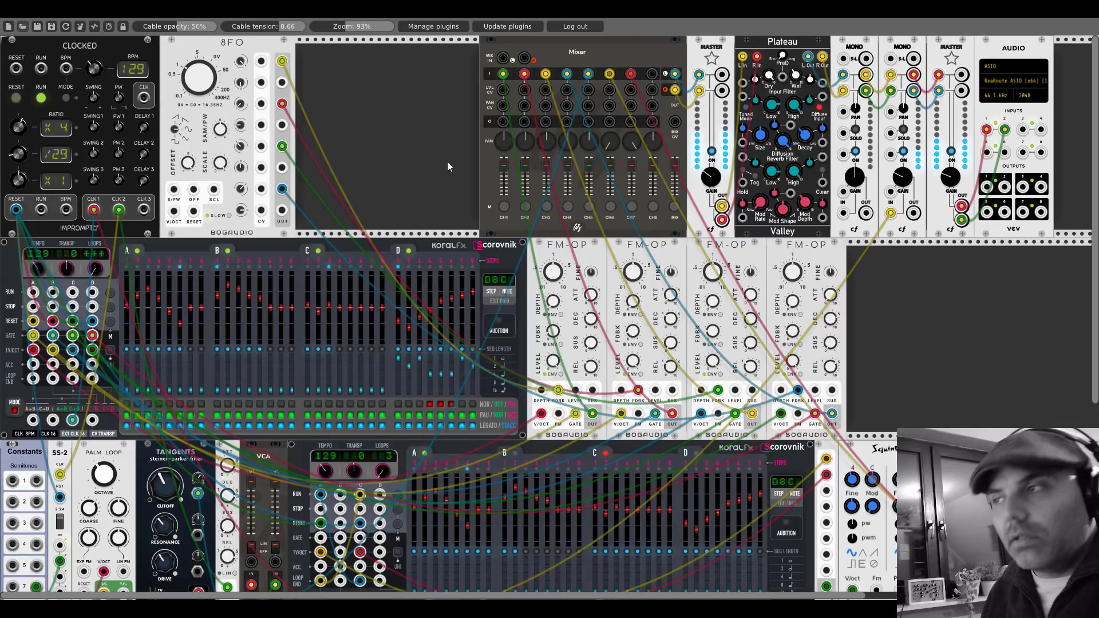
left_click_drag(890, 297, 461, 117)
scroll(461, 116, "down", 1)
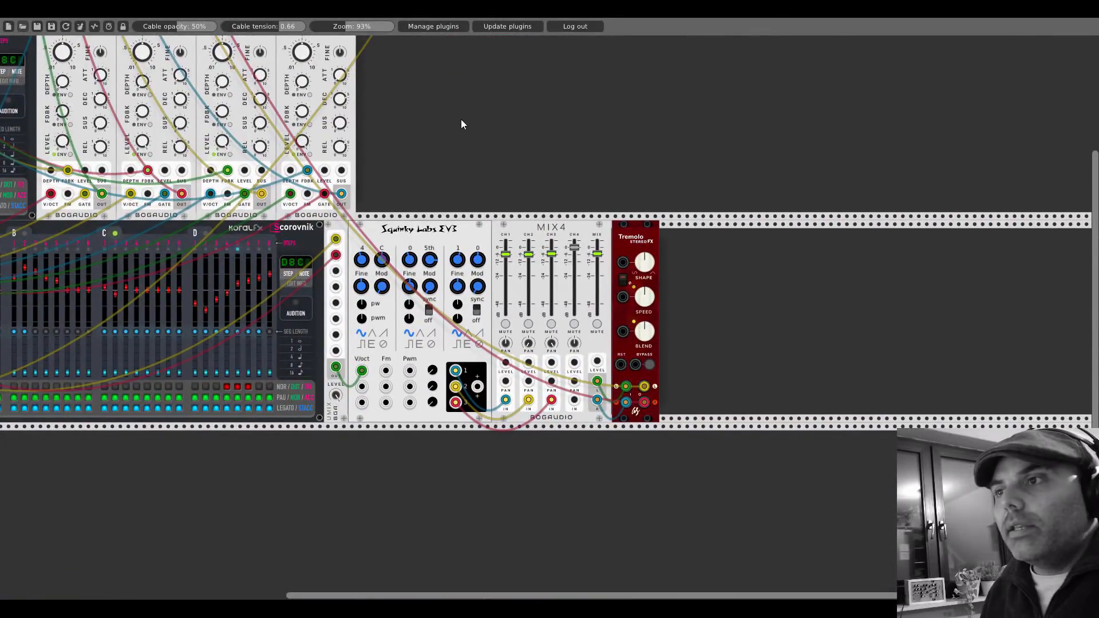
scroll(452, 147, "up", 4)
scroll(449, 147, "up", 4)
scroll(275, 154, "left", 6)
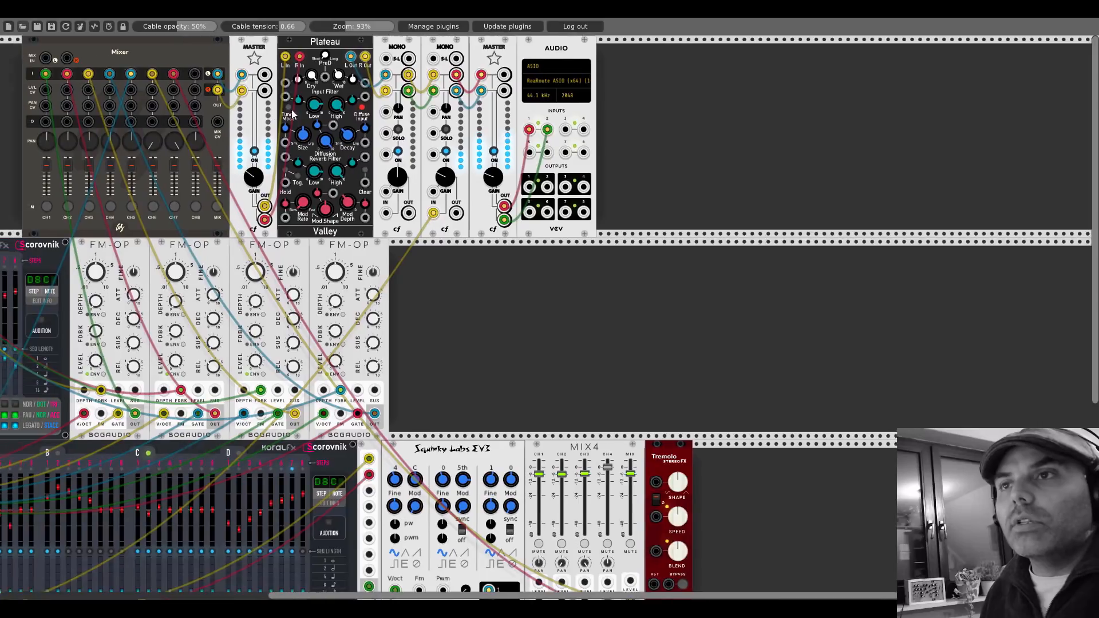
left_click(271, 204)
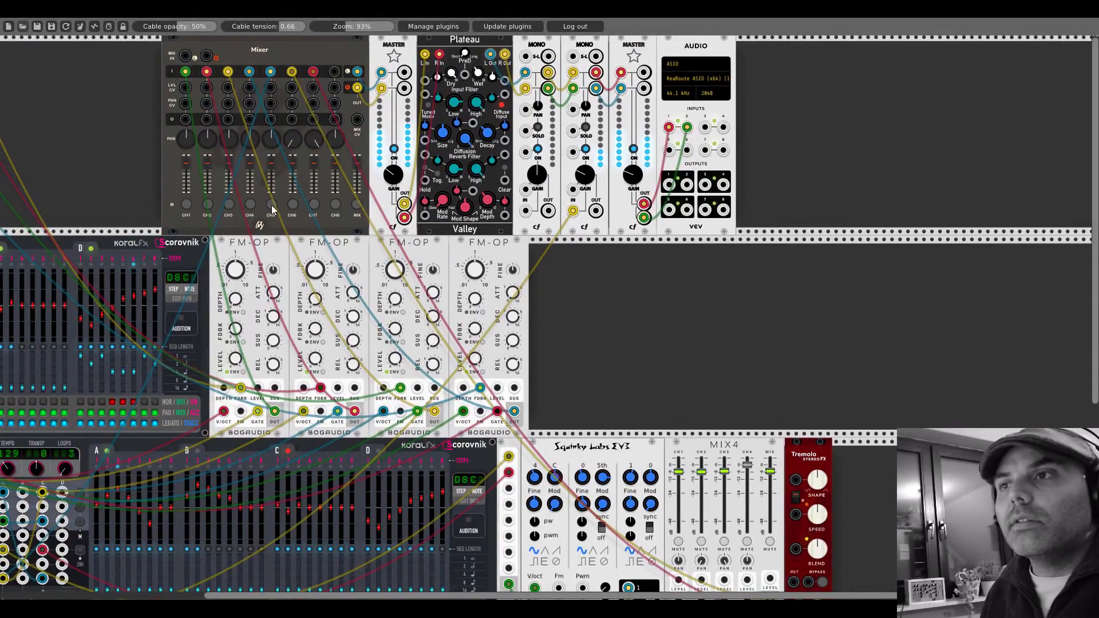
left_click(250, 204)
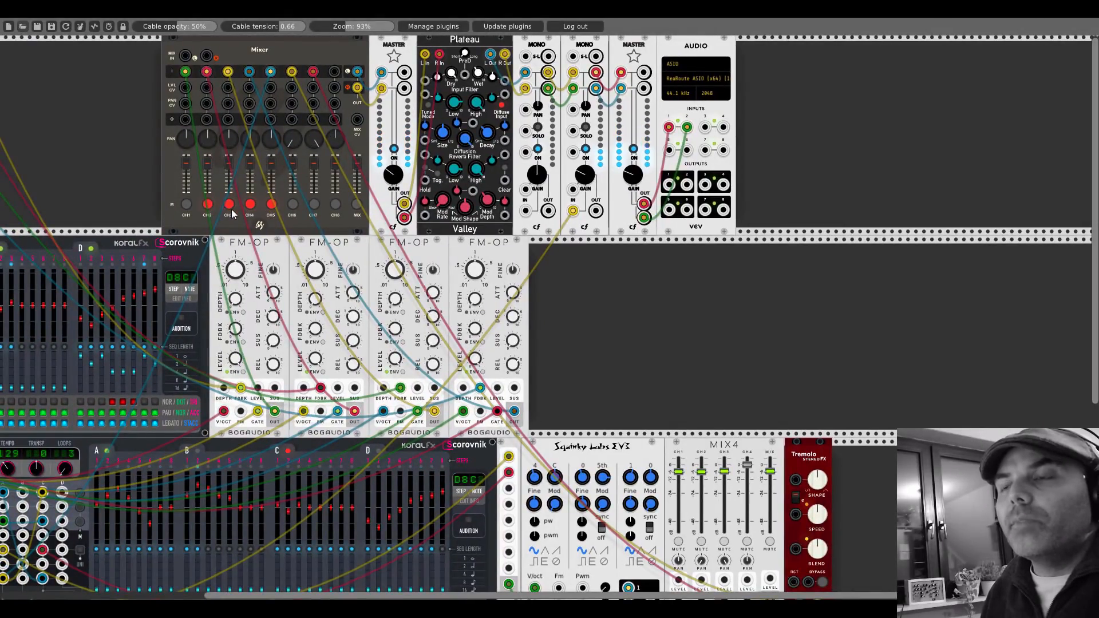
Try EV3's first oscillator at D with the second at a 5th, and restore the C, 5th and octave 1 tuning
scroll(824, 305, "down", 7)
left_click_drag(848, 286, 795, 271)
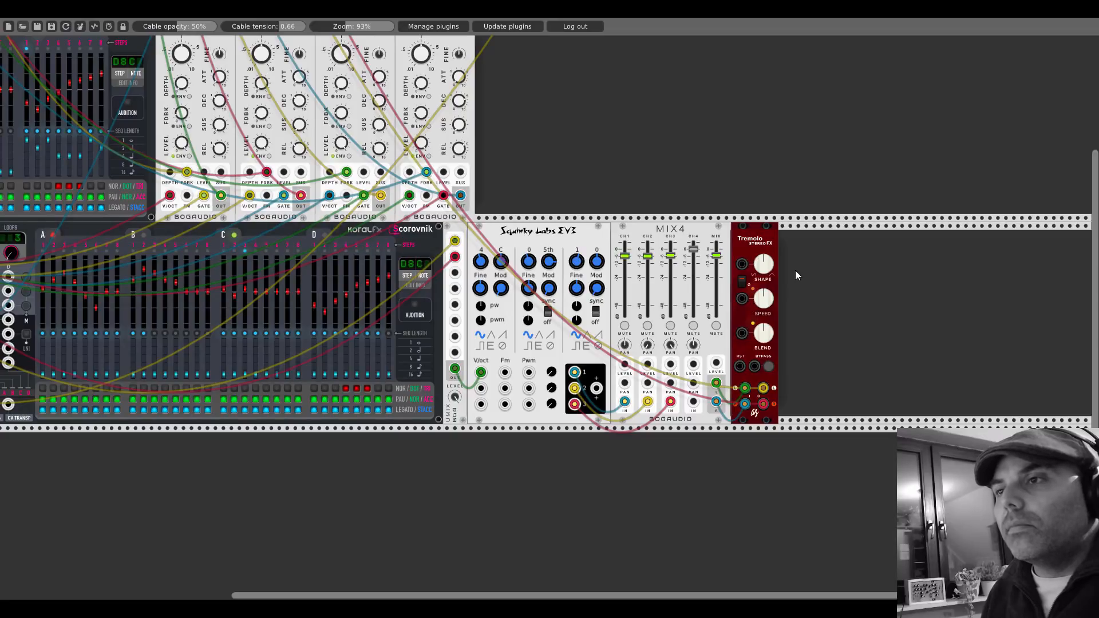
left_click_drag(502, 262, 502, 264)
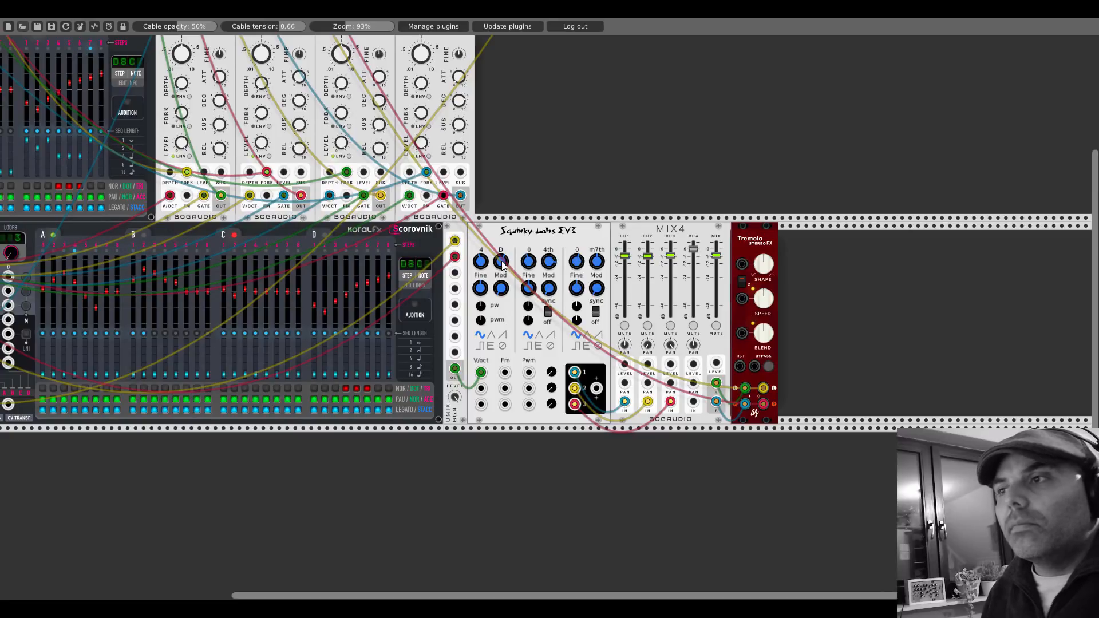
left_click_drag(545, 265, 594, 260)
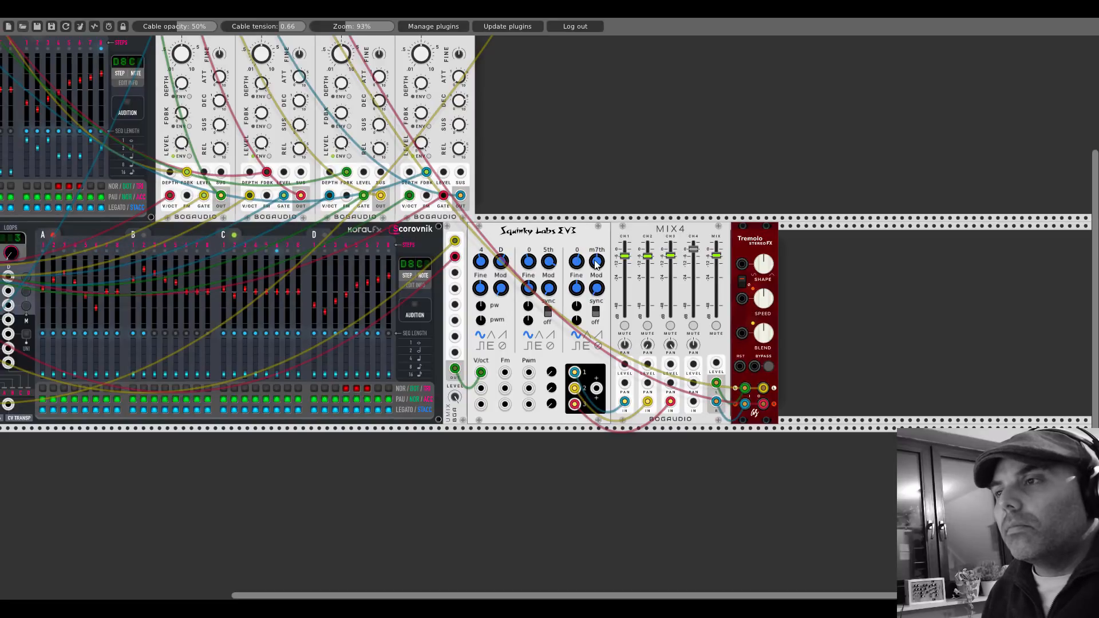
right_click(547, 263)
left_click_drag(507, 262, 548, 259)
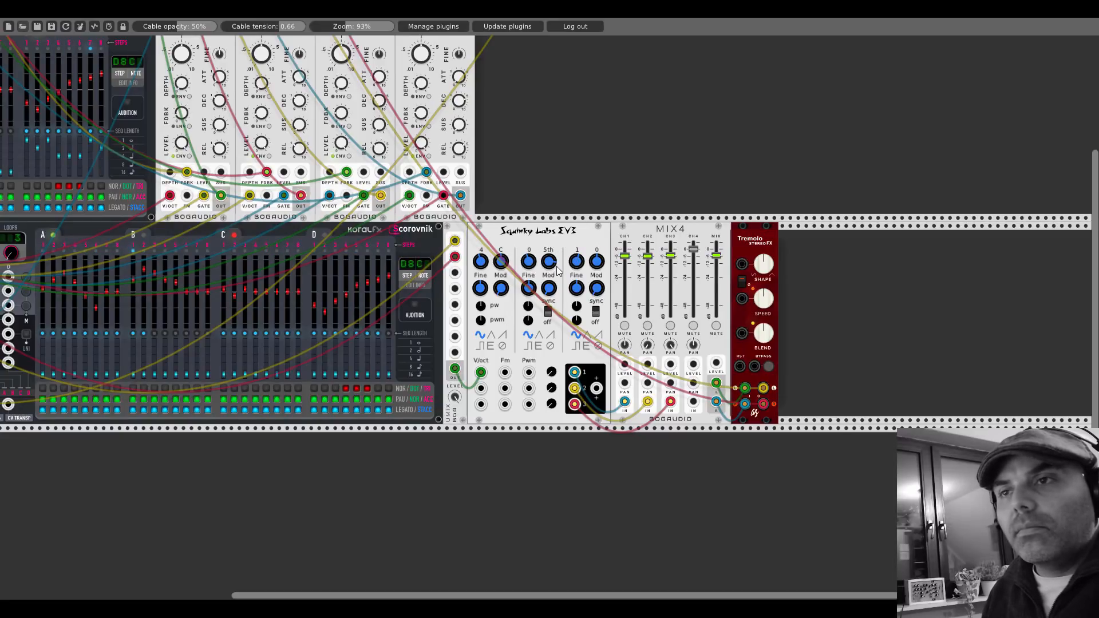
Switch all three EV3 oscillators to the sawtooth waveform
left_click(503, 334)
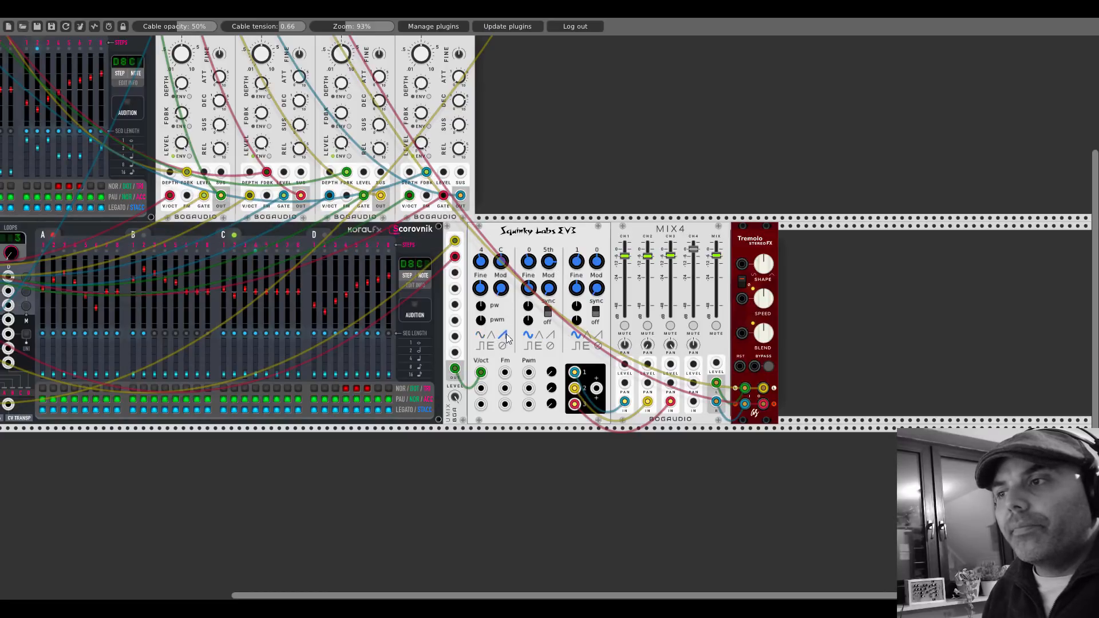
left_click(598, 336)
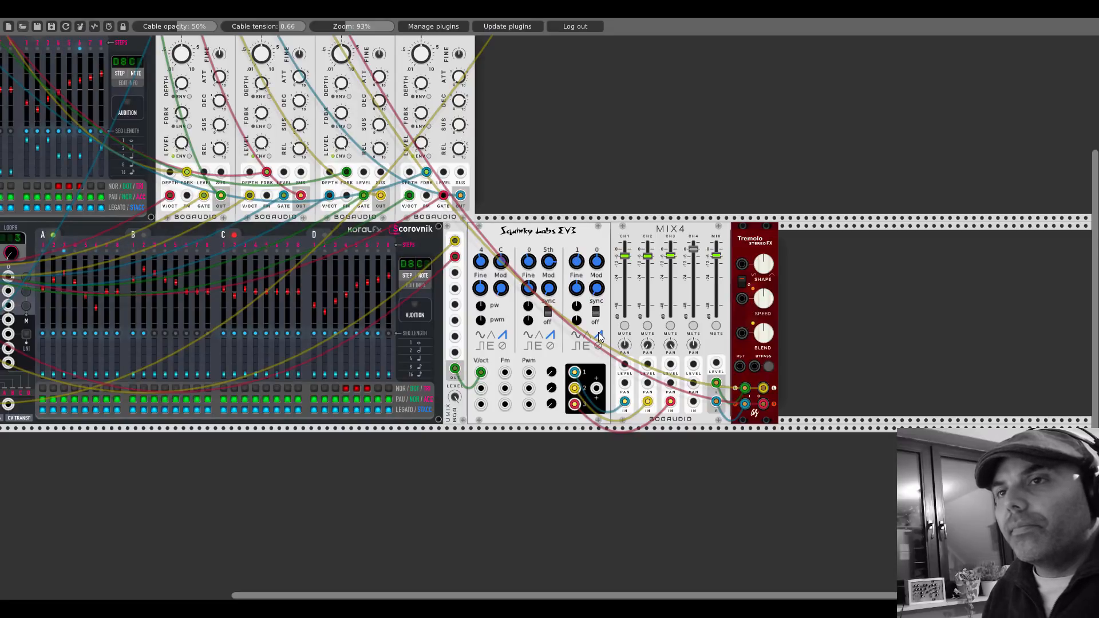
Patch Clocked's CLK 3 to the copied Scorovnik's EXT CLK 16 input and set Clocked's third ratio to x 8
left_click_drag(515, 121, 944, 293)
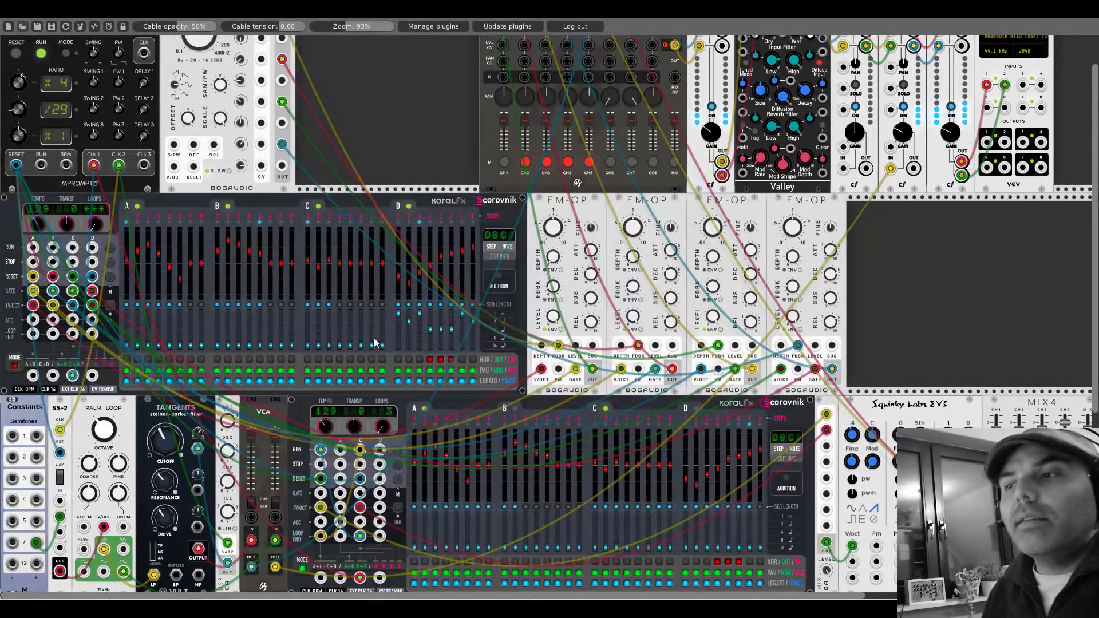
scroll(358, 436, "down", 2)
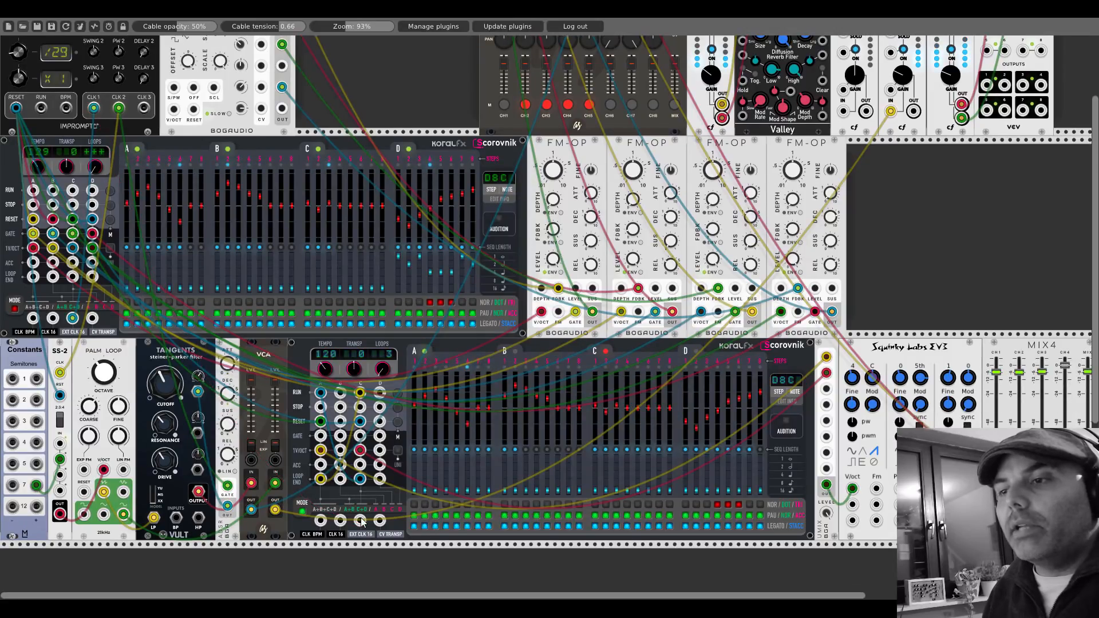
scroll(362, 527, "up", 4)
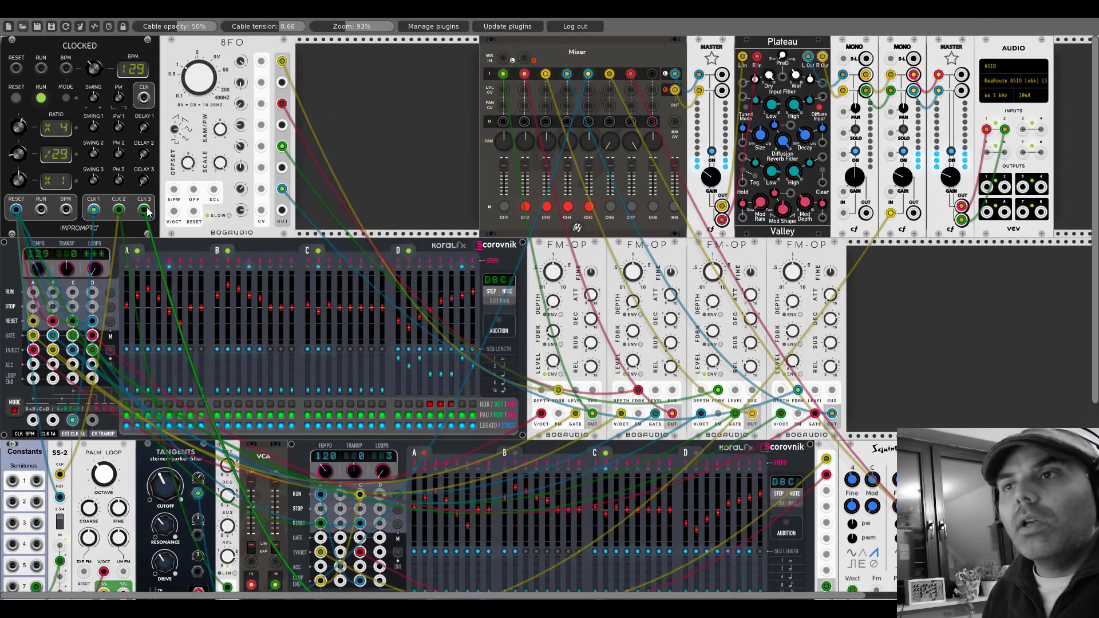
left_click_drag(18, 181, 19, 125)
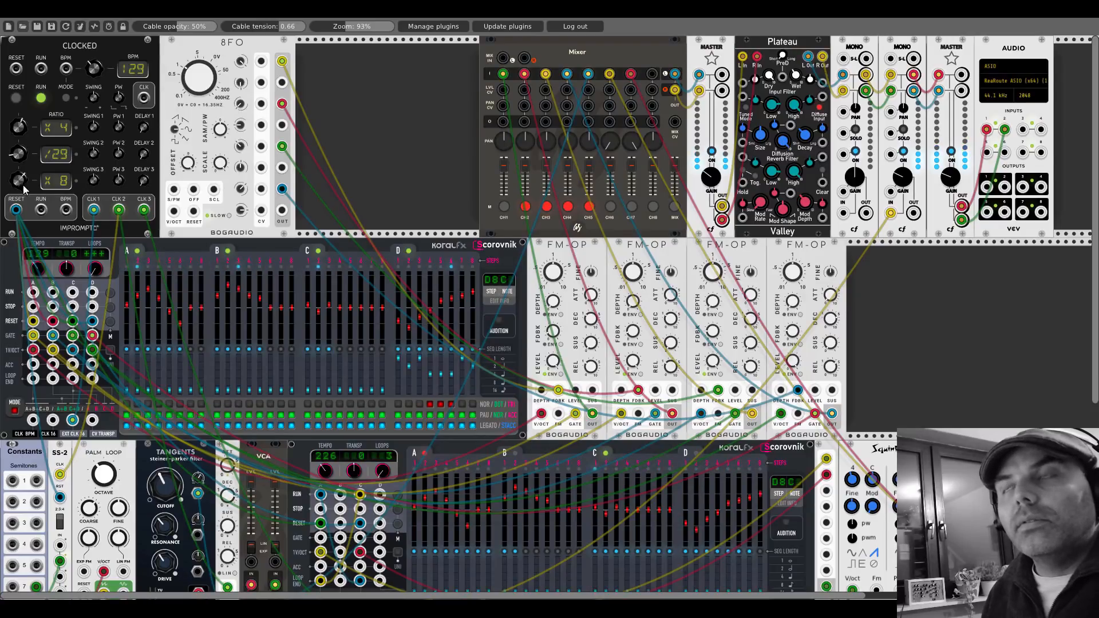
Unplug the Stereo Tremolo's input and output cables and move MIX4 up beside the last FM-OP
left_click_drag(922, 344, 421, 202)
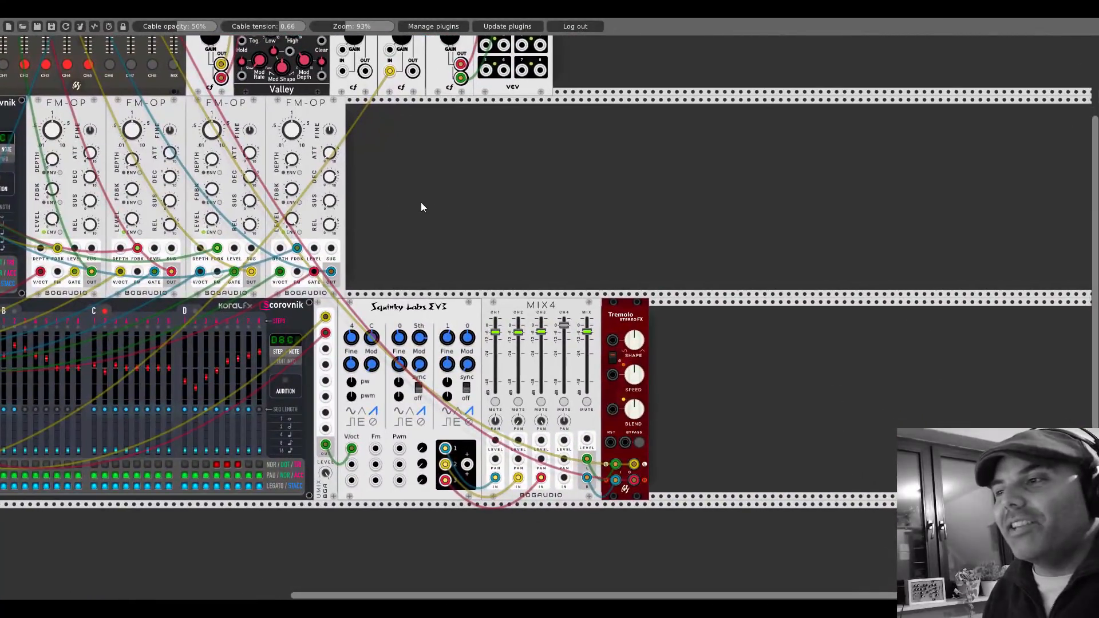
left_click_drag(608, 210, 549, 150)
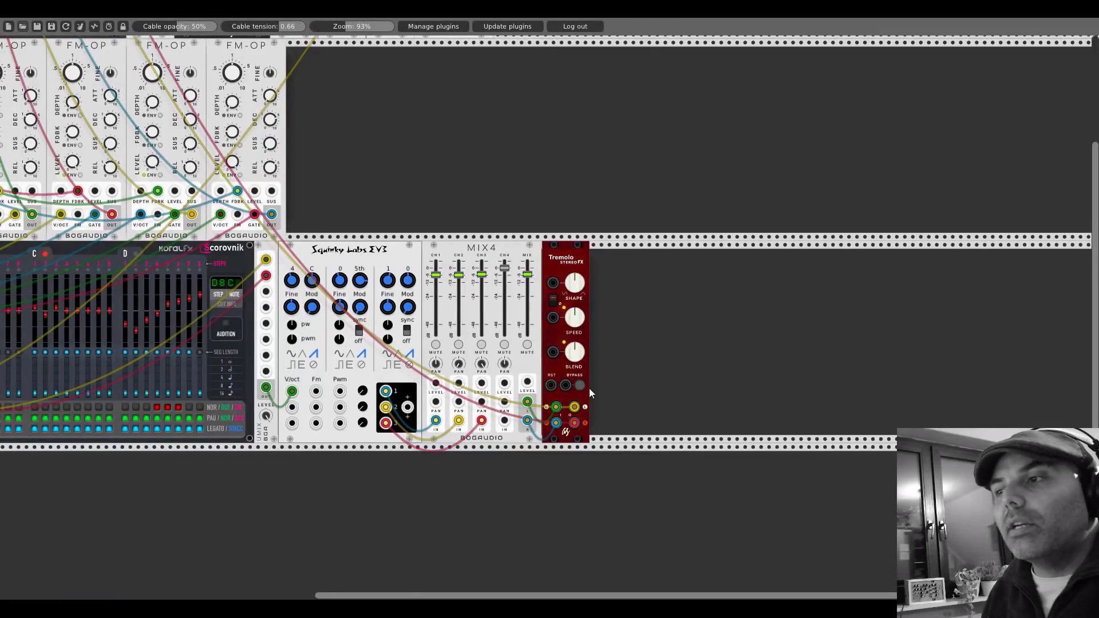
right_click(574, 407)
right_click(574, 423)
right_click(556, 422)
scroll(490, 234, "up", 3)
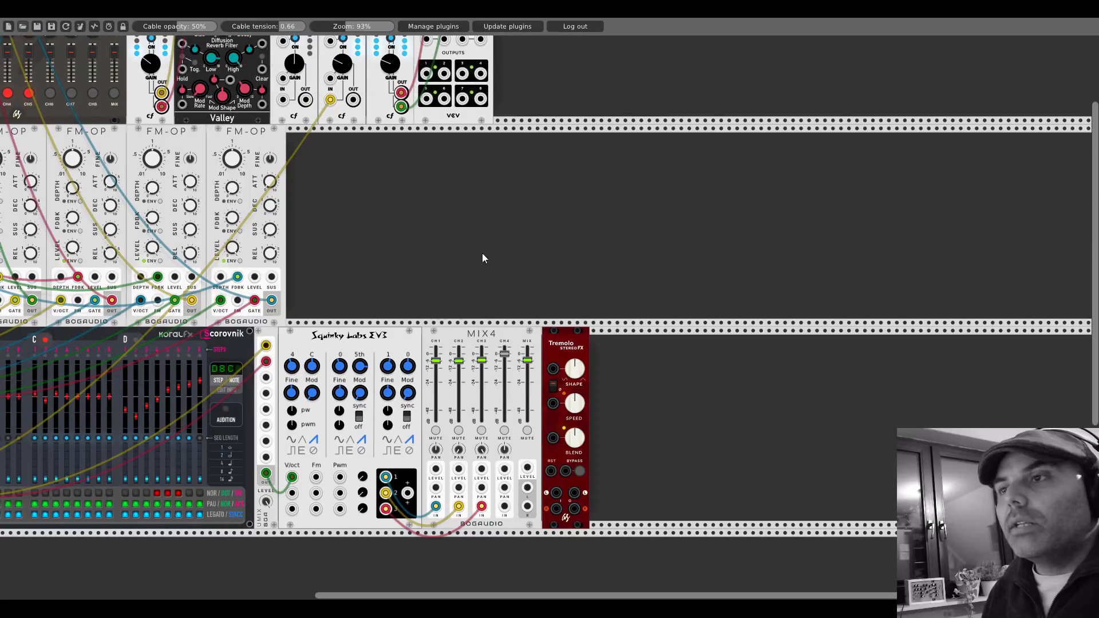
left_click_drag(479, 339, 324, 208)
Add a second Plateau reverb module in the empty space beside MIX4
right_click(455, 194)
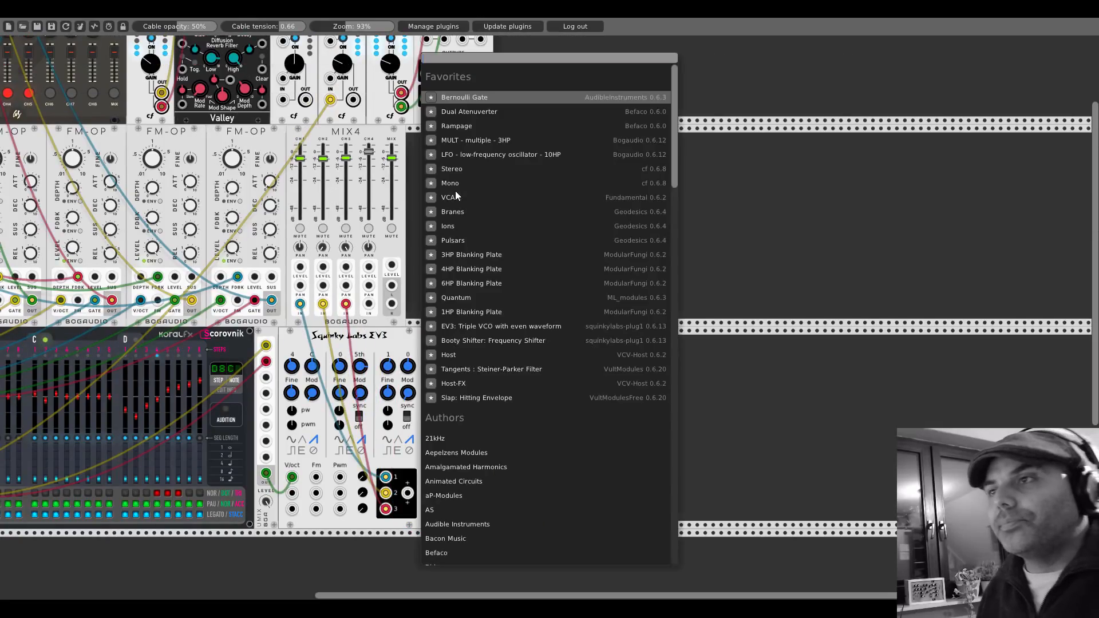
type("platea")
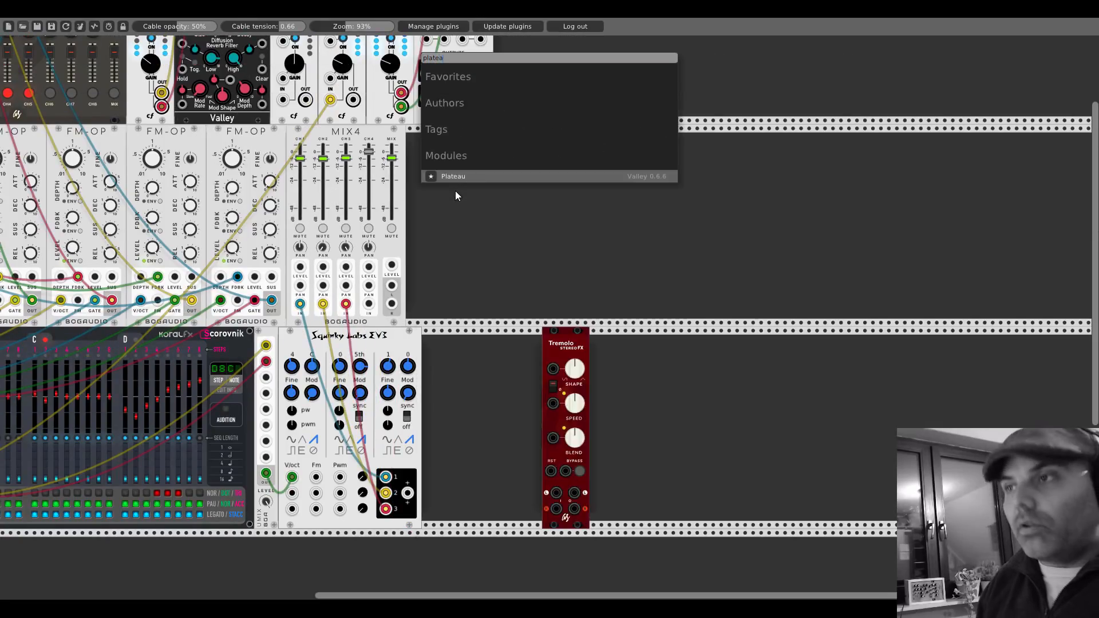
left_click(457, 174)
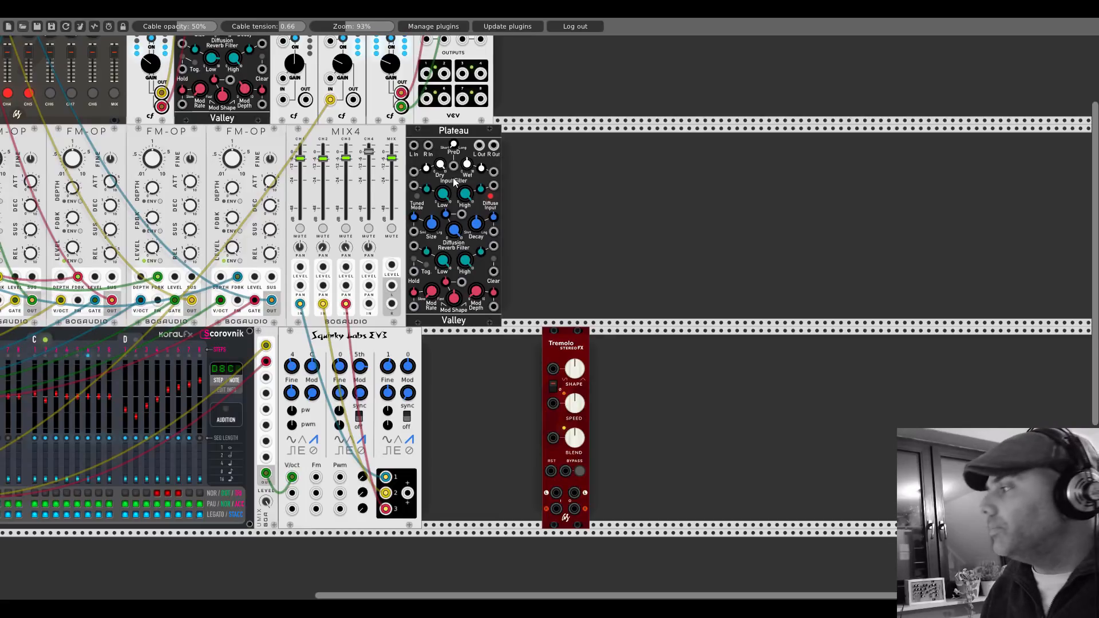
Patch MIX4's left and right outputs into the new Plateau, and its outputs to Mixer channels 6 and 7
left_click_drag(391, 285, 413, 146)
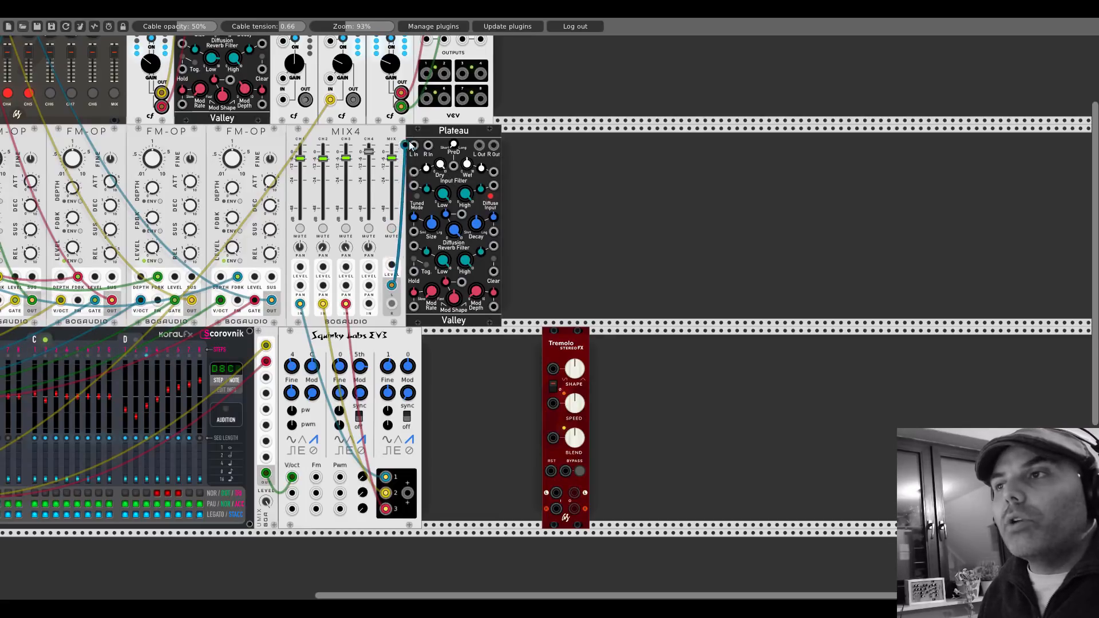
left_click_drag(392, 303, 428, 145)
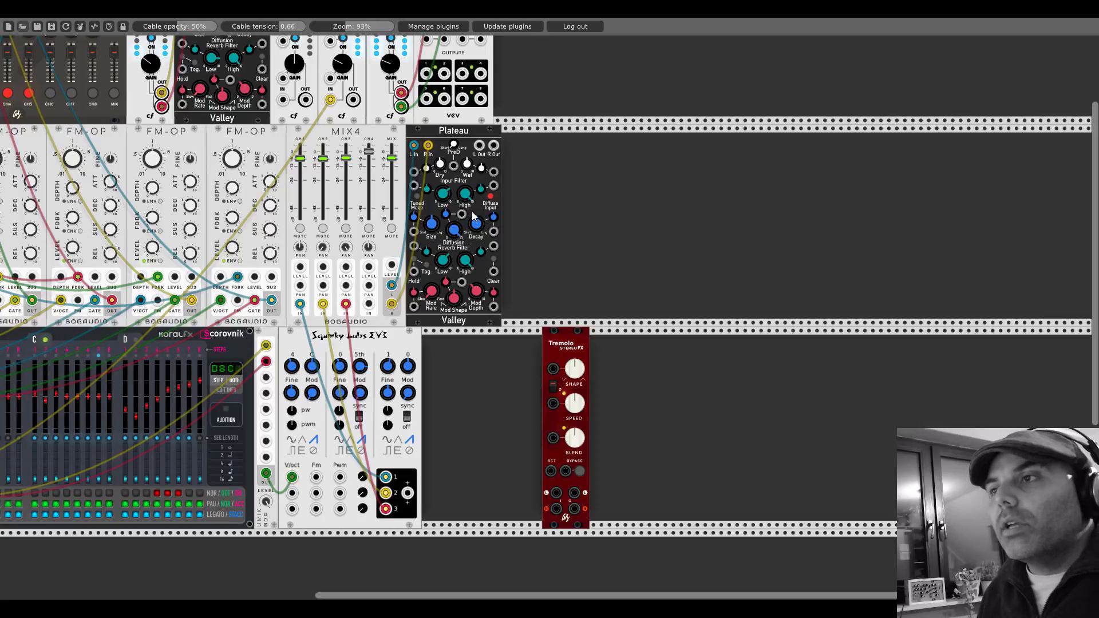
left_click_drag(479, 145, 198, 173)
left_click_drag(488, 258, 494, 260)
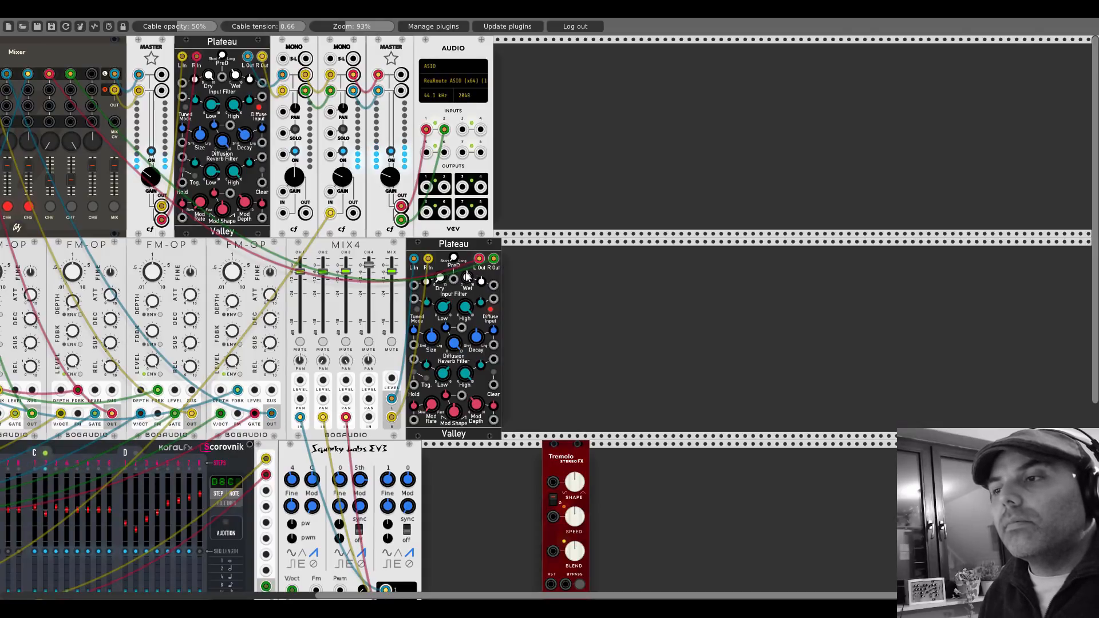
Switch all three EV3 oscillators to the sine waveform
left_click_drag(517, 188, 923, 109)
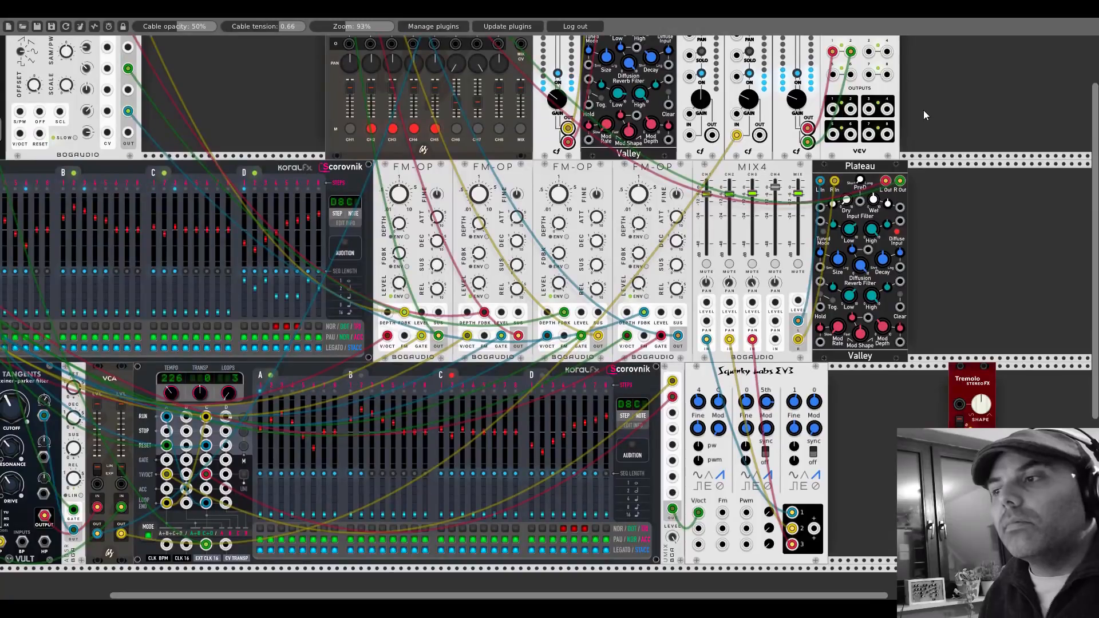
scroll(922, 109, "down", 3)
left_click(697, 389)
left_click(745, 389)
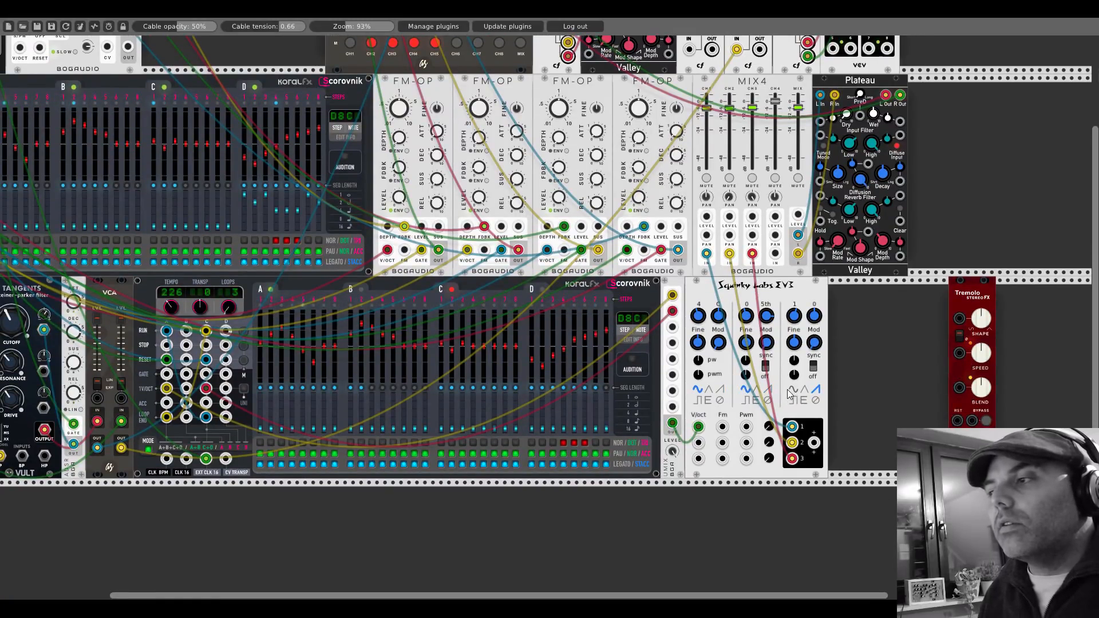
left_click(791, 391)
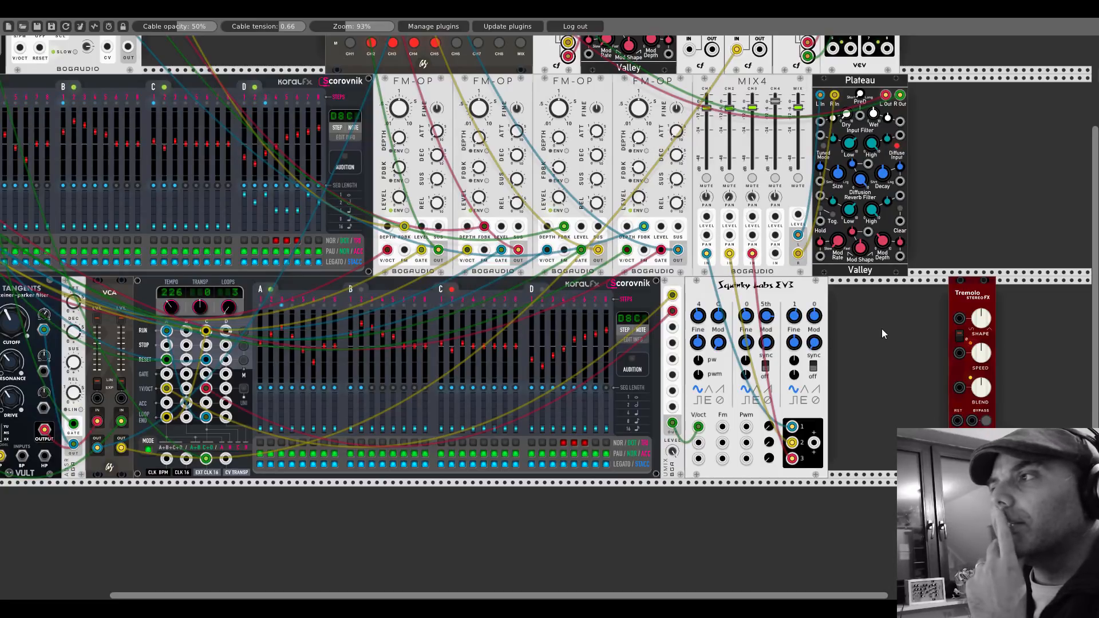
Move the Tremolo beside the new Plateau and insert it between Plateau's stereo outputs and the Mixer
left_click_drag(985, 300, 947, 100)
scroll(947, 157, "up", 2)
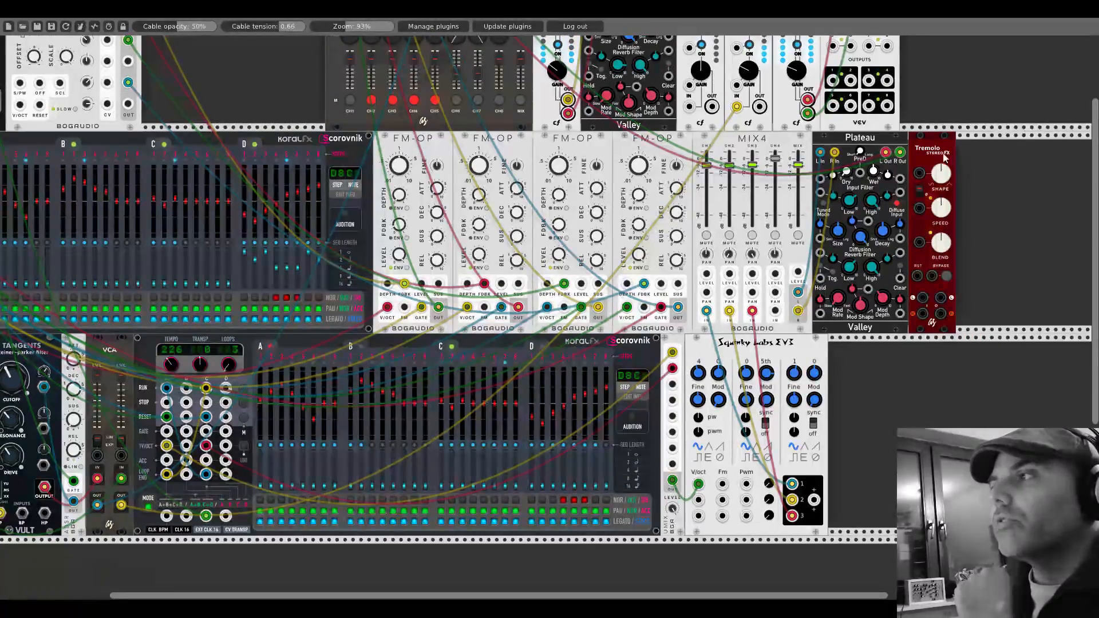
left_click_drag(899, 152, 940, 313)
left_click_drag(885, 153, 922, 293)
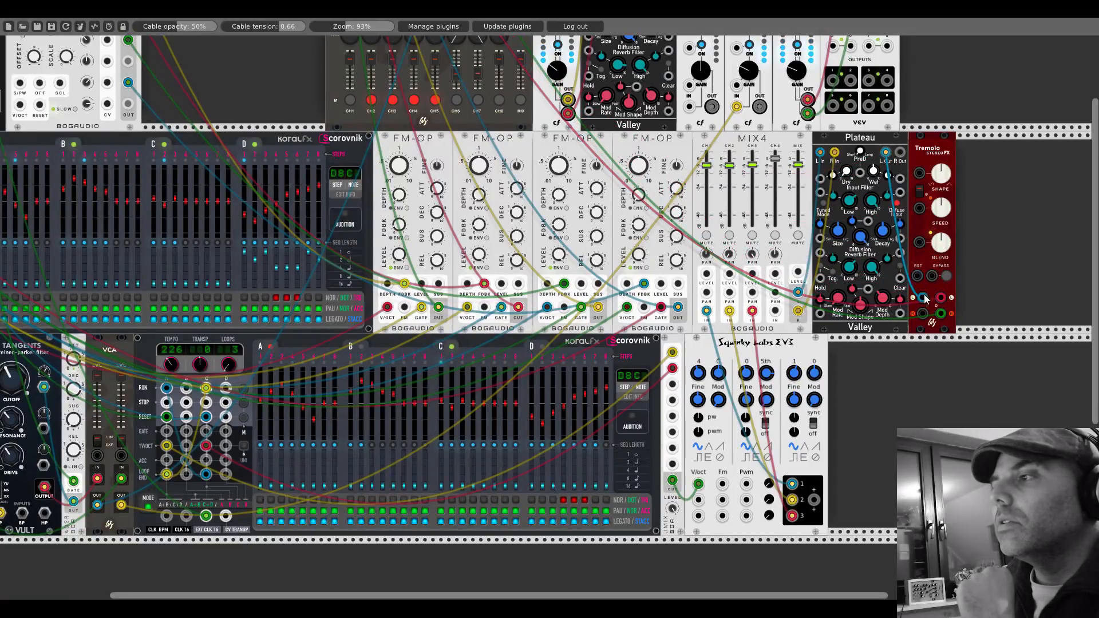
left_click_drag(900, 153, 922, 314)
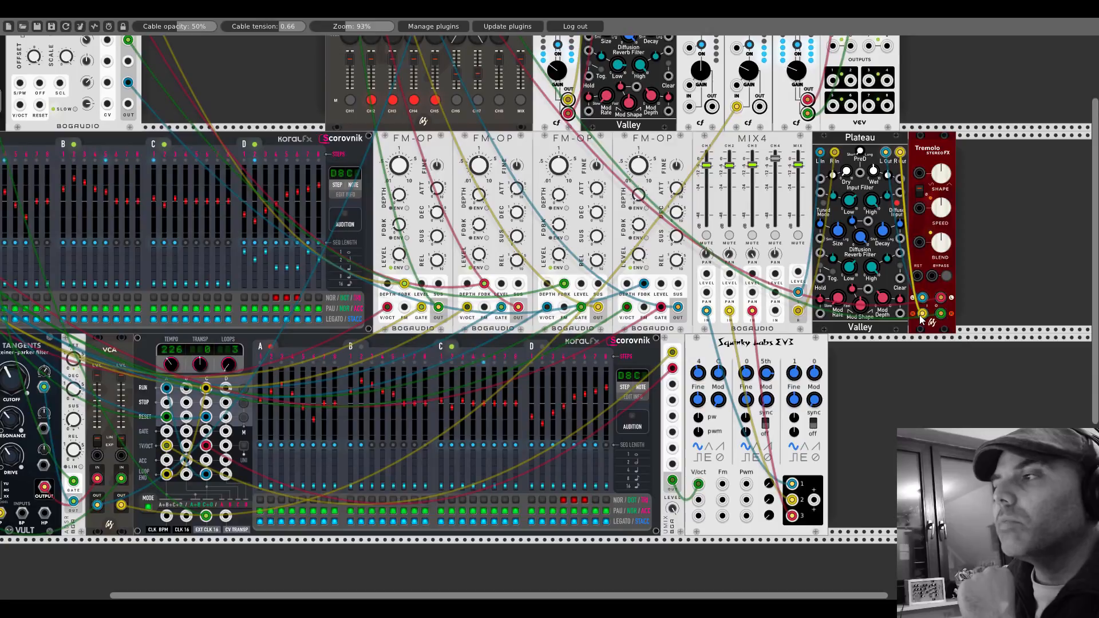
Mute Mixer channel 1 and add a VCA-1 module beside the Tremolo
left_click_drag(969, 152, 810, 246)
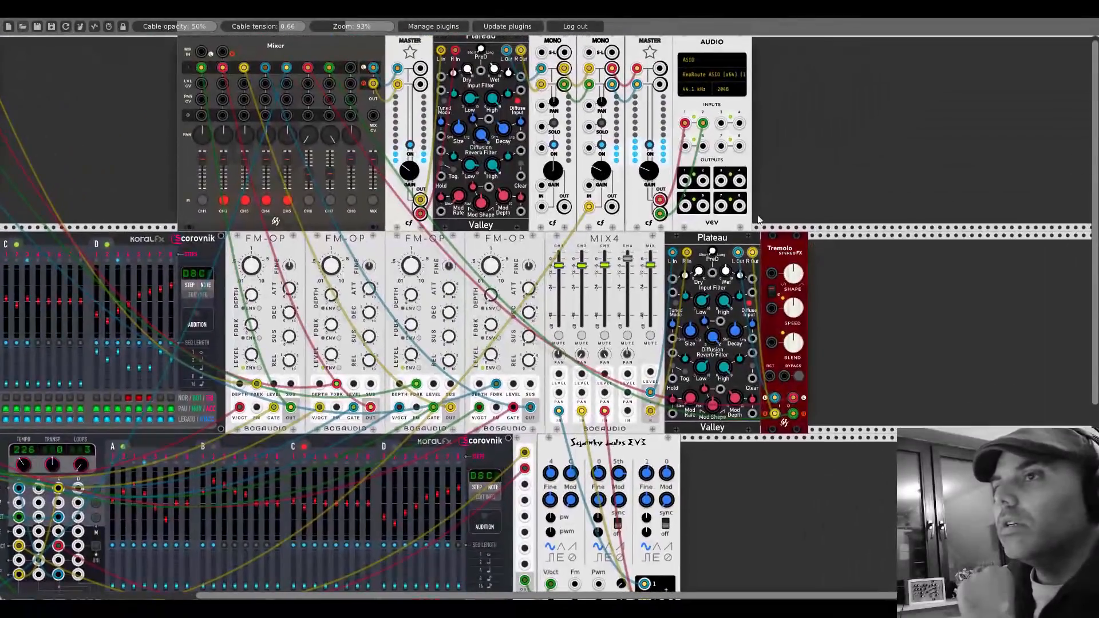
left_click(201, 201)
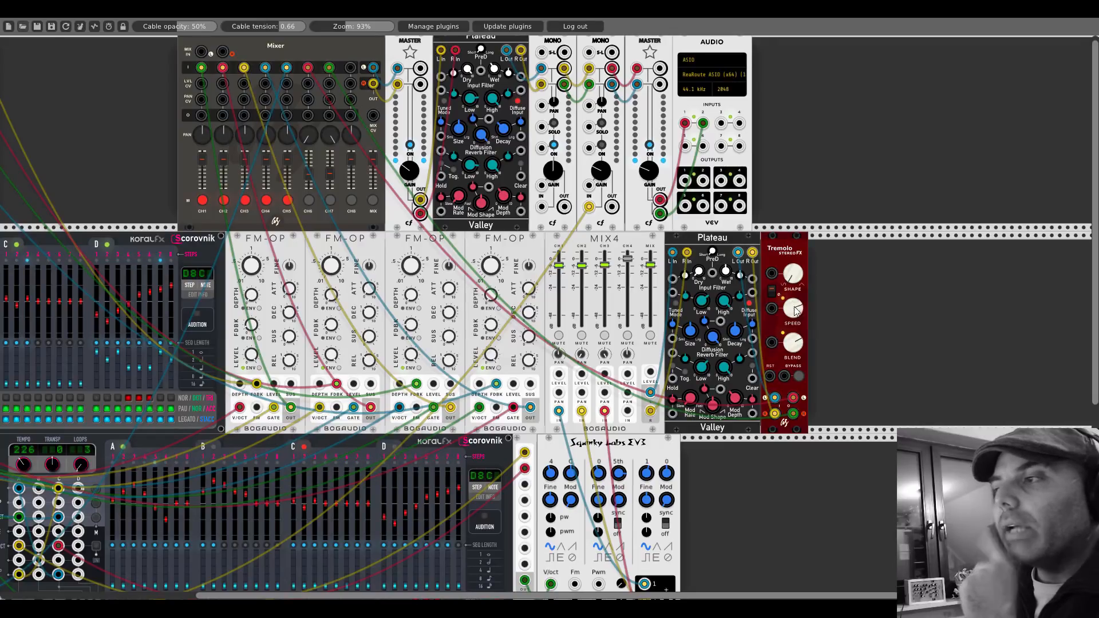
right_click(826, 248)
left_click(492, 197)
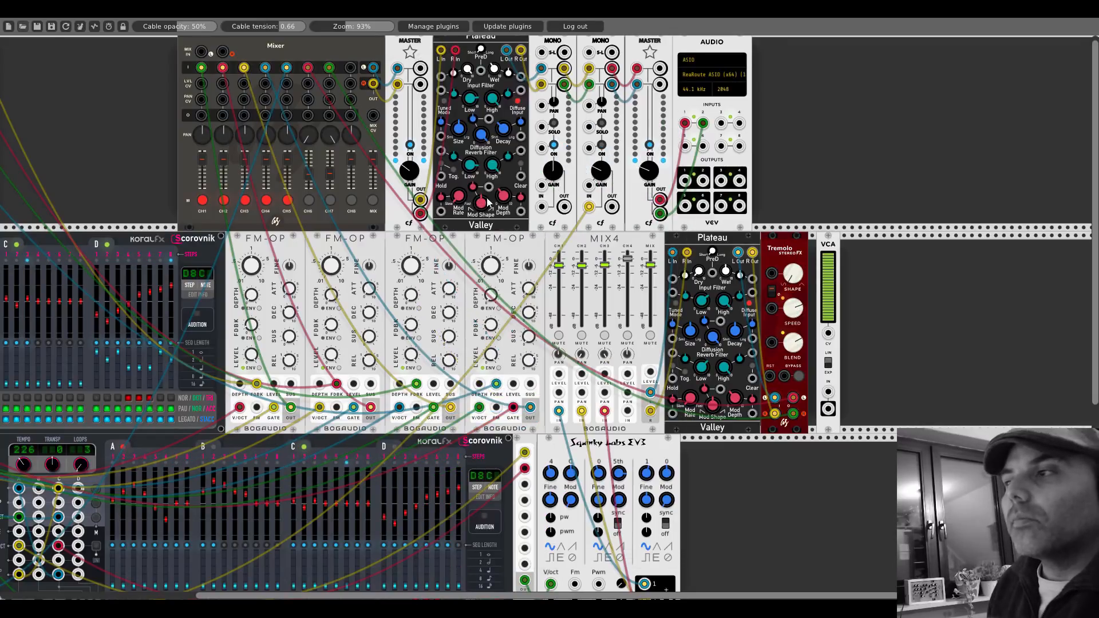
Patch an 8FO output through the VCA-1 at reduced level into the Tremolo's Speed CV input
left_click_drag(147, 110, 367, 105)
left_click_drag(221, 72, 880, 388)
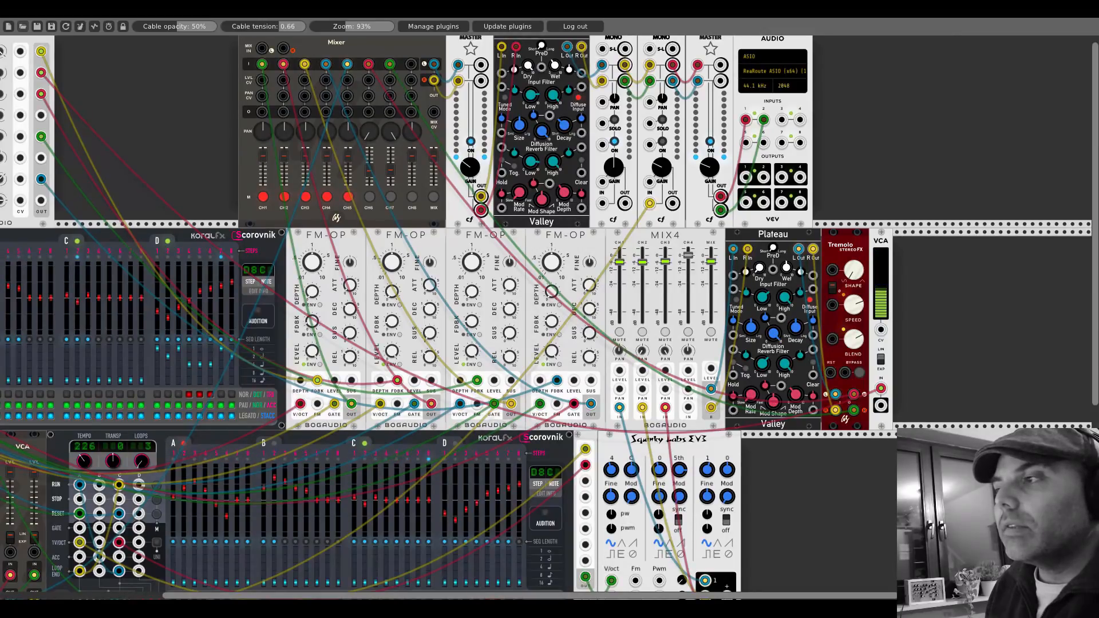
left_click_drag(881, 405, 833, 309)
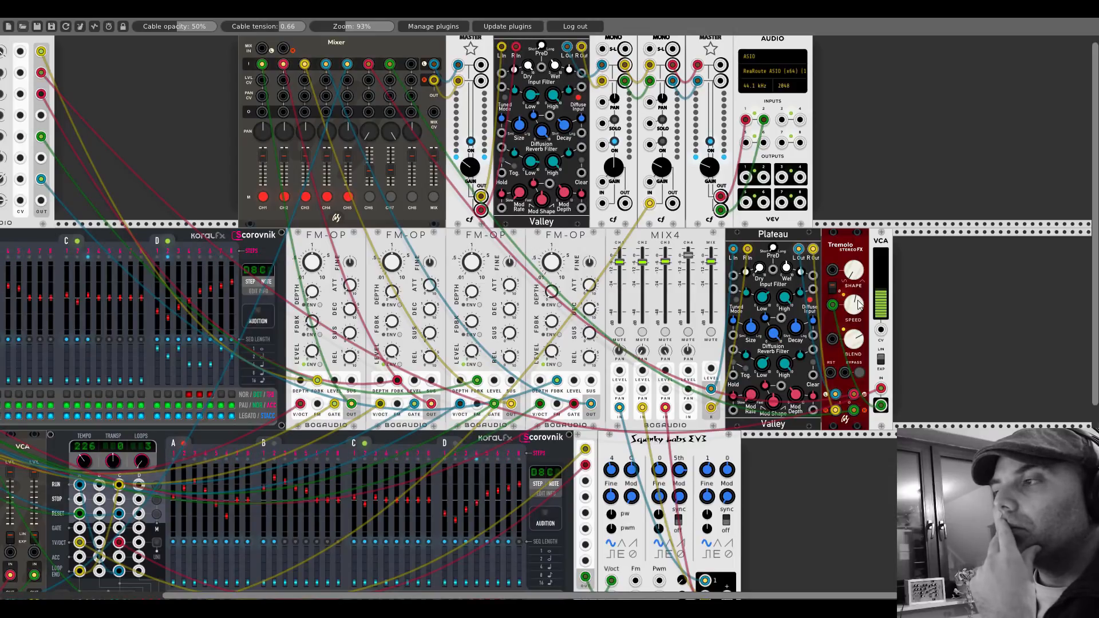
Unmute channels 1 to 5 on the Mixer
left_click_drag(191, 89, 292, 152)
left_click(377, 207)
left_click(398, 206)
left_click(418, 207)
left_click(440, 206)
left_click(460, 207)
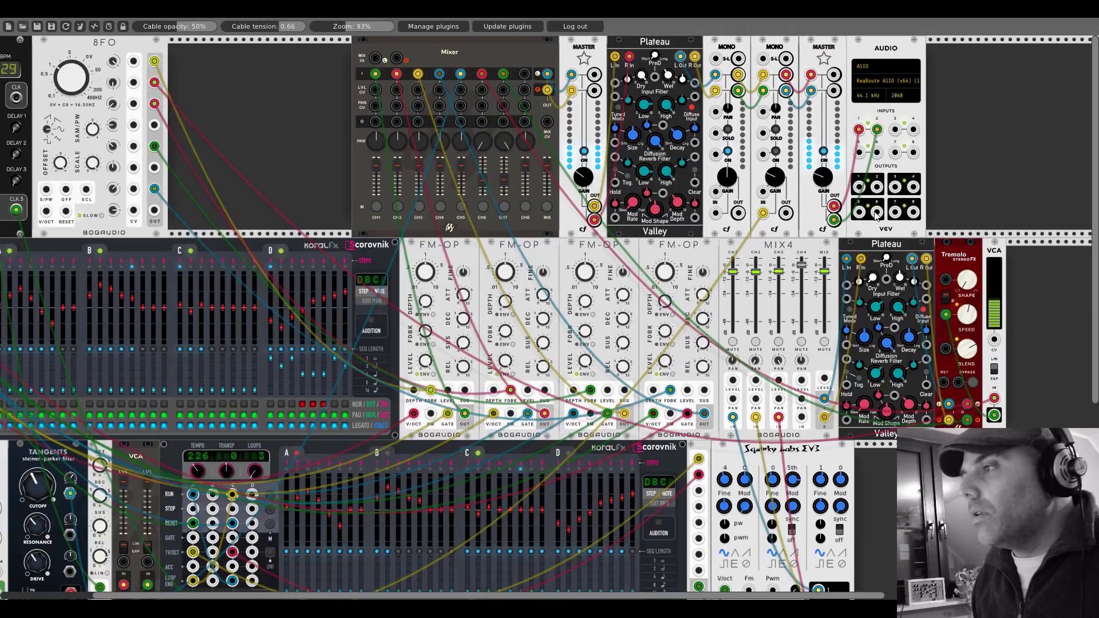
Look over the two Scorovnik sequencers and the EV3 voice chain while the full patch plays
scroll(1025, 181, "down", 1)
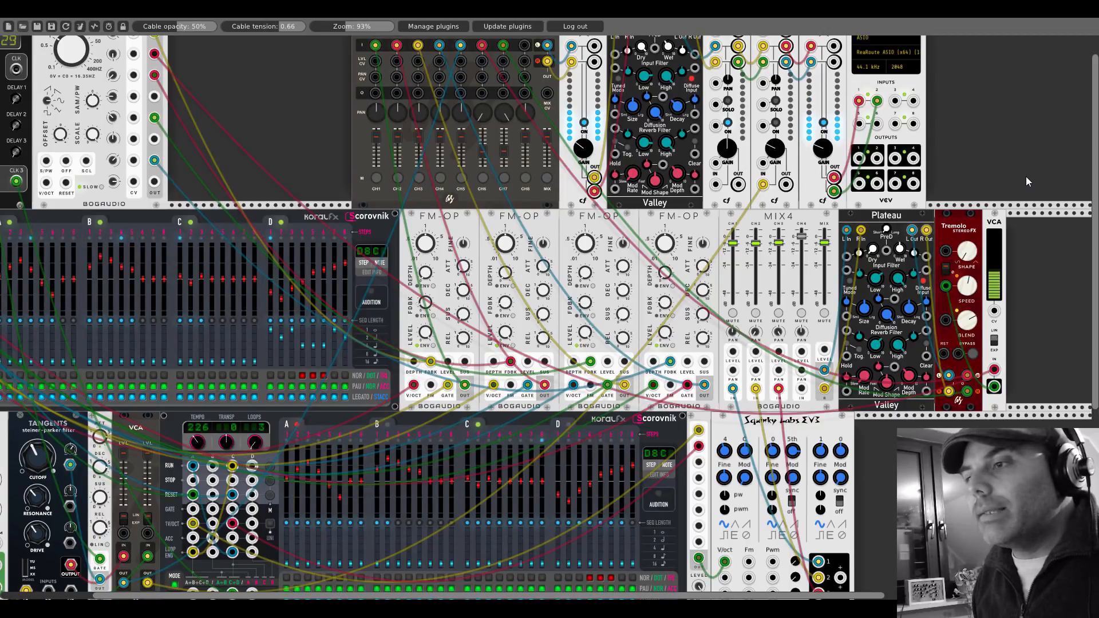
left_click(775, 123)
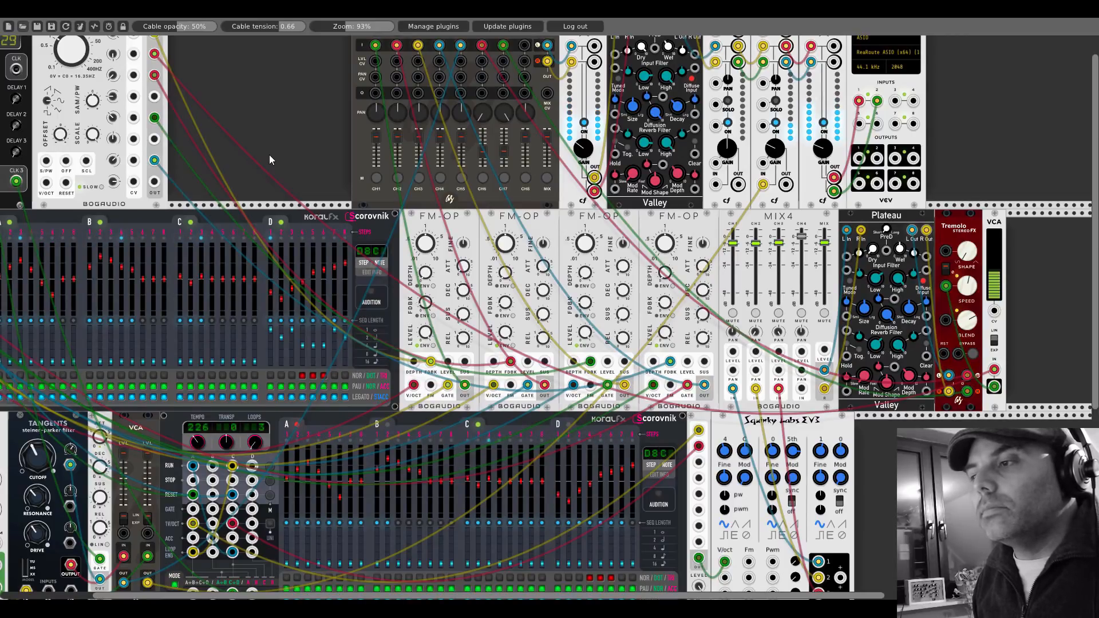
scroll(269, 154, "down", 4)
scroll(269, 155, "down", 1)
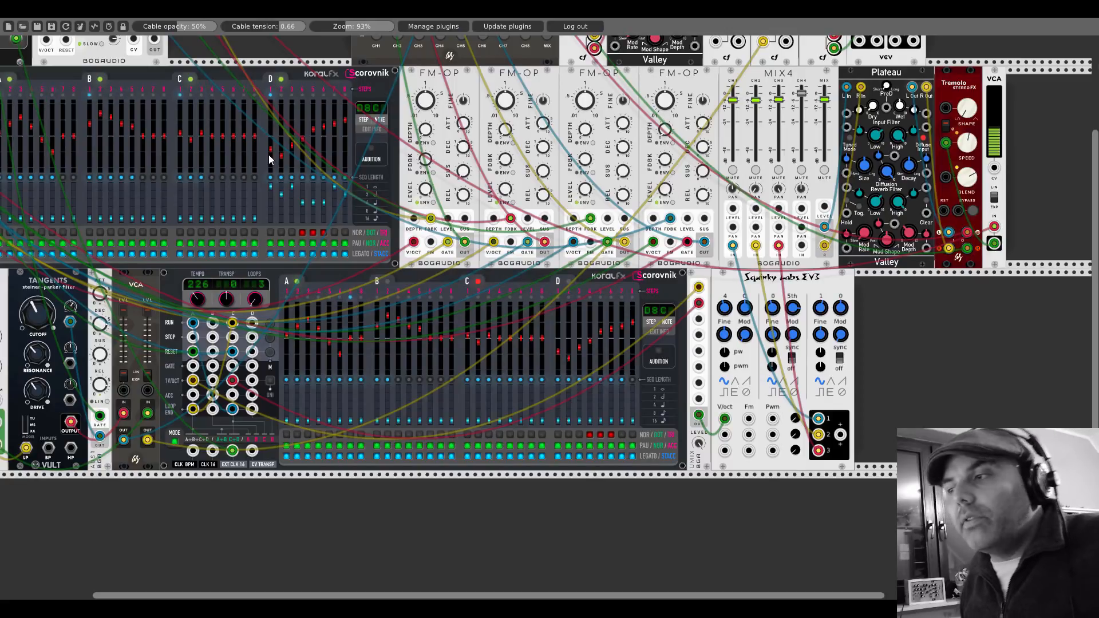
left_click_drag(698, 415, 725, 418)
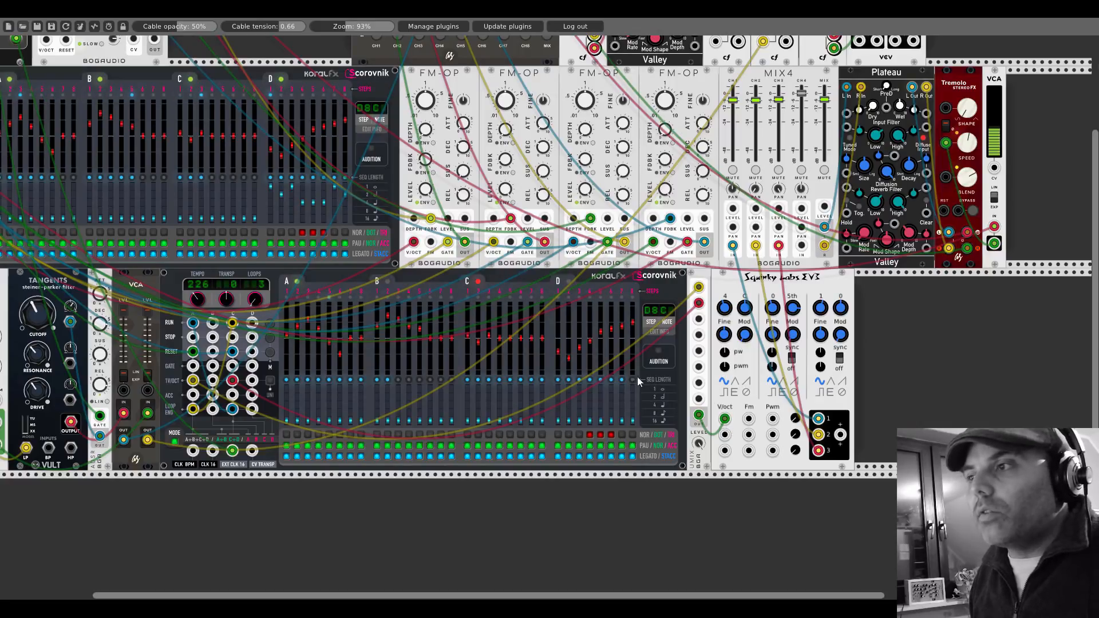
scroll(361, 276, "left", 5)
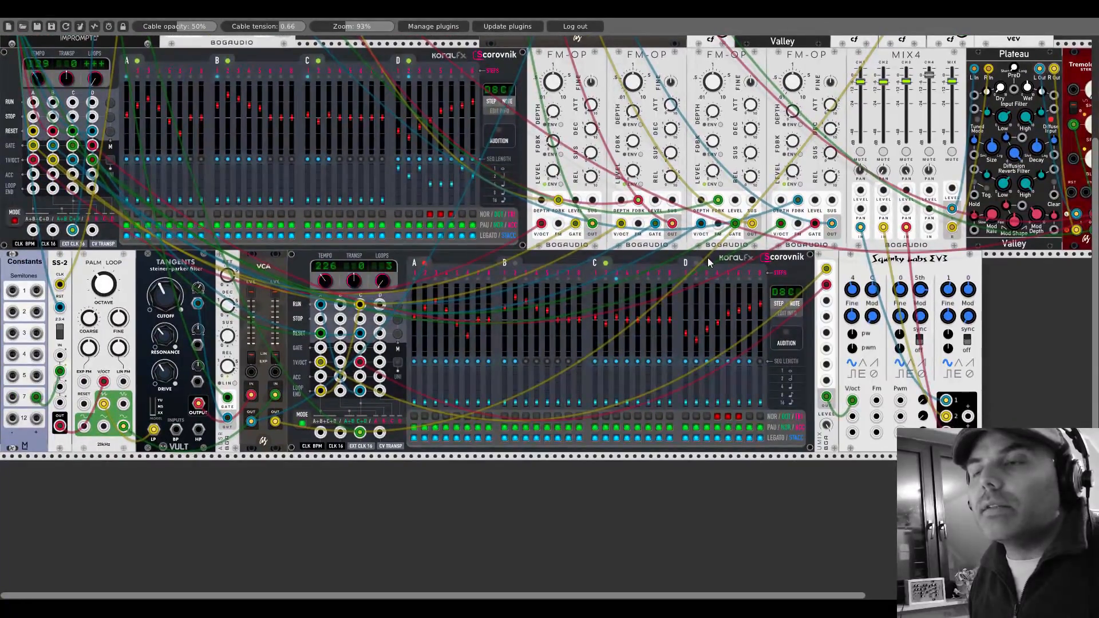
scroll(705, 257, "down", 2)
scroll(705, 257, "up", 2)
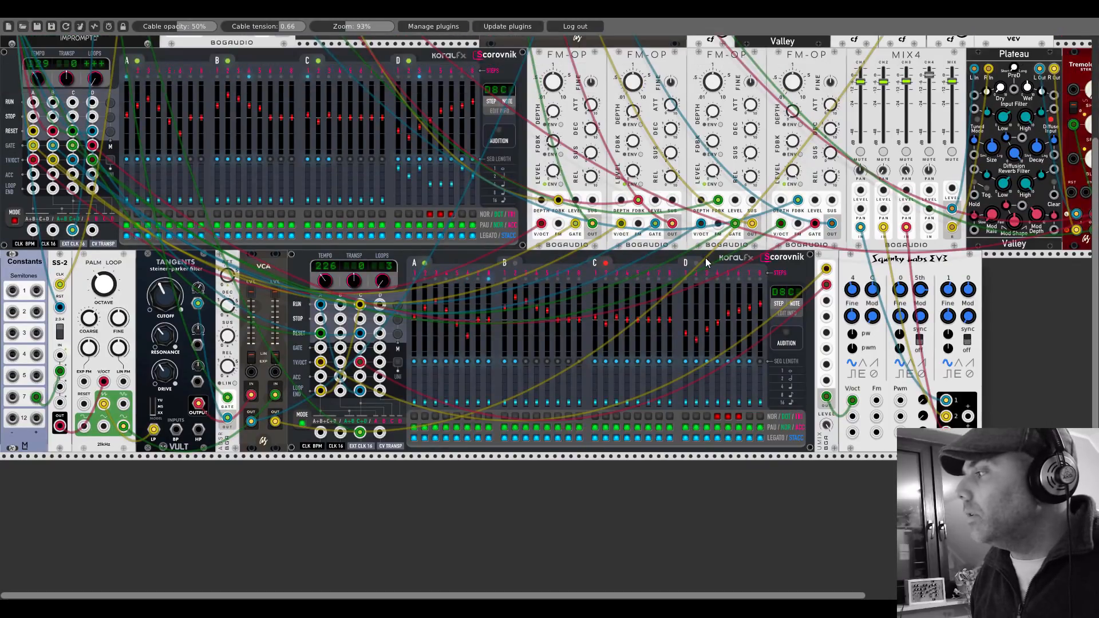
scroll(705, 258, "down", 2)
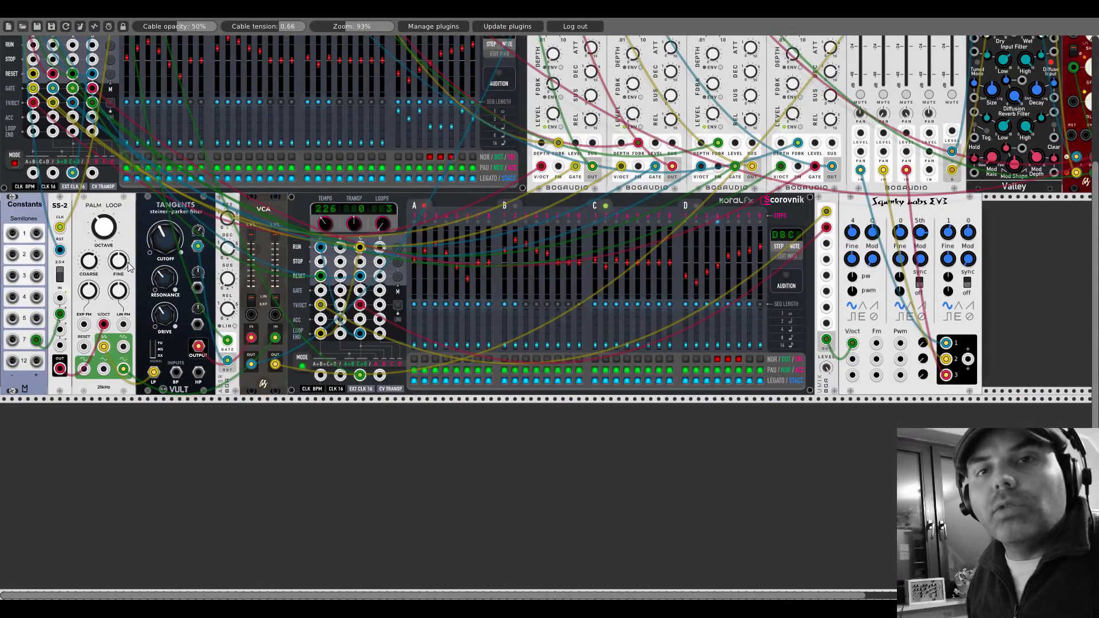
Add a Bogaudio DADSR(H) advanced envelope module in the empty row below the Tangents filter
right_click(211, 444)
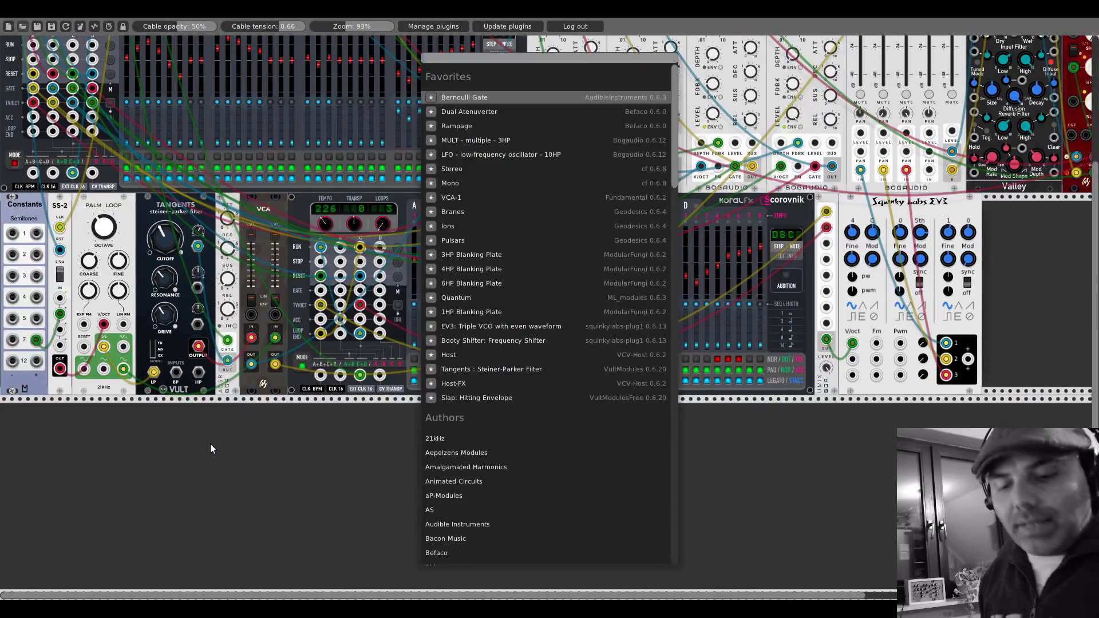
type("dadsr")
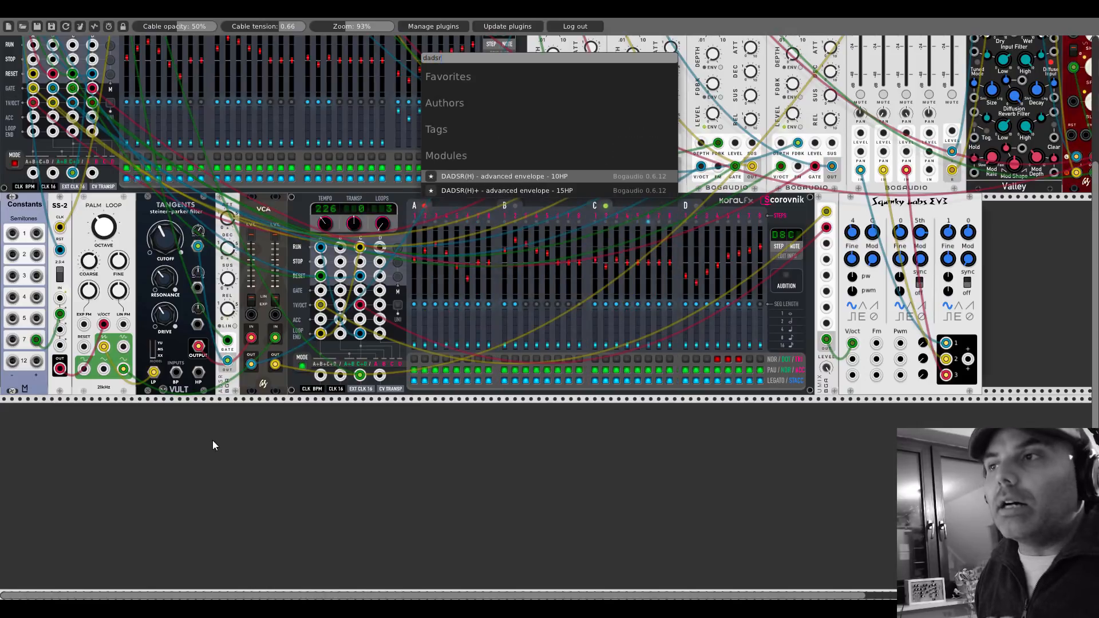
left_click(473, 176)
scroll(246, 383, "down", 3)
scroll(251, 381, "down", 1)
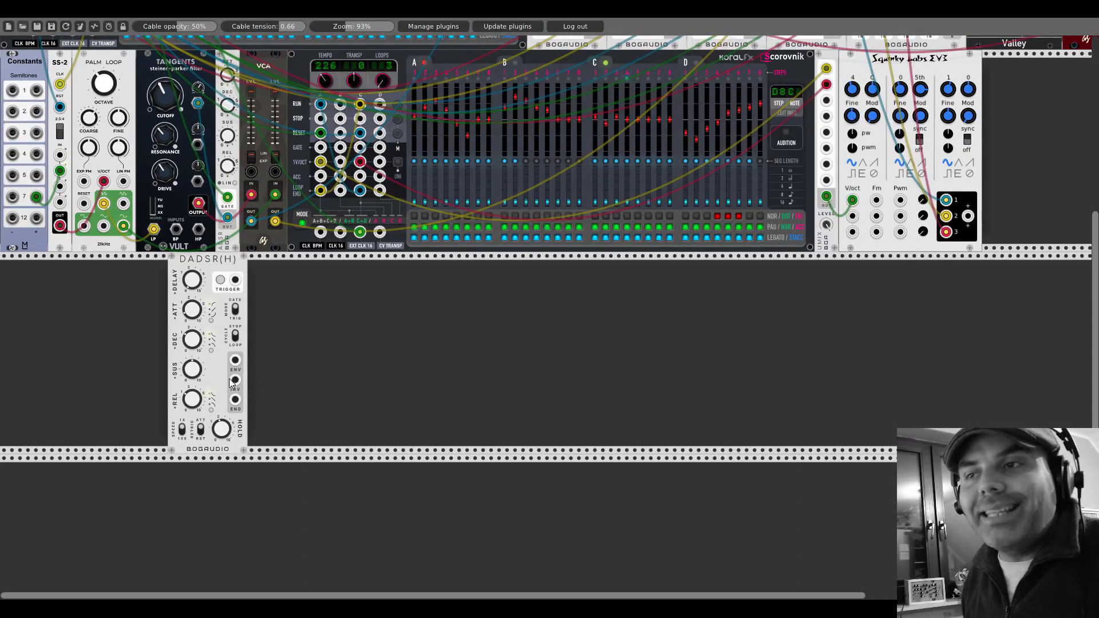
Add a Scope module beside the DADSR(H)
double_click(280, 362)
type("scope")
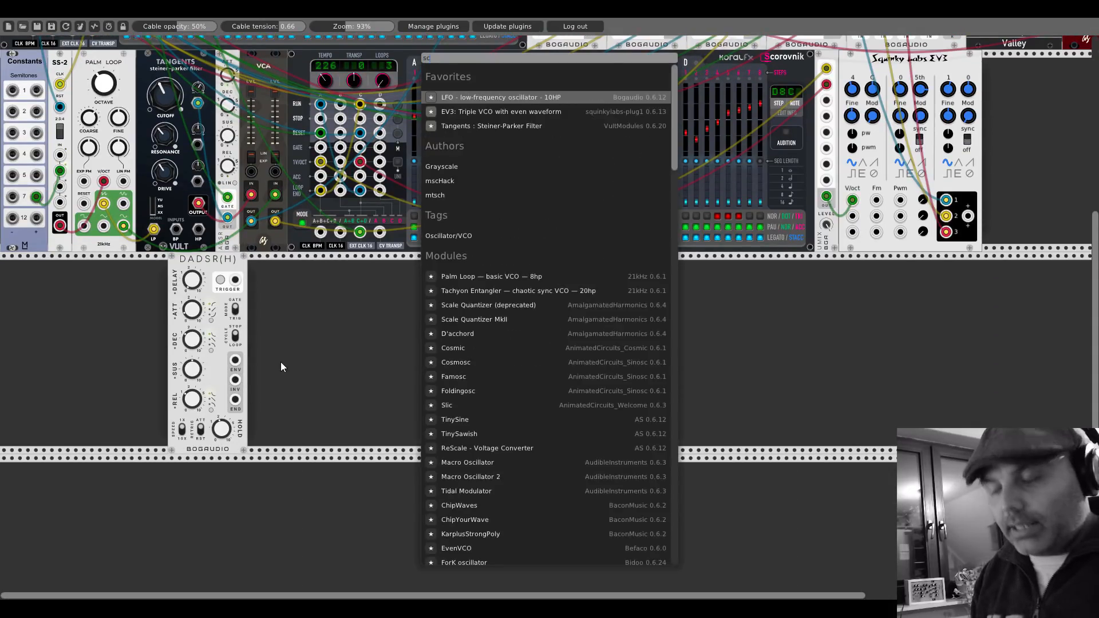
left_click(481, 178)
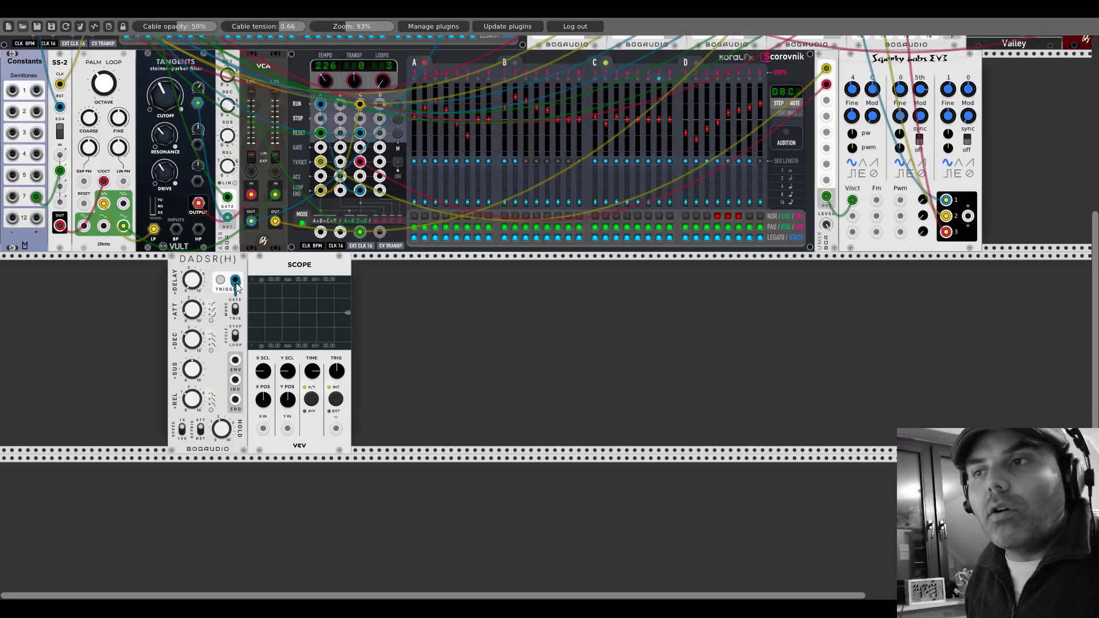
Patch Clocked's master CLK output to the DADSR(H) trigger input
scroll(234, 283, "up", 10)
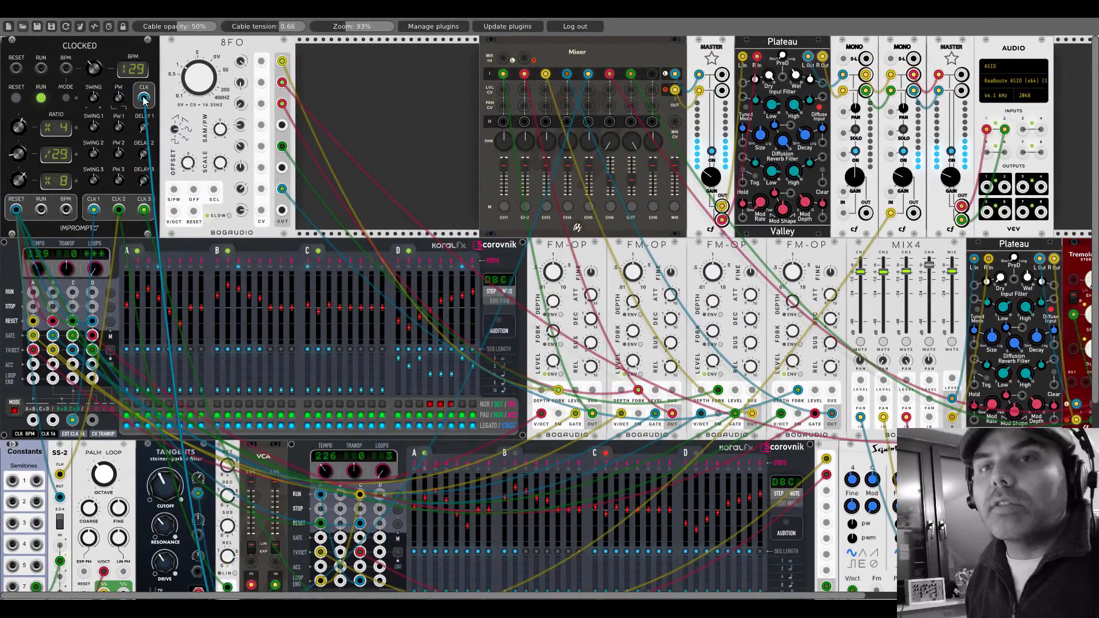
scroll(249, 119, "down", 3)
scroll(250, 118, "down", 6)
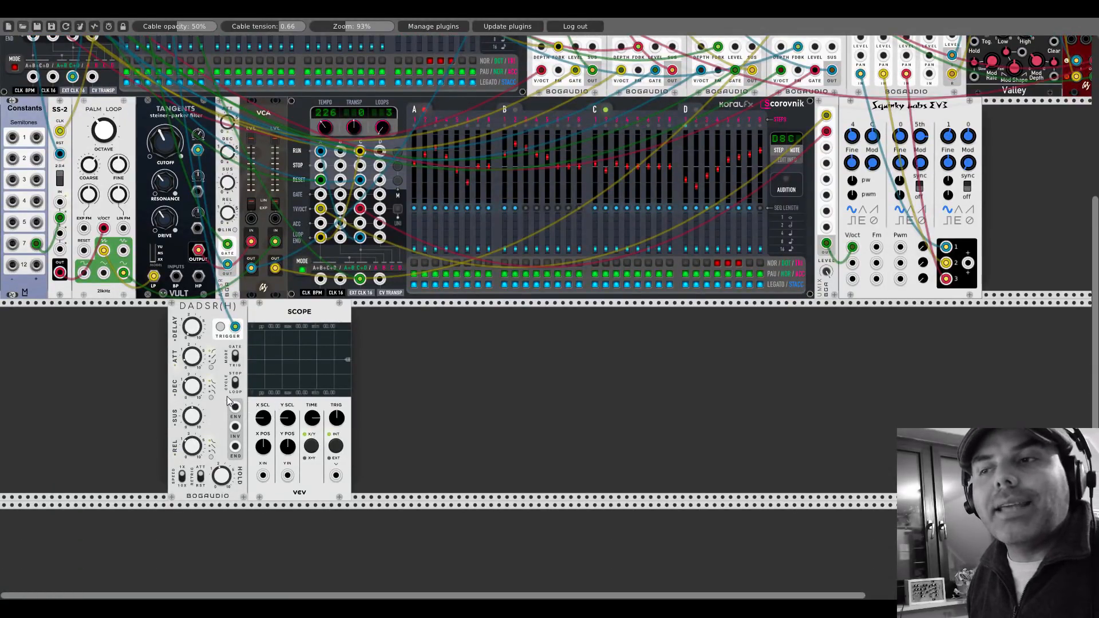
Patch the DADSR(H) ENV and INV outputs to the Scope's X and Y inputs and adjust the Scope's time scale
left_click_drag(235, 407, 261, 479)
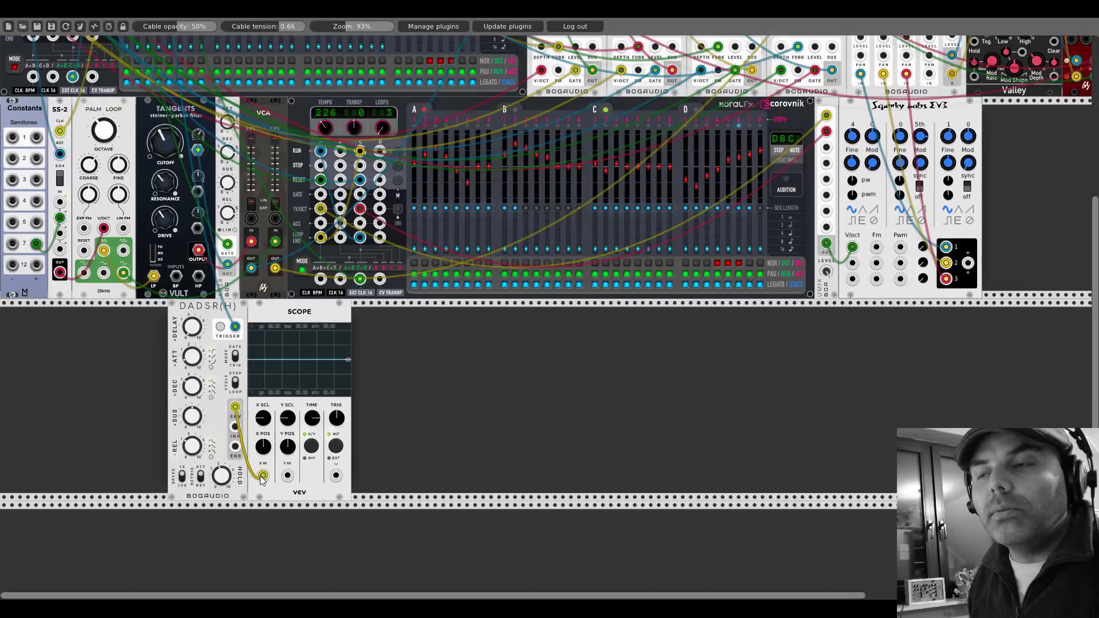
left_click_drag(312, 421, 332, 379)
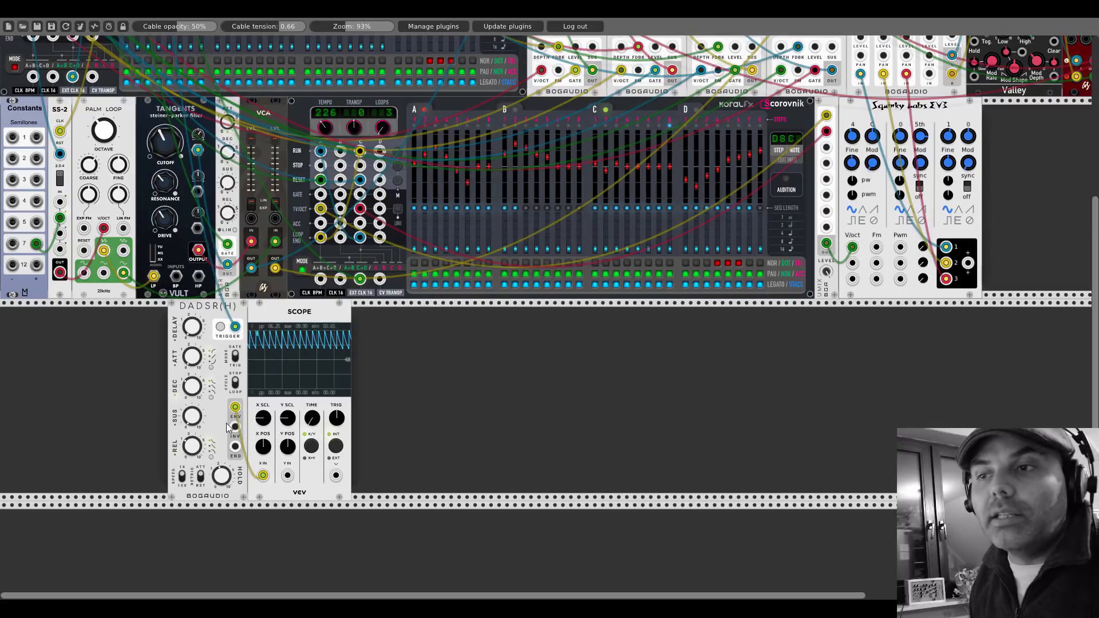
left_click_drag(236, 428, 288, 475)
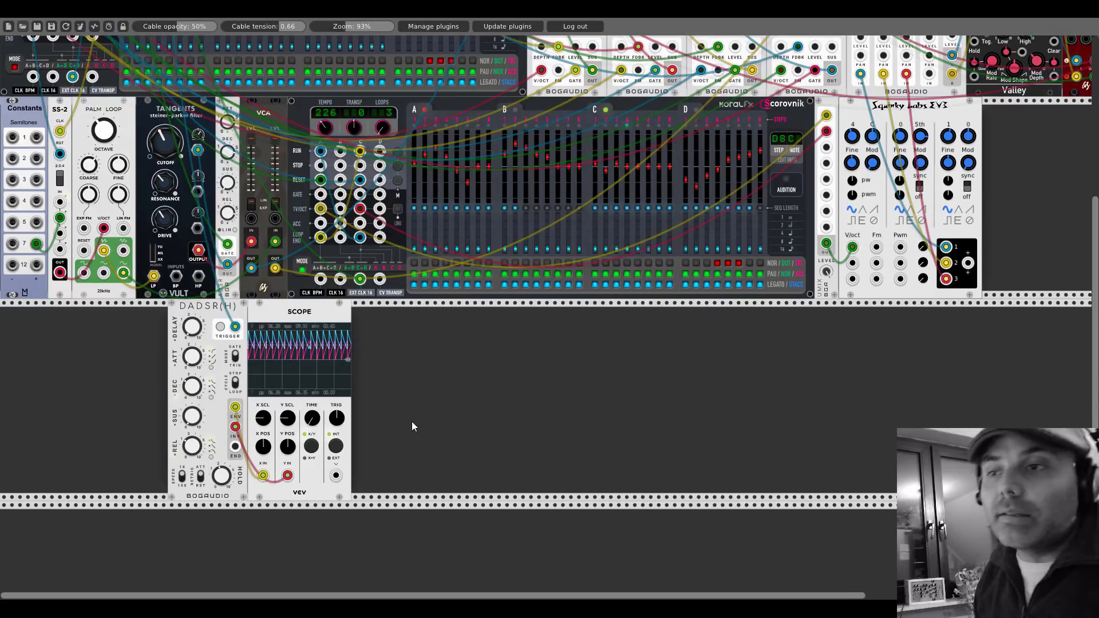
Remove the Scope's cables and patch the DADSR(H) INV output to the CV inputs of both VCA channels
left_click_drag(235, 407, 239, 430)
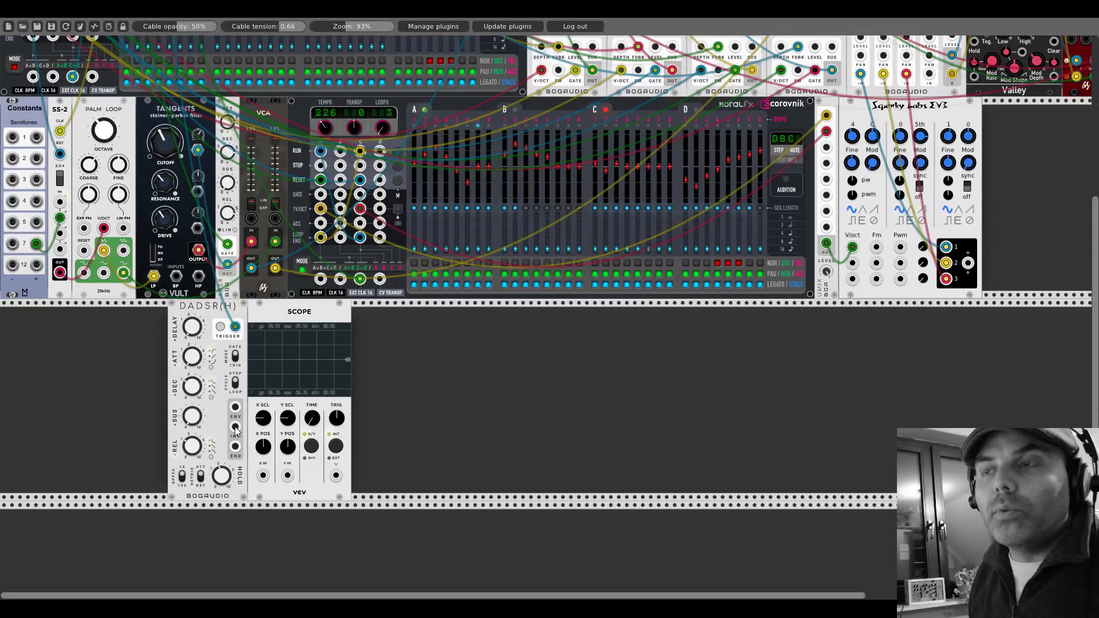
left_click_drag(235, 429, 279, 221)
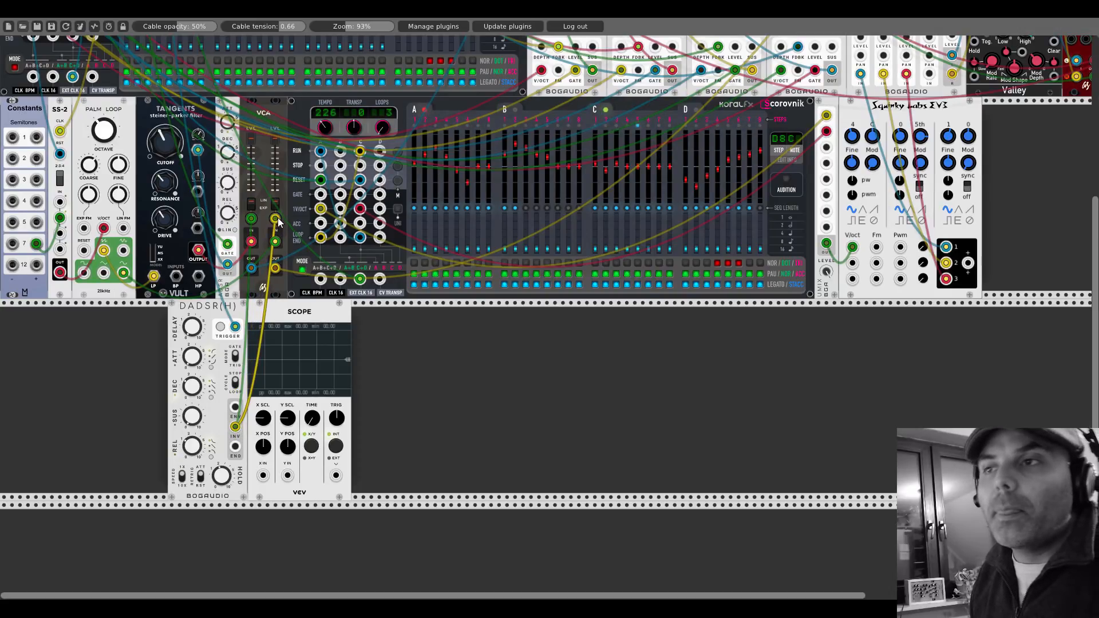
Mute channels 1, 2, 3, 4, 6 and 7 on the Mixer, leaving channel 5 audible
scroll(747, 336, "up", 6)
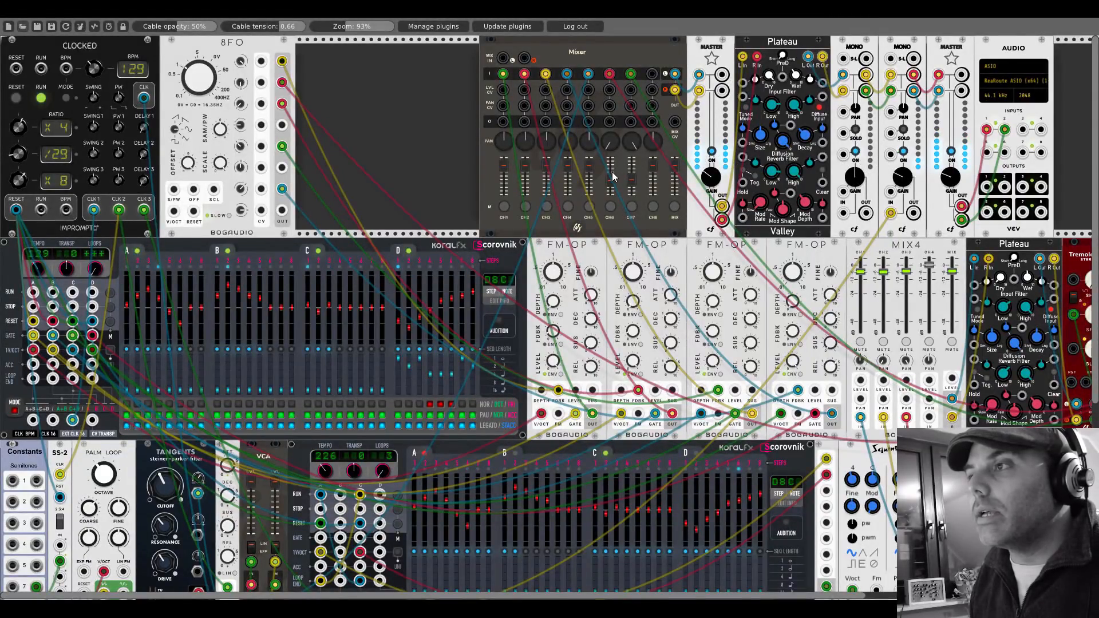
left_click(568, 206)
left_click(546, 206)
left_click(524, 206)
left_click(503, 206)
left_click(609, 206)
left_click(631, 206)
Add a Vult Knock bass drum module to the lowest row and place it near the Scope
scroll(447, 191, "down", 3)
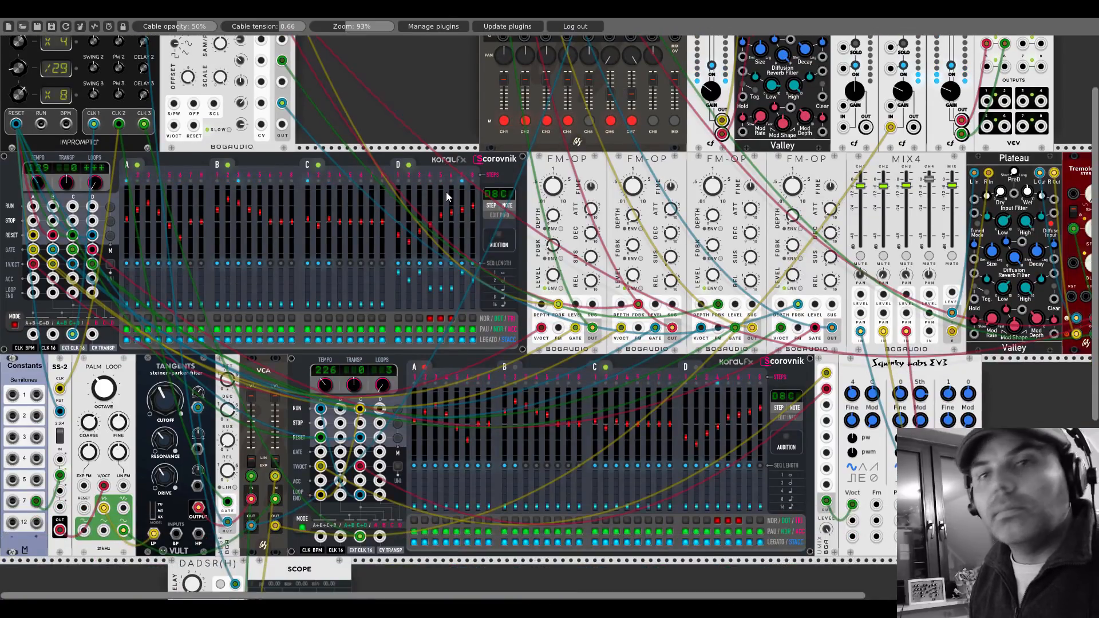
scroll(445, 191, "down", 6)
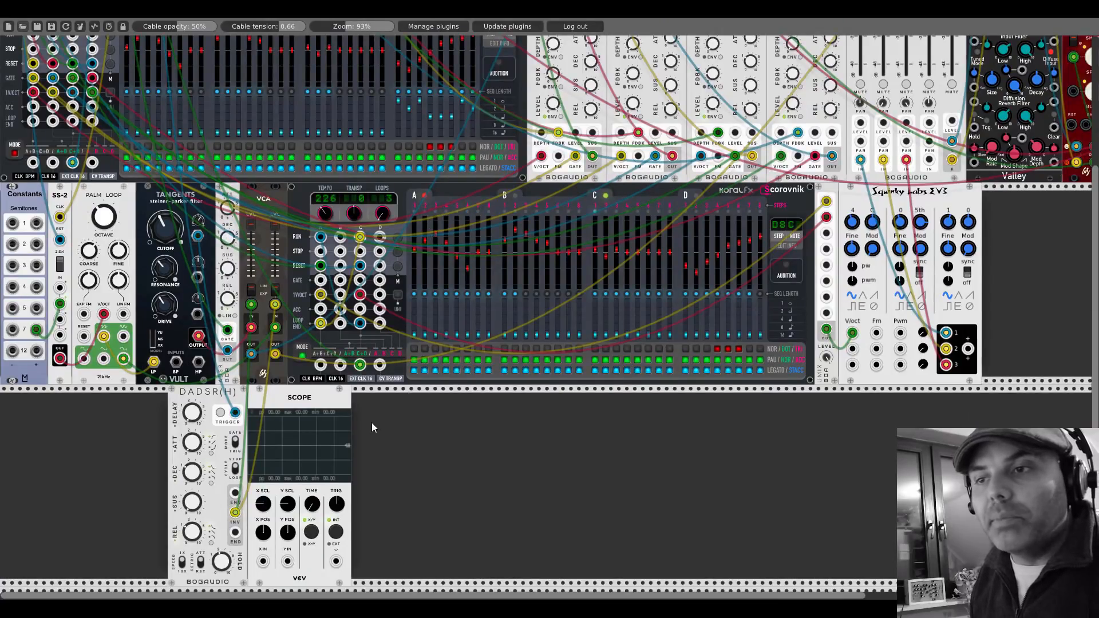
scroll(372, 426, "down", 2)
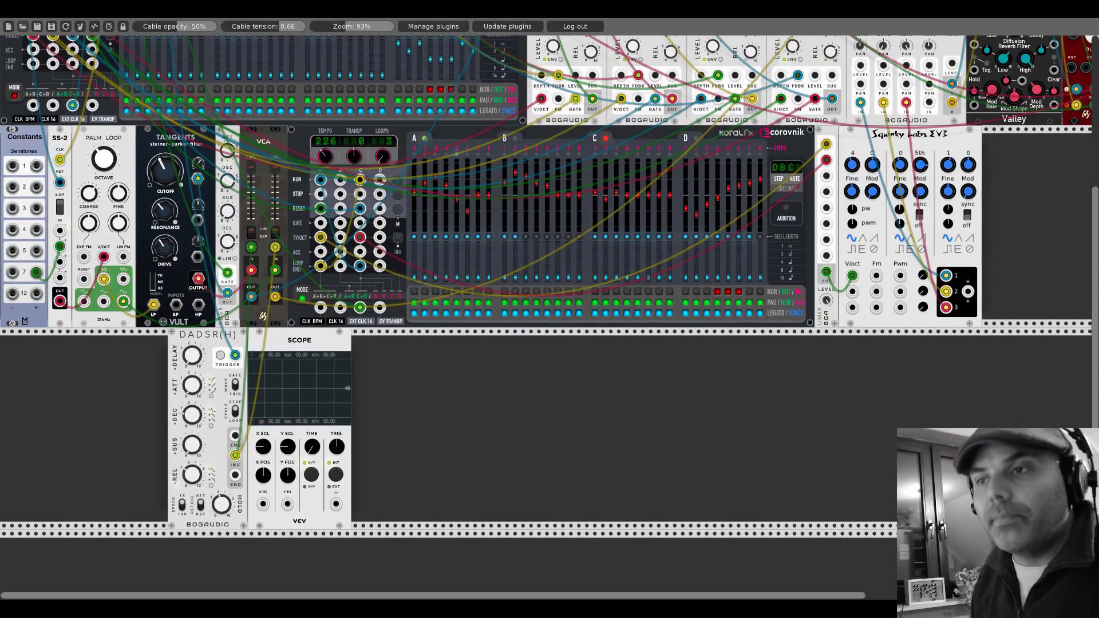
right_click(547, 383)
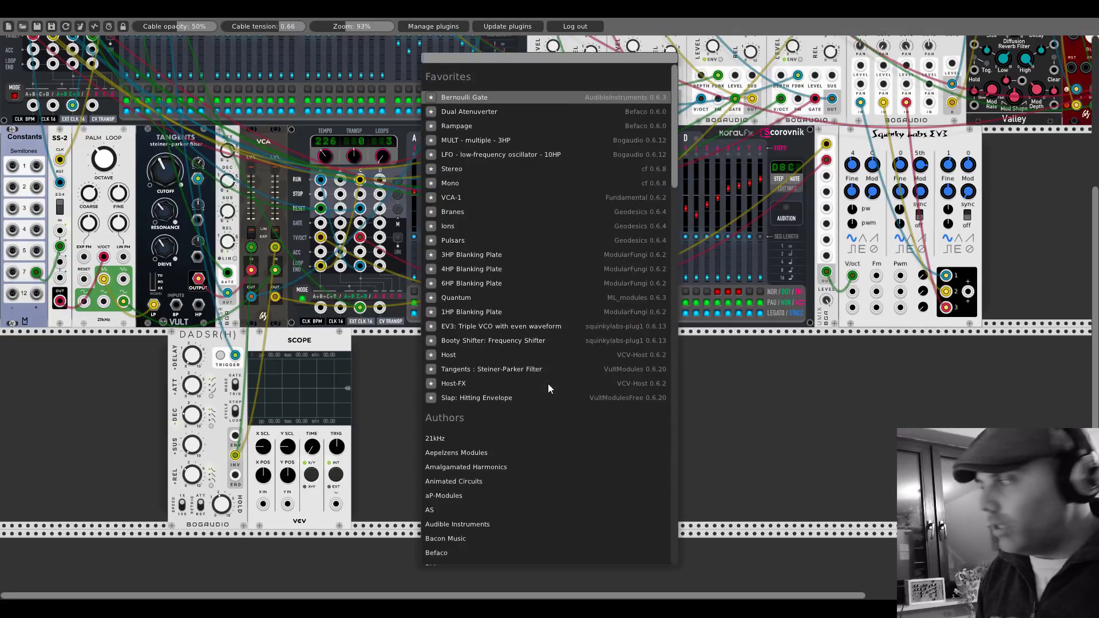
type("knoc")
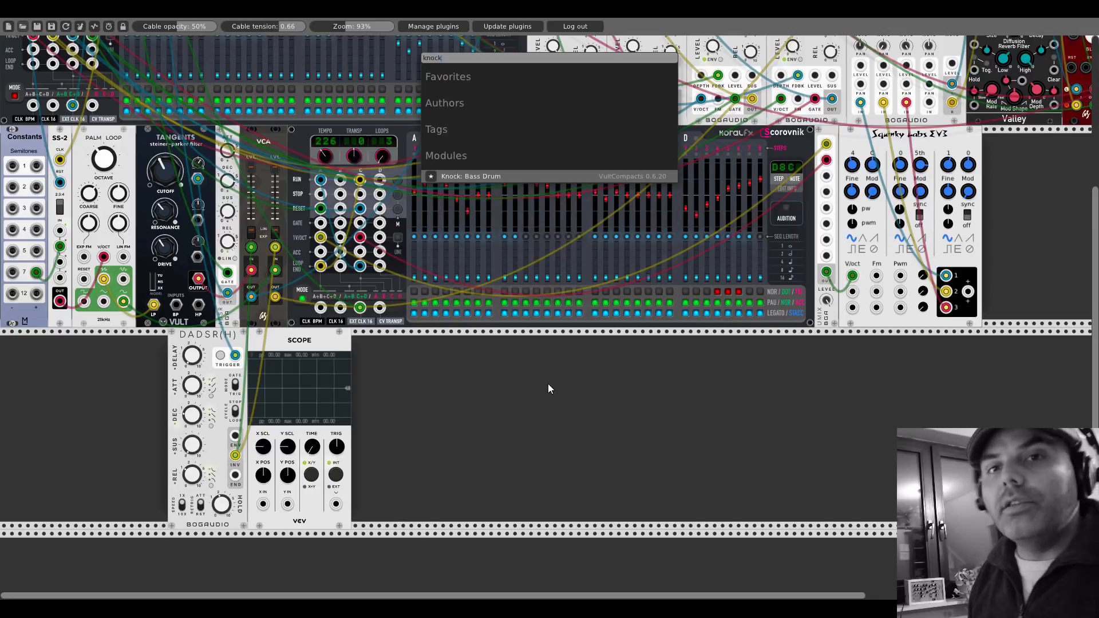
type("k")
left_click(496, 176)
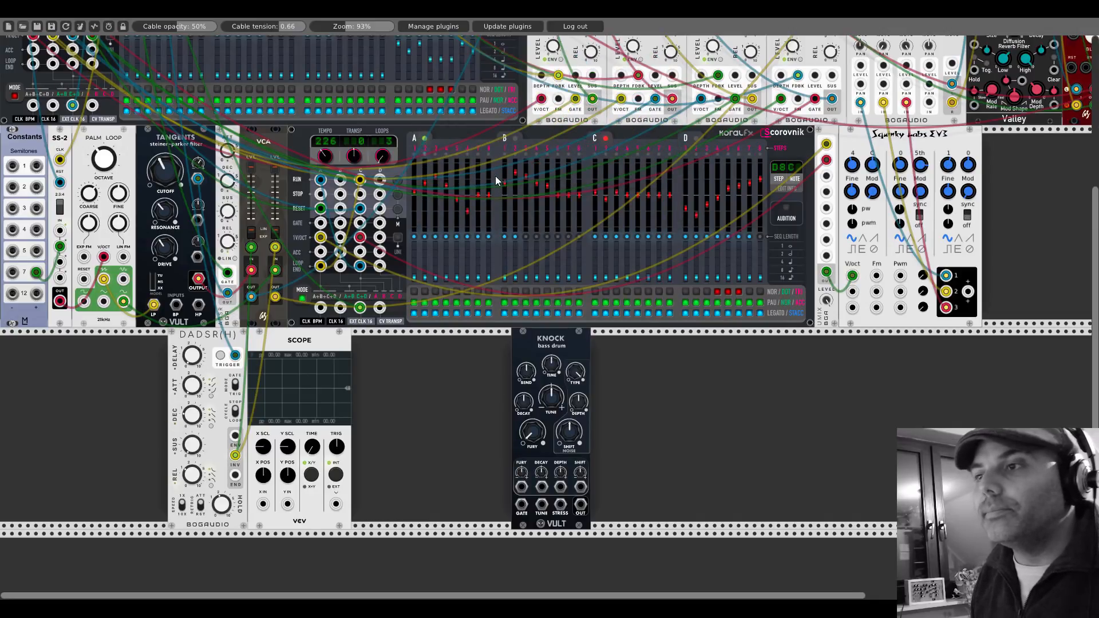
left_click_drag(546, 341, 420, 325)
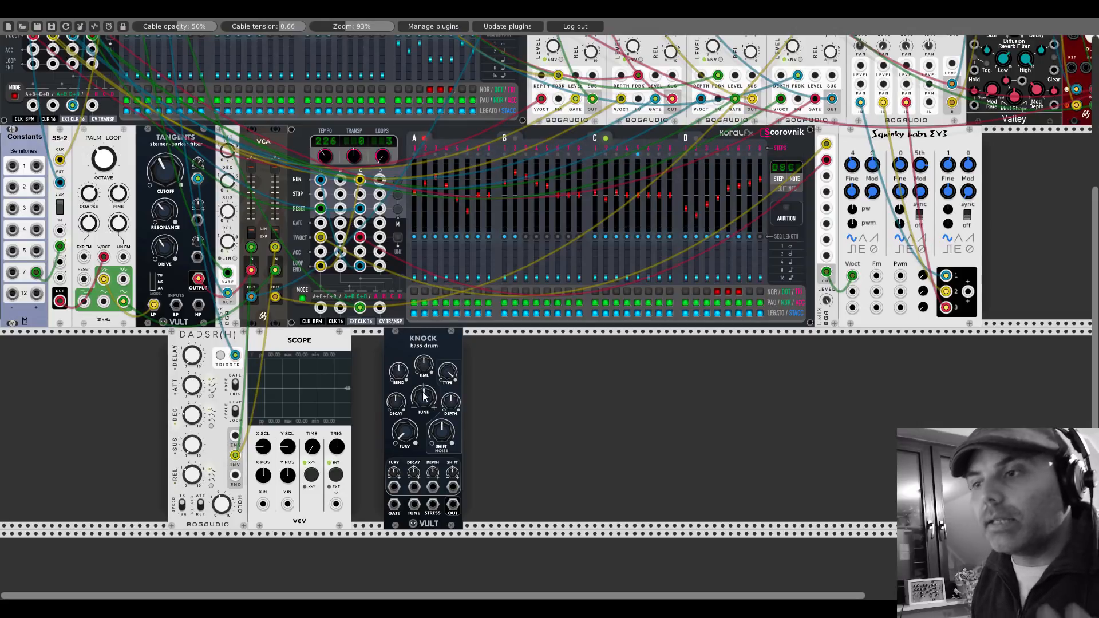
Unmute all the muted Mixer channels
scroll(400, 414, "up", 11)
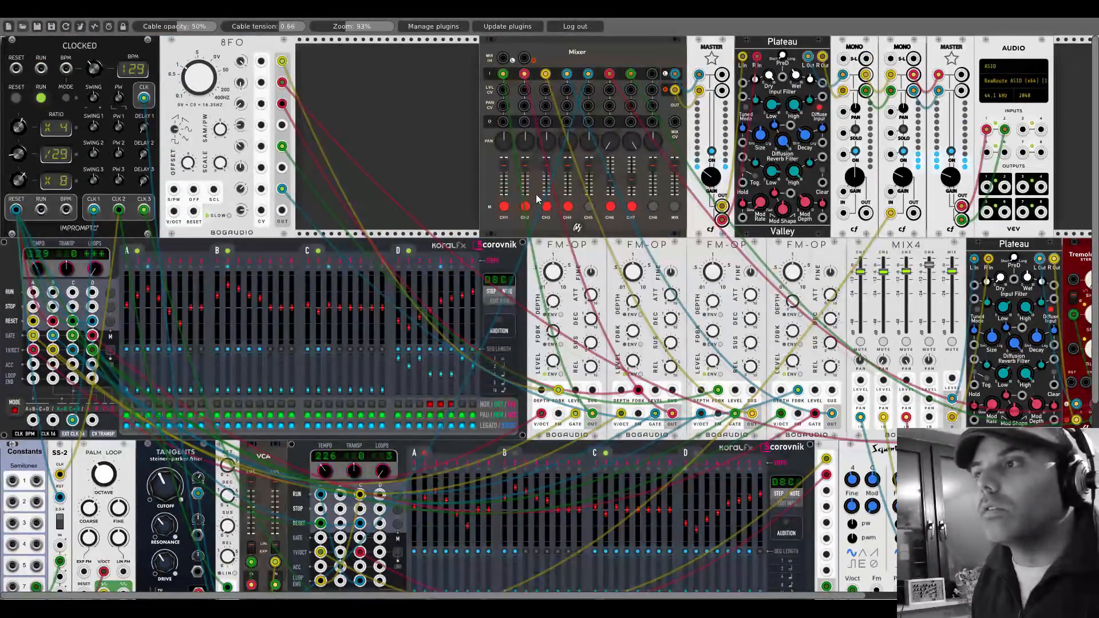
left_click(568, 207)
left_click(610, 207)
left_click(632, 206)
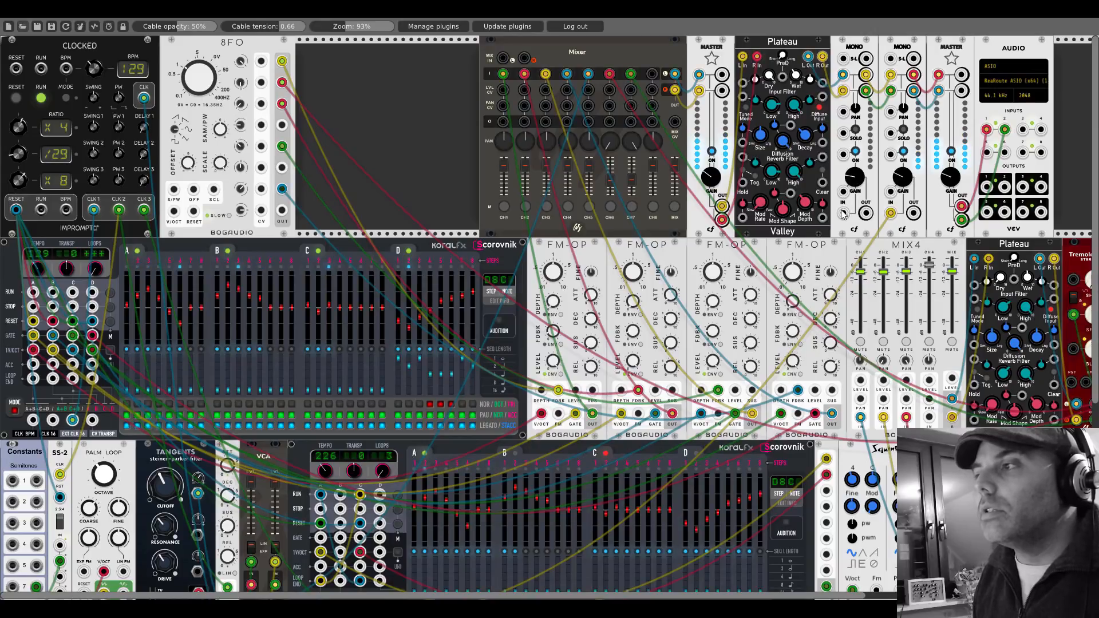
Patch Knock's output to the input of the first MONO channel strip
scroll(840, 210, "down", 10)
left_click_drag(661, 394, 452, 533)
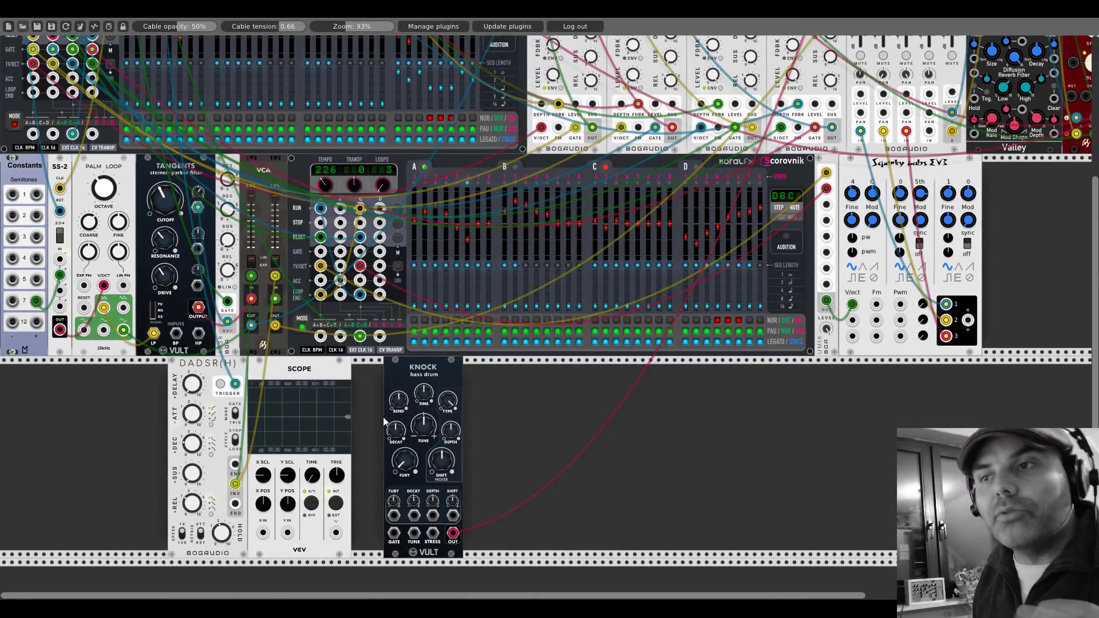
Delete the Scope and move the DADSR(H) and Knock side by side to the start of their row
right_click(305, 373)
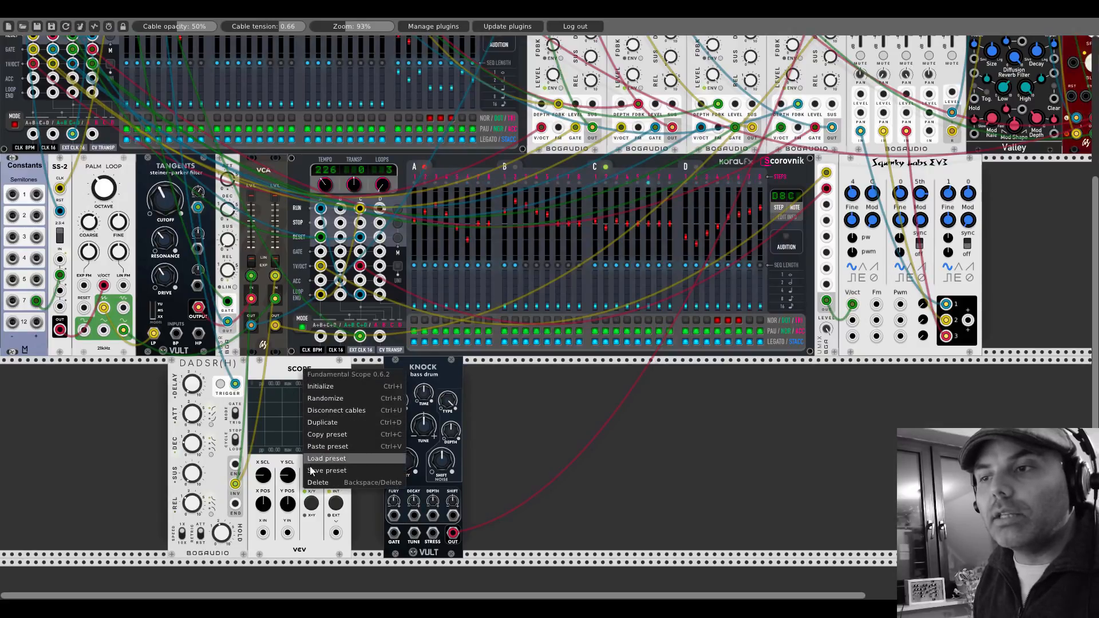
left_click(329, 486)
left_click_drag(234, 367, 49, 365)
left_click_drag(418, 367, 115, 367)
Patch Knock's GATE input to Clocked's master CLK output
left_click_drag(89, 533, 144, 98)
scroll(90, 533, "up", 10)
scroll(144, 99, "down", 6)
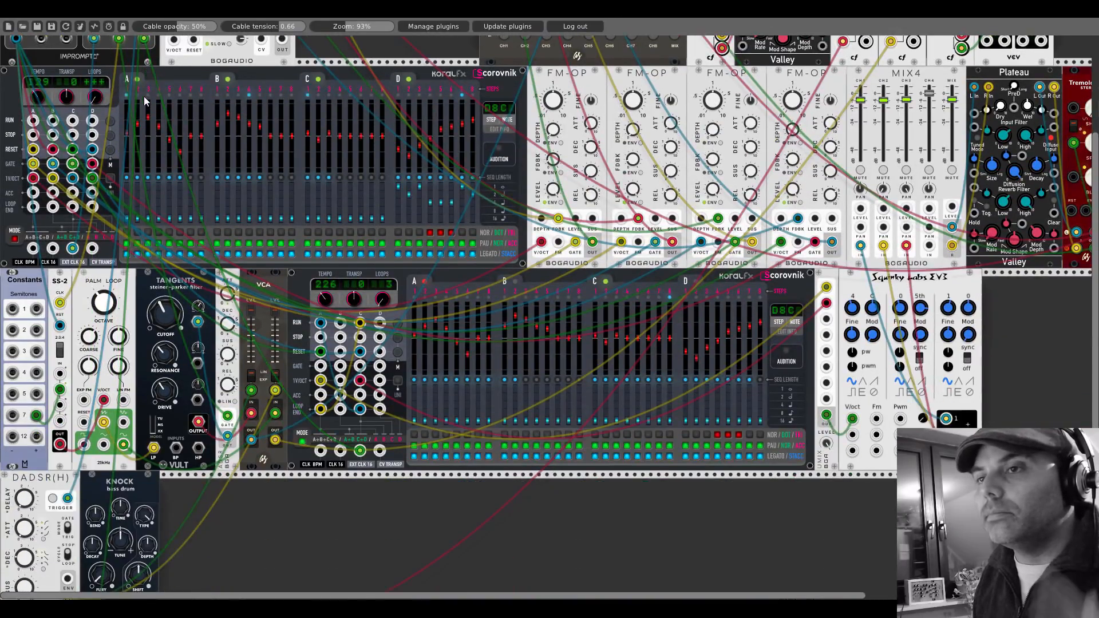
Shift the Mixer away from the MASTER strip and add a cf Stereo channel strip in the gap
scroll(162, 467, "down", 3)
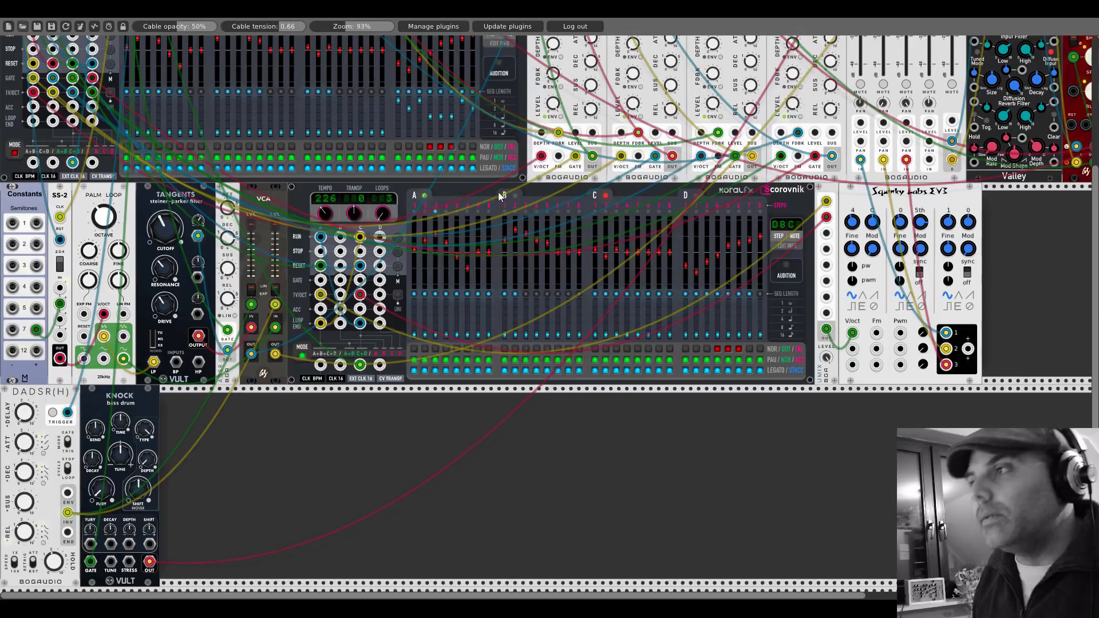
scroll(648, 400, "up", 5)
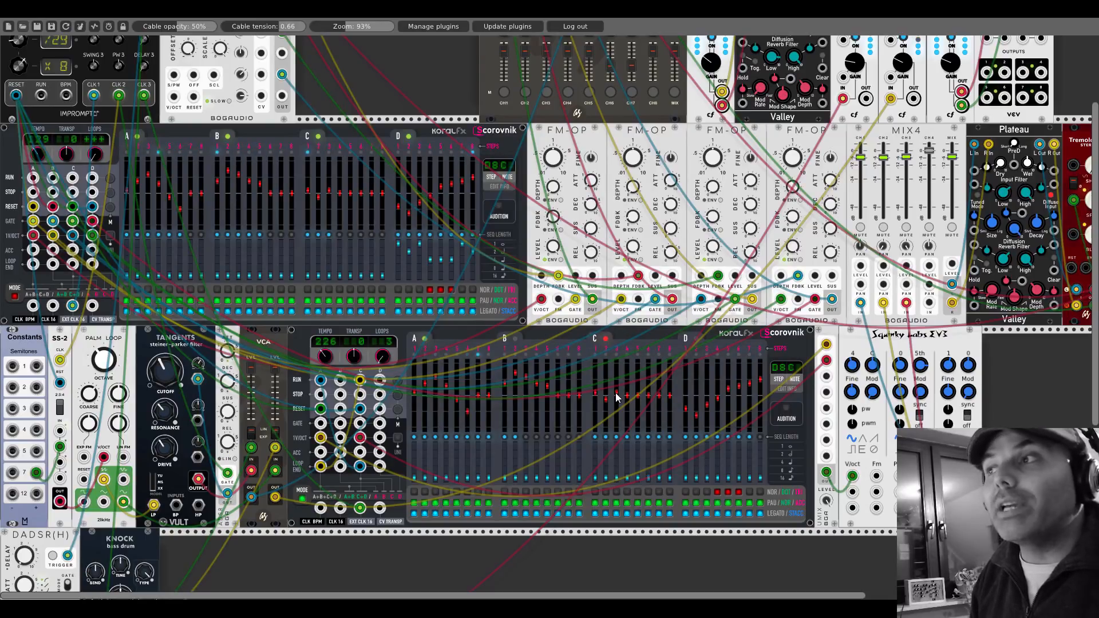
scroll(668, 97, "up", 5)
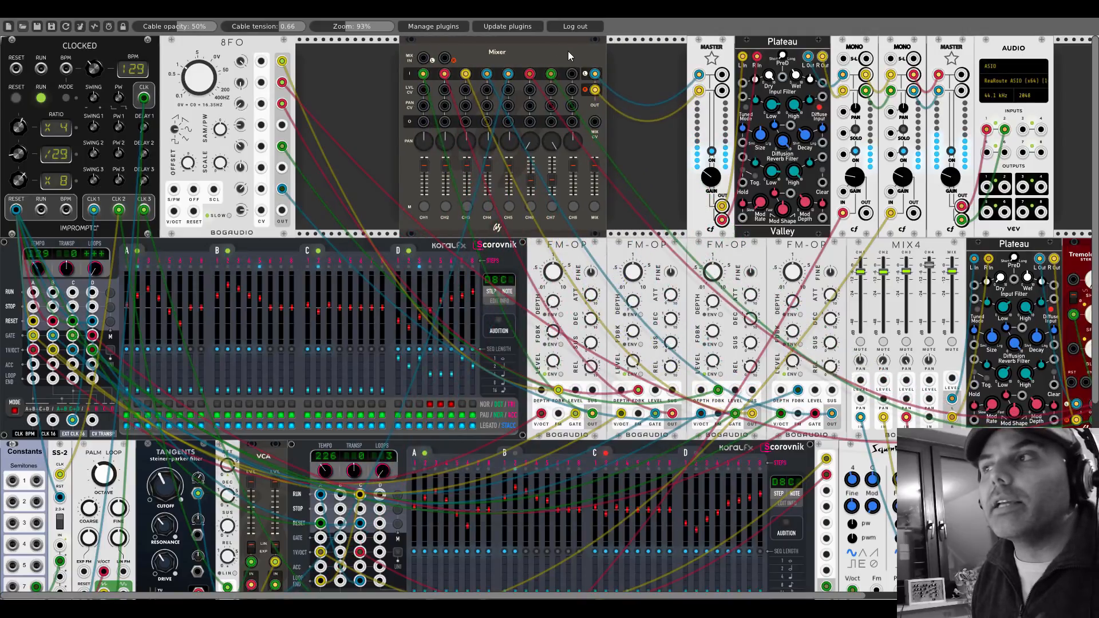
key("Return")
left_click(468, 166)
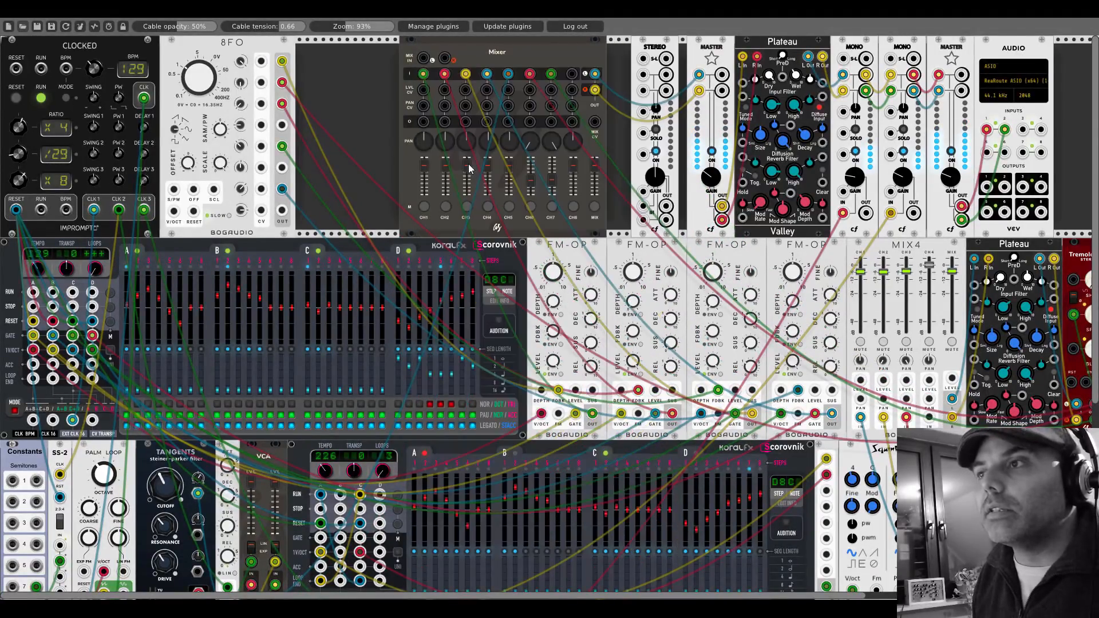
Route the Mixer's stereo output through the STEREO strip into MASTER, and place the Mixer against the STEREO strip
mouse_move(699, 75)
left_mouse_down()
mouse_move(643, 75)
mouse_move(699, 75)
left_mouse_up()
mouse_move(699, 90)
left_mouse_down()
mouse_move(643, 90)
mouse_move(699, 90)
left_mouse_up()
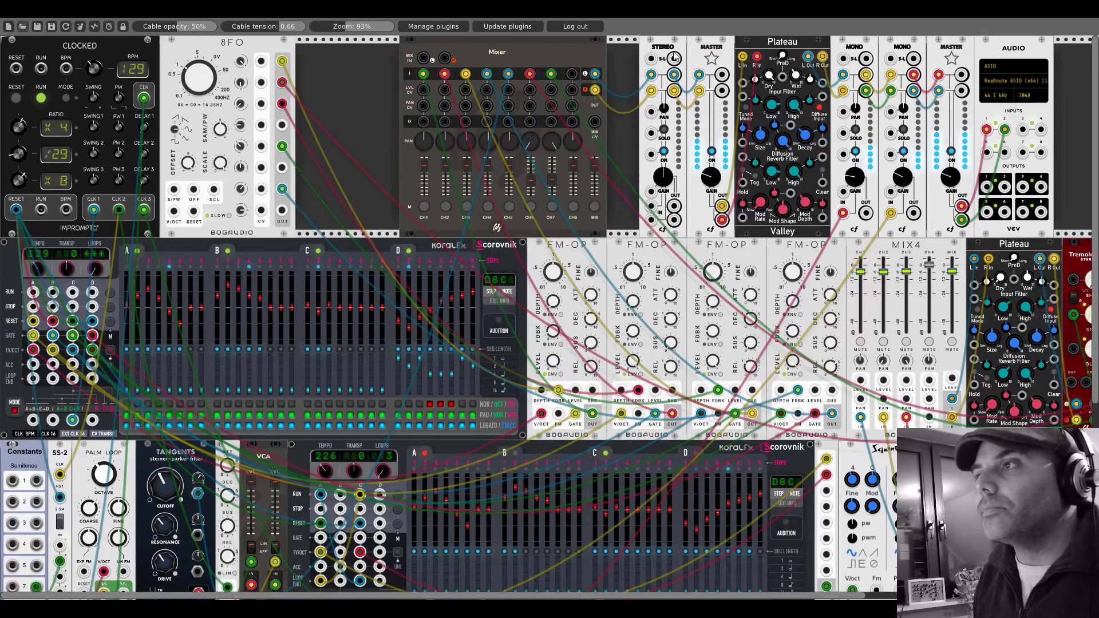
left_click_drag(589, 49, 619, 56)
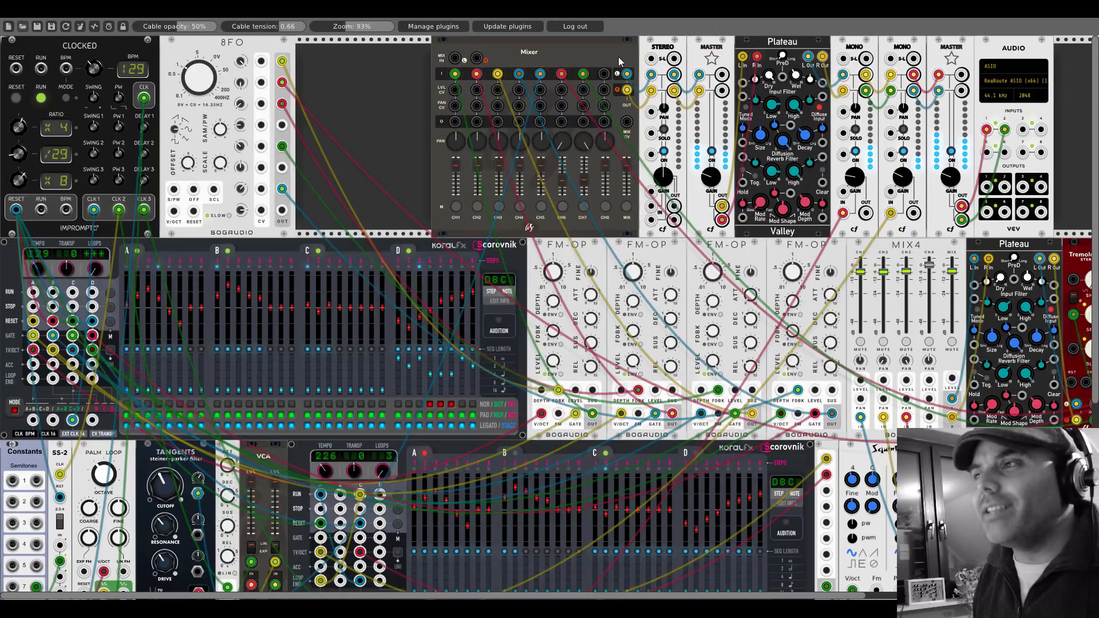
Find the Audible Instruments Texture Synthesizer with the search "clouds" and add it beside the EV3
left_click_drag(618, 596, 620, 595)
left_click_drag(939, 344, 651, 290)
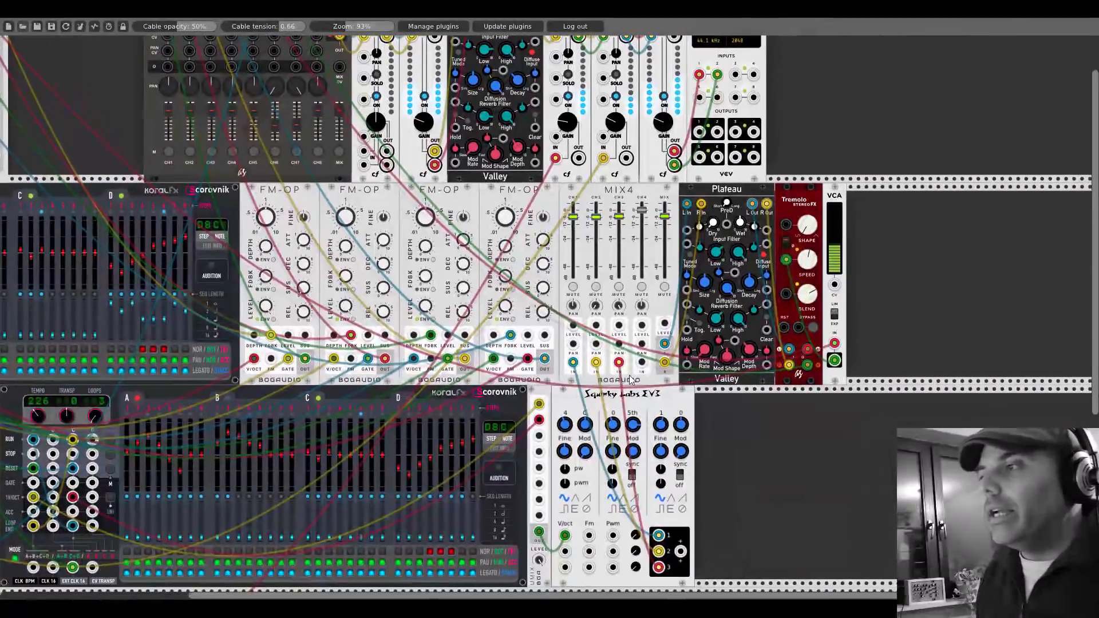
left_click_drag(939, 344, 826, 248)
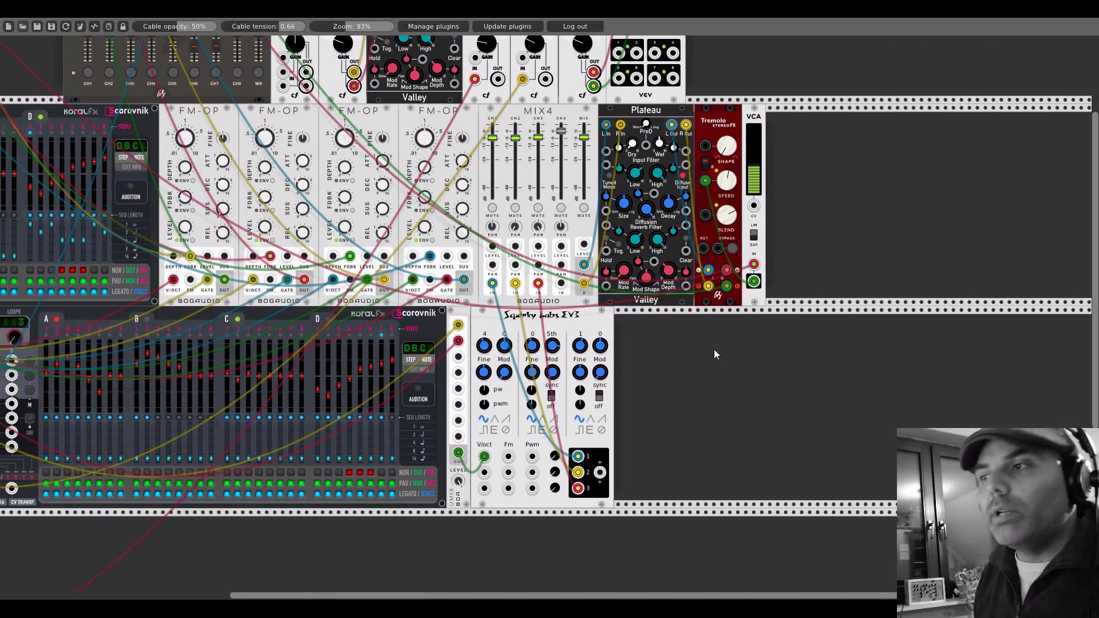
right_click(682, 378)
type("clouds")
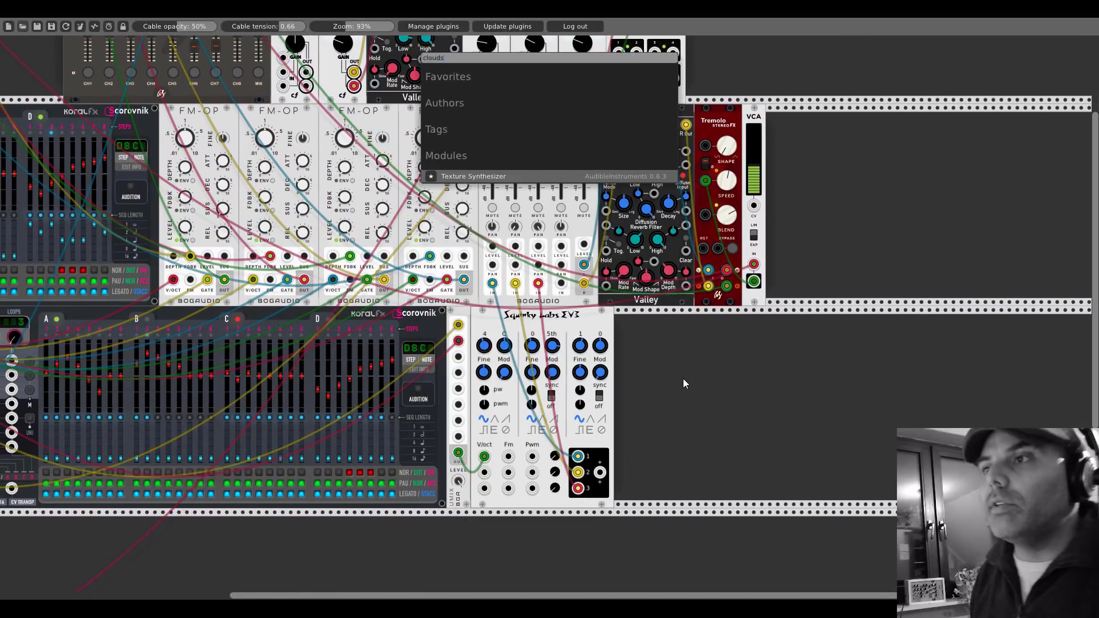
left_click(511, 177)
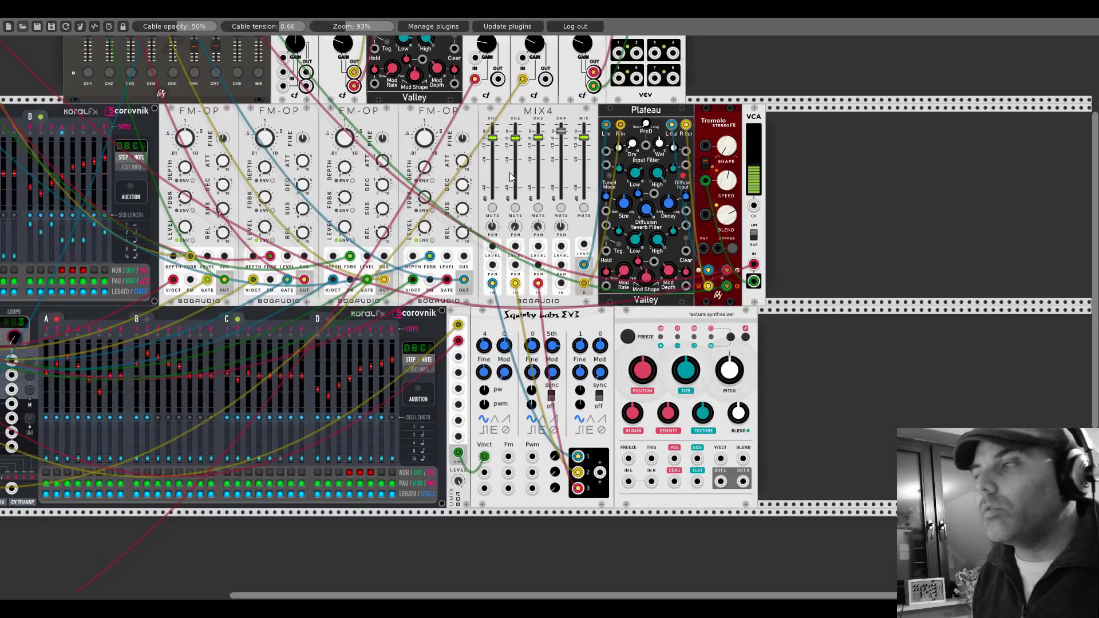
Try the Texture Synthesizer's Blend knob in its Wet/dry, Spread and Feedback assignments
right_click(704, 394)
left_click(702, 396)
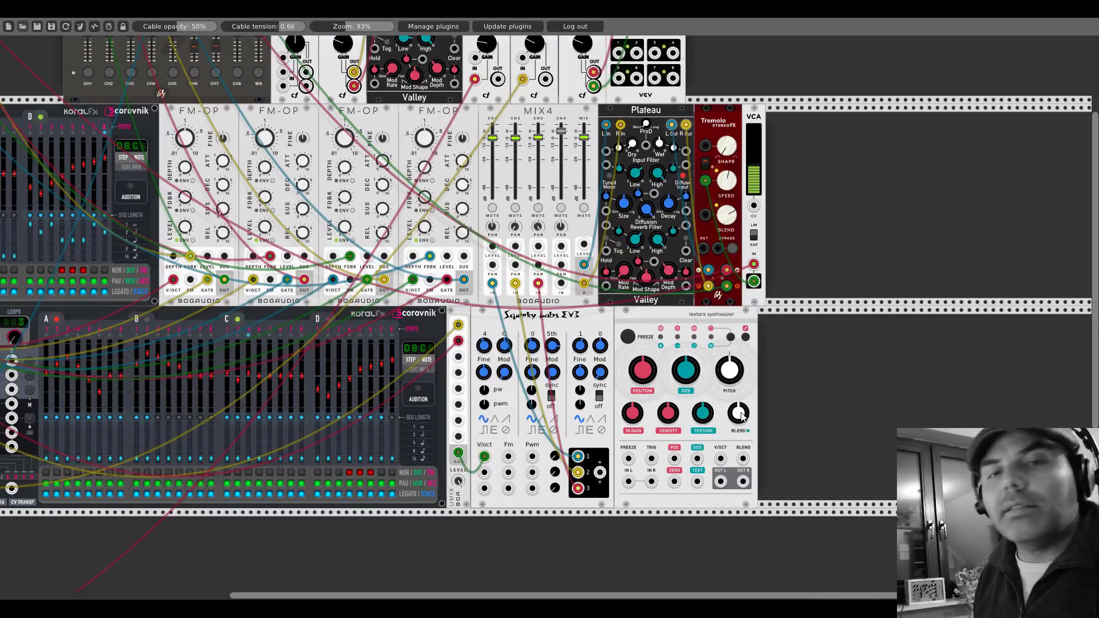
left_click_drag(740, 423, 740, 409)
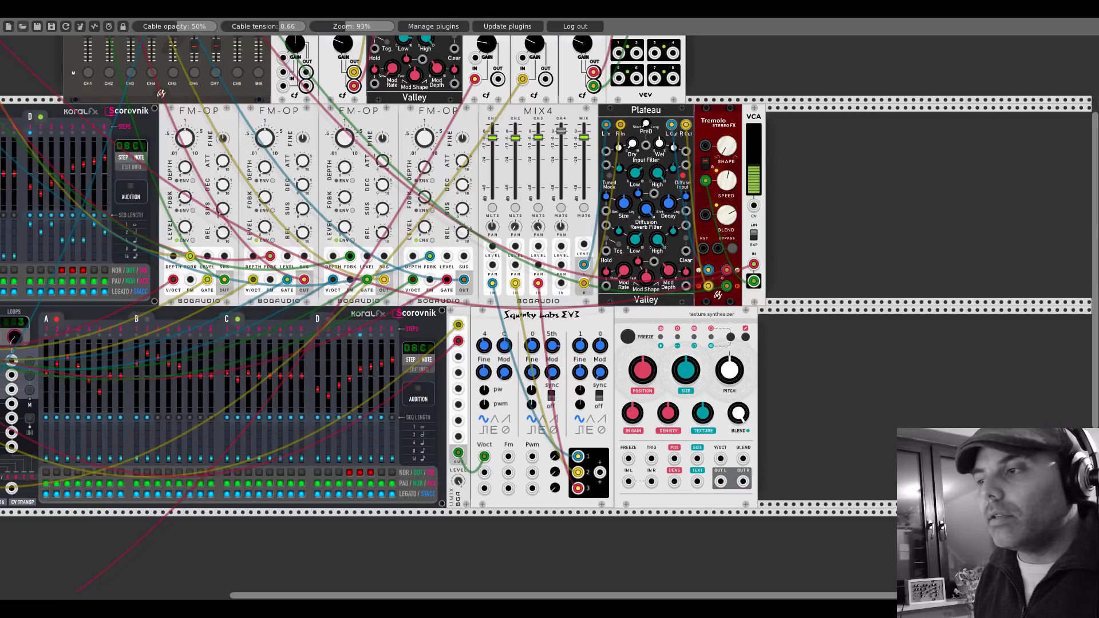
right_click(709, 389)
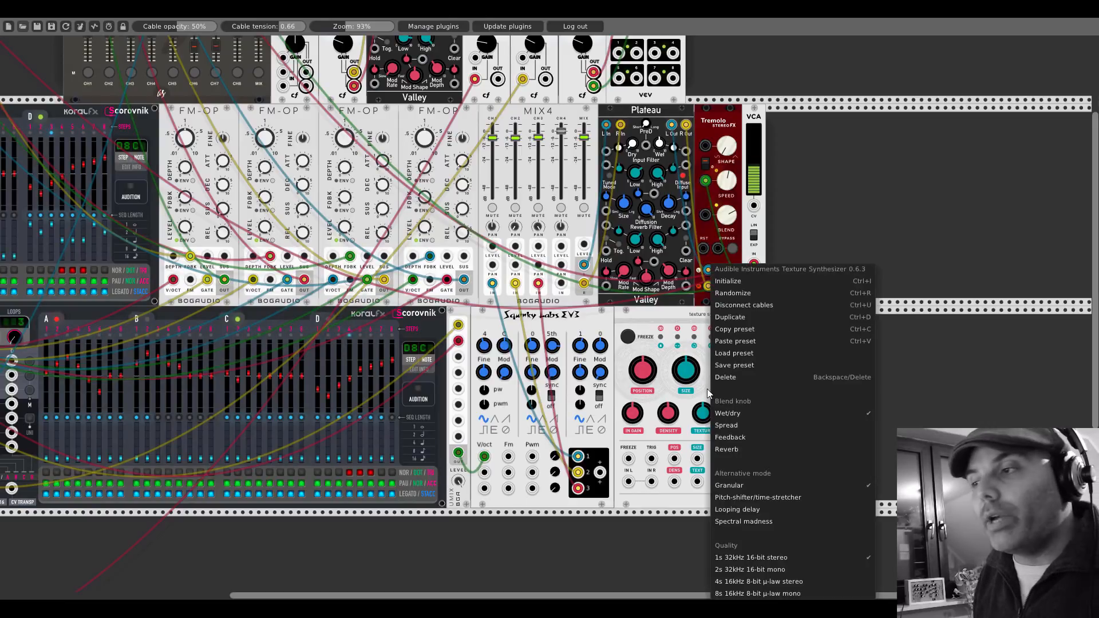
left_click(726, 425)
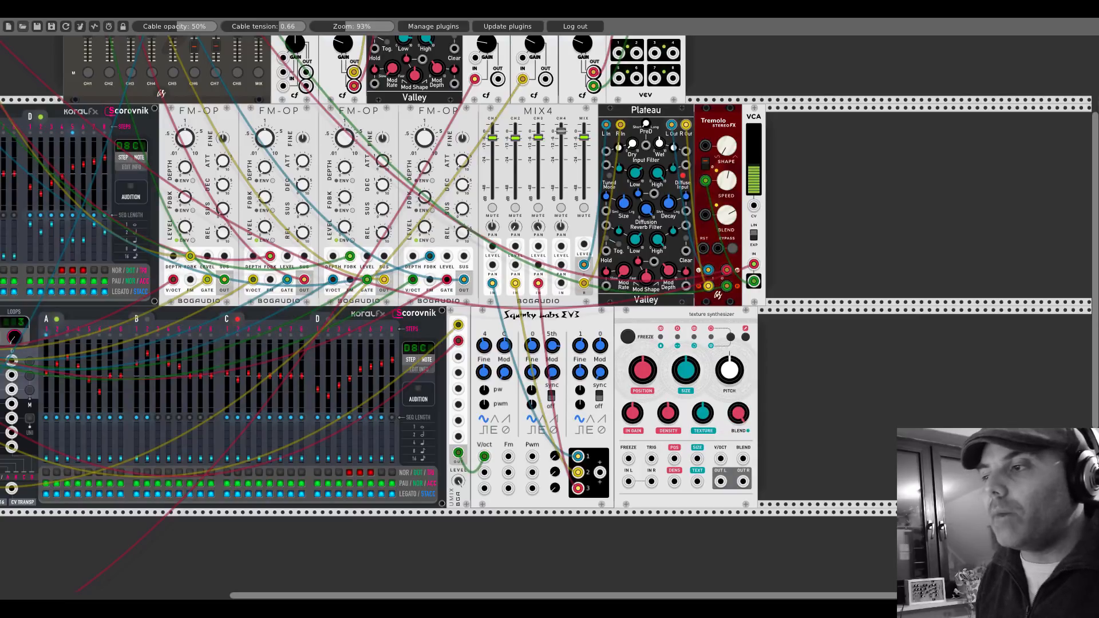
right_click(710, 383)
left_click(725, 438)
left_click_drag(739, 416, 739, 416)
Assign the Texture Synthesizer's Blend knob to Reverb and turn it up
right_click(725, 401)
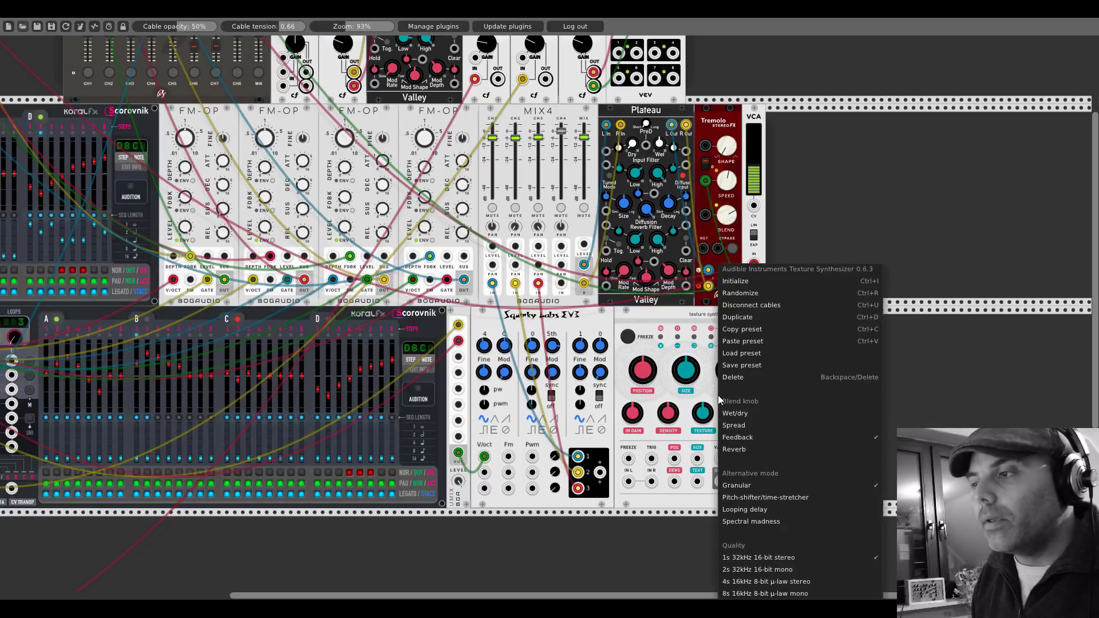
left_click(738, 453)
left_click_drag(740, 419, 740, 369)
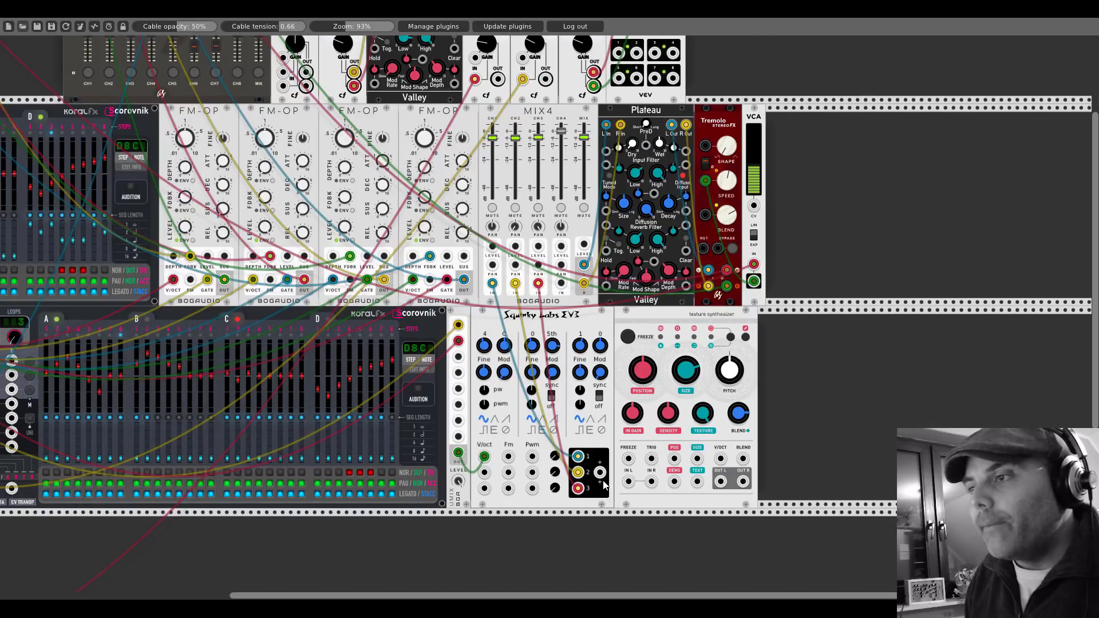
Patch the EV3's mixed output to the Texture Synthesizer's IN L input
left_click_drag(599, 472, 627, 481)
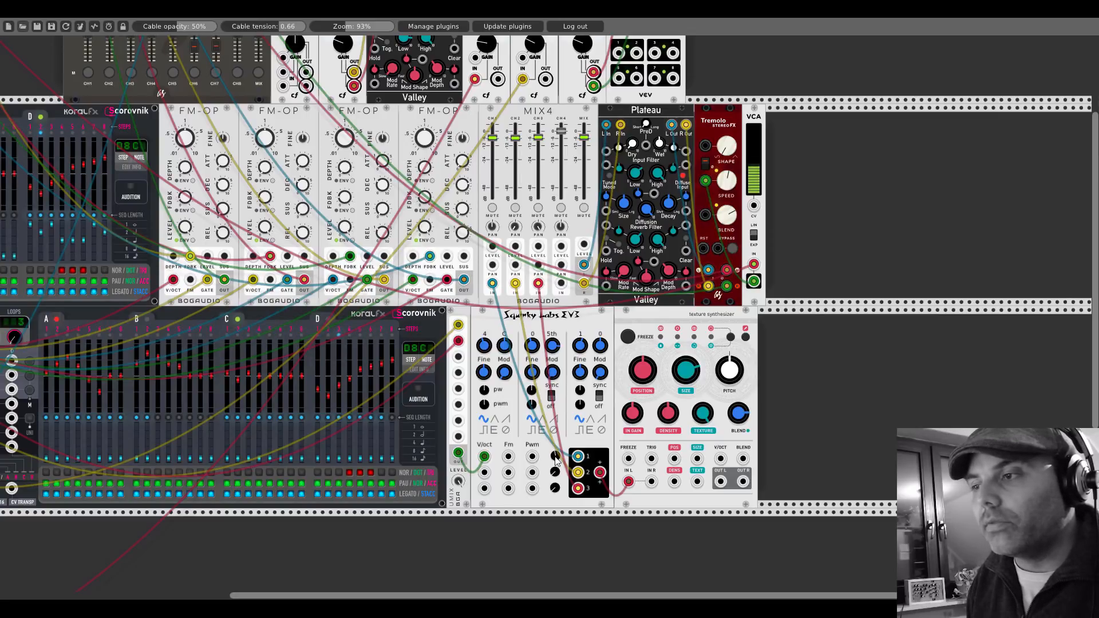
Adjust the EV3's mix level knobs and set the Texture Synthesizer's quality to 4s 16kHz 8-bit µ-law stereo
left_click_drag(554, 488, 555, 458)
left_click(556, 474)
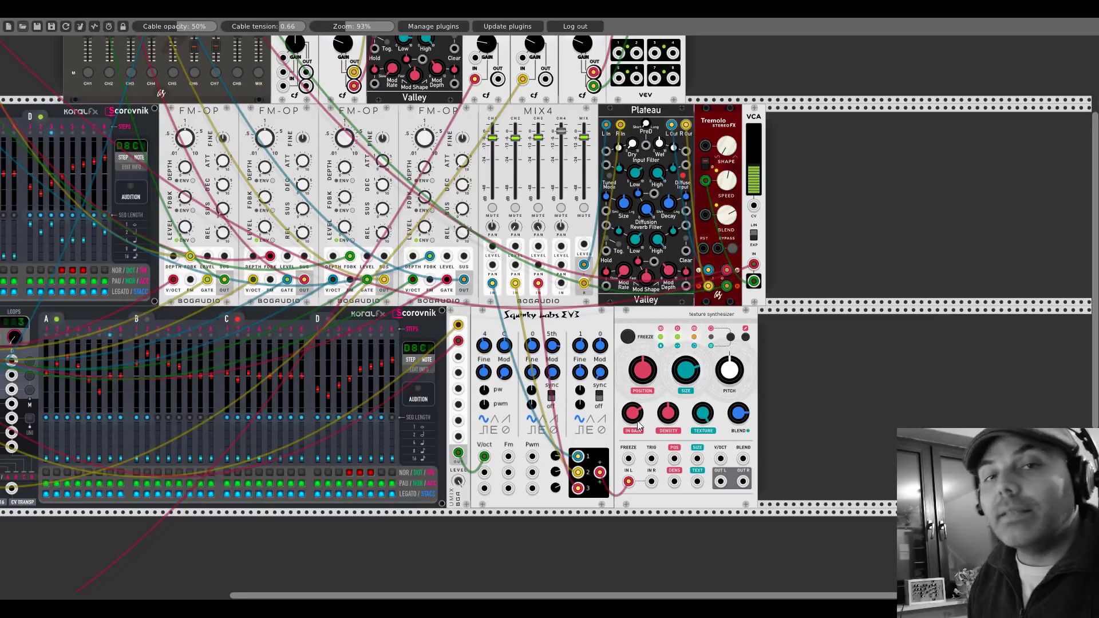
right_click(703, 395)
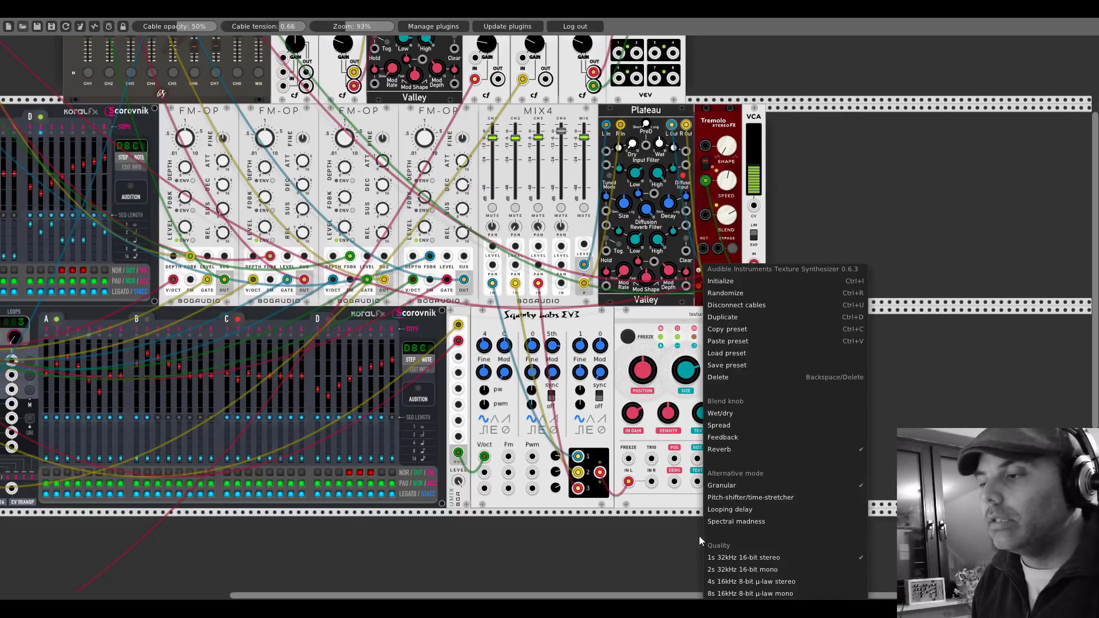
left_click(727, 582)
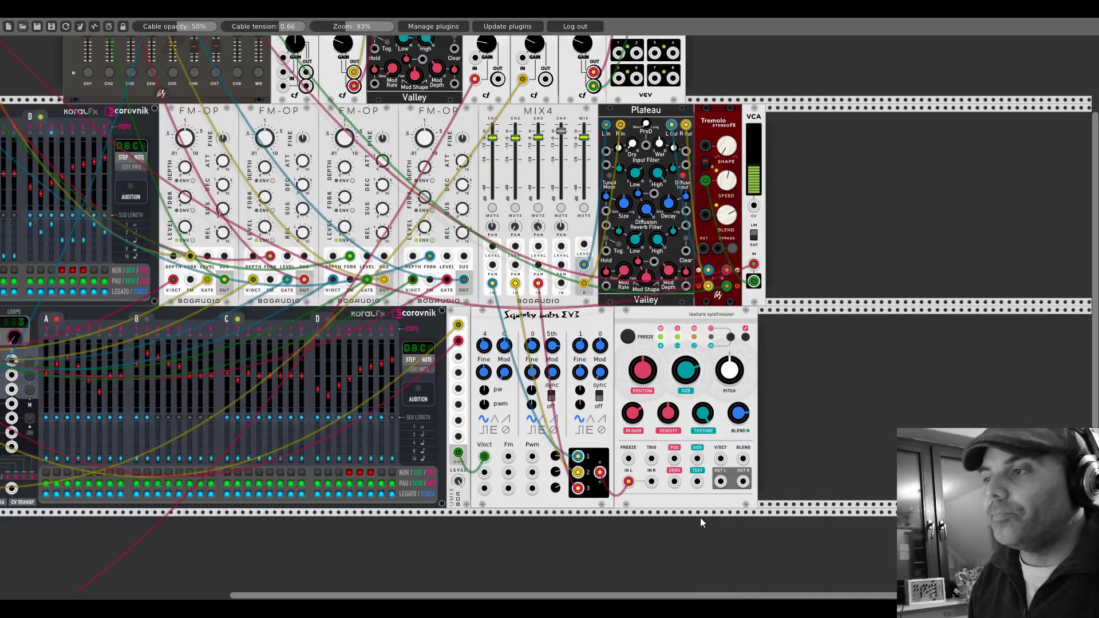
Patch the Texture Synthesizer's OUT L and OUT R to the STEREO mixer channel's inputs and adjust its Density knob
left_click_drag(720, 482, 282, 220)
scroll(721, 483, "up", 5)
scroll(288, 228, "down", 5)
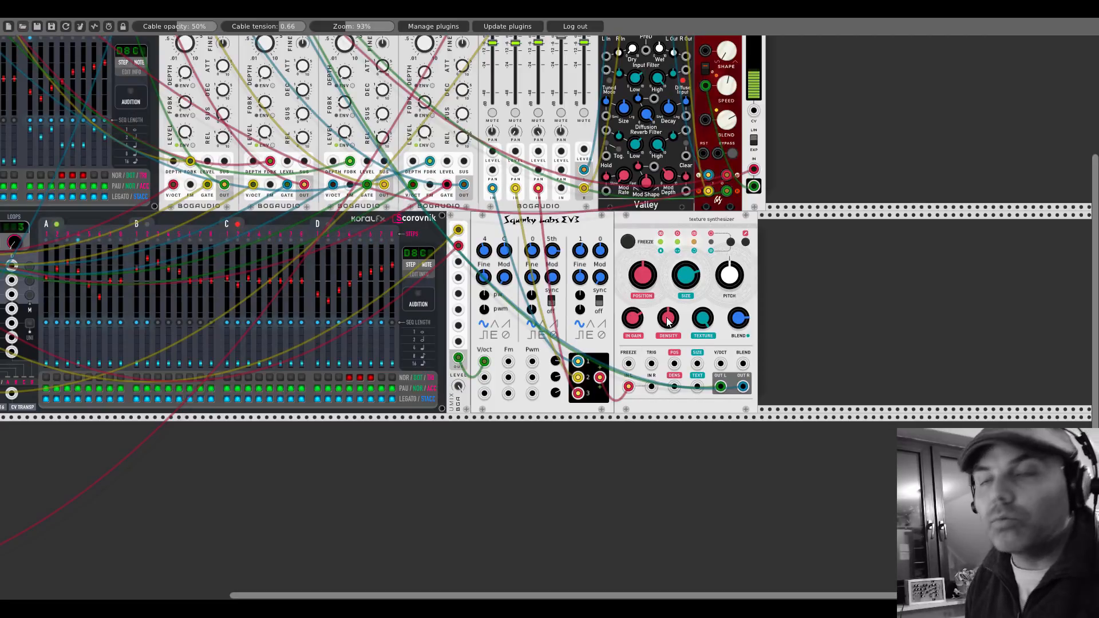
left_click_drag(667, 317, 667, 317)
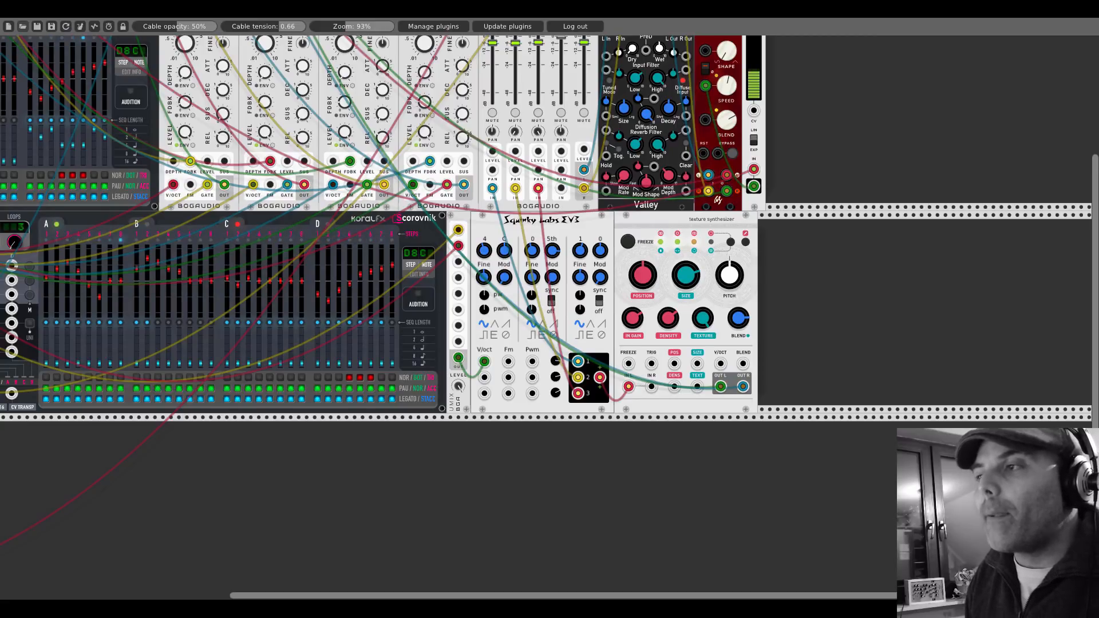
left_click_drag(667, 318, 667, 318)
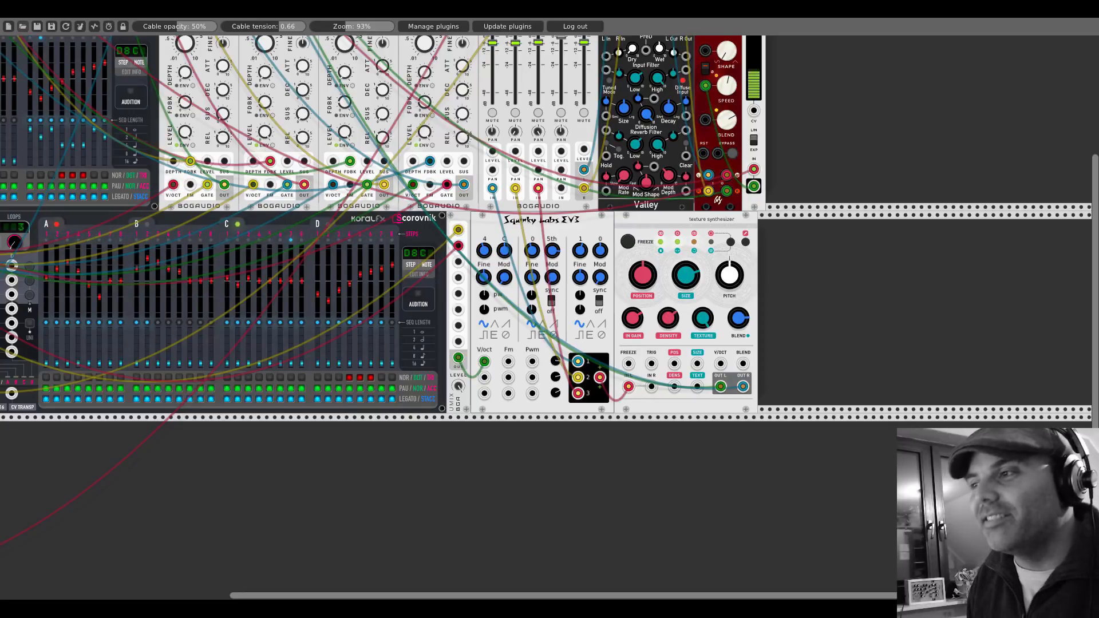
Move the DADSR(H) envelope from the lowest row to the top row, directly beside the 8FO
scroll(344, 218, "up", 5)
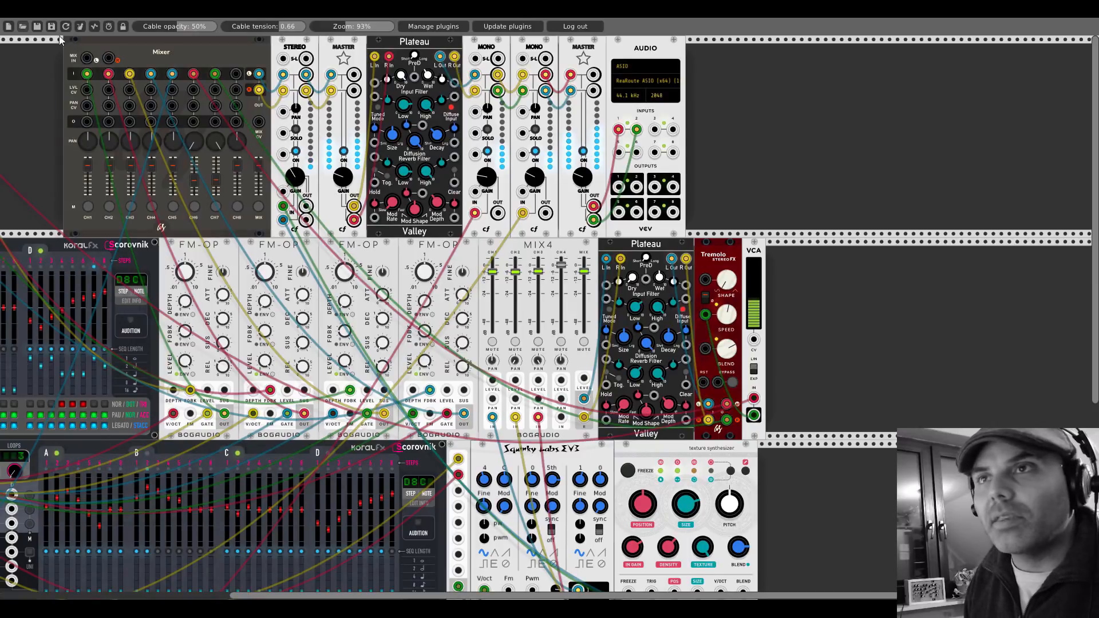
left_click_drag(15, 142, 324, 120)
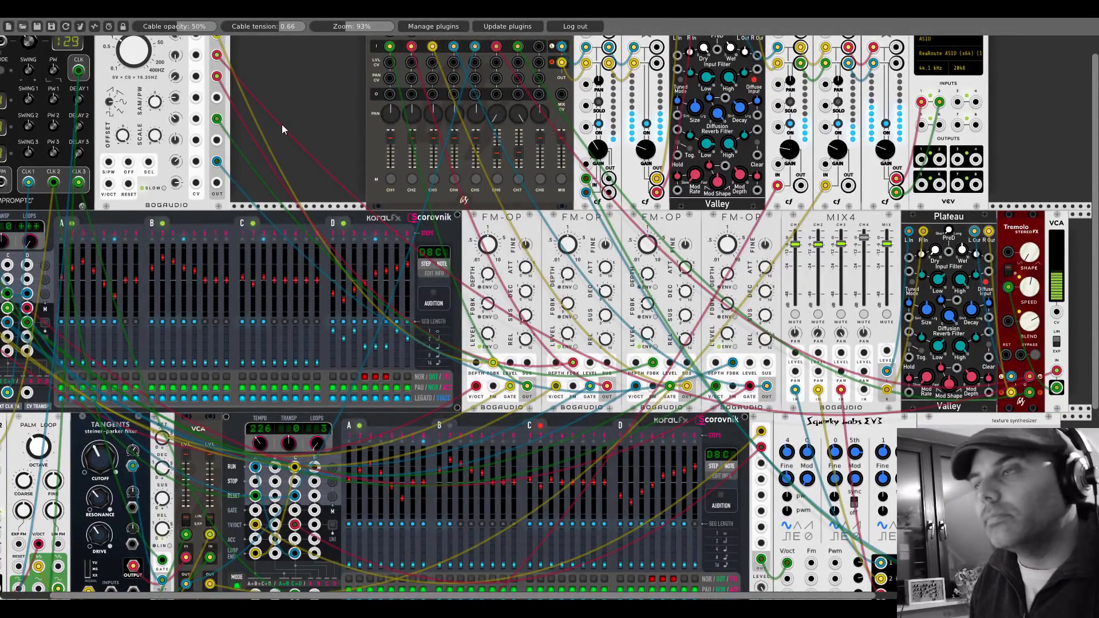
scroll(281, 124, "up", 1)
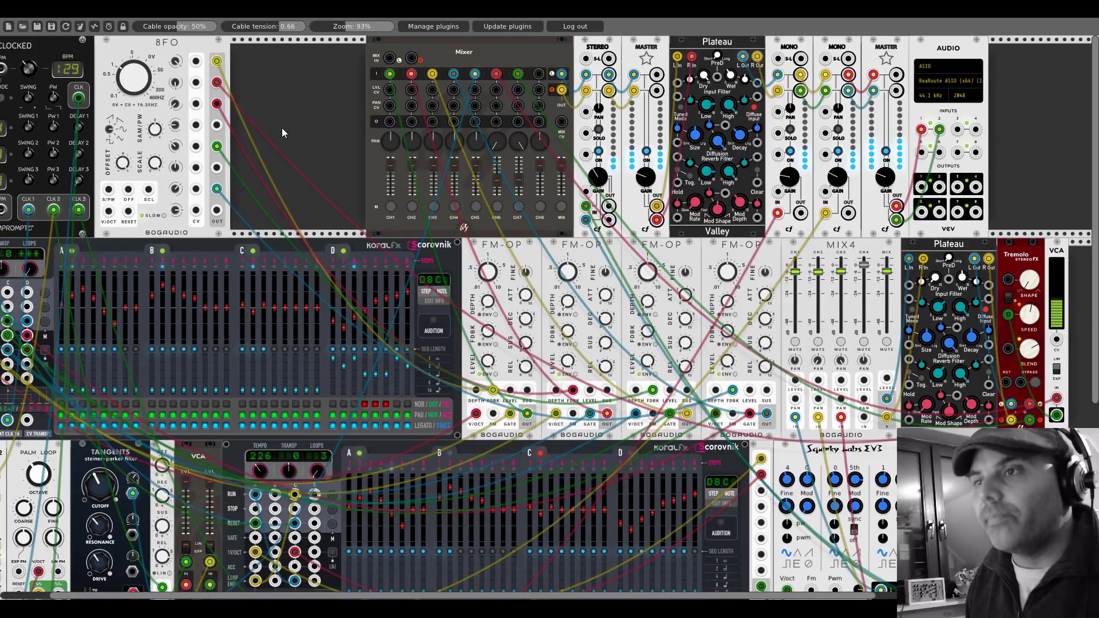
left_click_drag(349, 25, 334, 24)
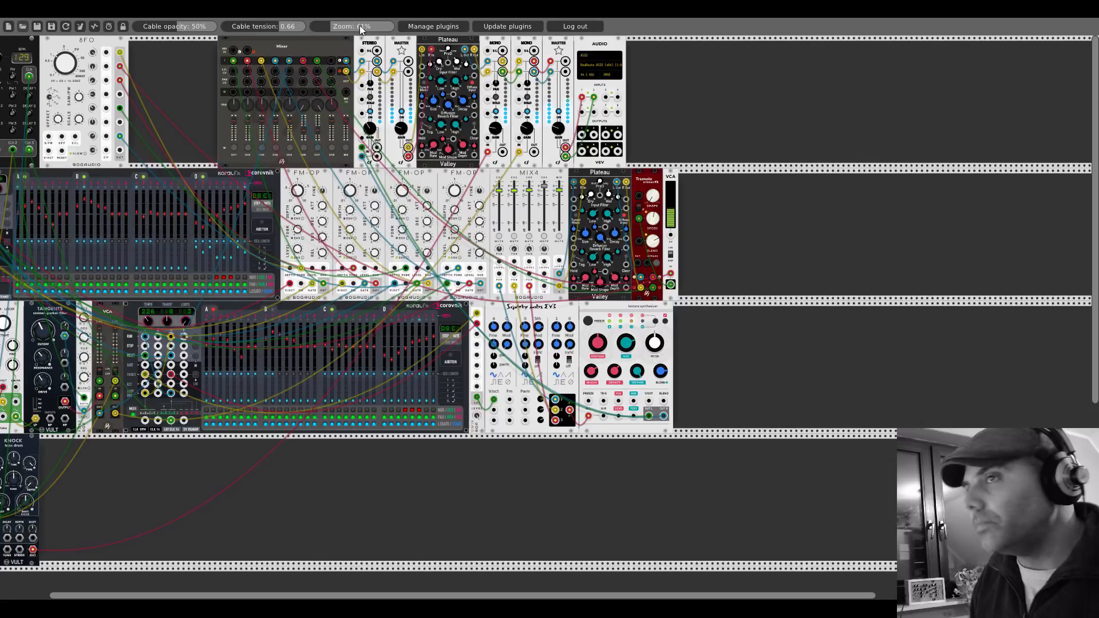
left_click_drag(359, 26, 354, 34)
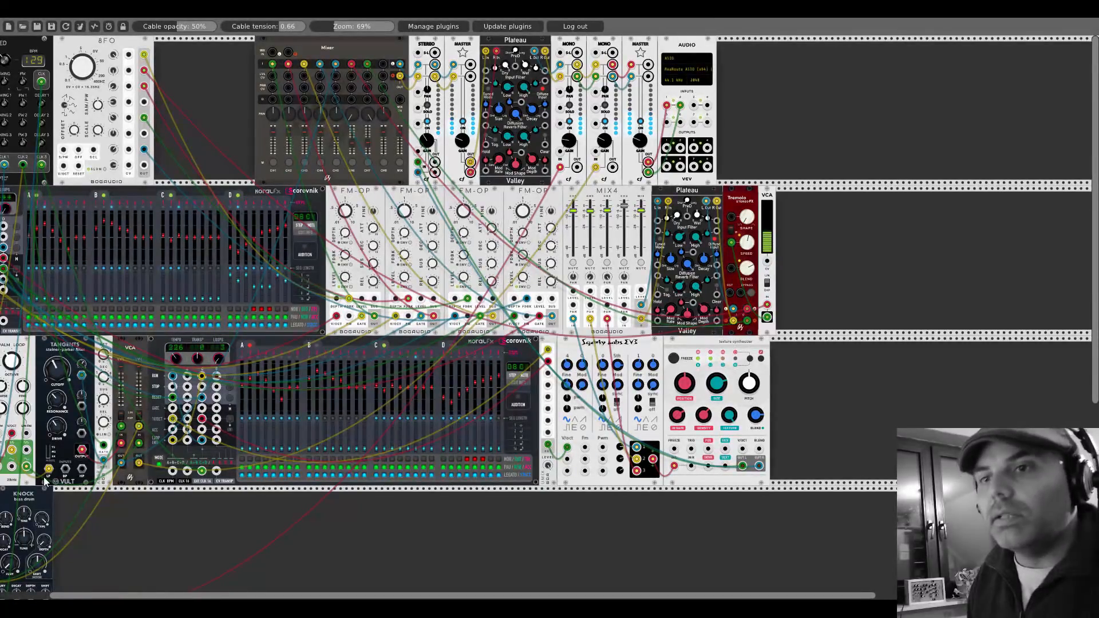
left_click_drag(109, 505, 266, 490)
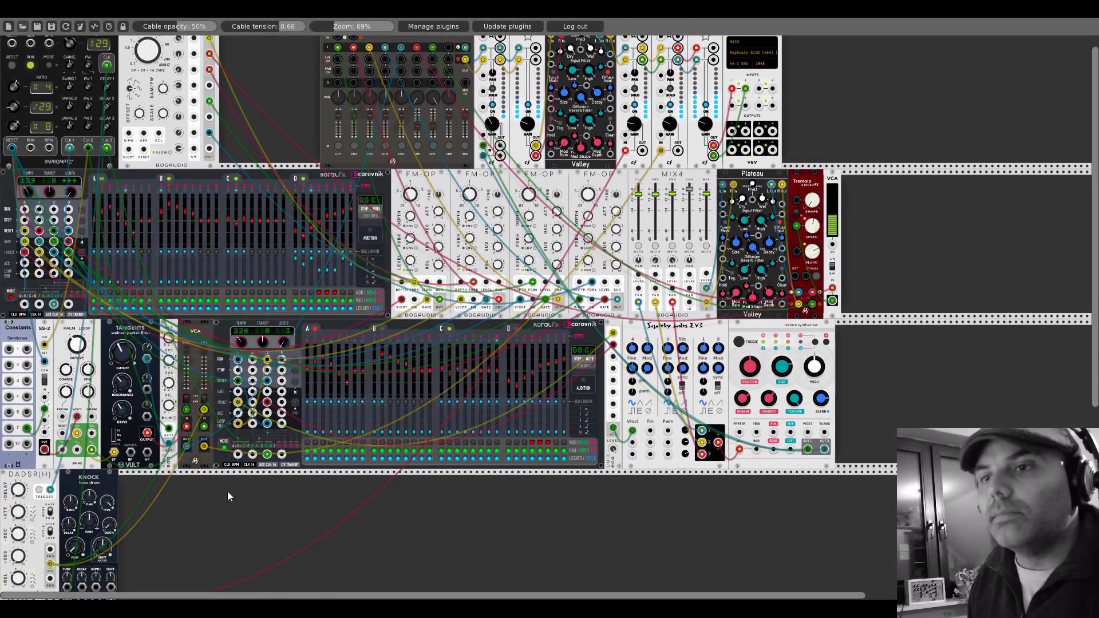
left_click_drag(26, 487, 248, 36)
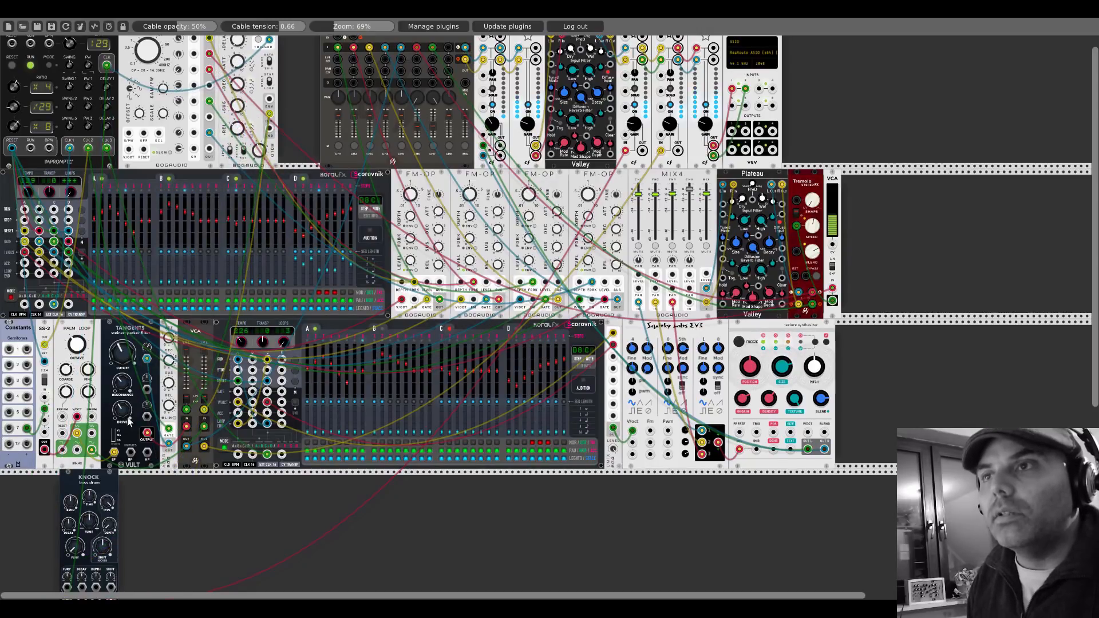
Shift the top row's modules from AUDIO back through Mixer to the right and place the Knock bass drum beside the DADSR(H)
scroll(653, 181, "up", 1)
left_click_drag(742, 42, 807, 41)
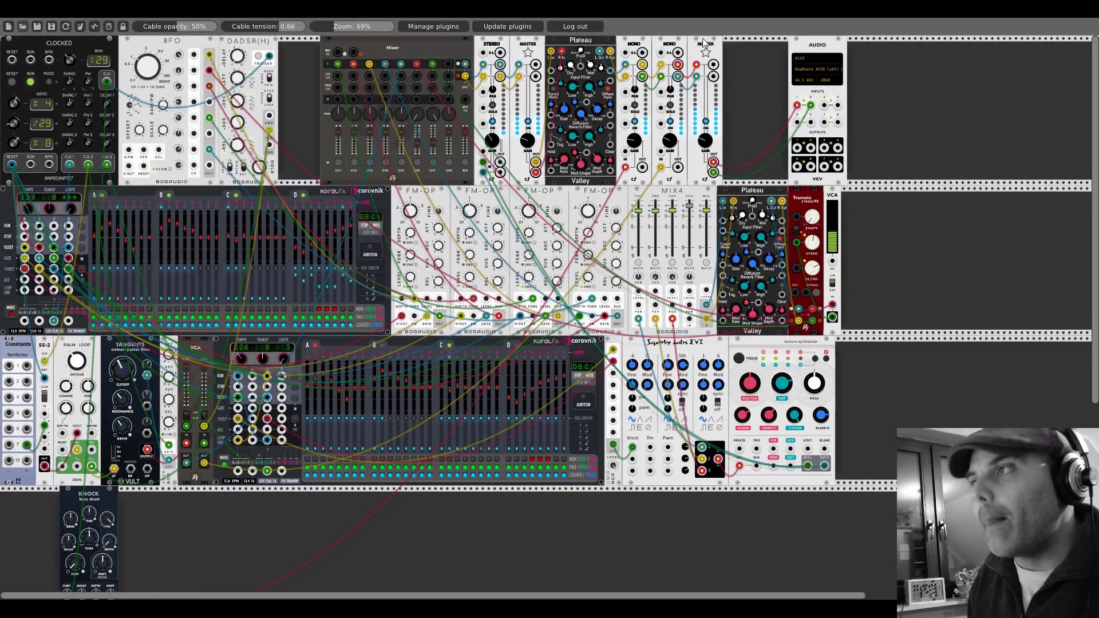
left_click_drag(705, 44, 770, 45)
left_click_drag(667, 46, 709, 48)
left_click_drag(603, 54, 667, 55)
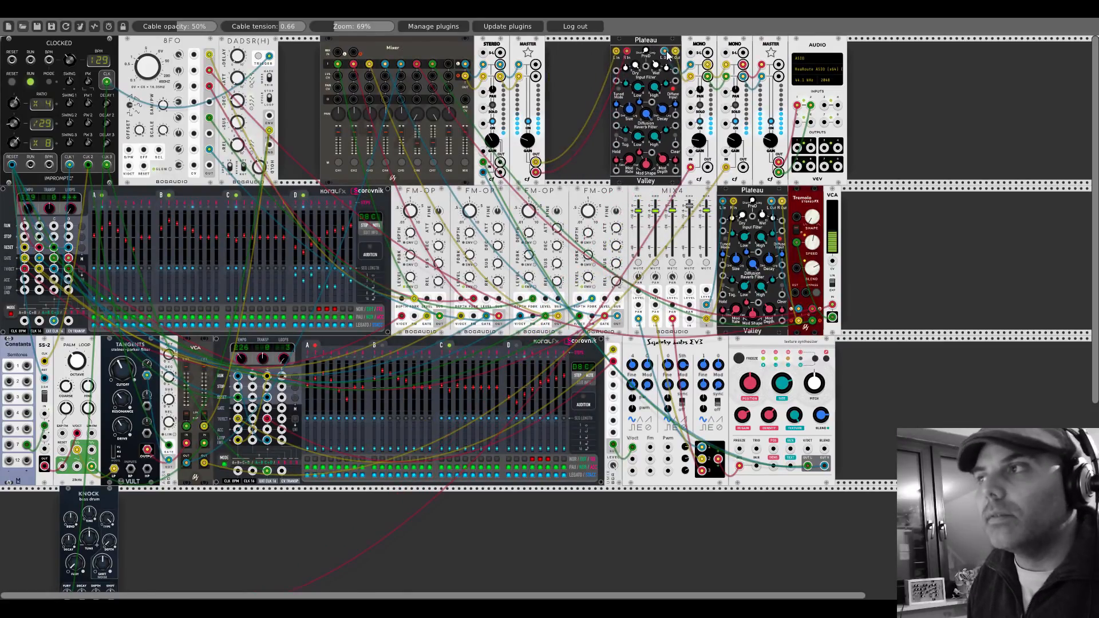
left_click_drag(526, 48, 591, 49)
left_click_drag(492, 45, 556, 46)
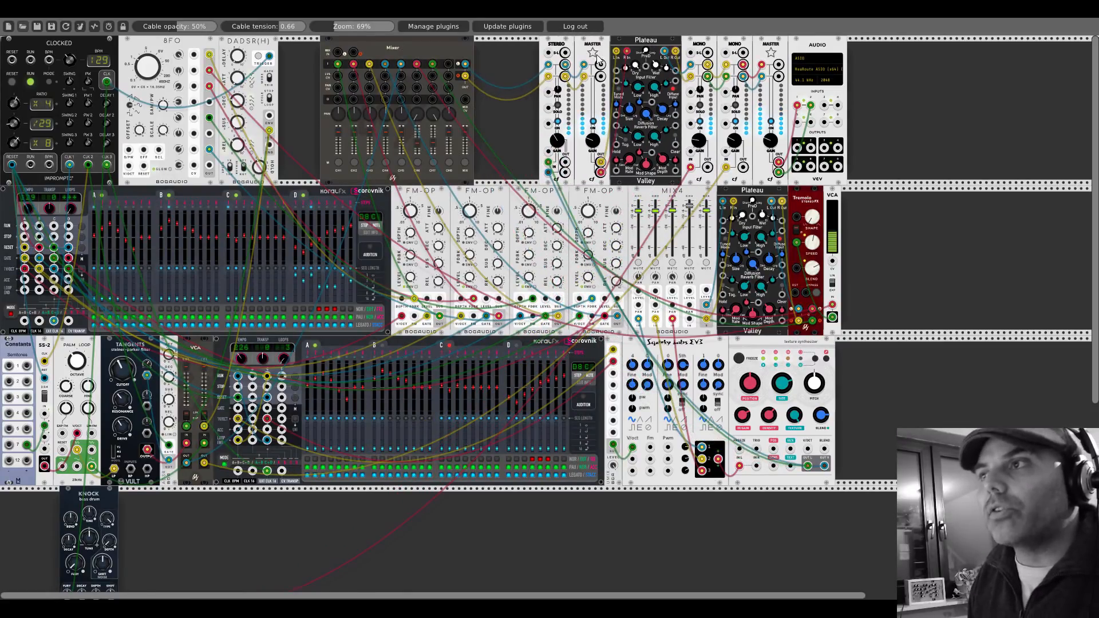
left_click_drag(471, 46, 536, 49)
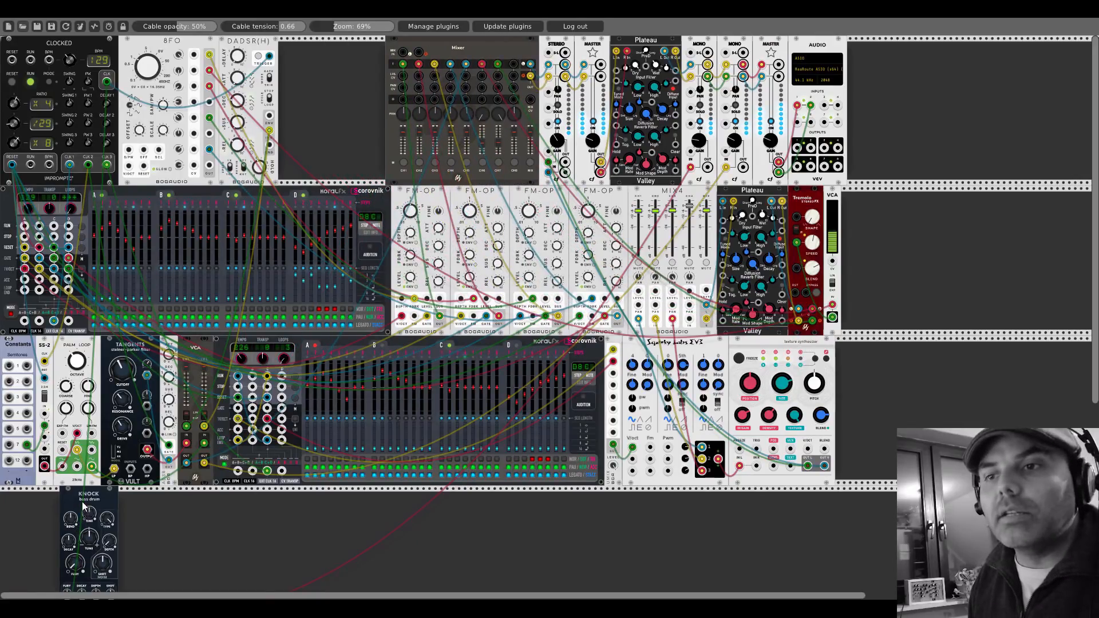
left_click_drag(59, 549, 278, 100)
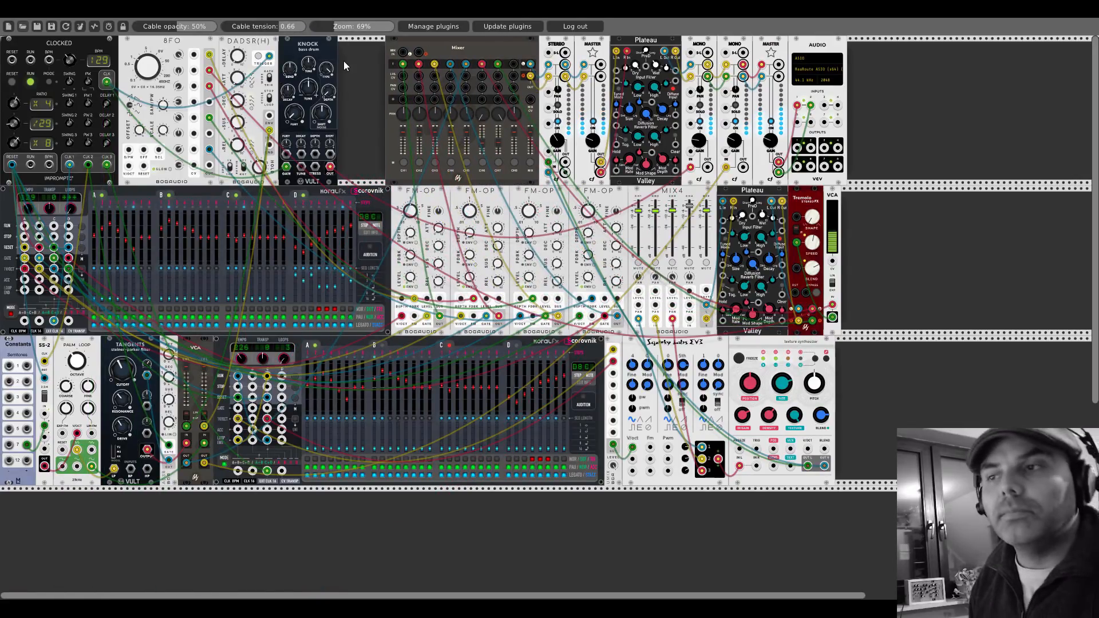